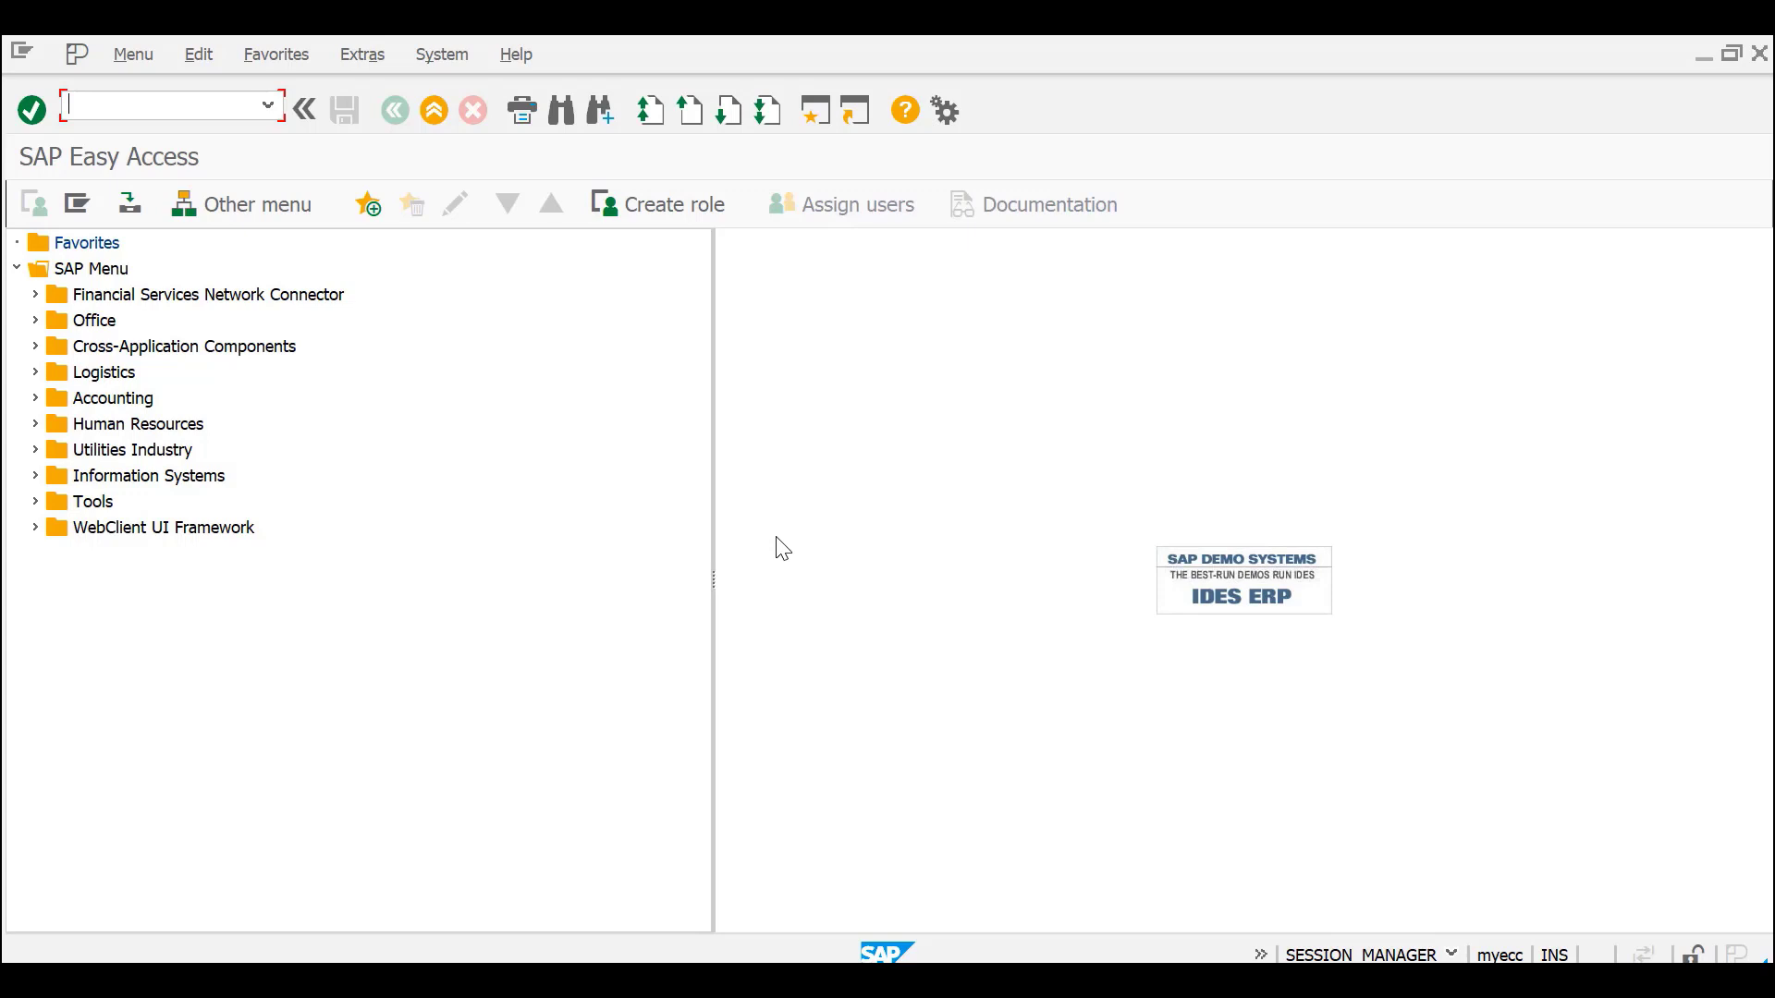
# - Run transaction WEDI to replace the SAP menu with the IDoc and EDI Basis menu
pyautogui.write('wedi')
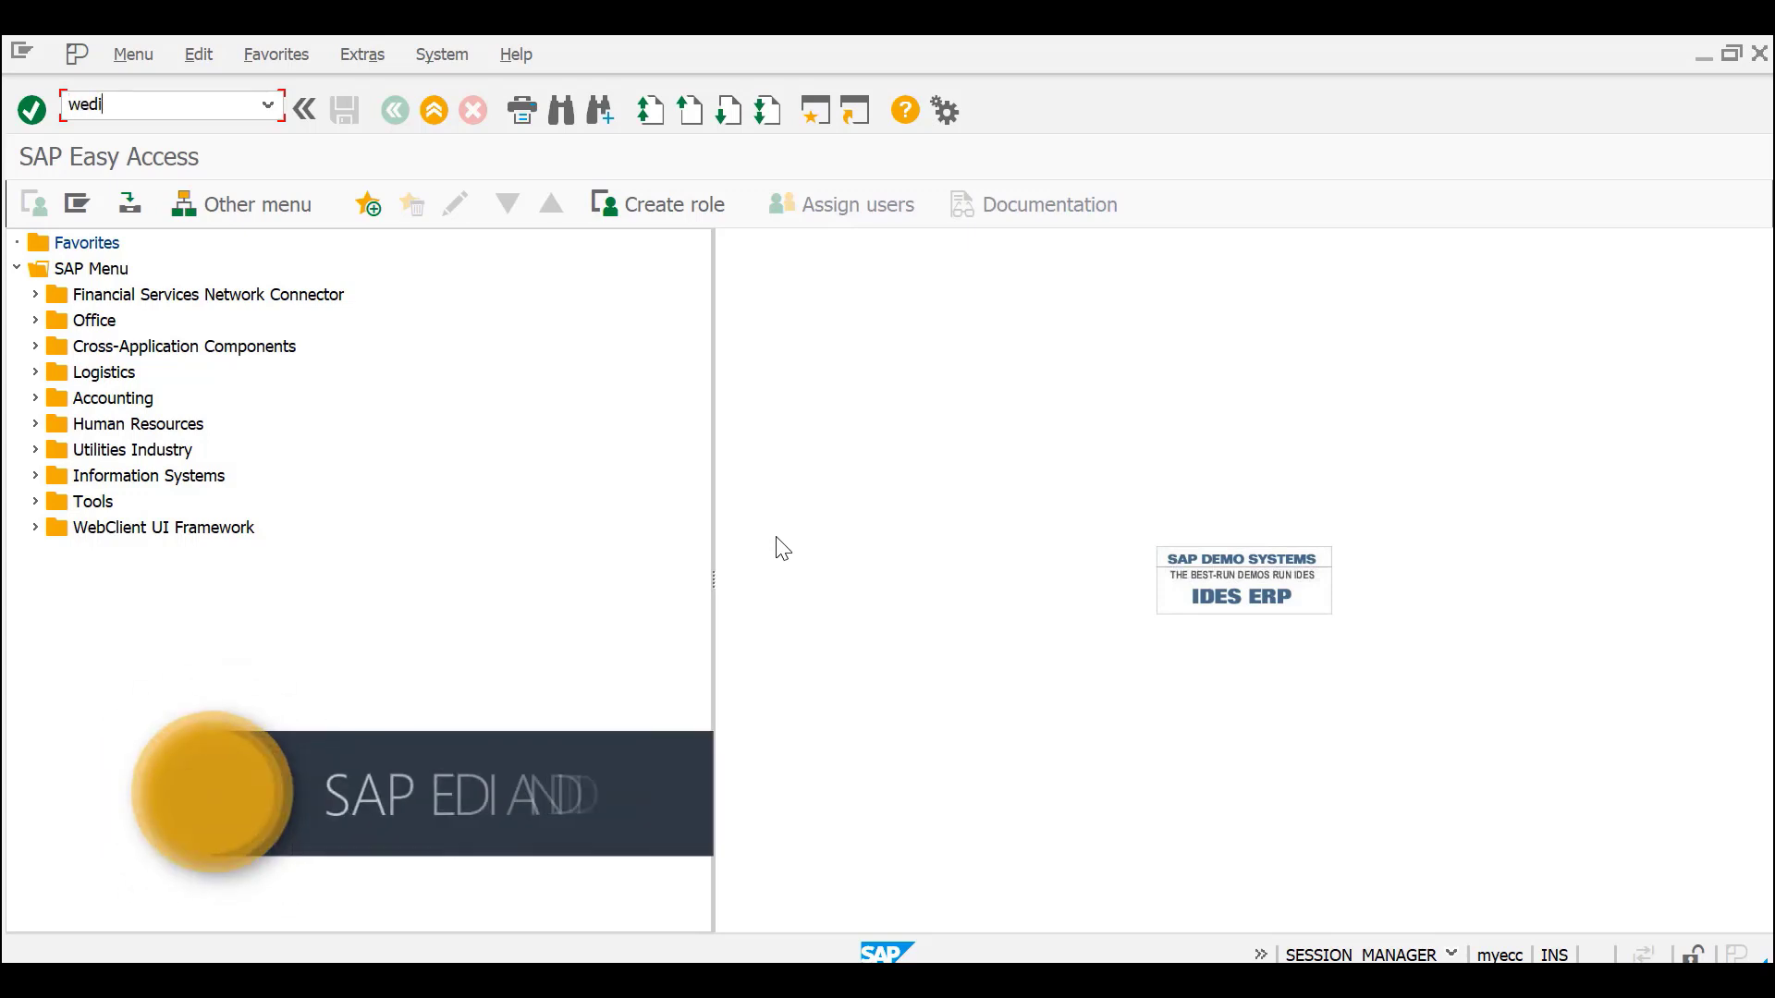
pyautogui.press('BackSpace')
pyautogui.press('BackSpace')
pyautogui.press('BackSpace')
pyautogui.press('BackSpace')
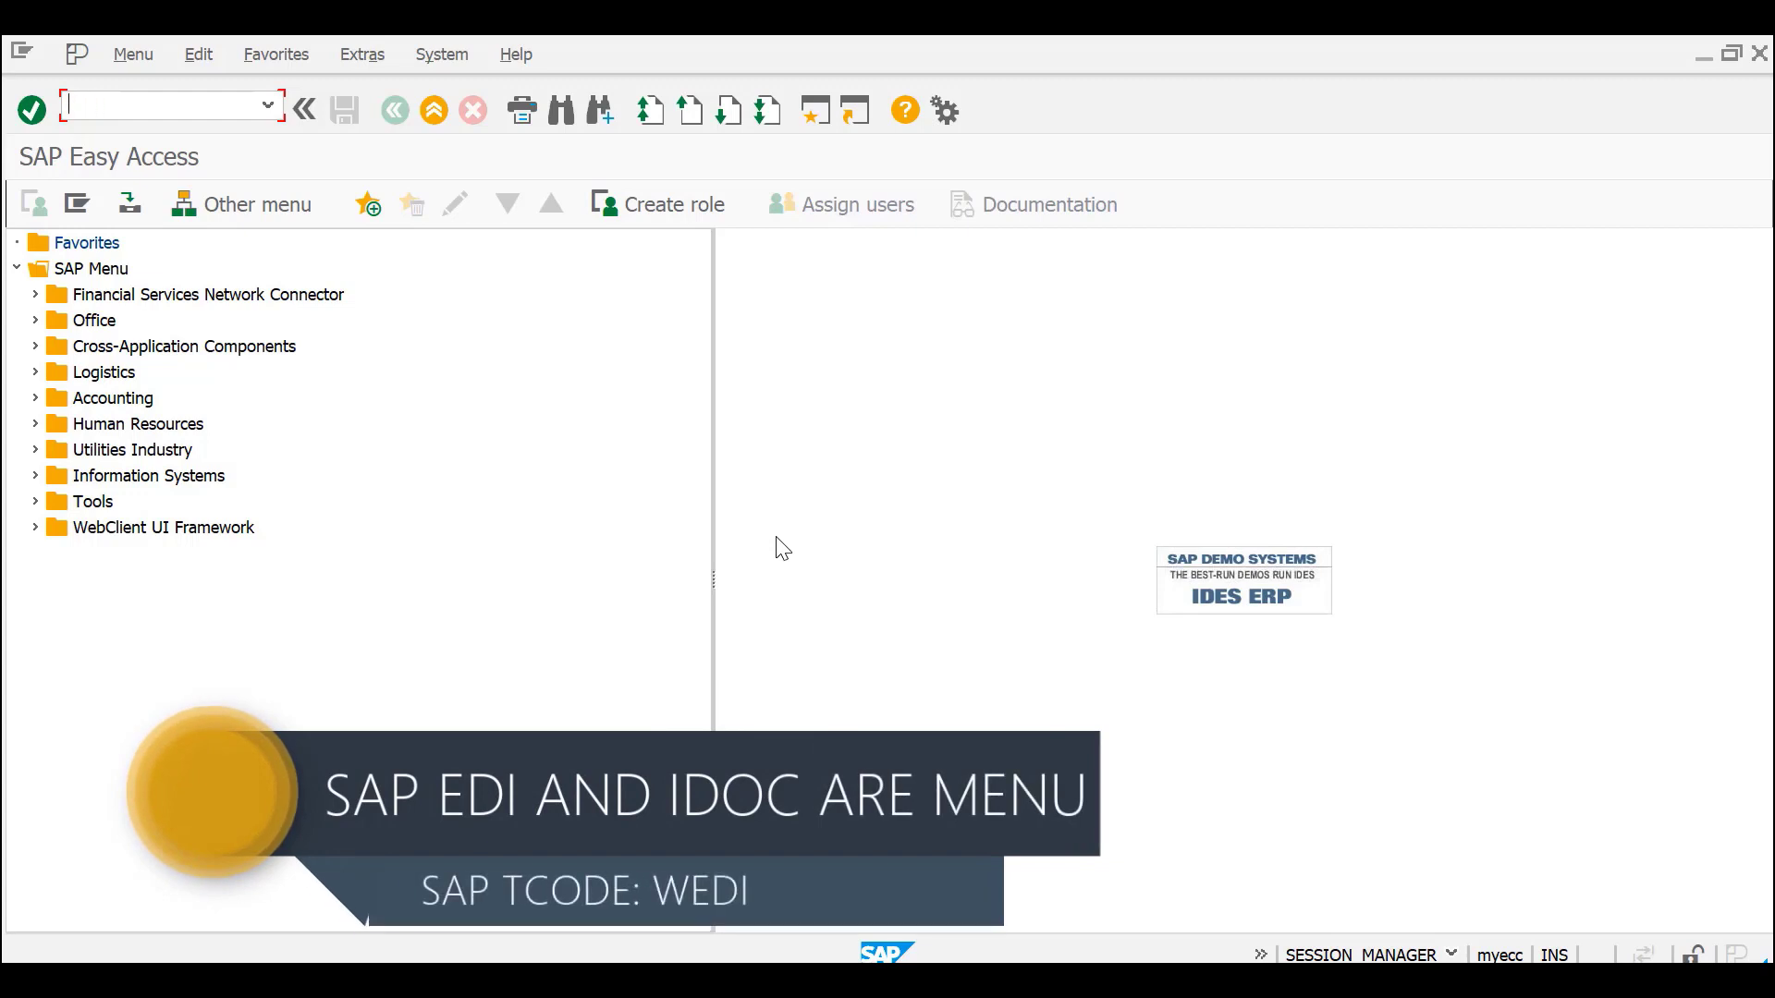
pyautogui.write('WEDI')
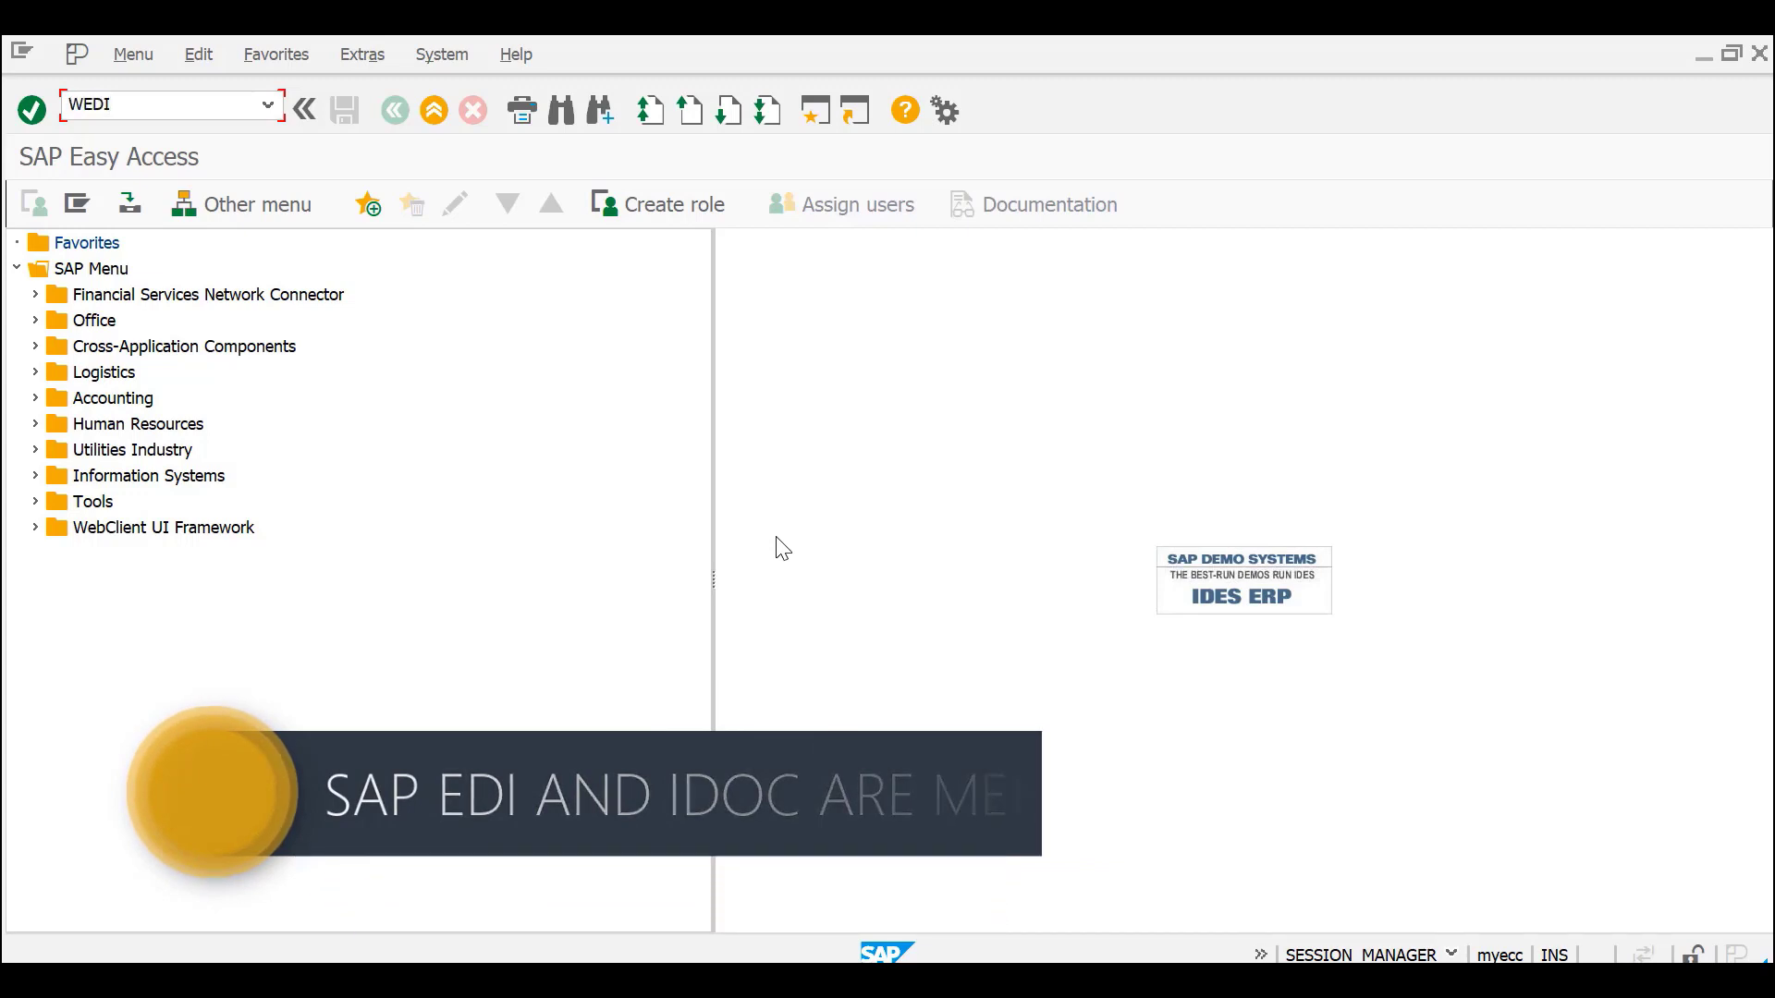
pyautogui.press('Return')
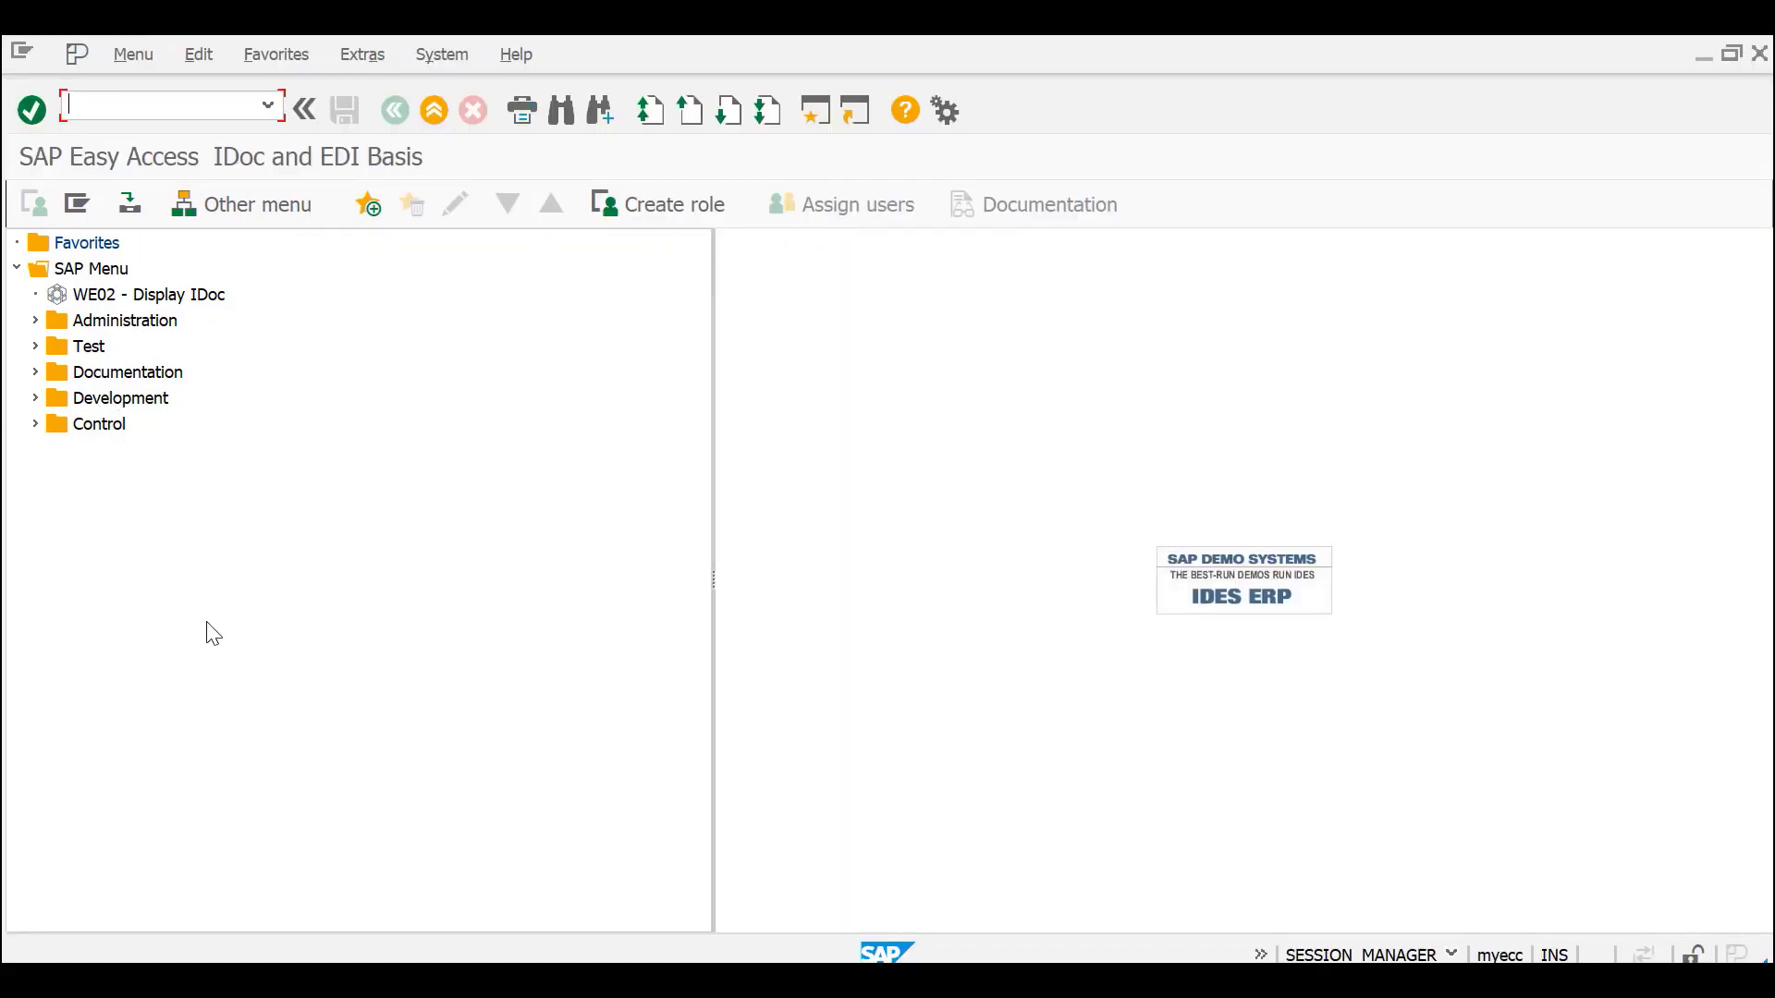
# - Expand Administration and browse WE02, WE20 Partner profile, WE21 Port definition, SM59 and WE46
pyautogui.click(127, 400)
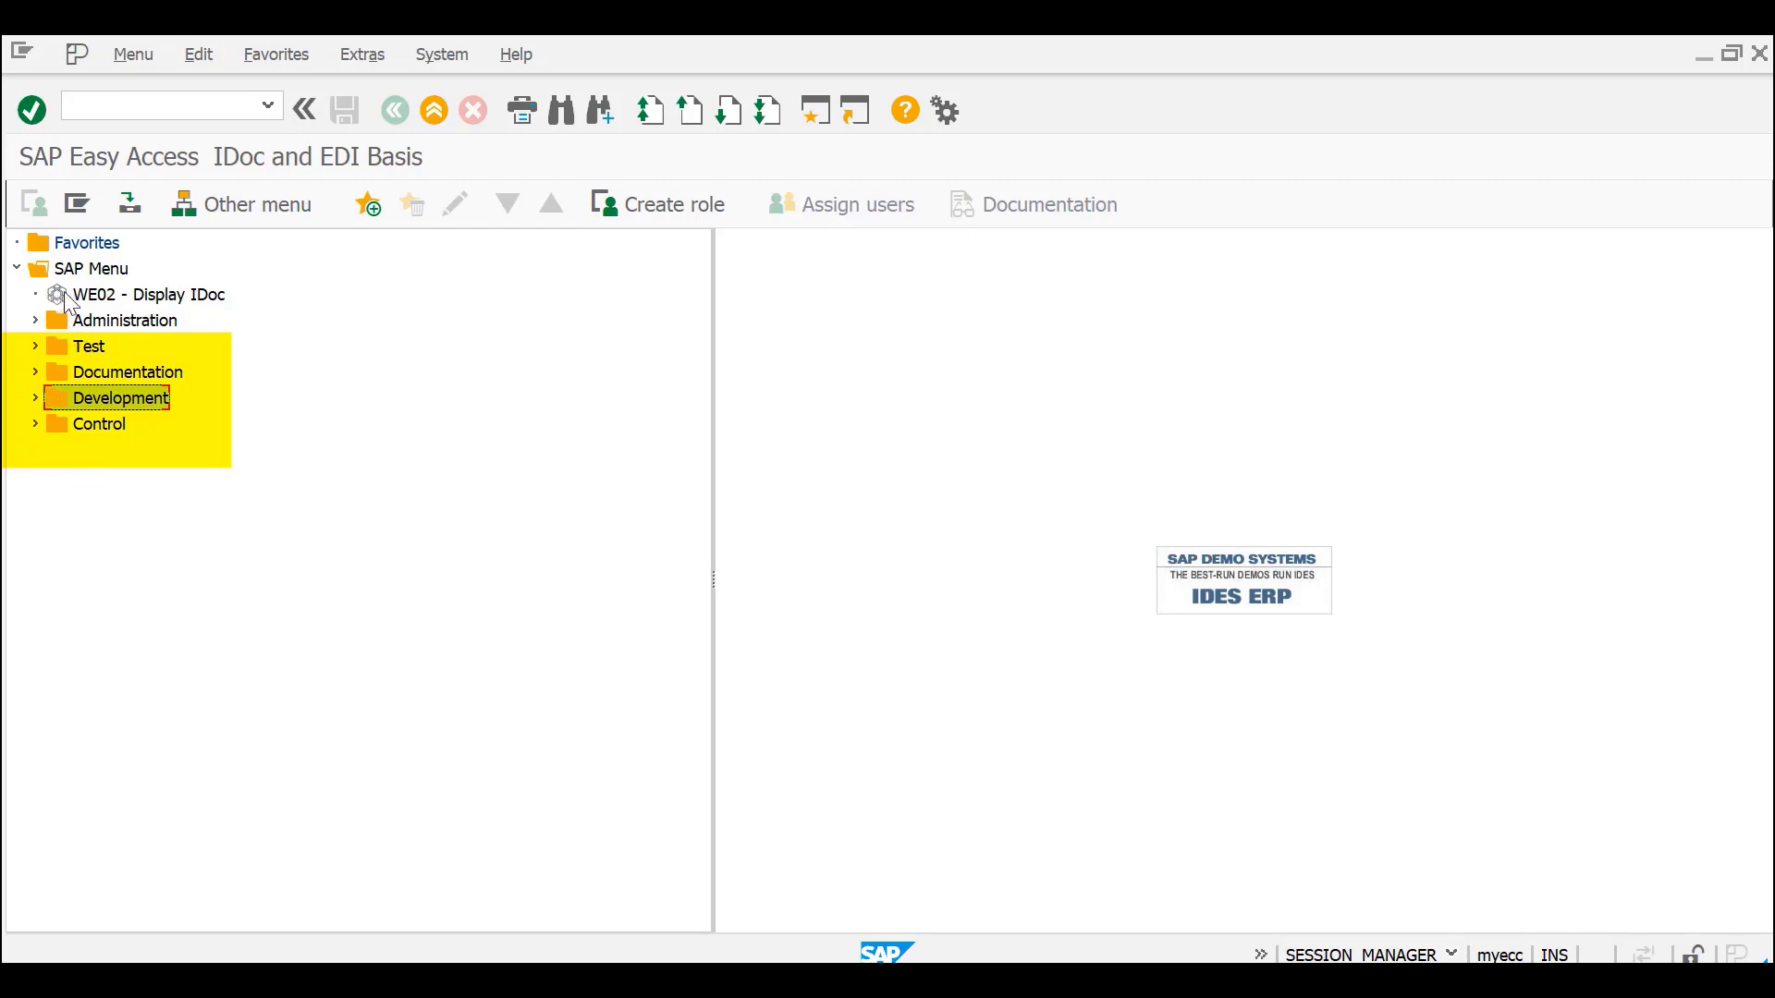
pyautogui.click(143, 296)
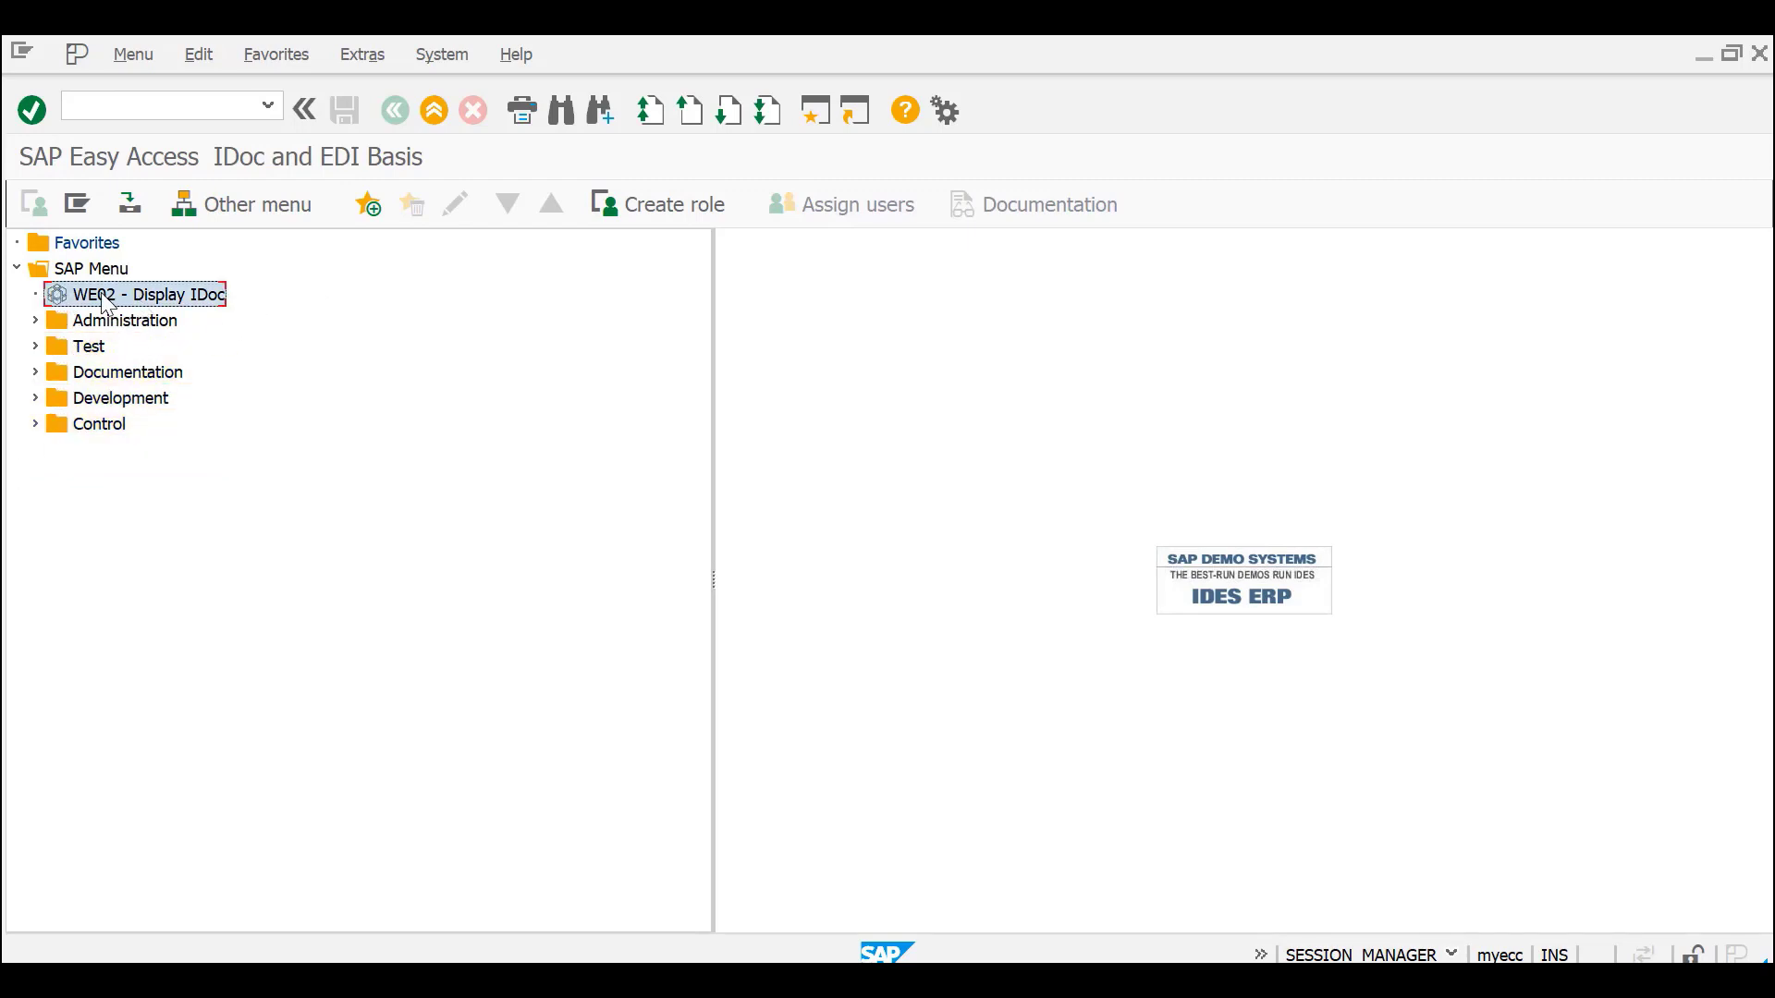
pyautogui.click(35, 321)
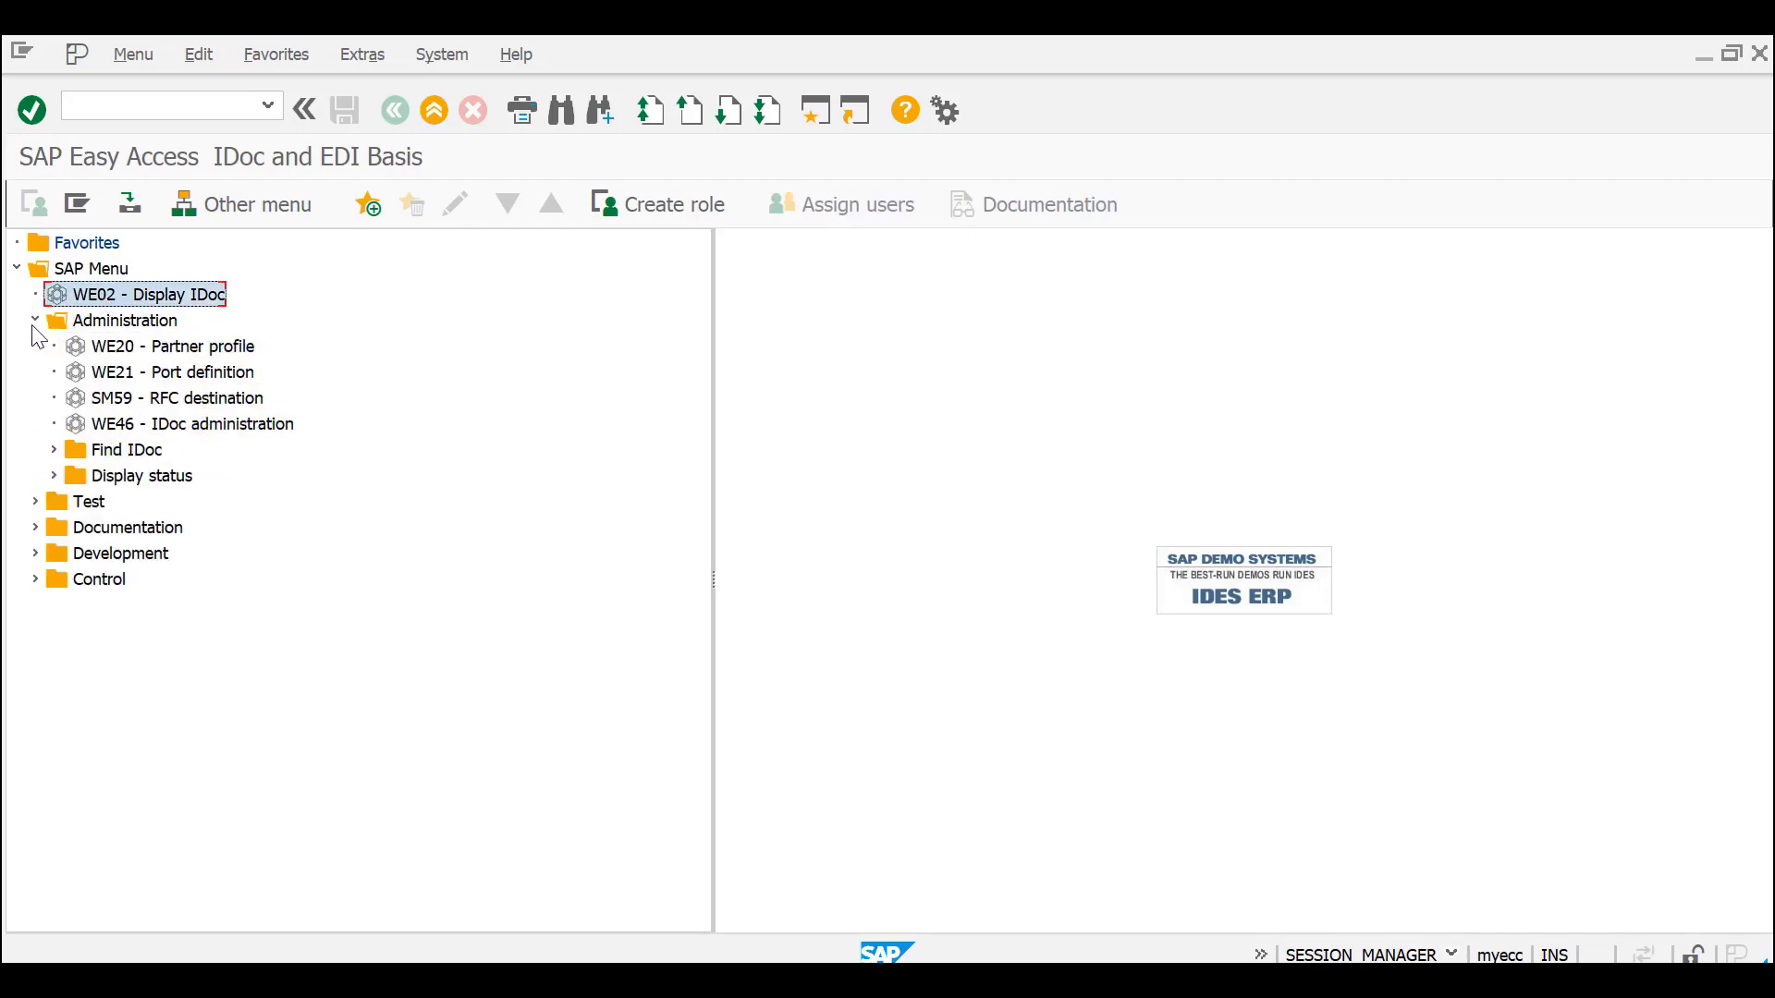
pyautogui.click(120, 324)
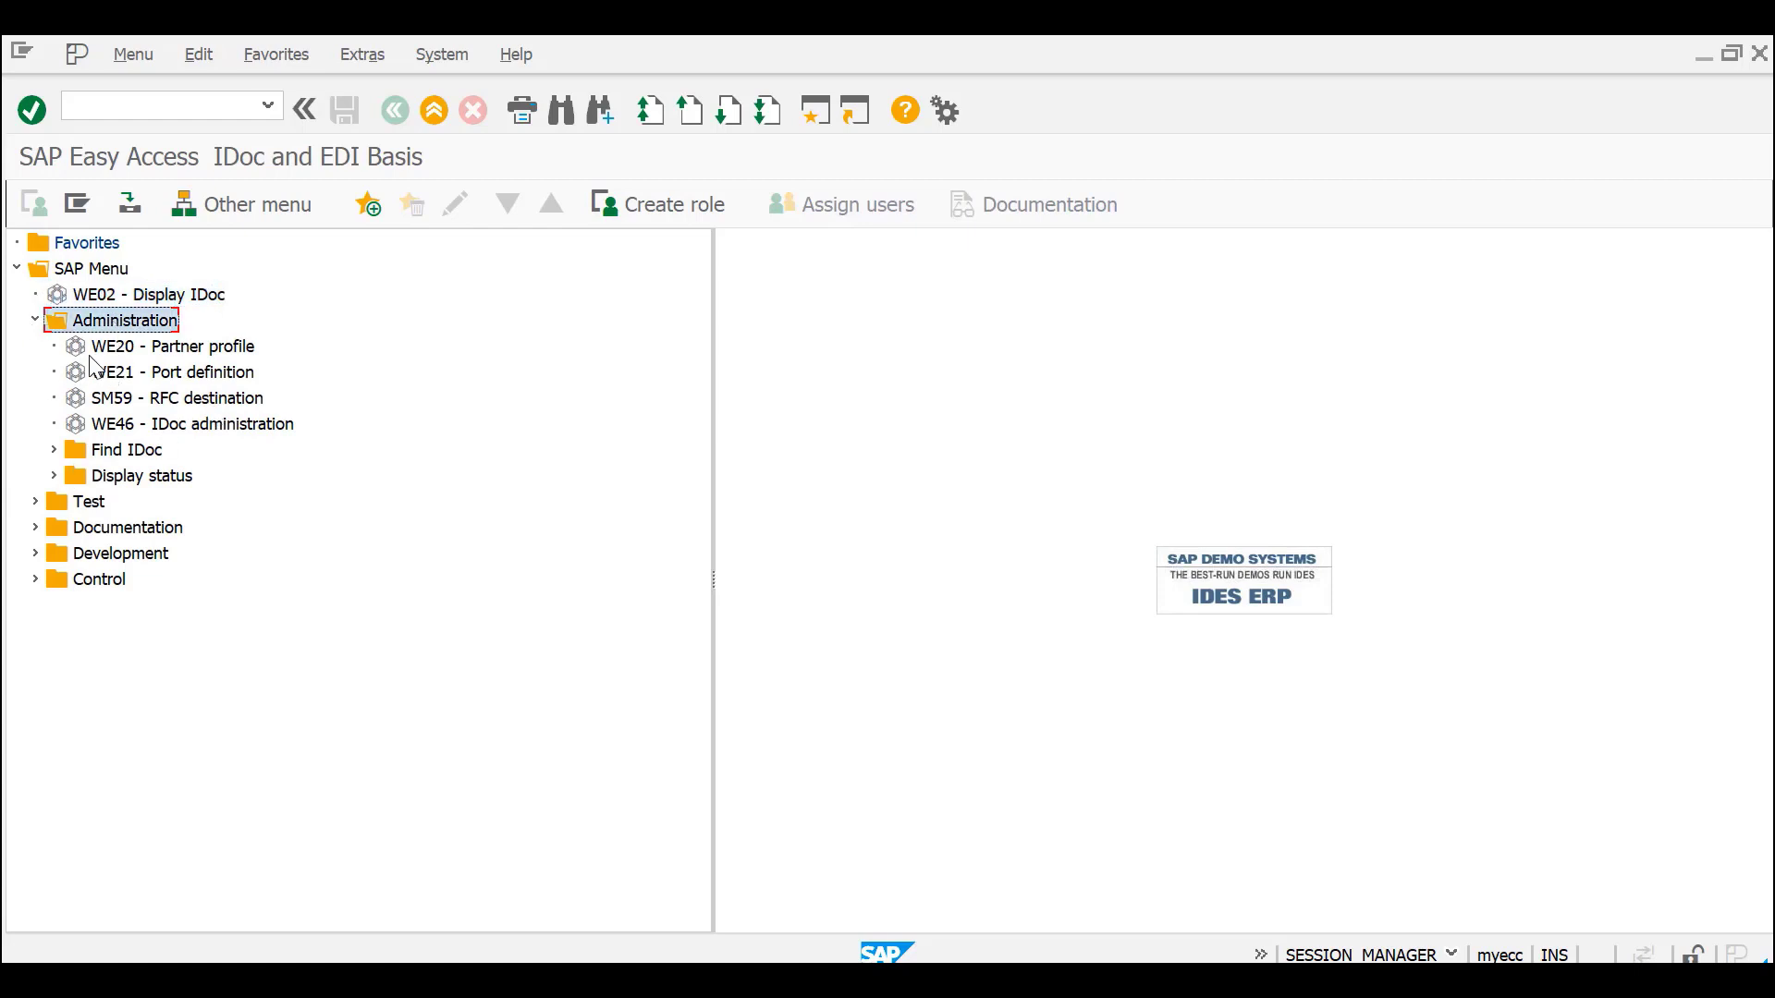
pyautogui.click(93, 350)
pyautogui.click(97, 376)
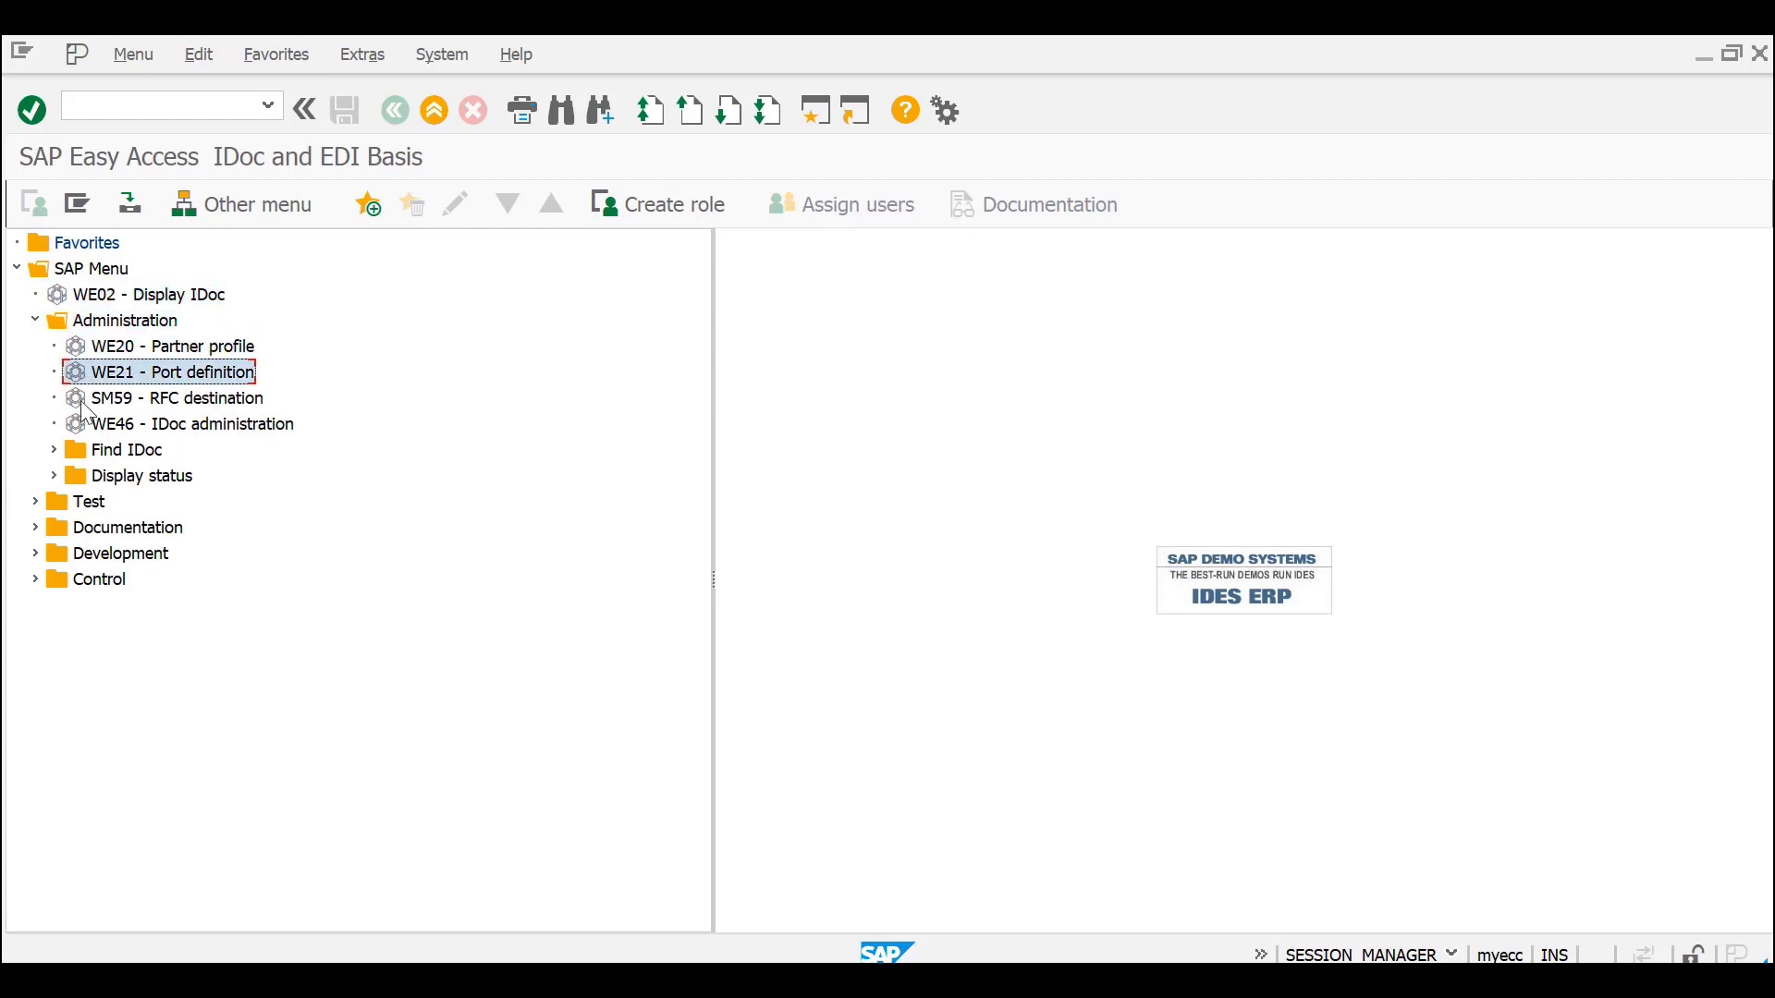
pyautogui.click(93, 403)
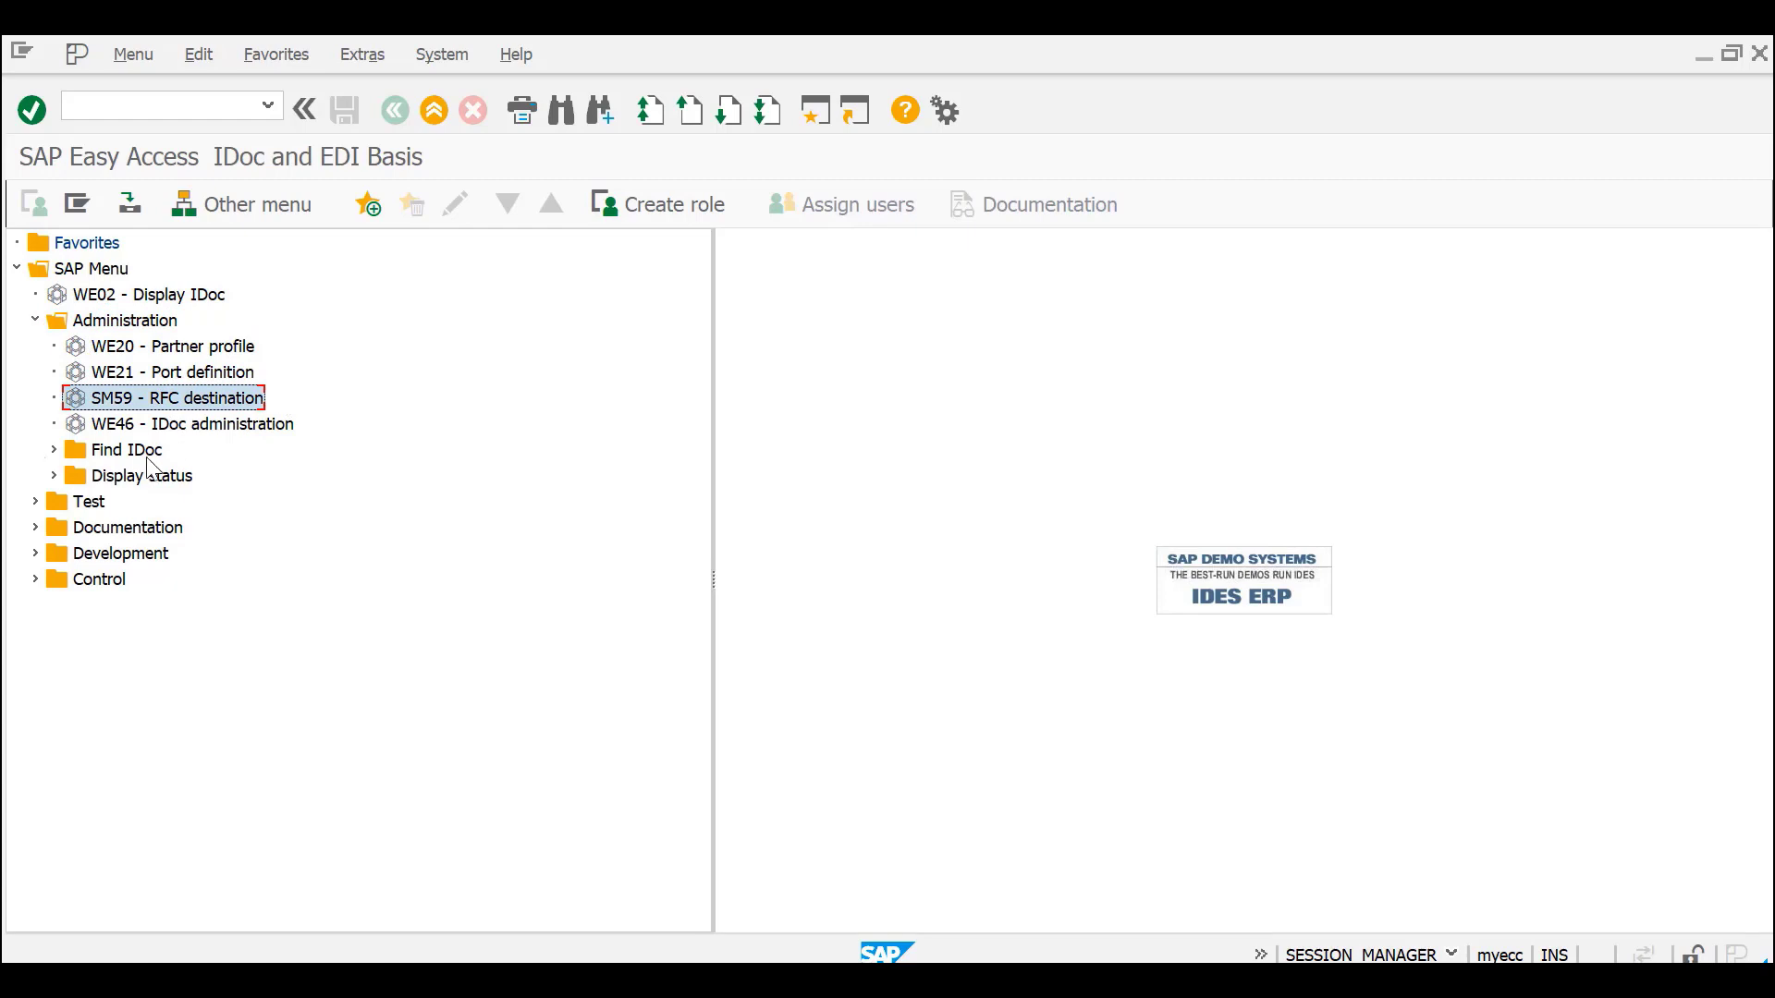
pyautogui.click(224, 429)
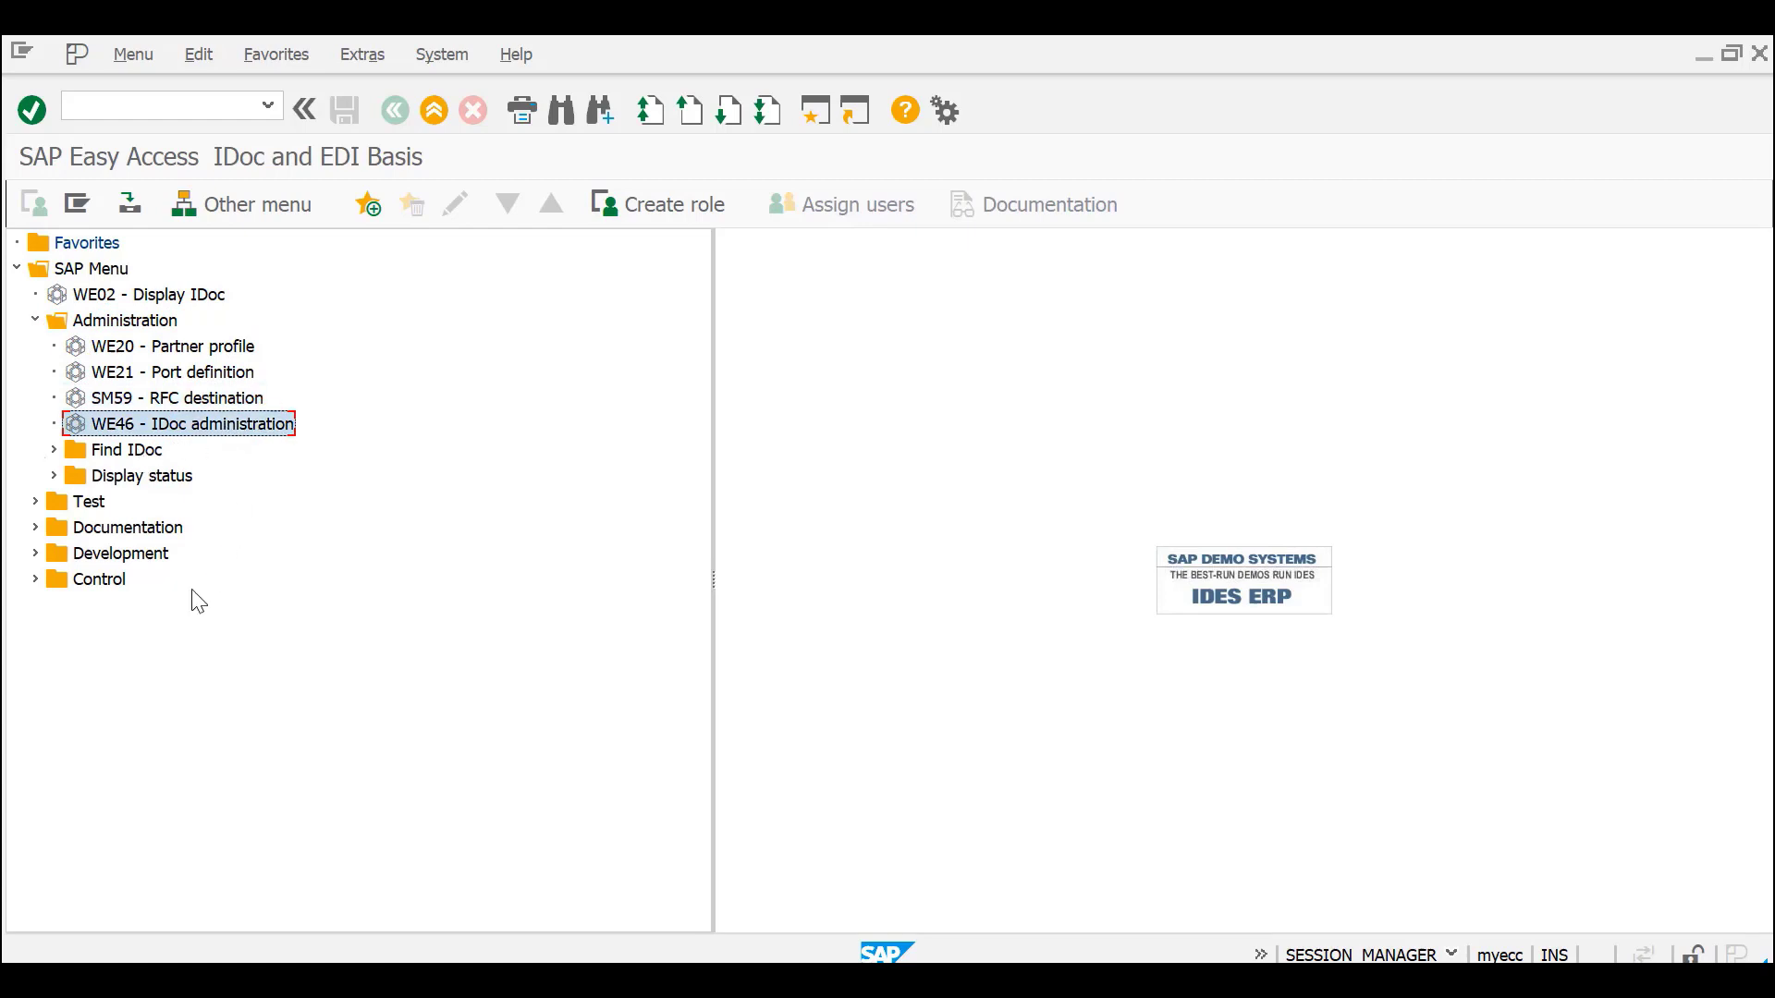
# - Expand Find IDoc, Display status and Test, browsing WE06, WE09, WE19, WE15 and WE14
pyautogui.click(53, 450)
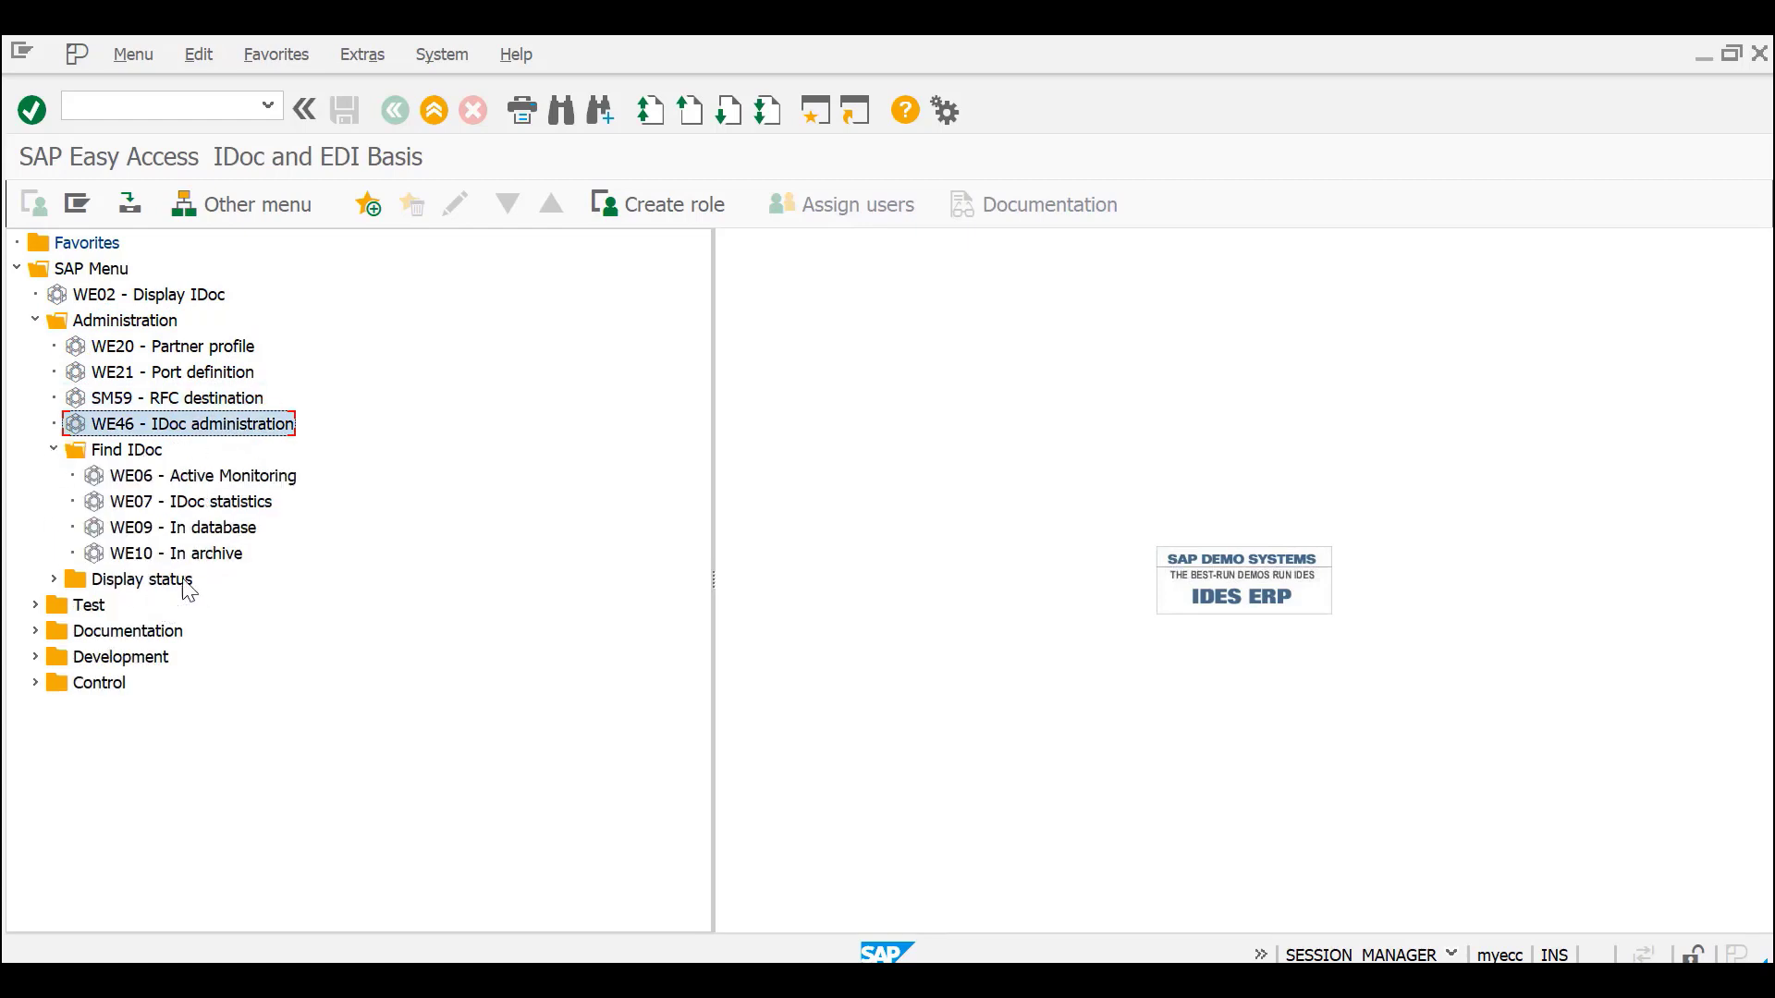
pyautogui.click(237, 479)
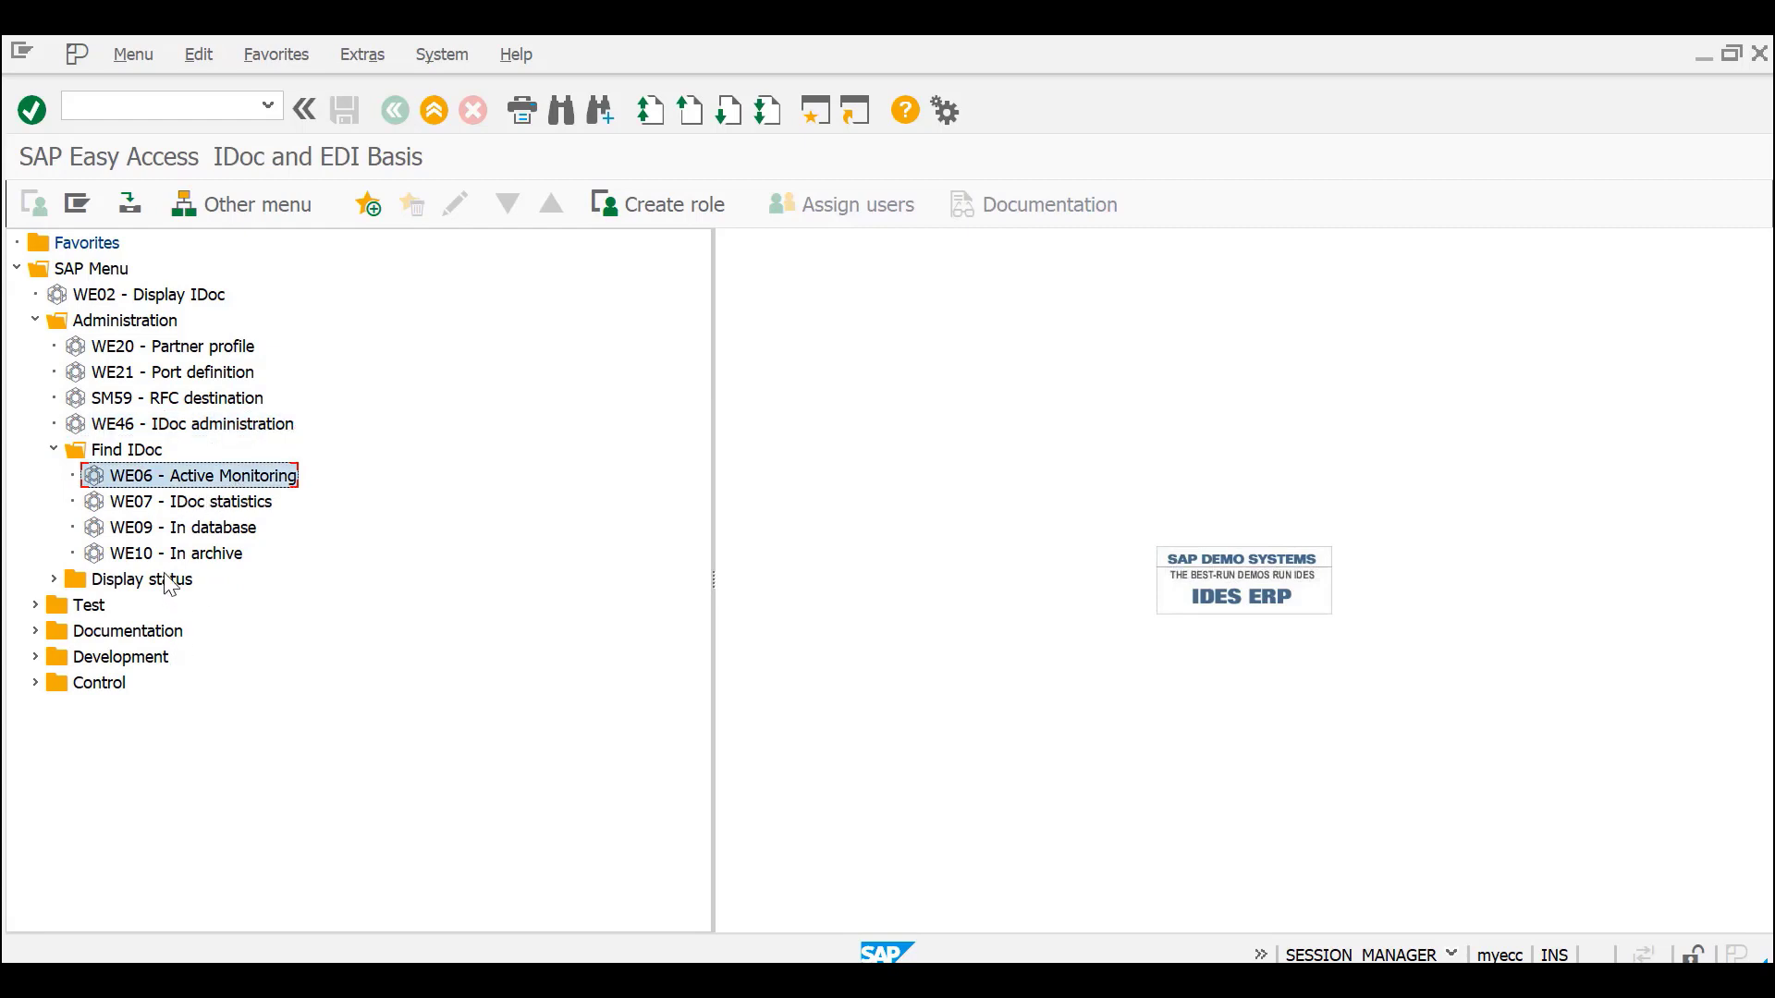
pyautogui.click(117, 529)
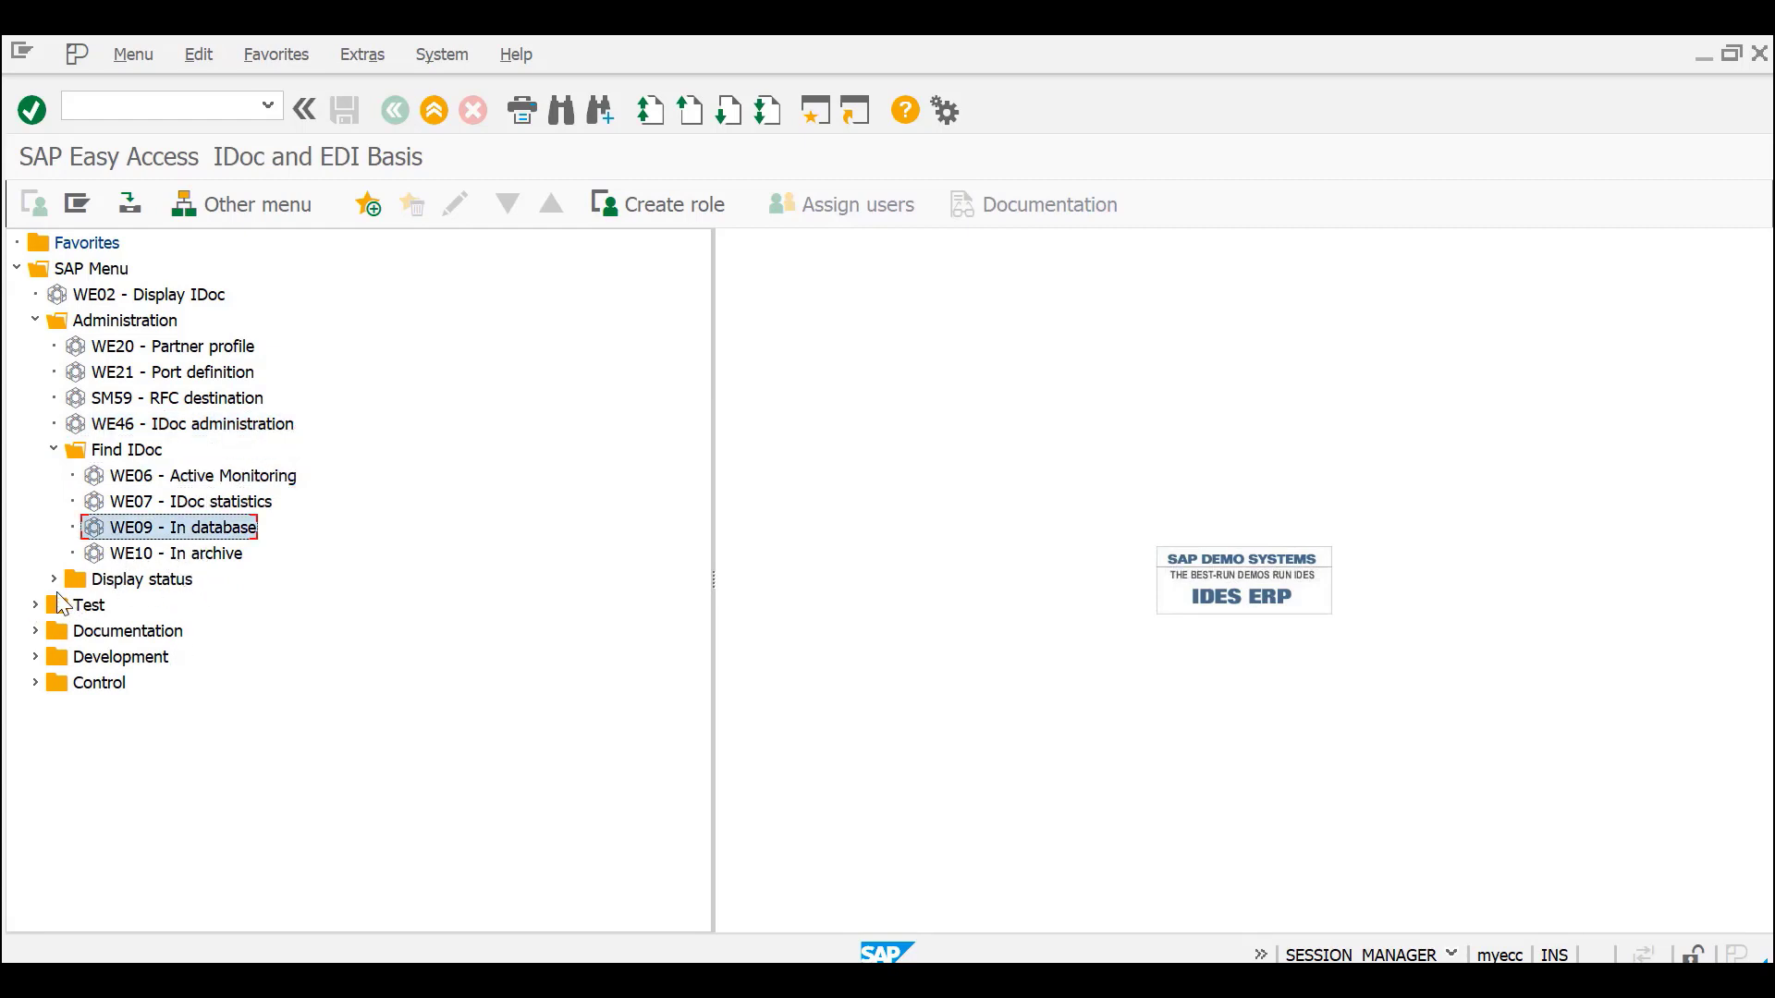
pyautogui.click(54, 579)
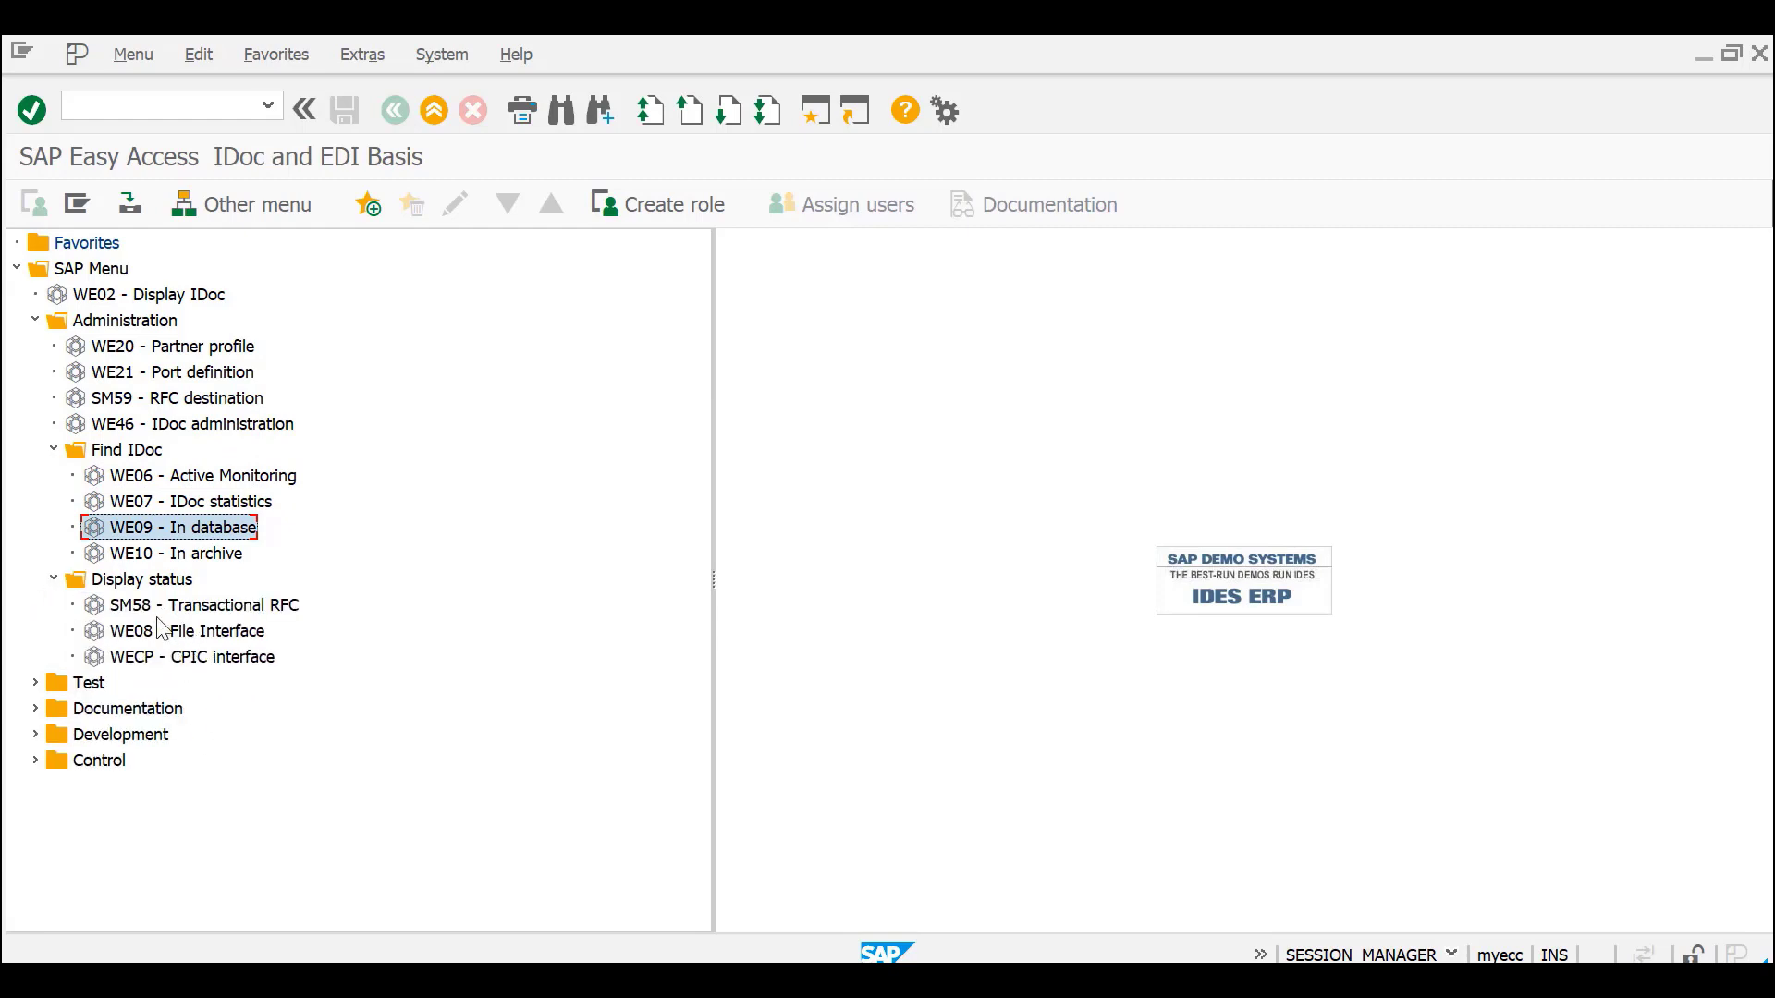
pyautogui.click(34, 686)
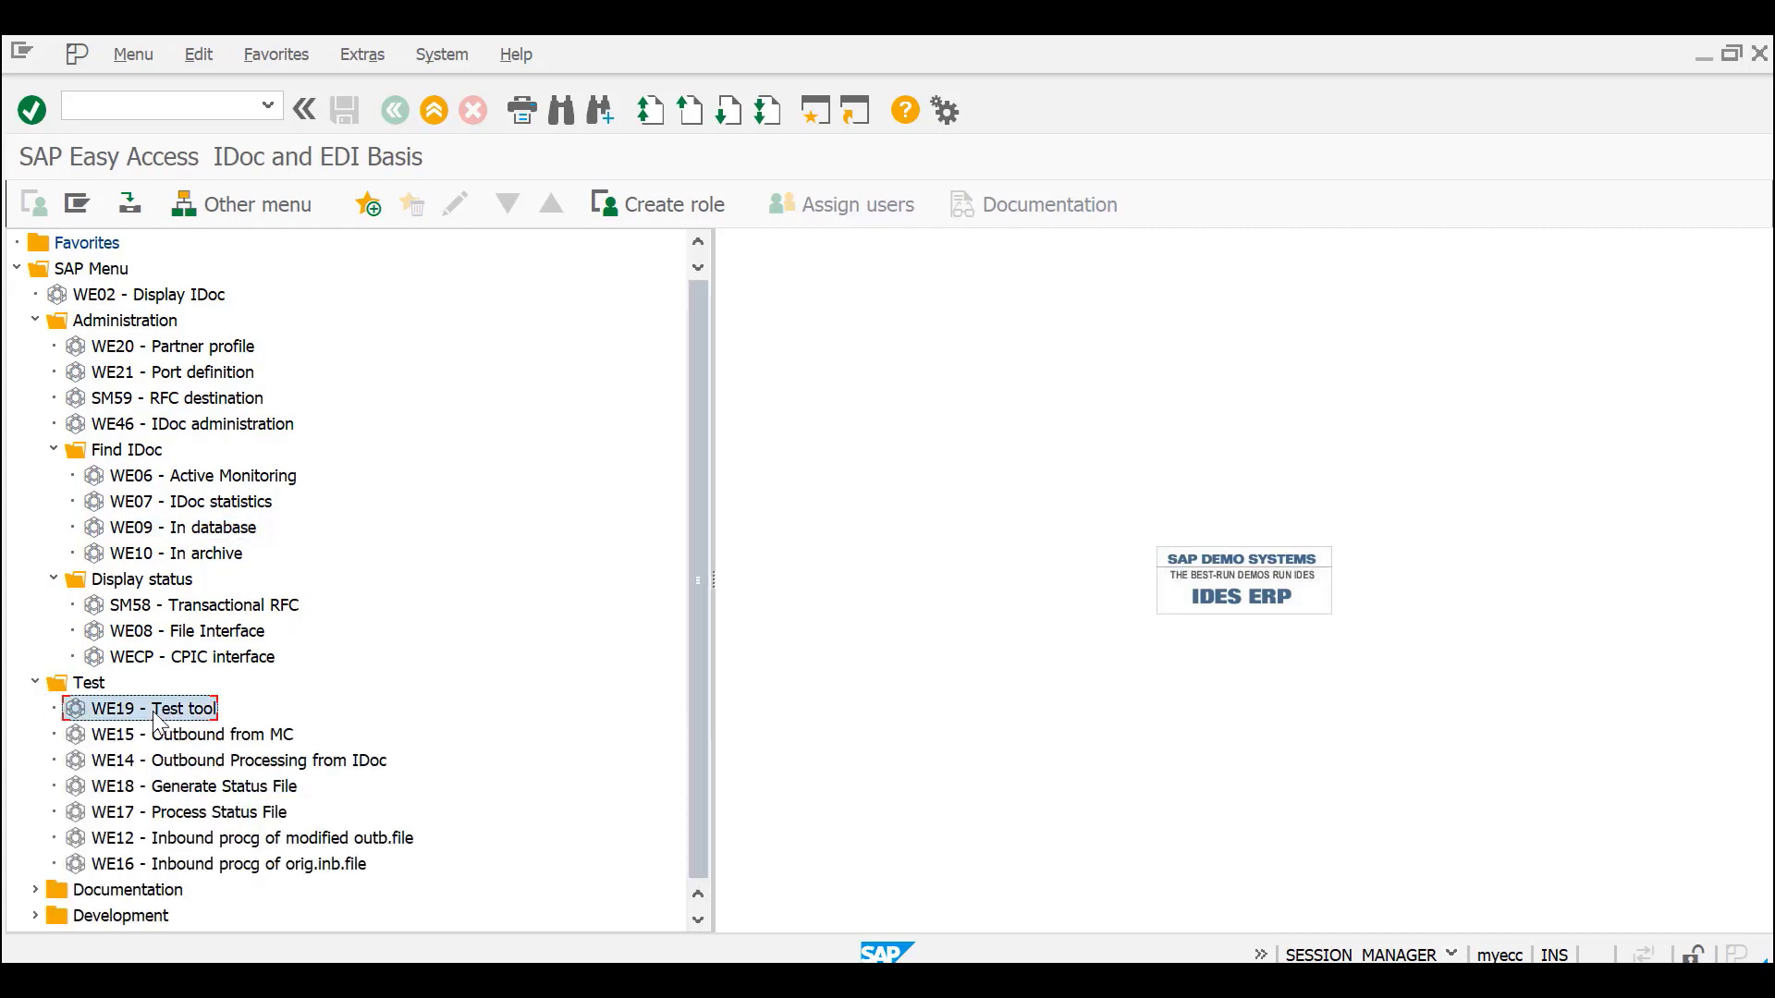
pyautogui.click(109, 713)
pyautogui.click(76, 737)
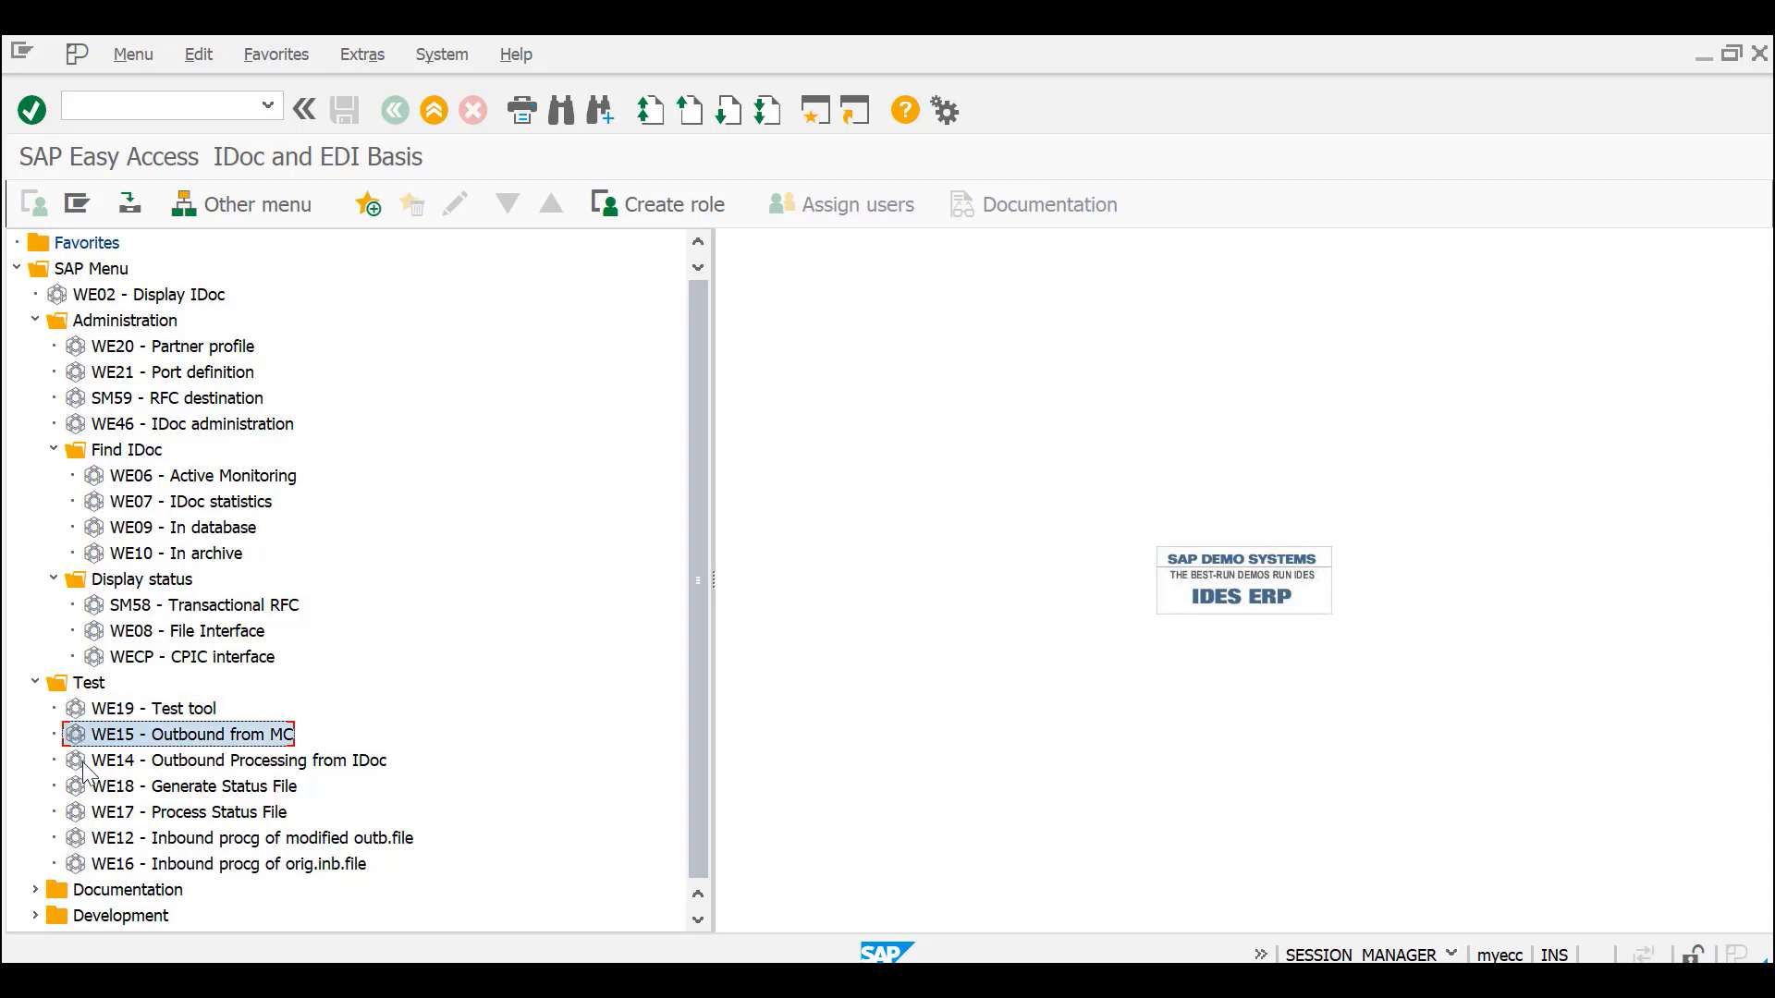
pyautogui.click(85, 764)
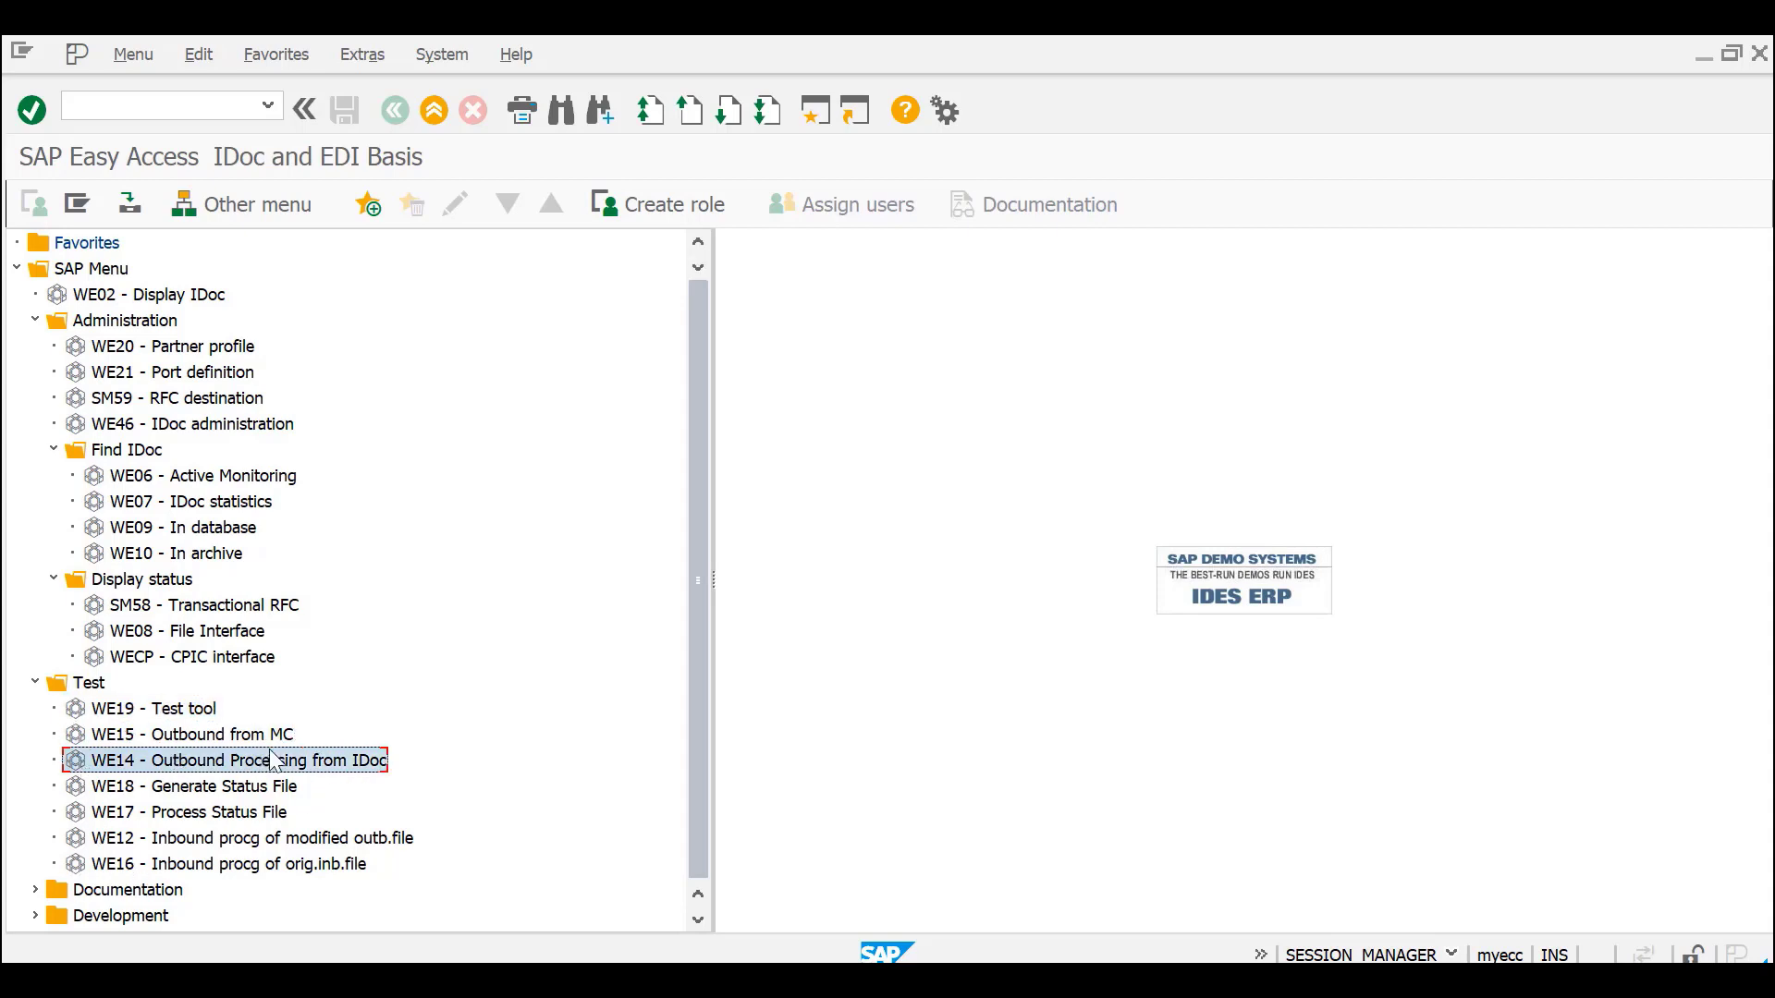
pyautogui.scroll(-1, 191, 843)
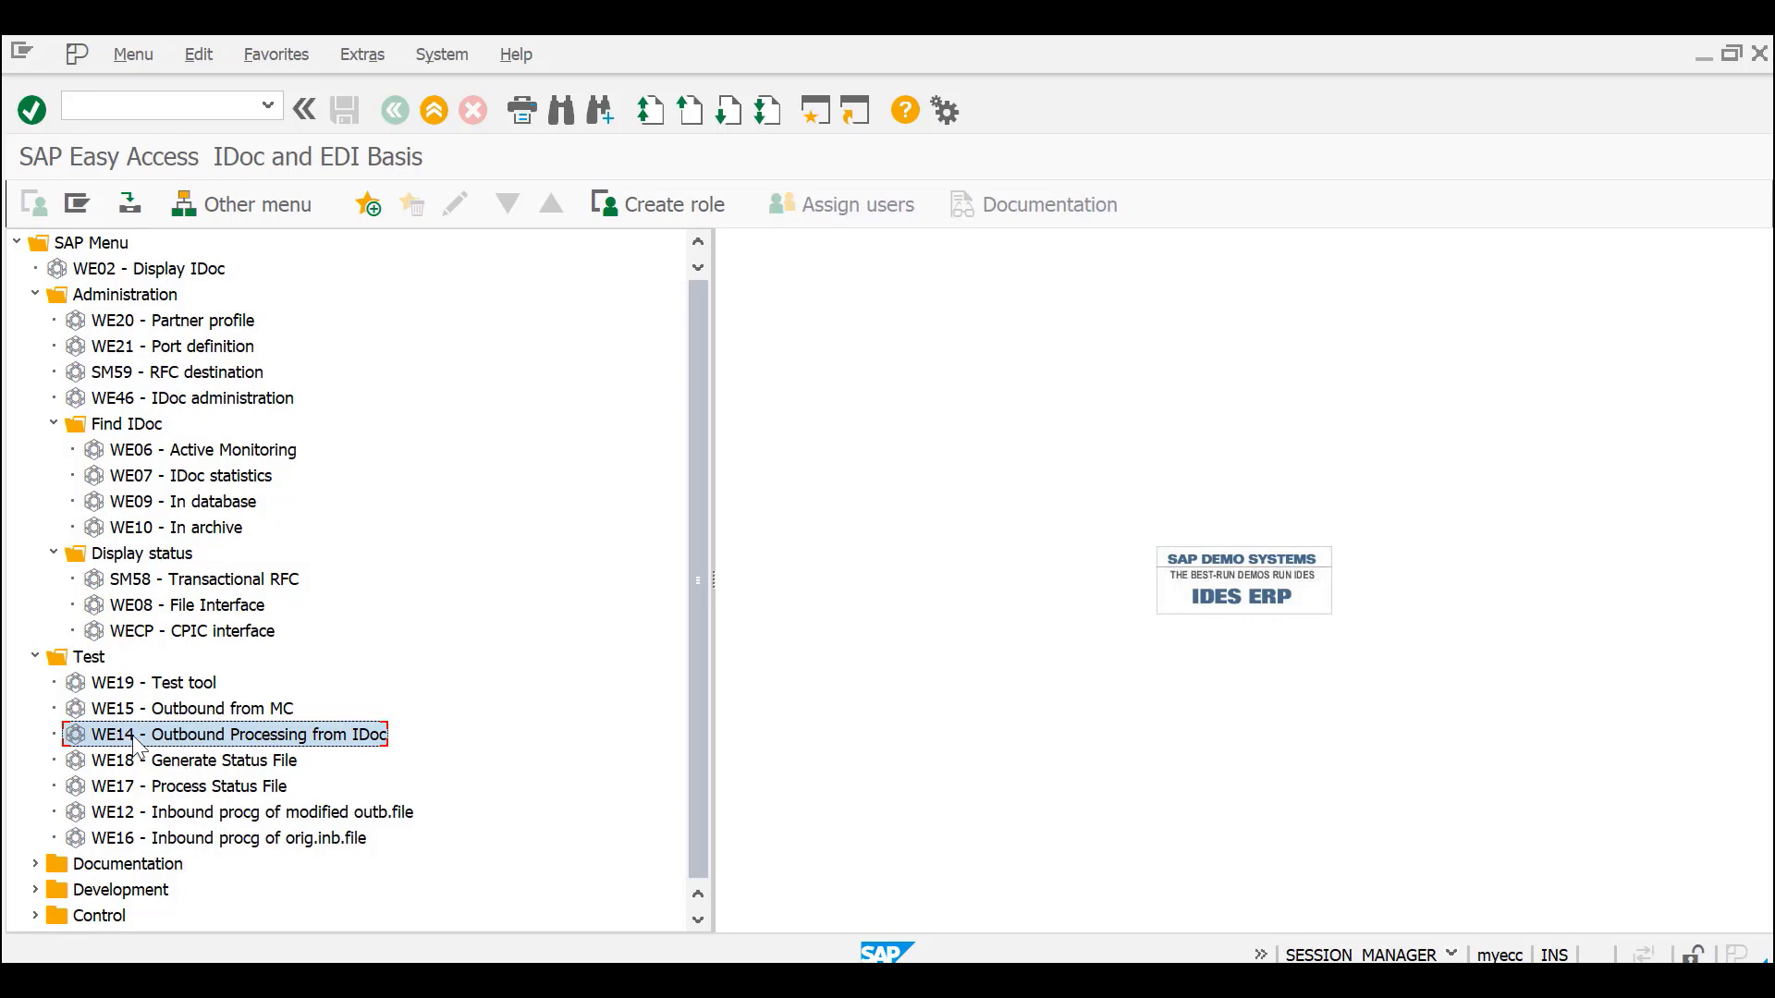
# - Collapse Test and expand Documentation, reviewing WE60 IDoc types and WE64 Process Codes
pyautogui.click(35, 657)
pyautogui.click(35, 709)
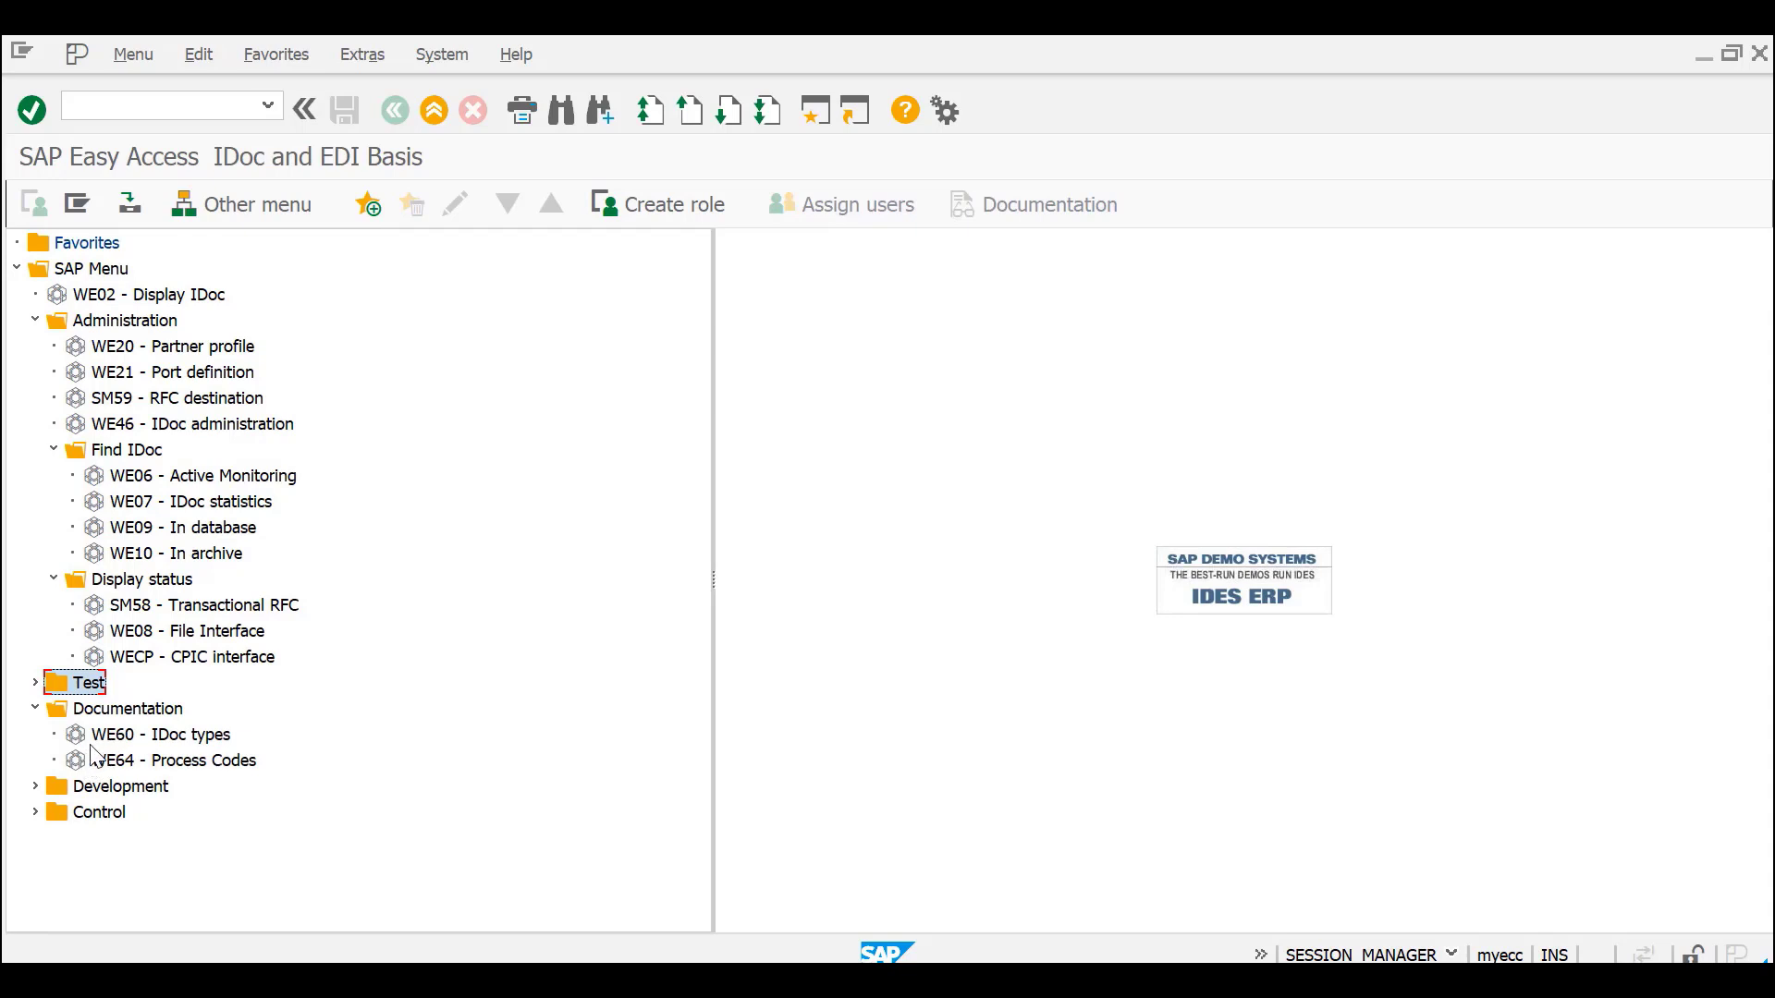
pyautogui.click(83, 764)
pyautogui.click(189, 735)
pyautogui.click(152, 758)
pyautogui.click(148, 738)
pyautogui.click(152, 762)
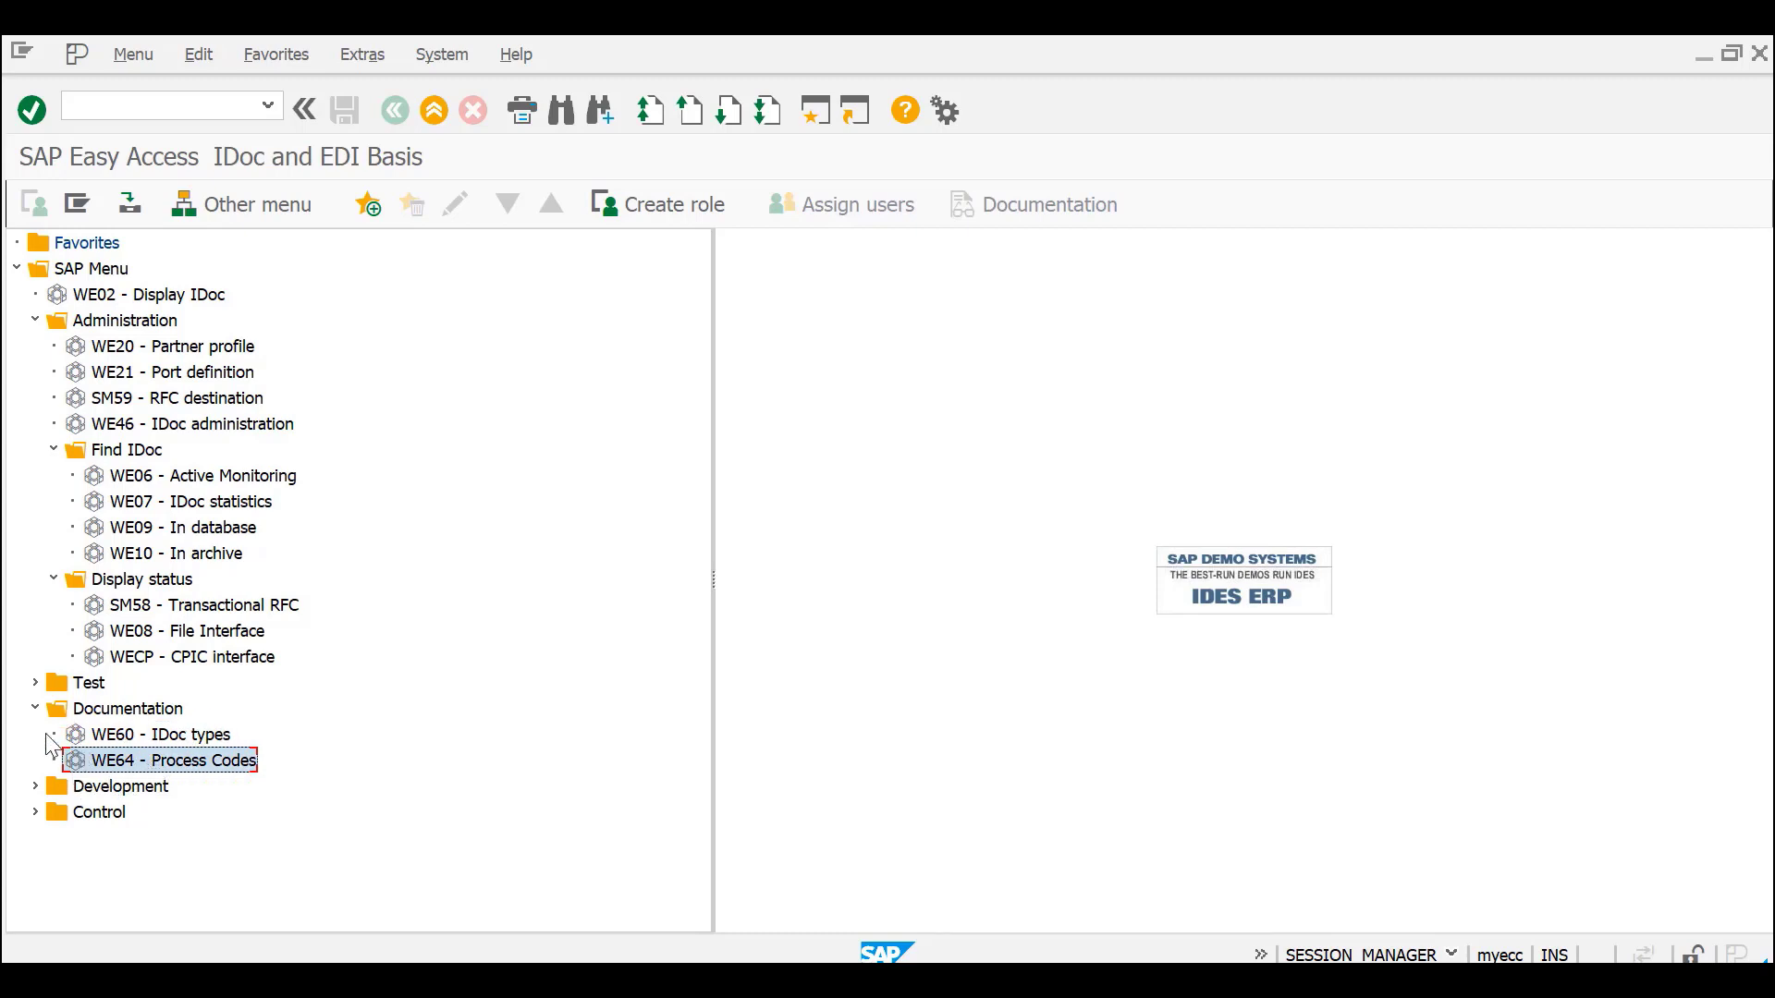
pyautogui.click(78, 733)
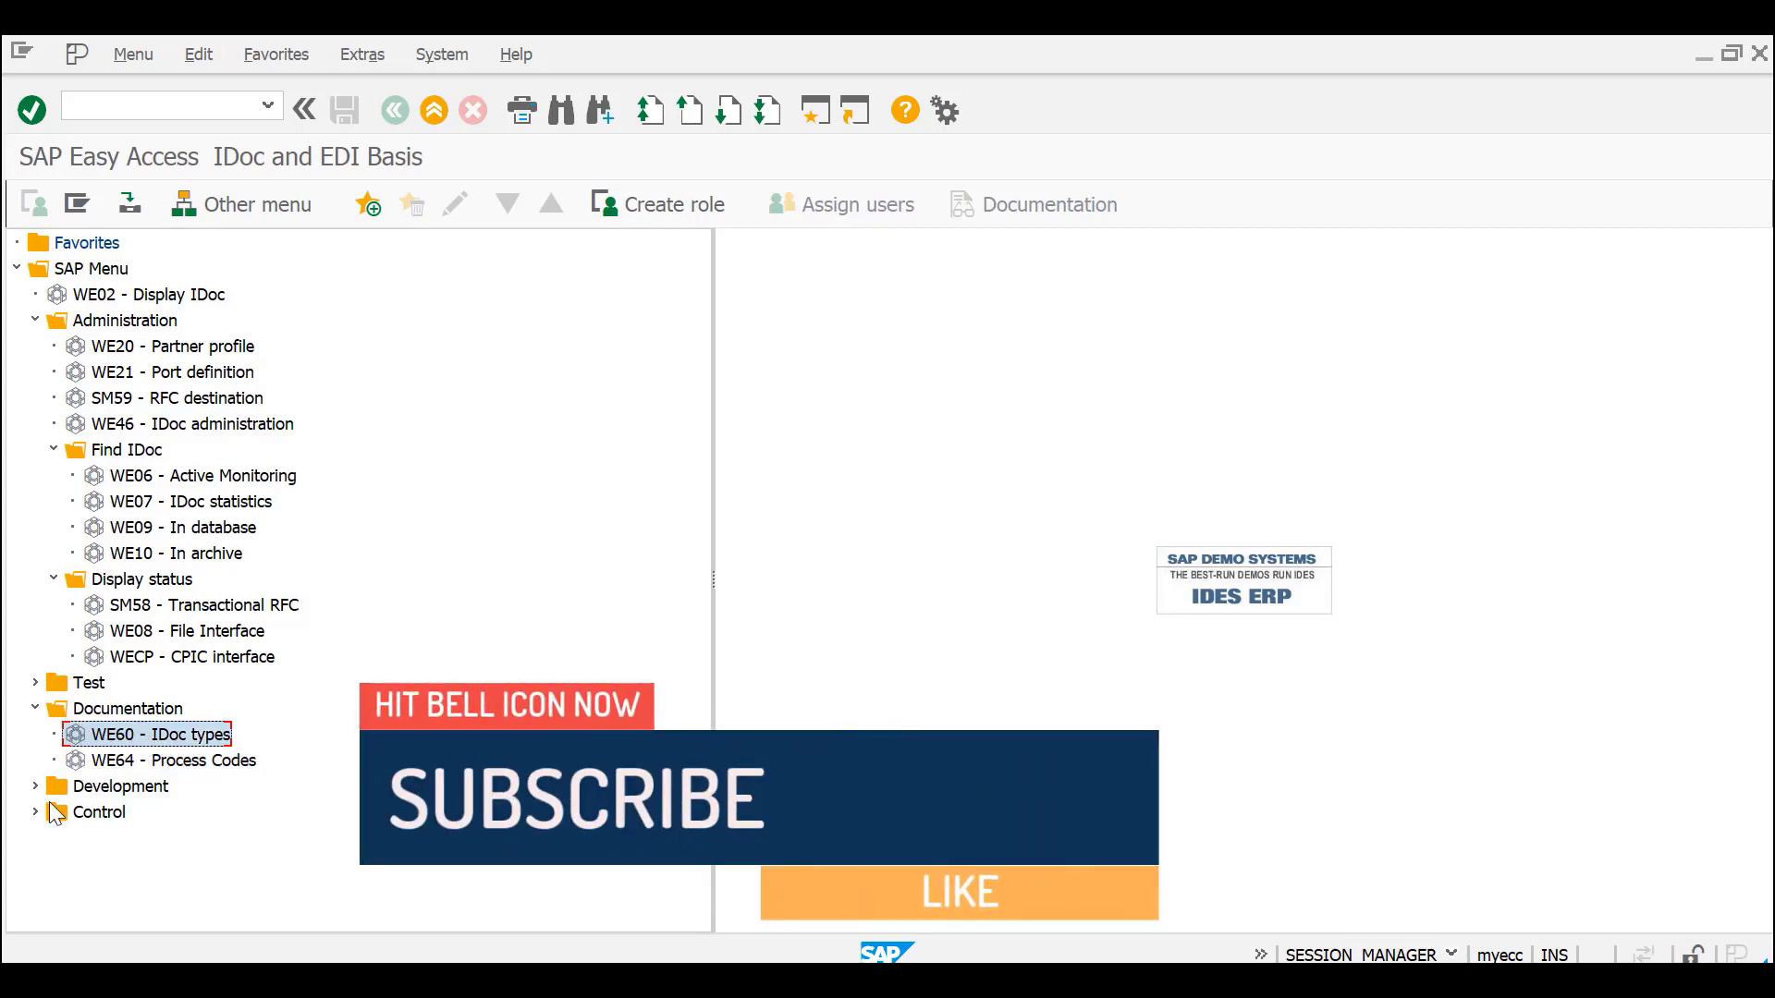
# - Expand Development, reviewing WE30 IDoc types, WE31 IDoc segments and WE81 Message types
pyautogui.click(109, 791)
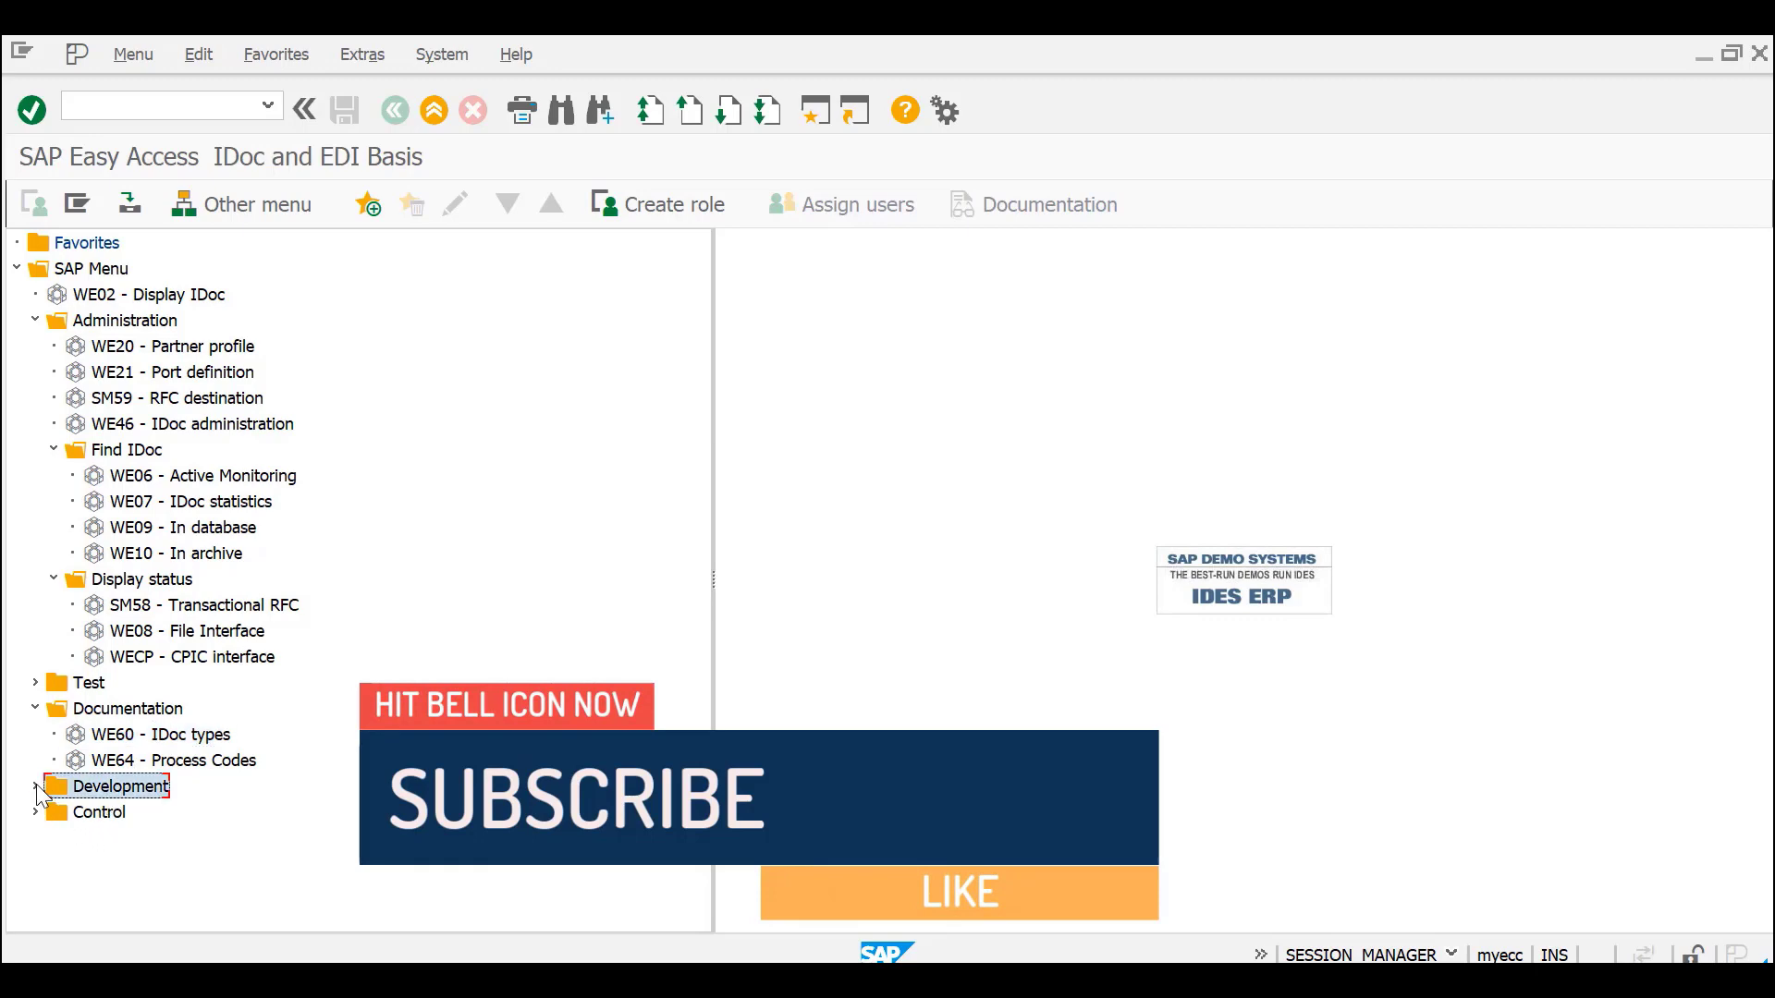
pyautogui.click(37, 787)
pyautogui.click(74, 797)
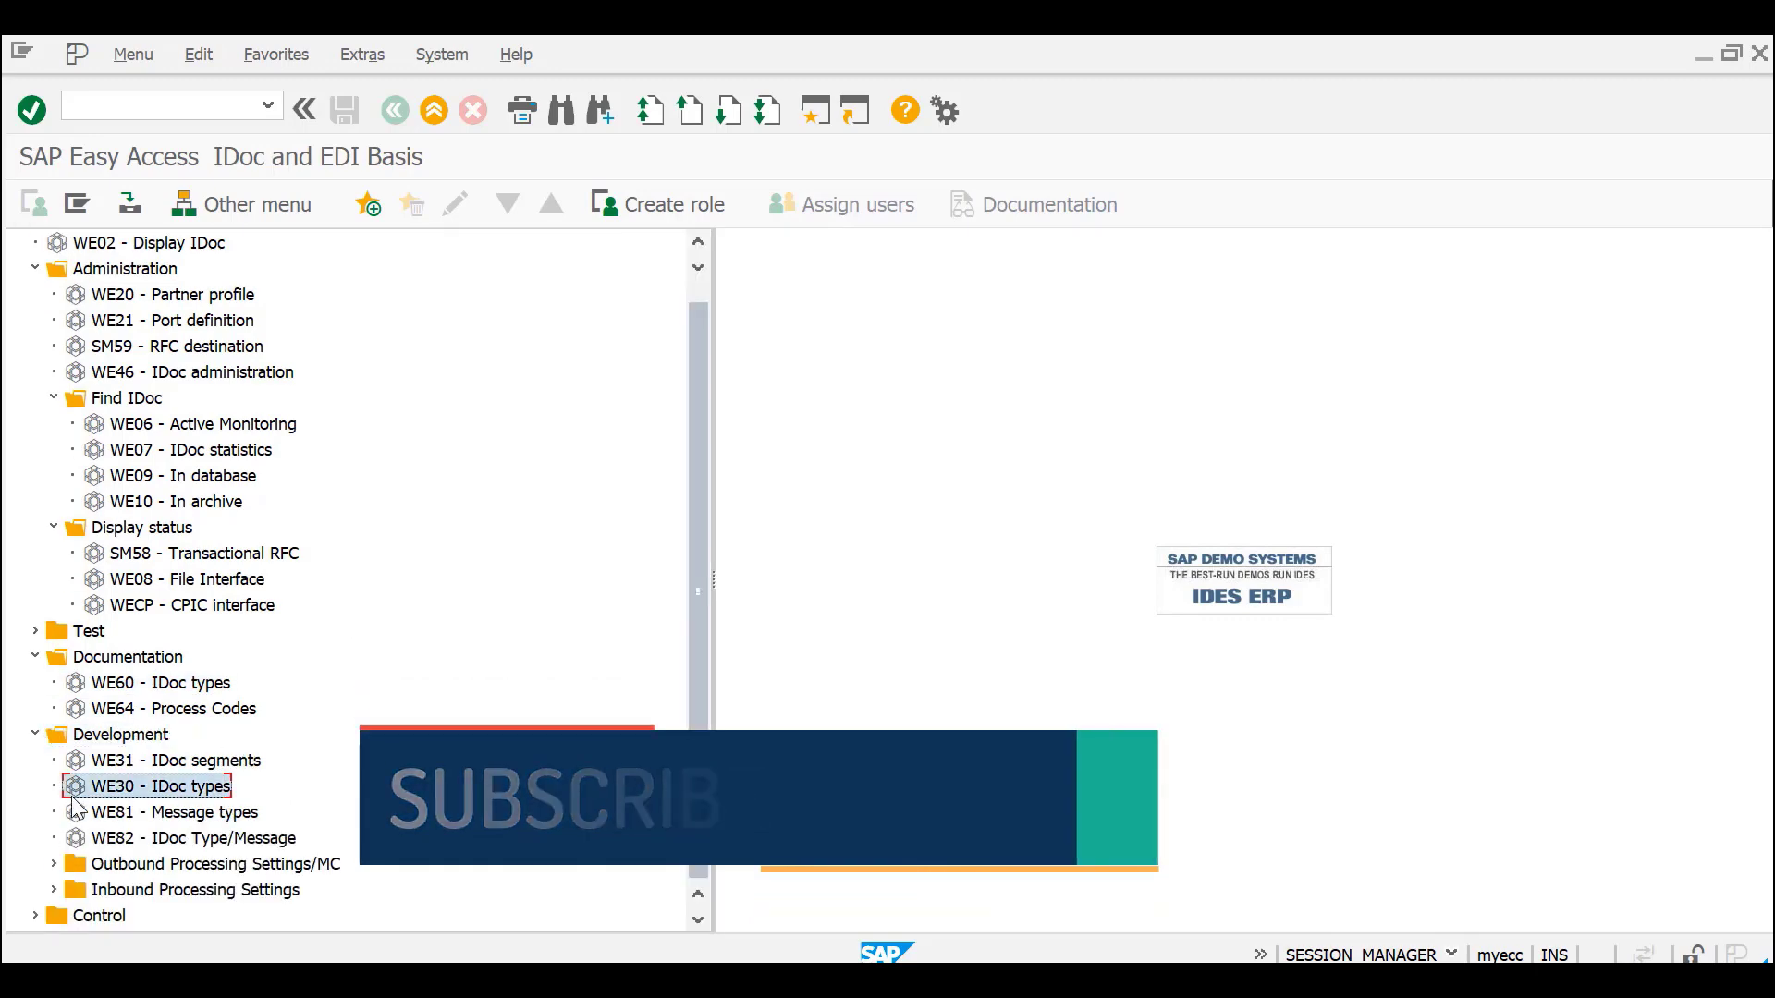
pyautogui.click(84, 766)
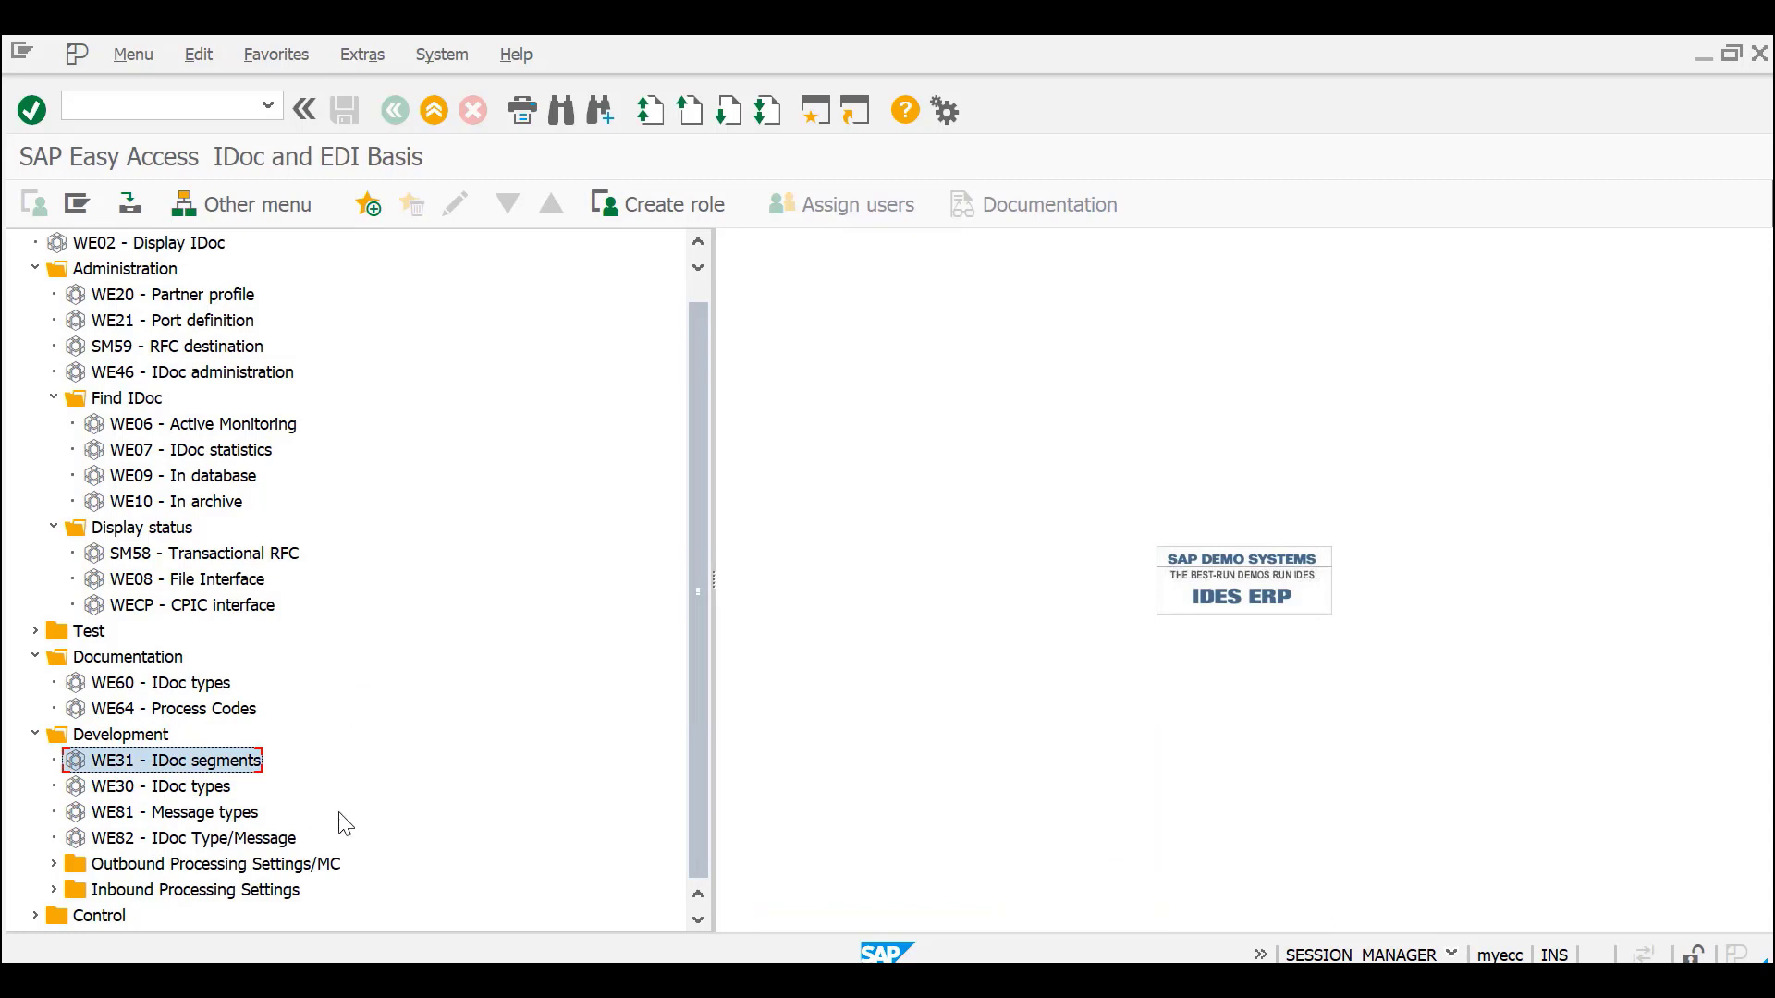
pyautogui.click(209, 815)
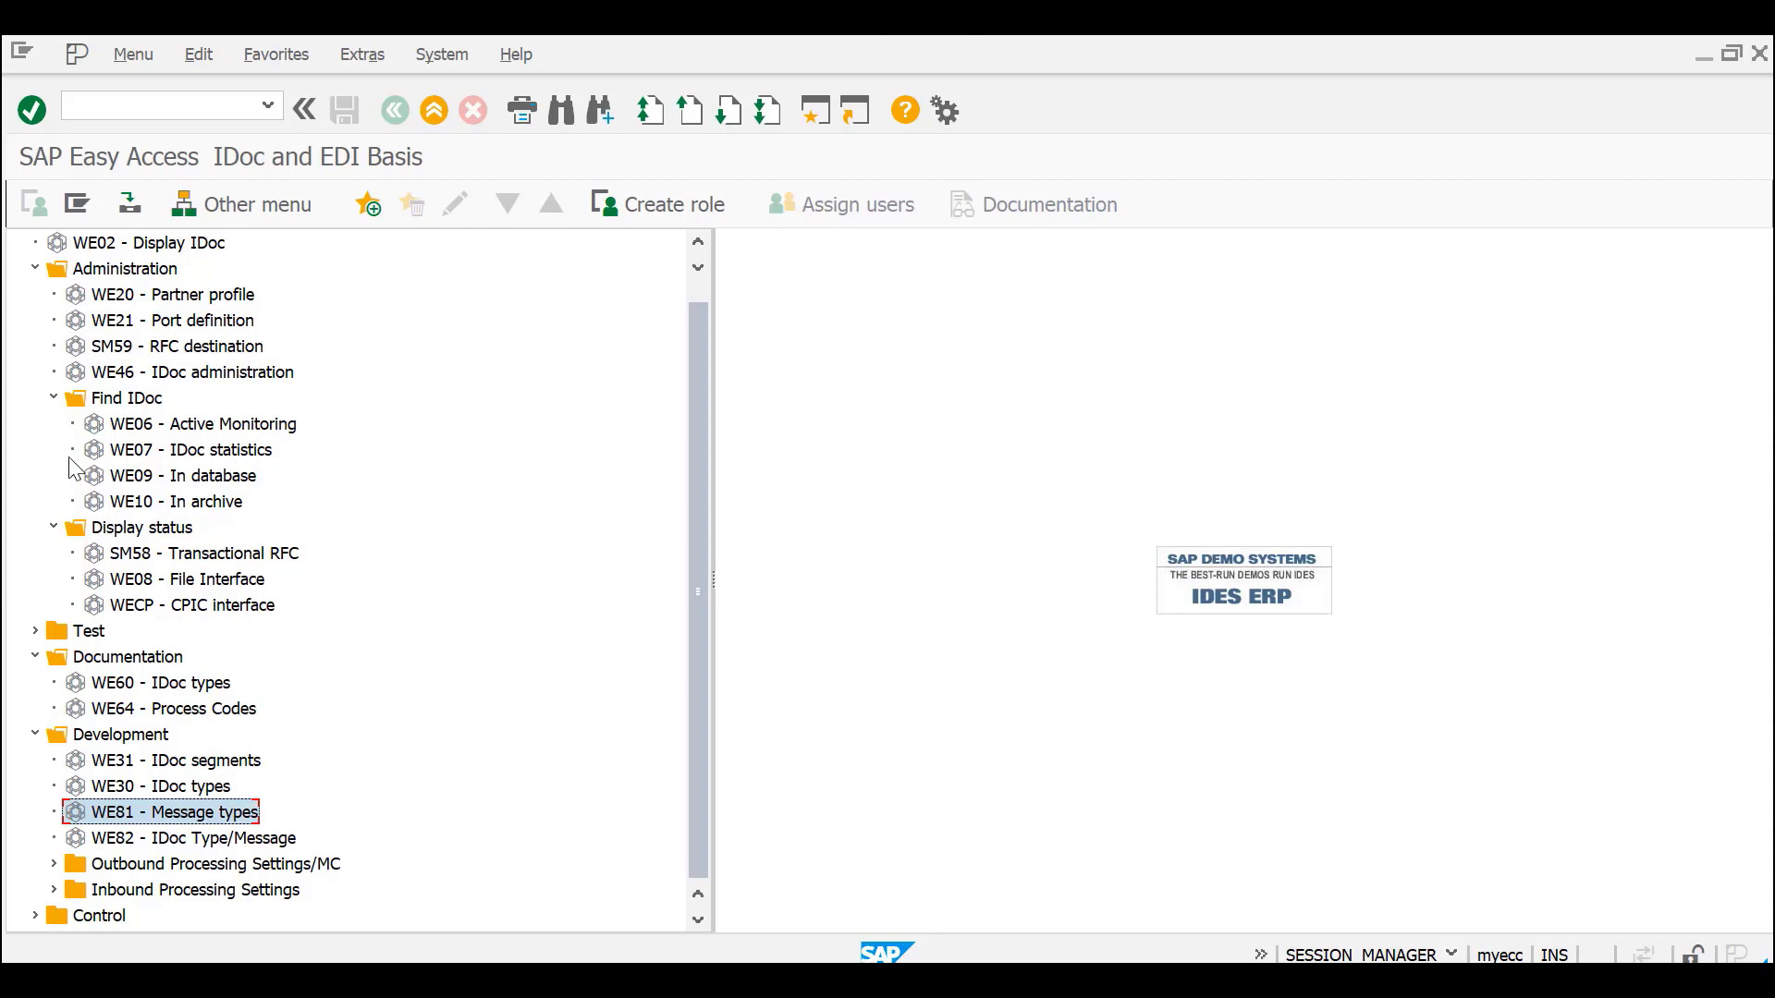
# - Open WE30 and change the object name from WMTCID01 to WM* to list matching basic types
pyautogui.doubleClick(129, 786)
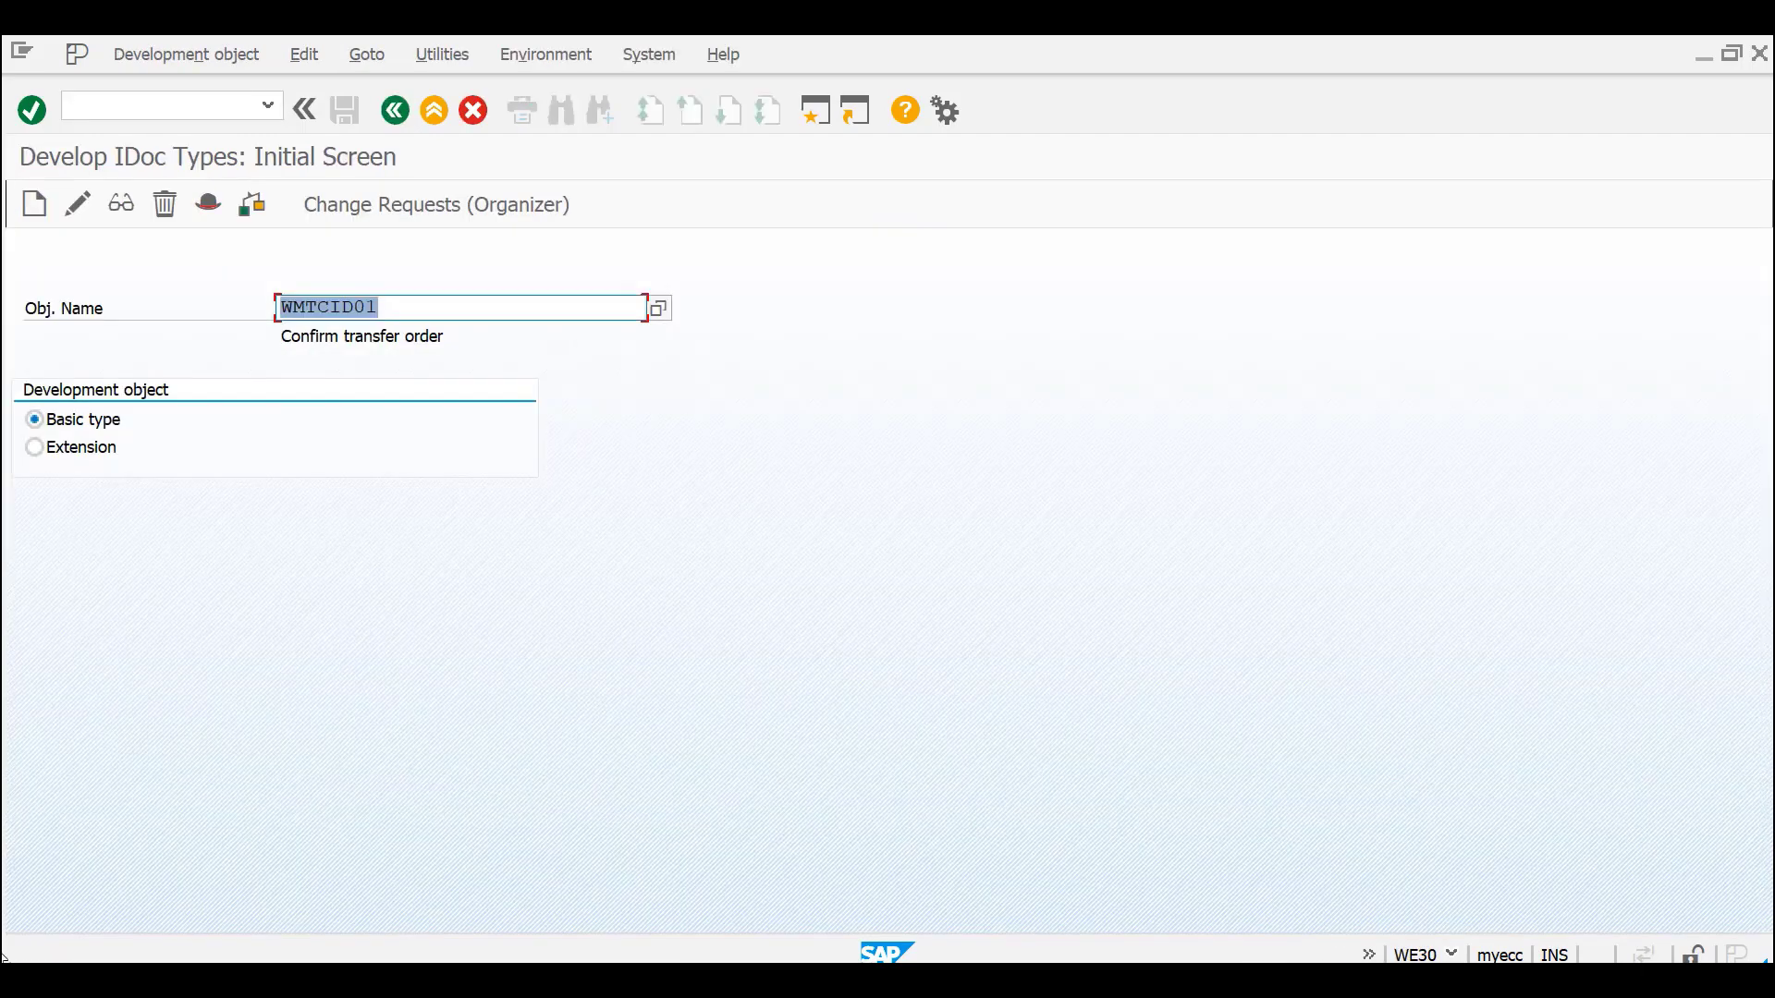
pyautogui.click(449, 308)
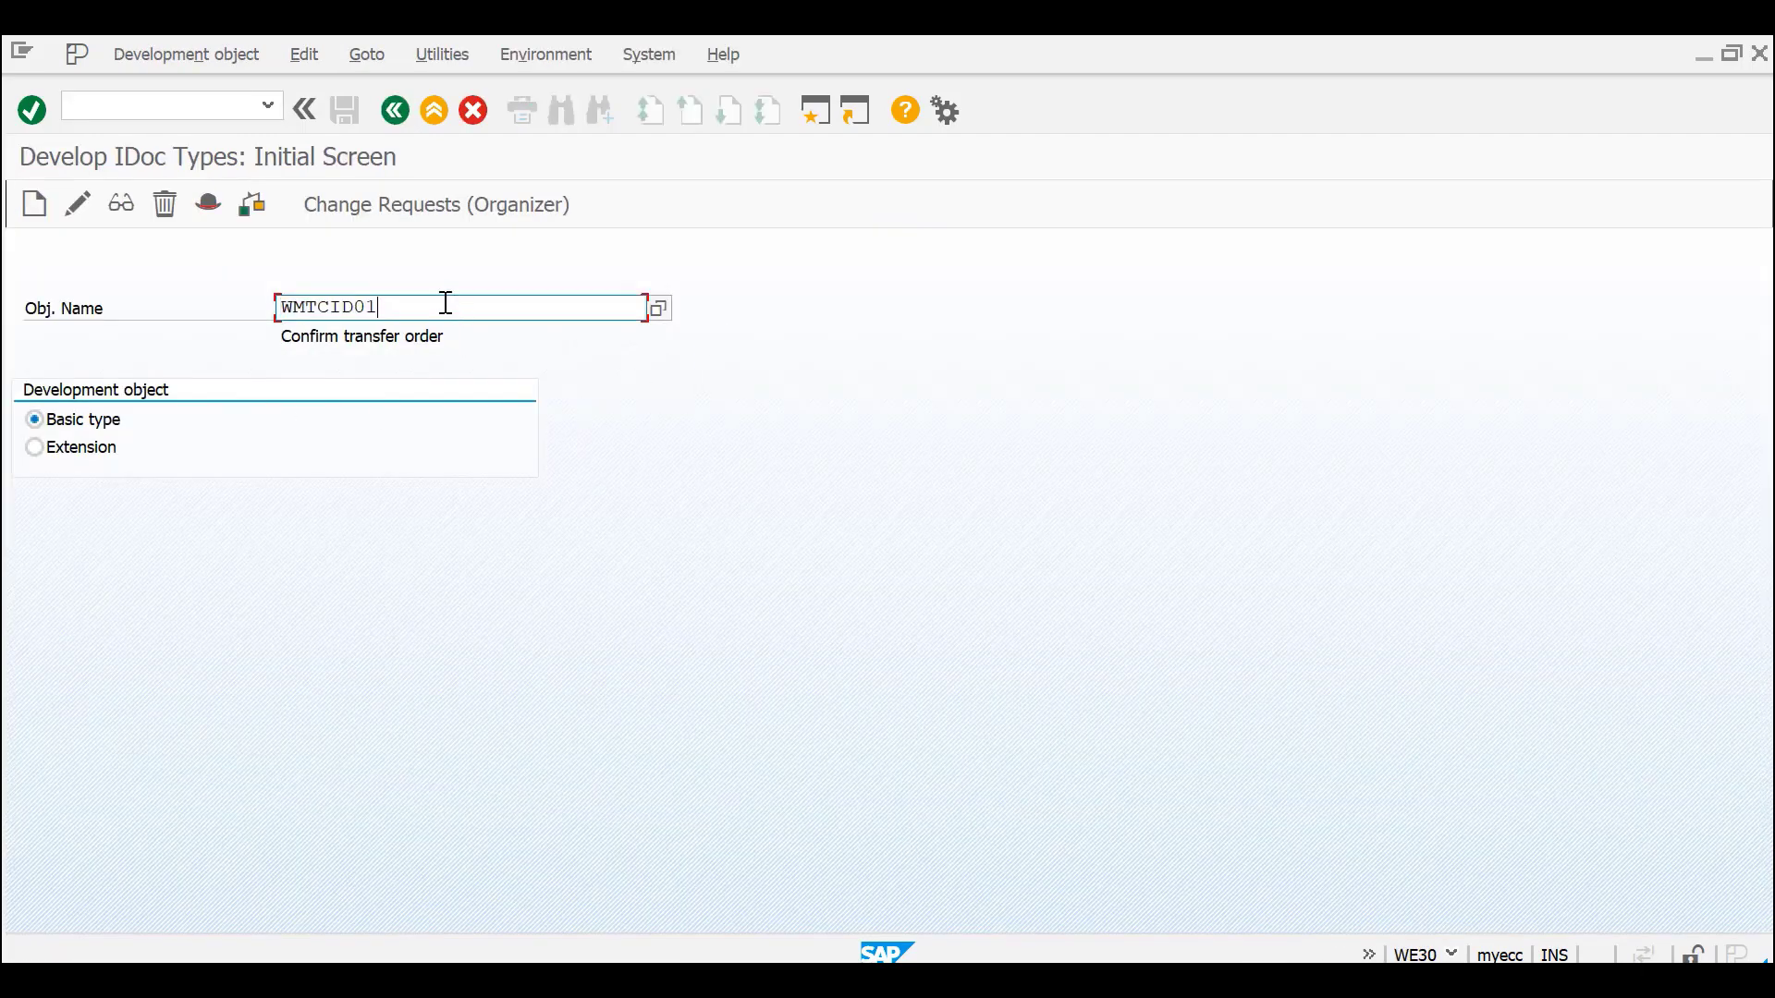
pyautogui.moveTo(455, 336); pyautogui.dragTo(264, 326)
pyautogui.click(348, 335)
pyautogui.doubleClick(308, 306)
pyautogui.press('BackSpace')
pyautogui.press('BackSpace')
pyautogui.press('BackSpace')
pyautogui.press('BackSpace')
pyautogui.press('BackSpace')
pyautogui.press('BackSpace')
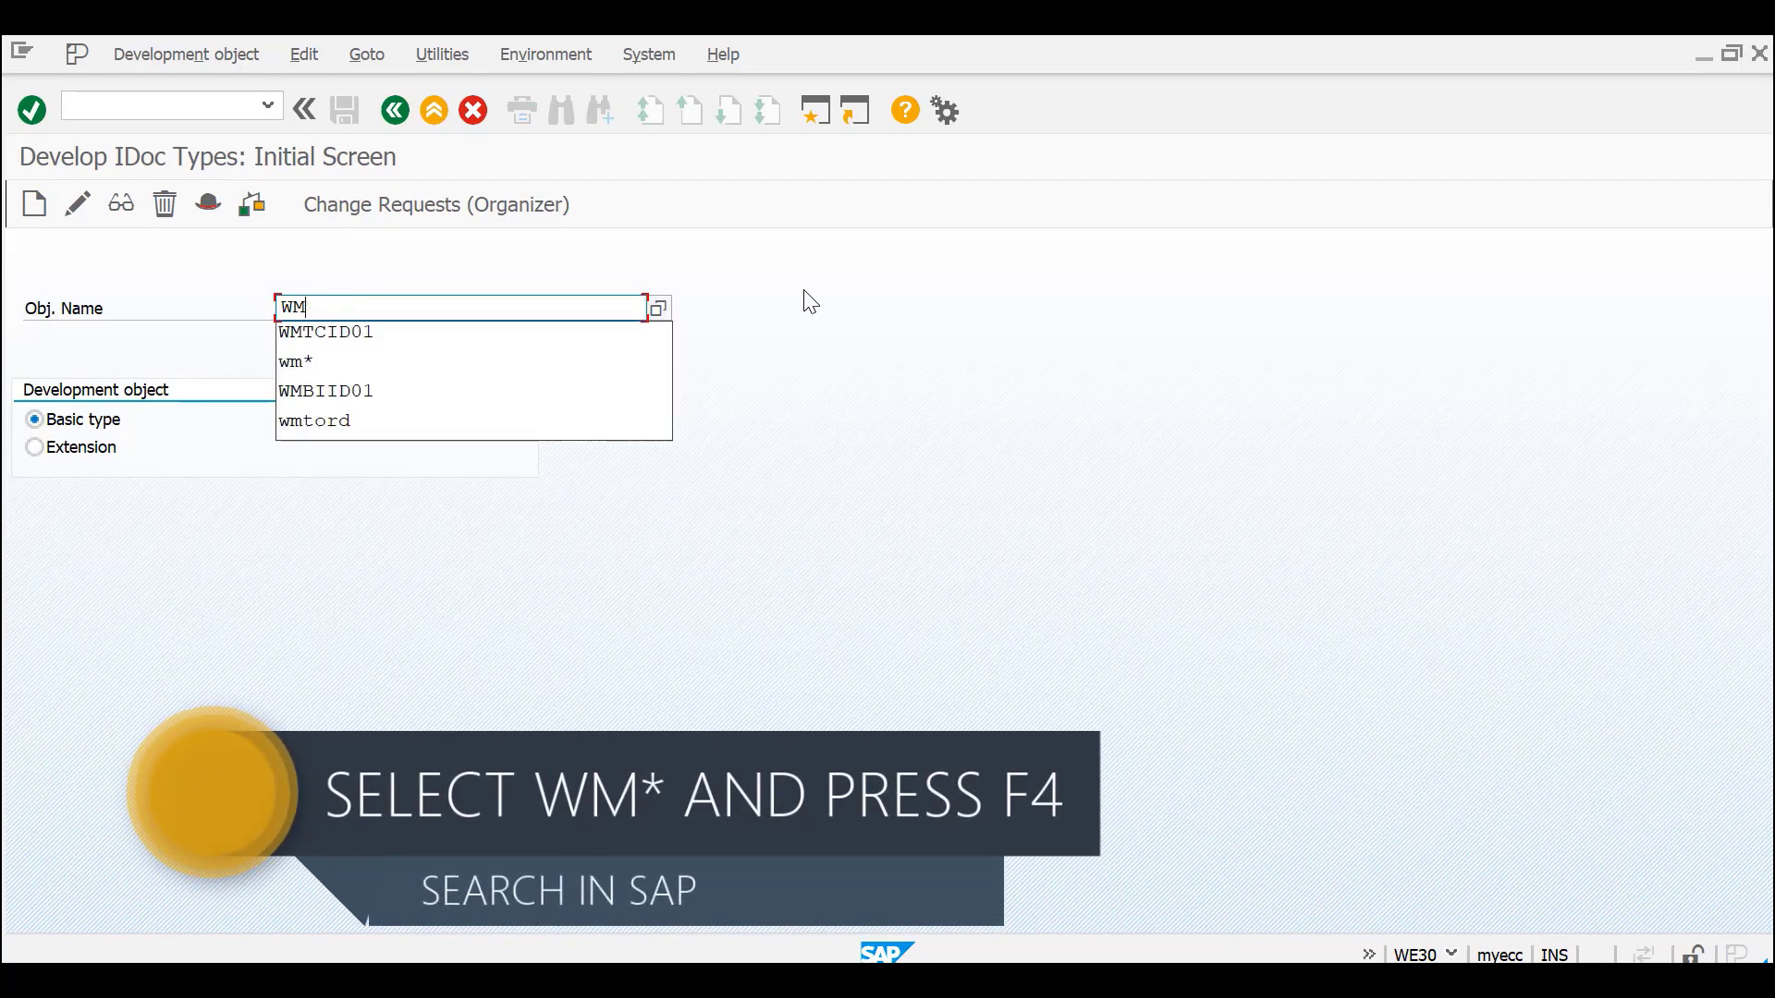
pyautogui.click(332, 309)
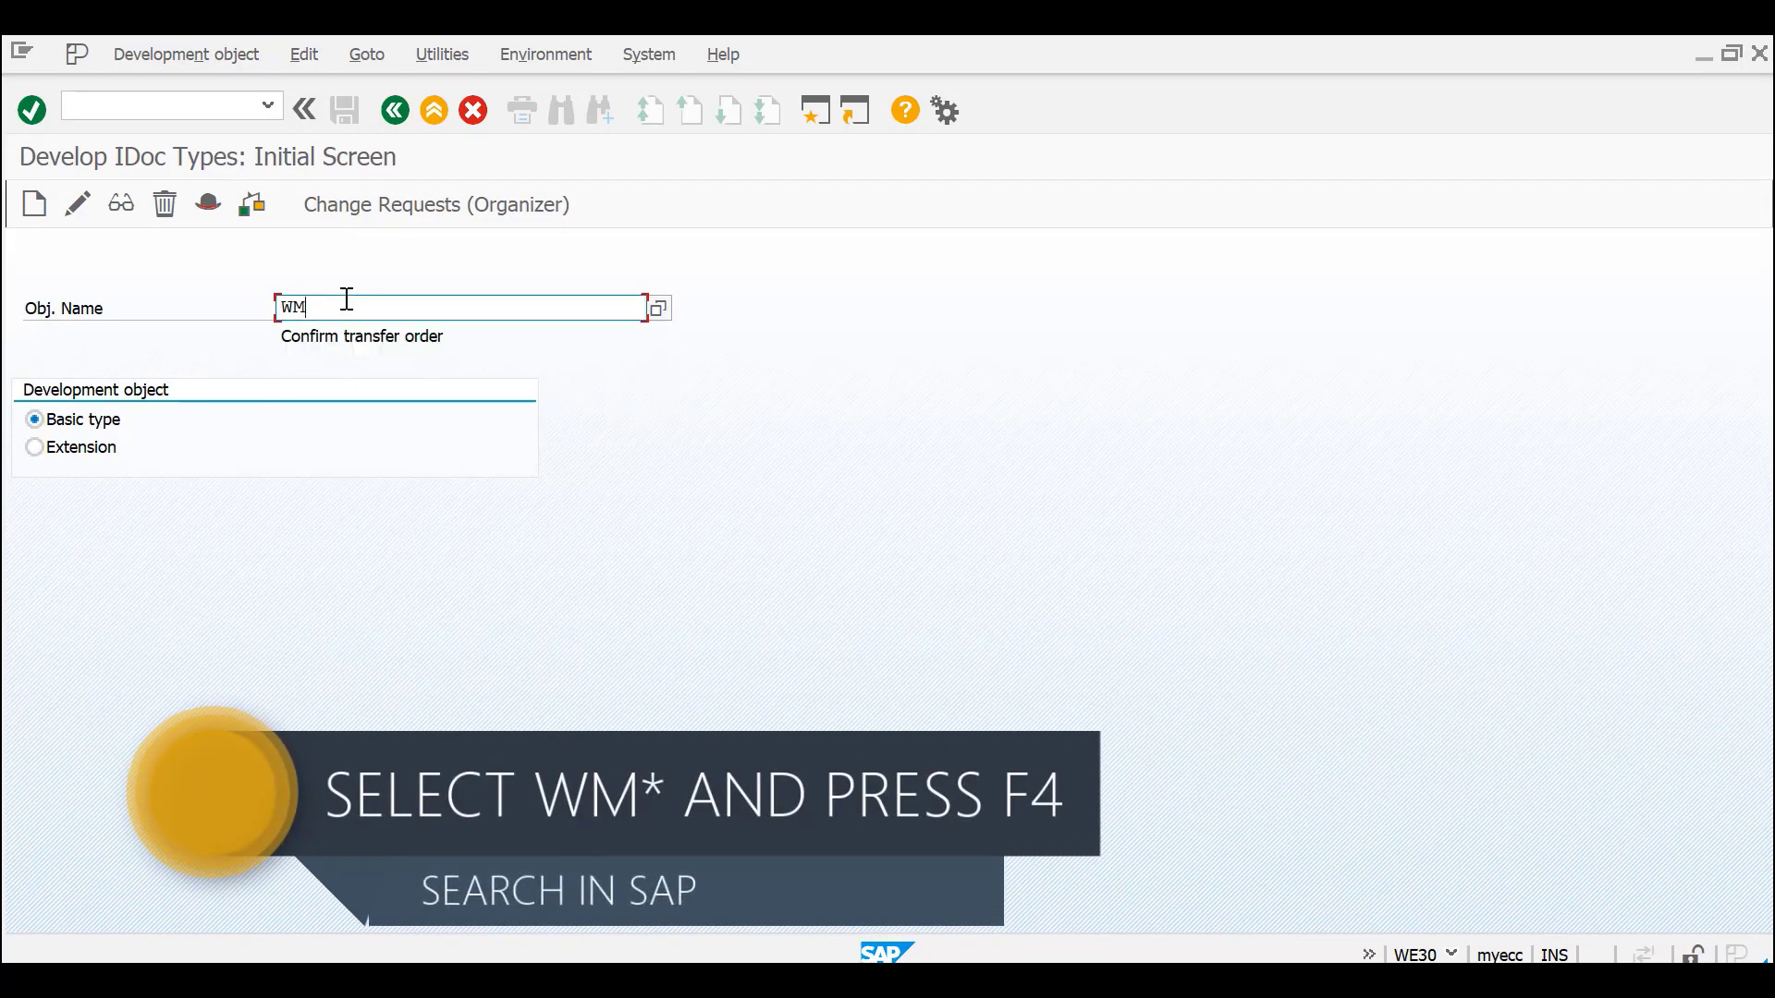
pyautogui.write('*')
pyautogui.click(659, 308)
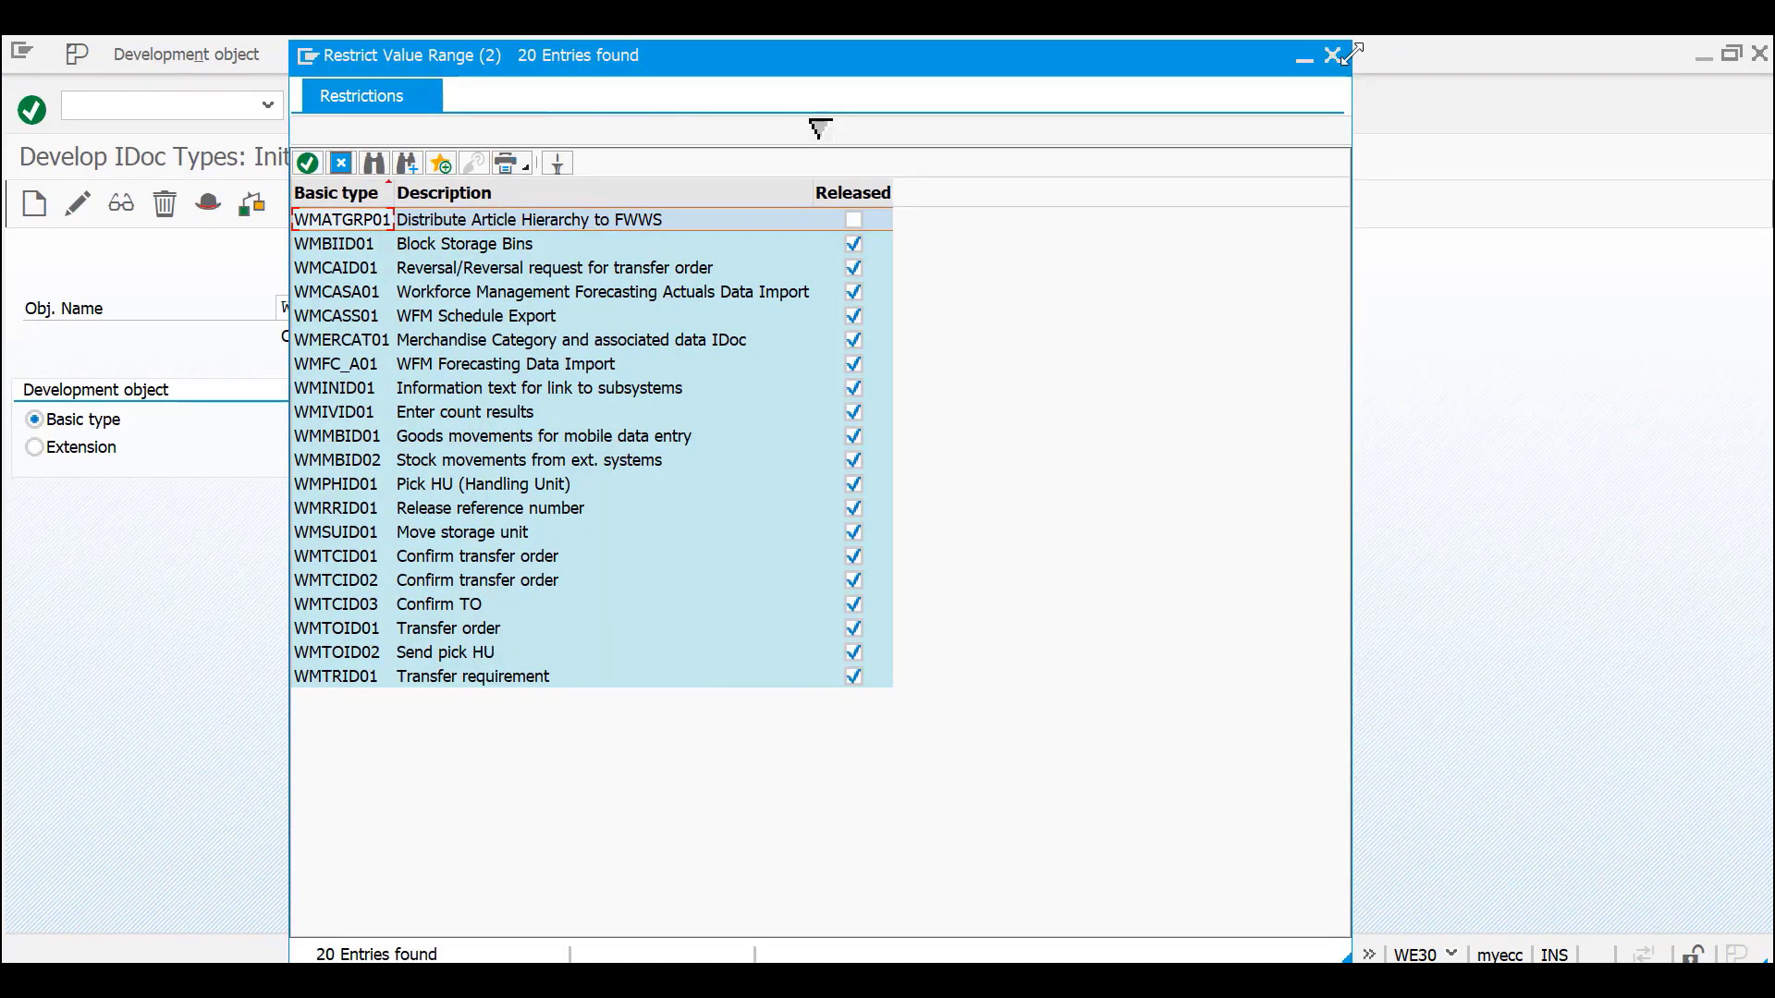
# - Empty the object name and scroll through the unrestricted list of 500 basic types
pyautogui.press('Escape')
pyautogui.press('BackSpace')
pyautogui.click(658, 307)
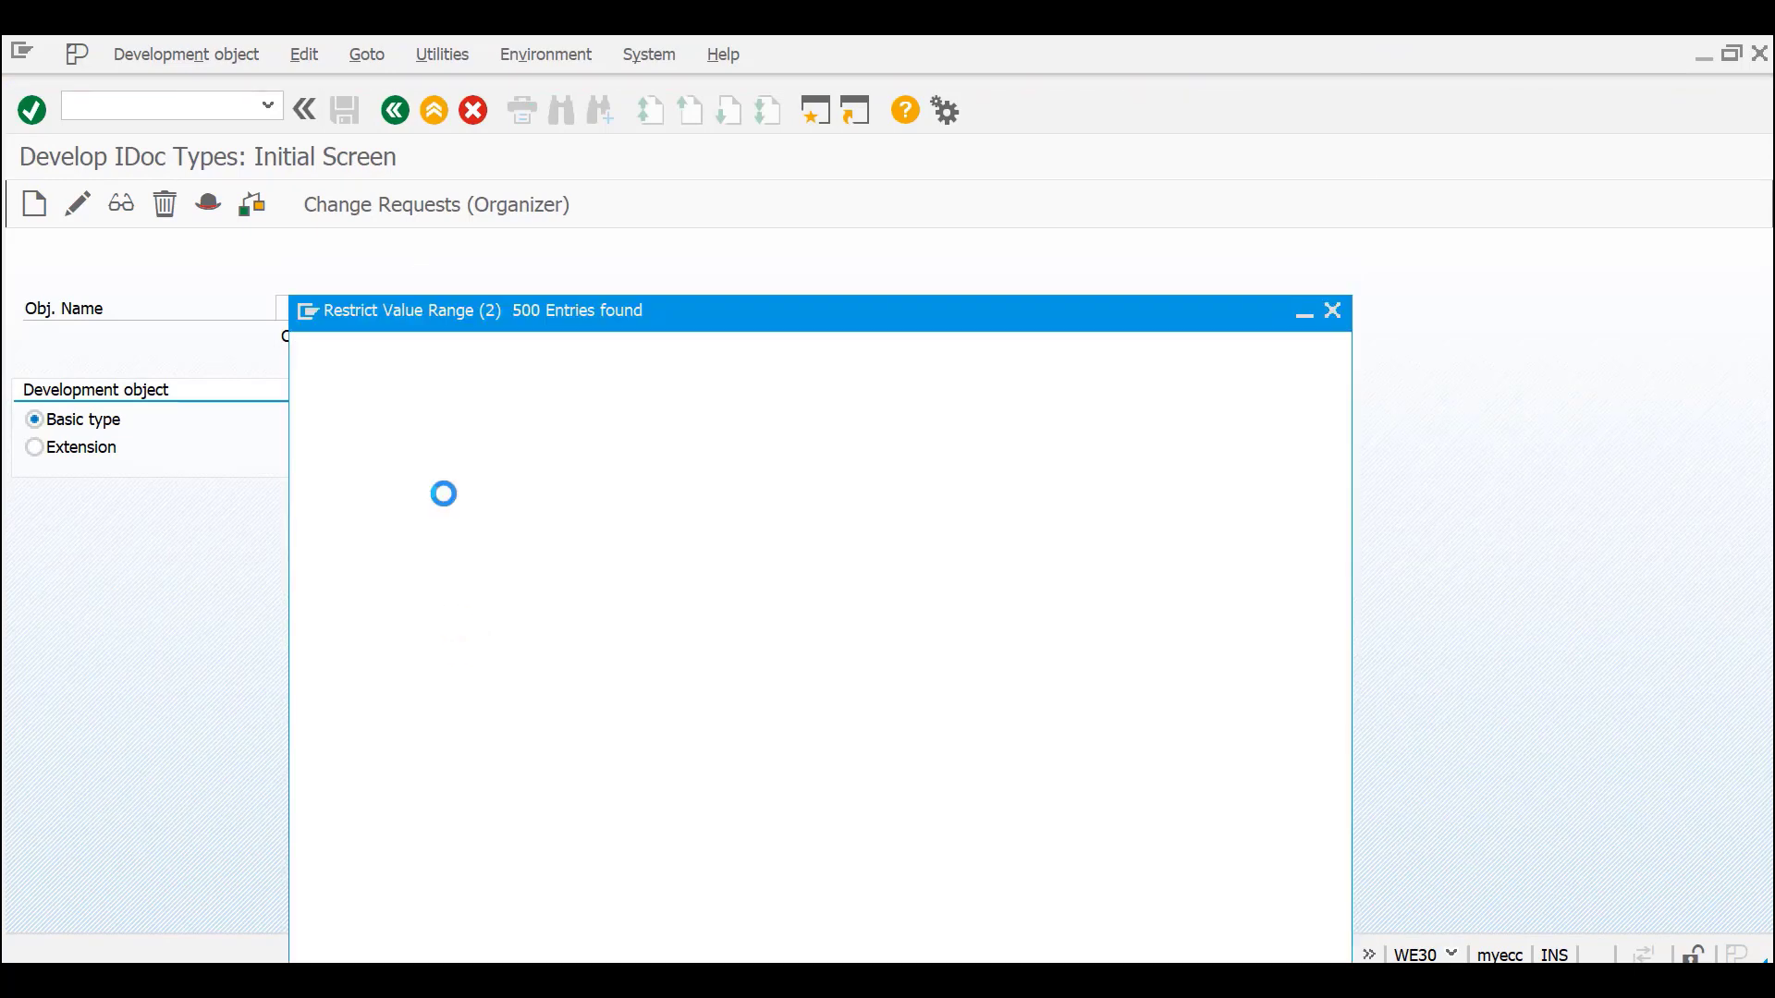
pyautogui.scroll(-20, 445, 509)
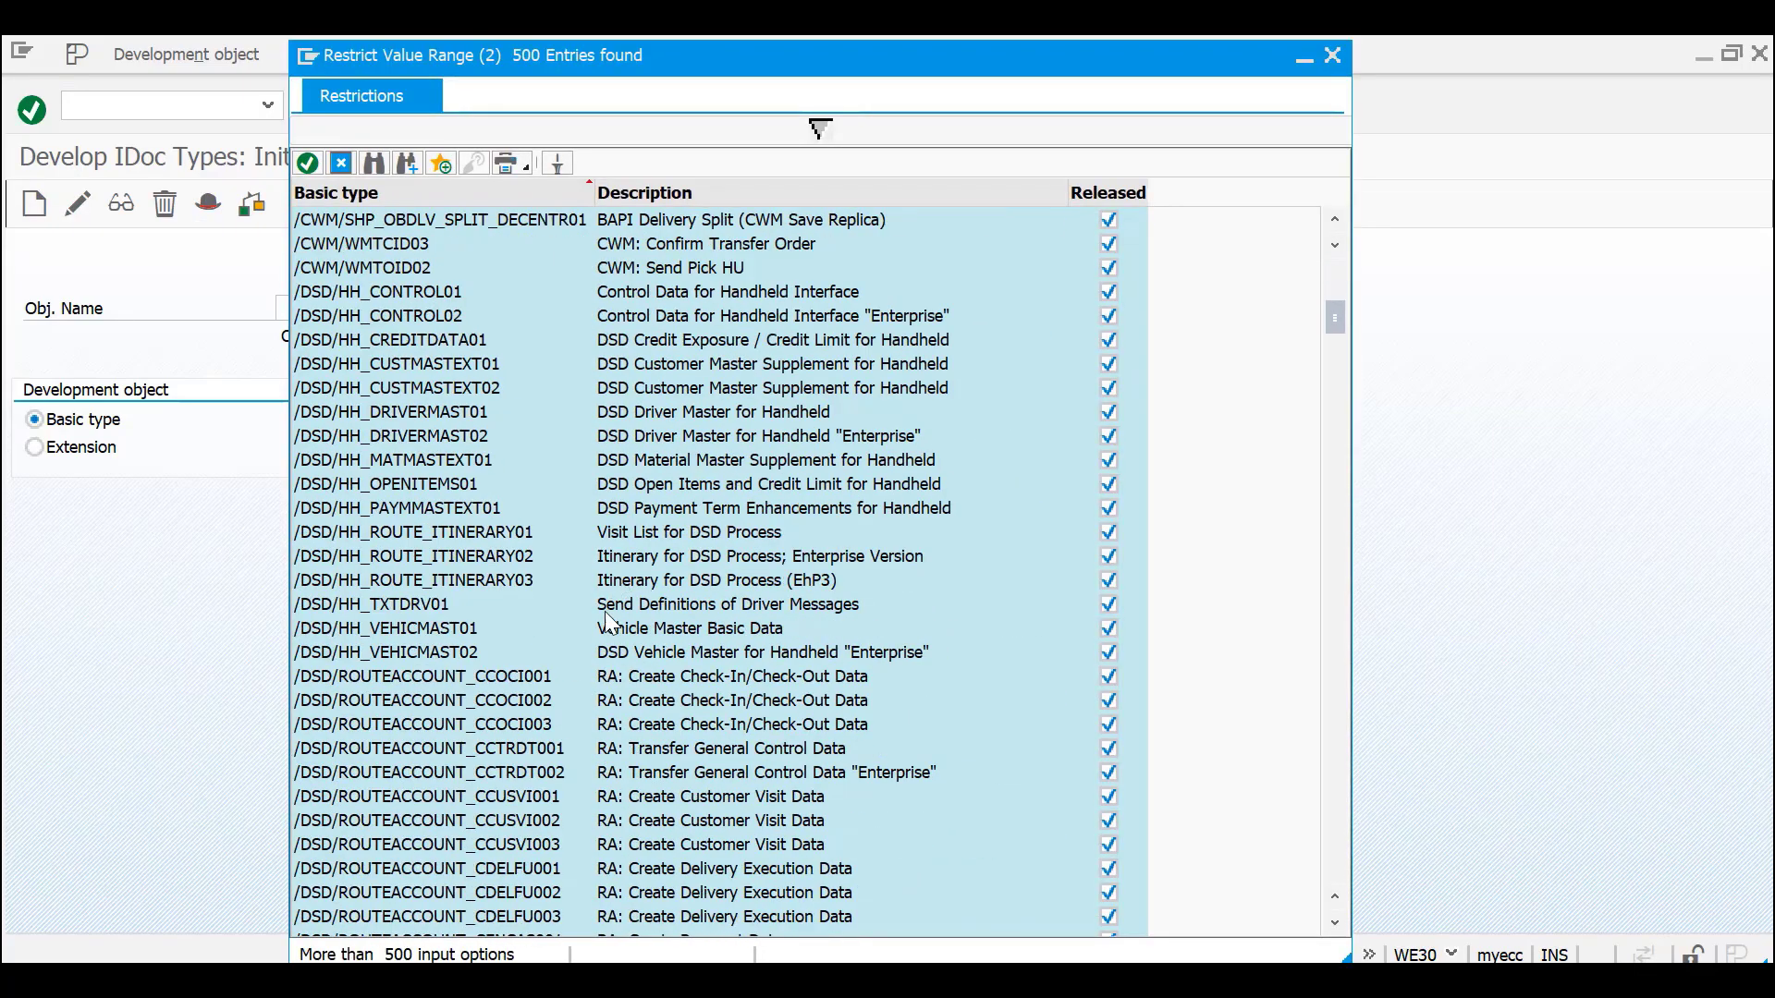
pyautogui.scroll(-20, 638, 606)
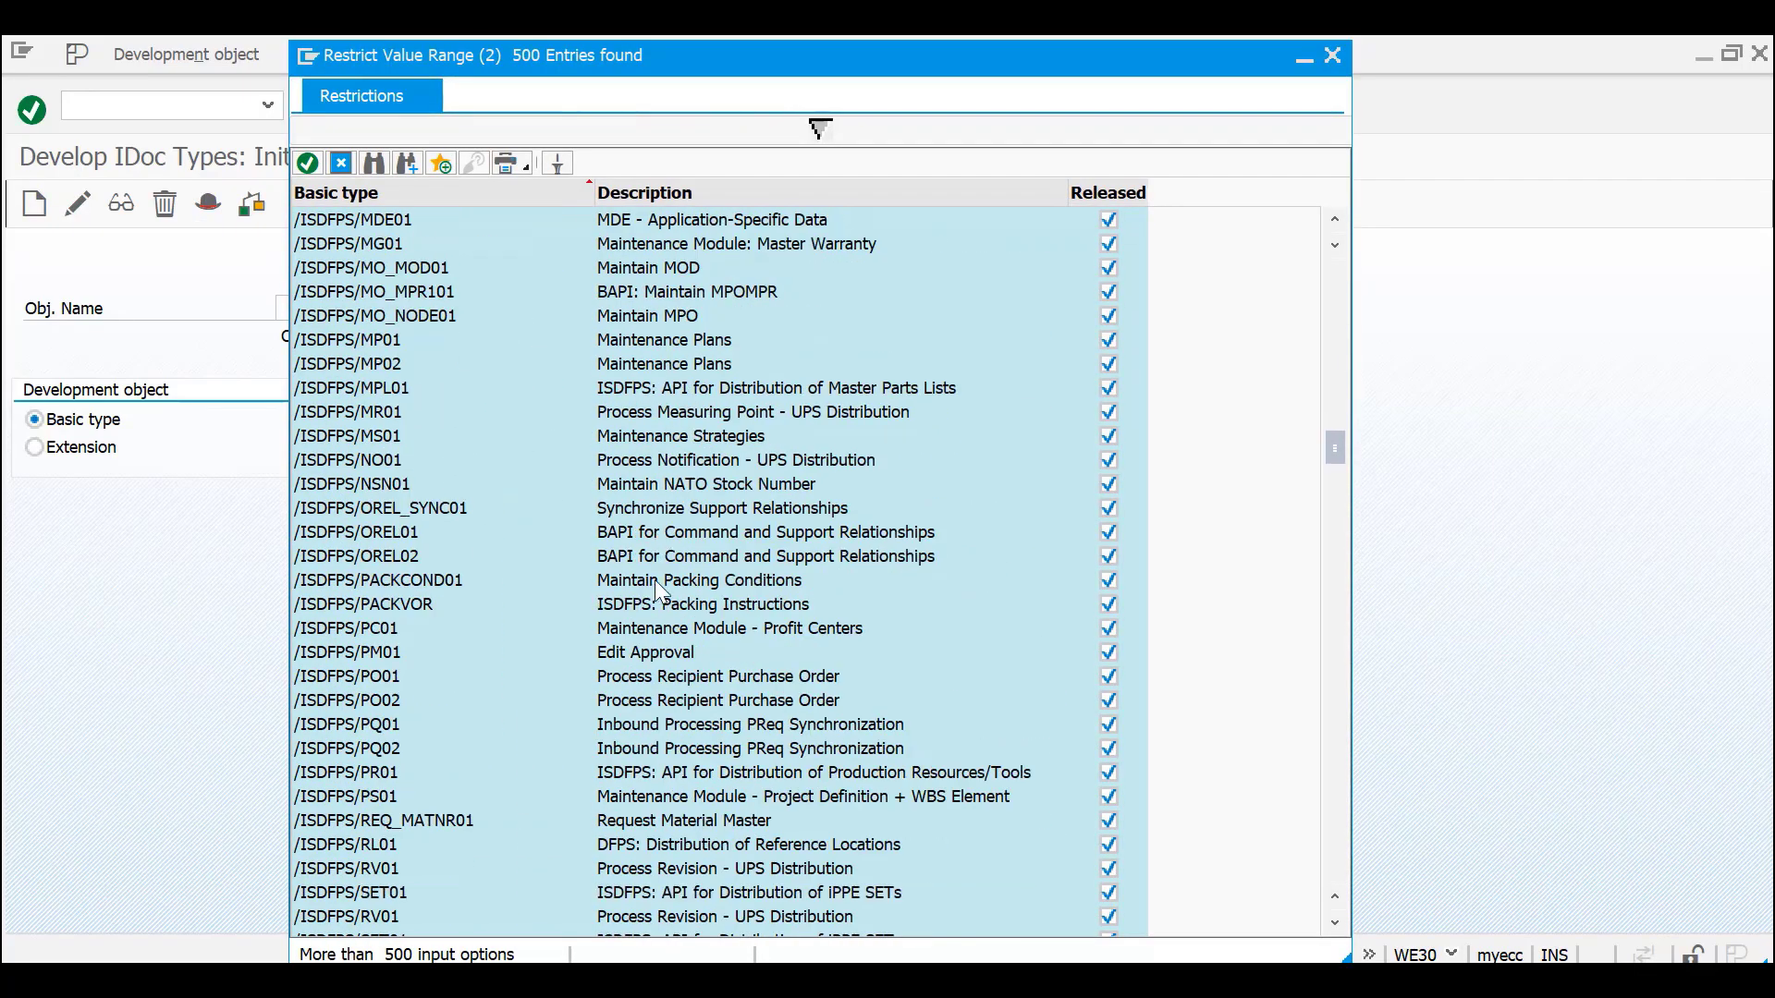
pyautogui.scroll(-20, 662, 592)
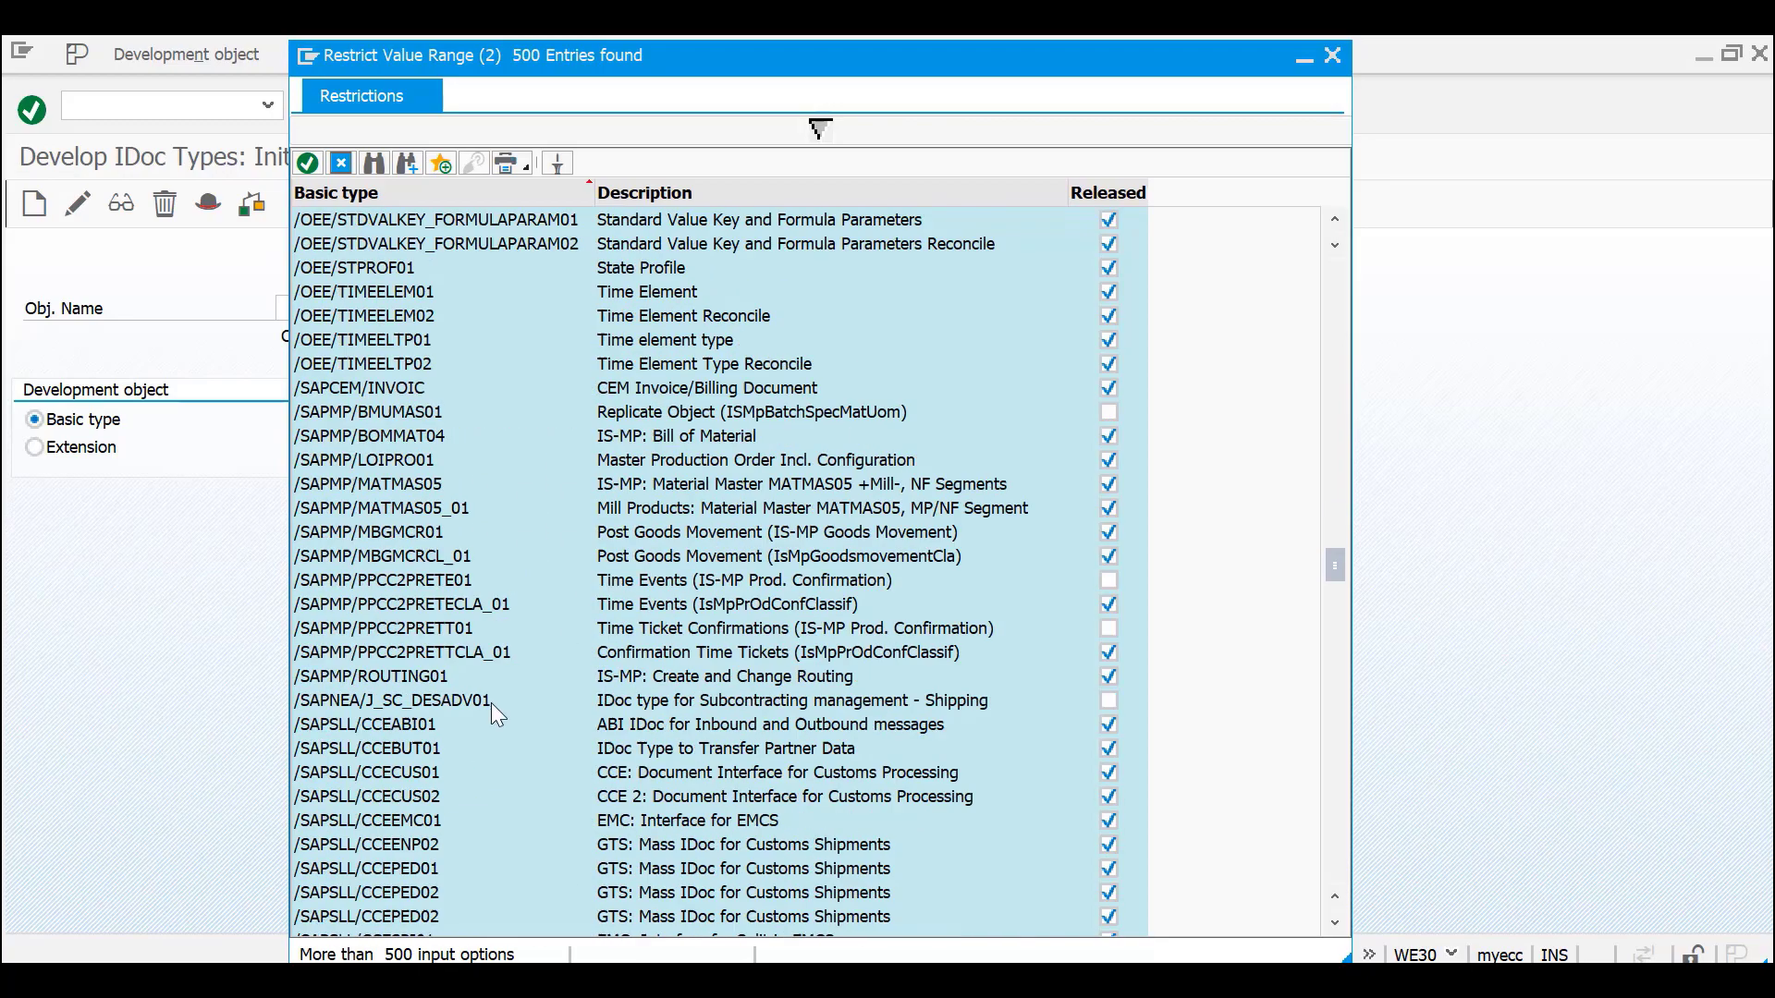
pyautogui.scroll(-20, 463, 610)
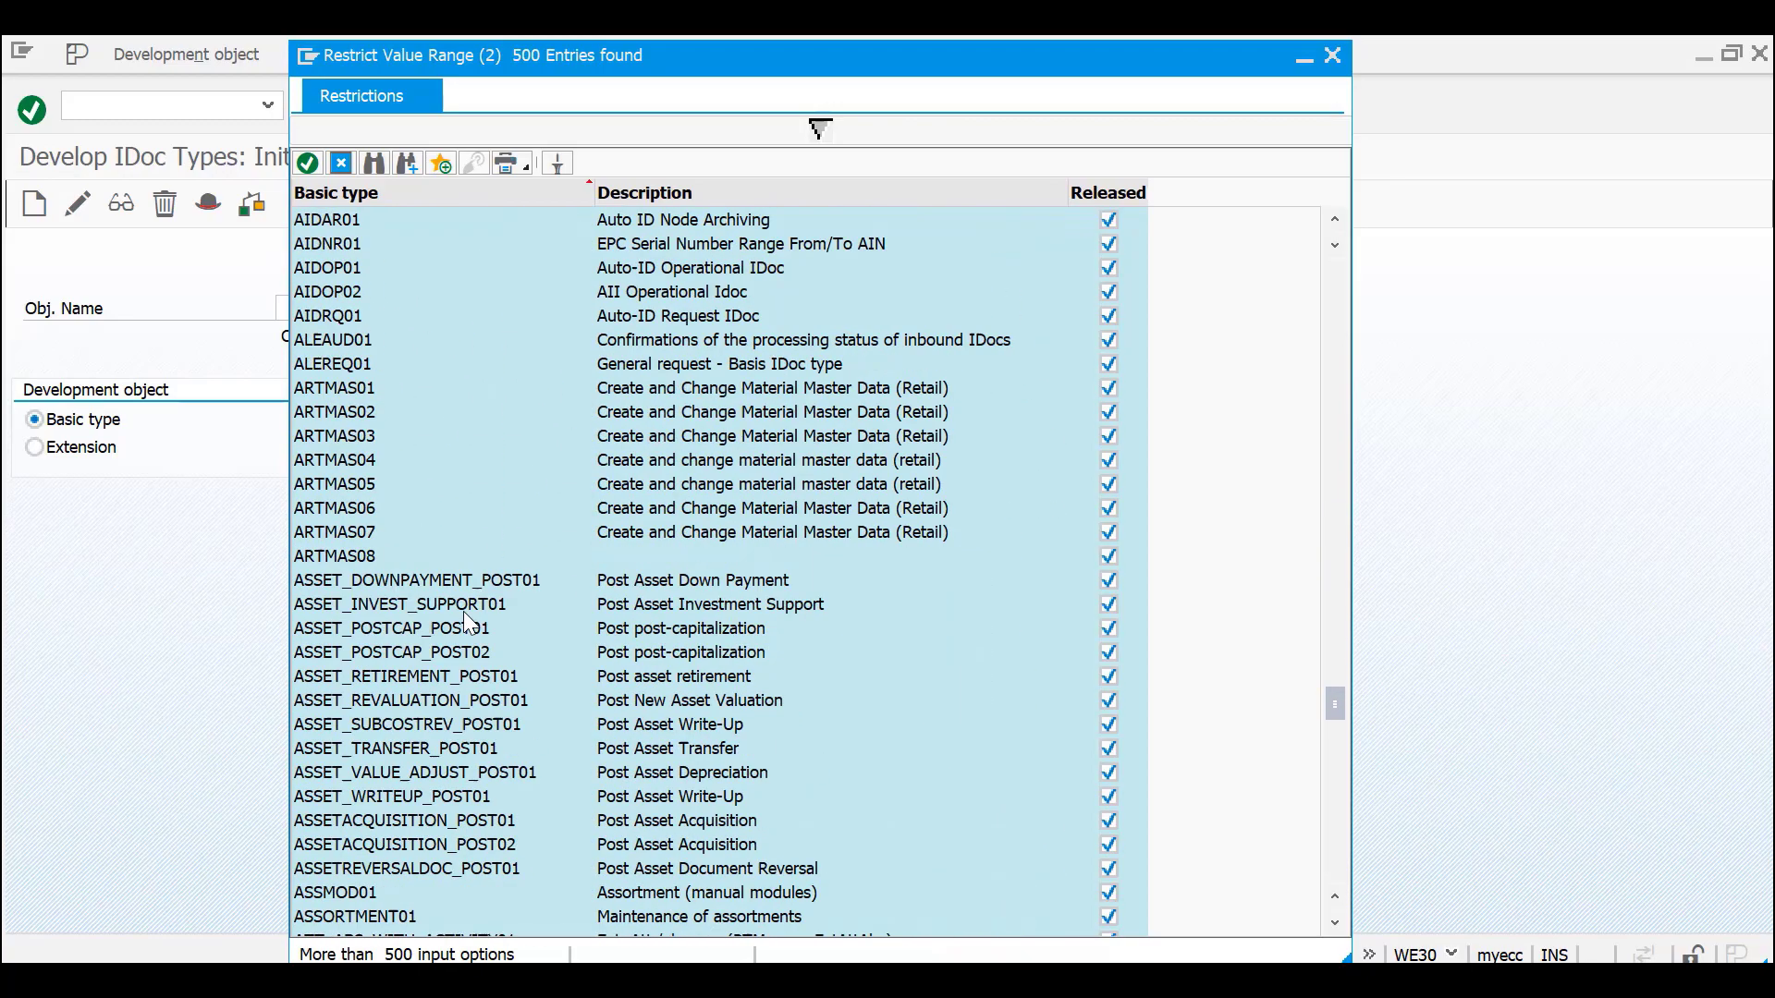
pyautogui.scroll(-20, 480, 647)
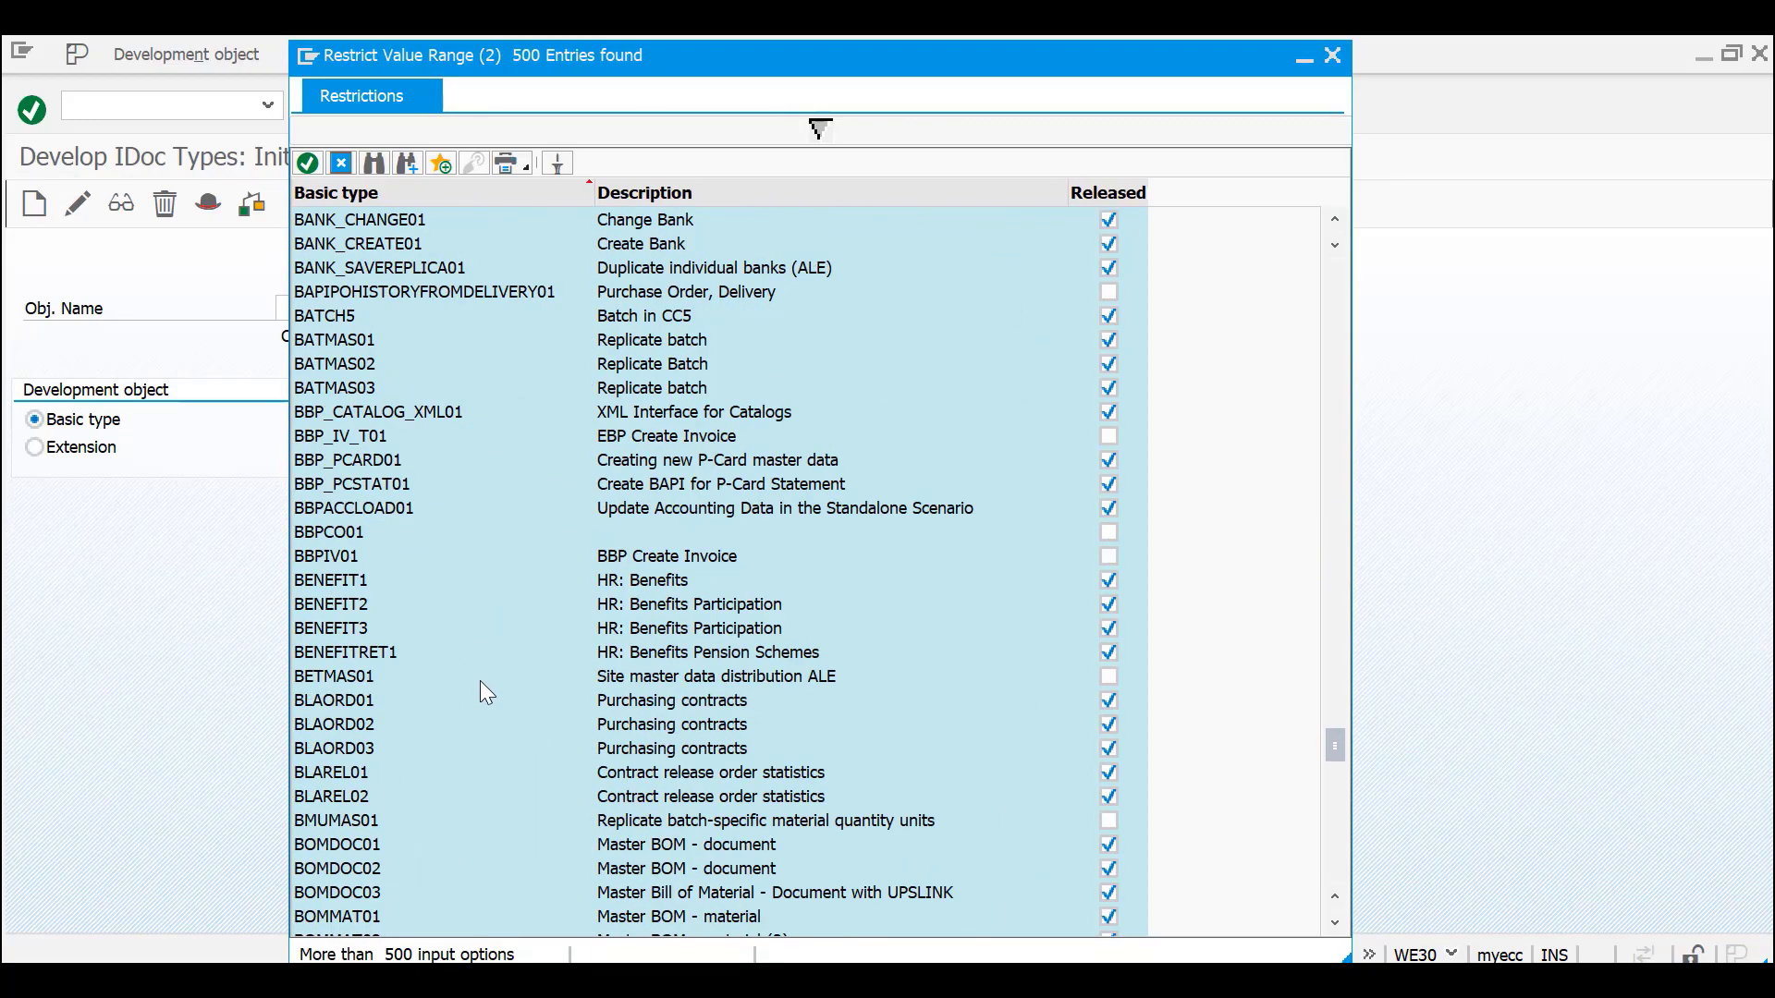
pyautogui.scroll(-20, 521, 608)
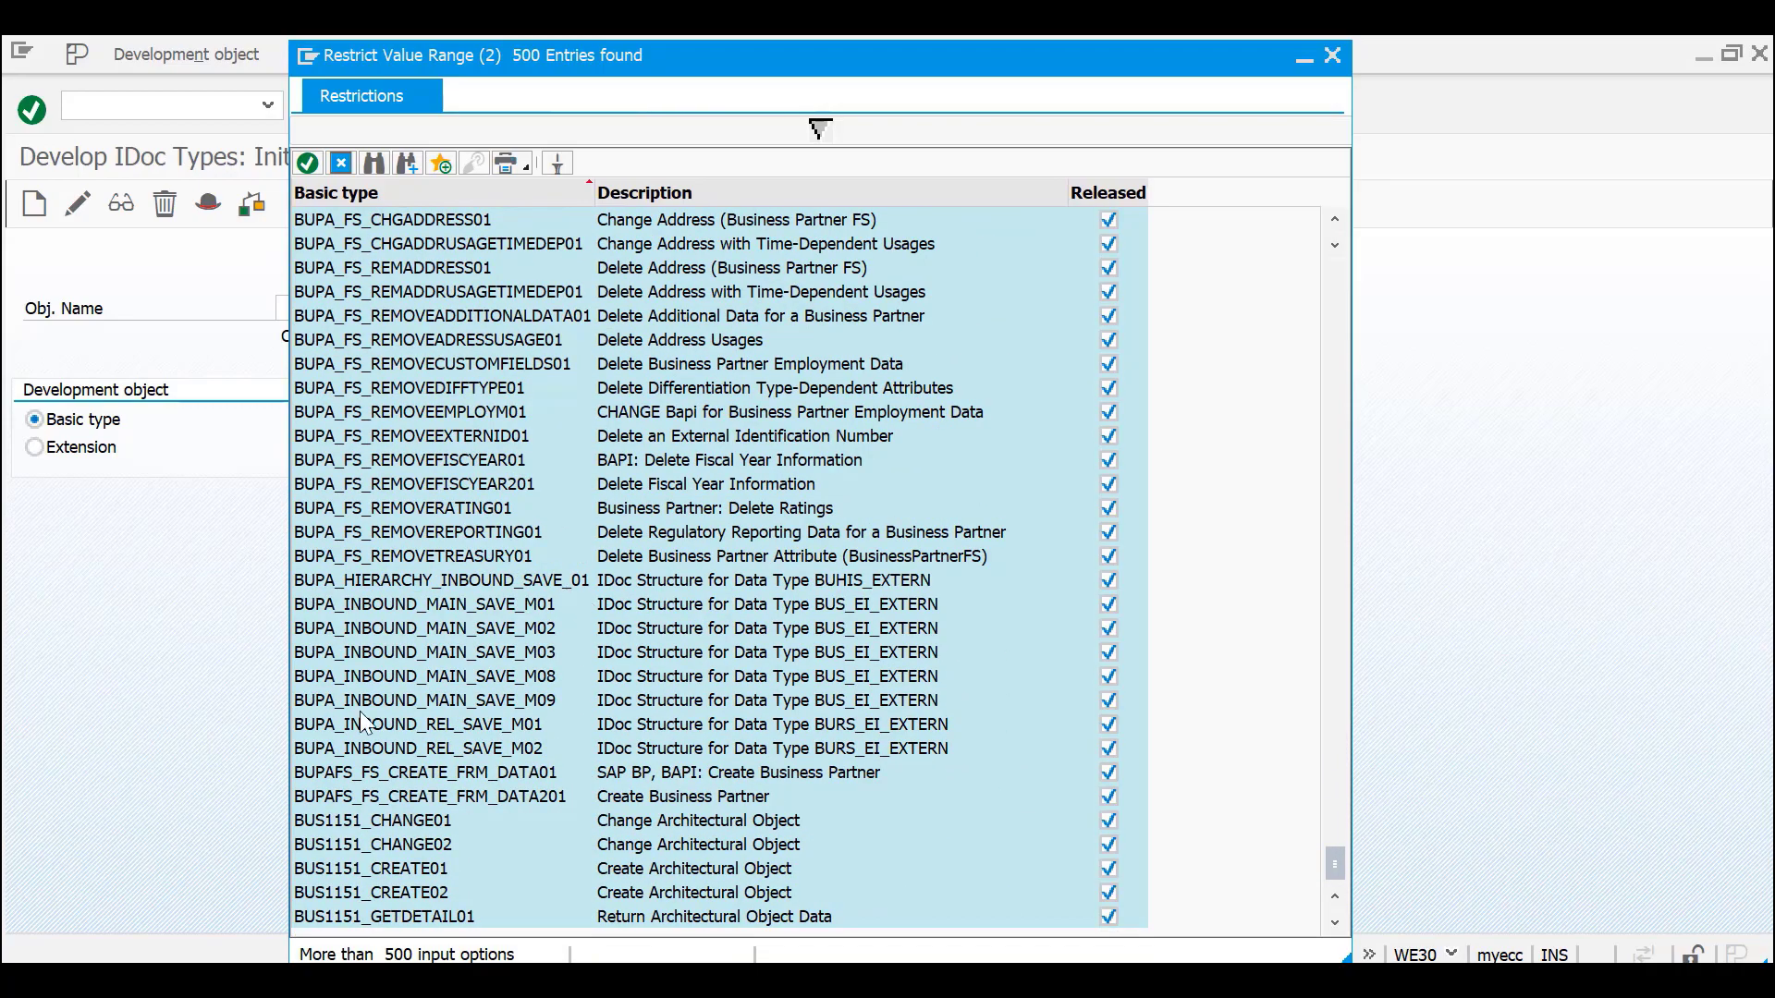
pyautogui.scroll(20, 444, 610)
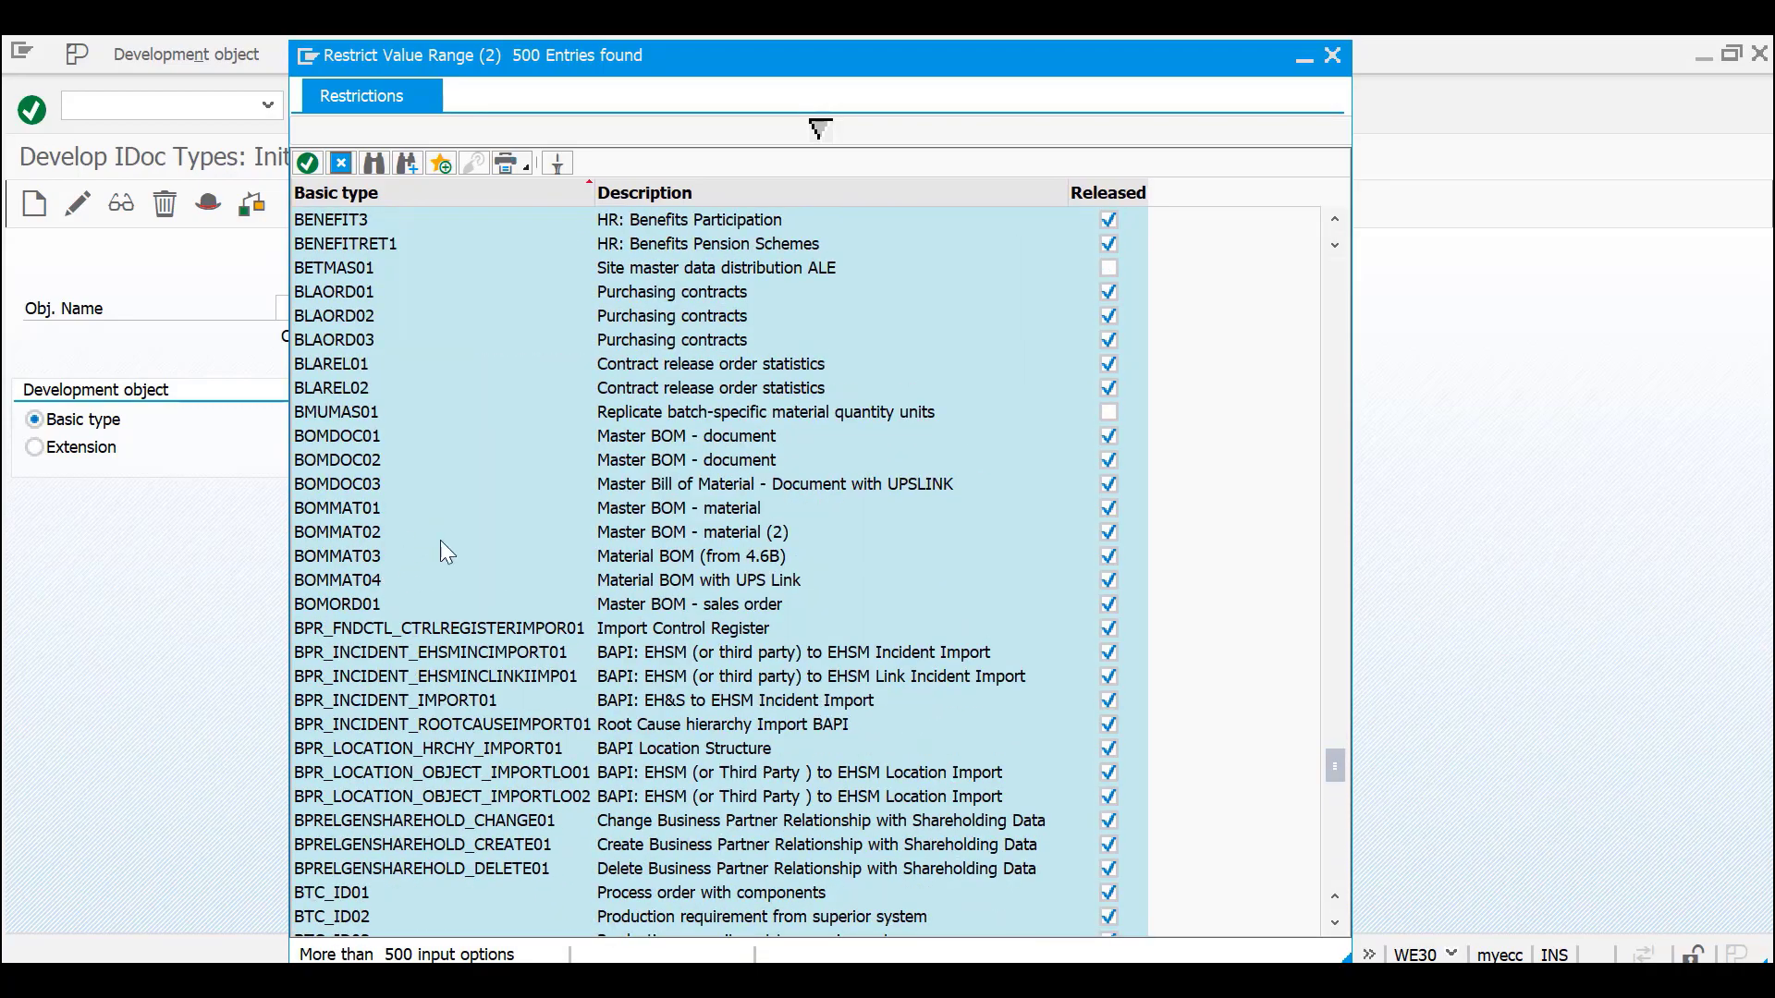
pyautogui.scroll(20, 472, 527)
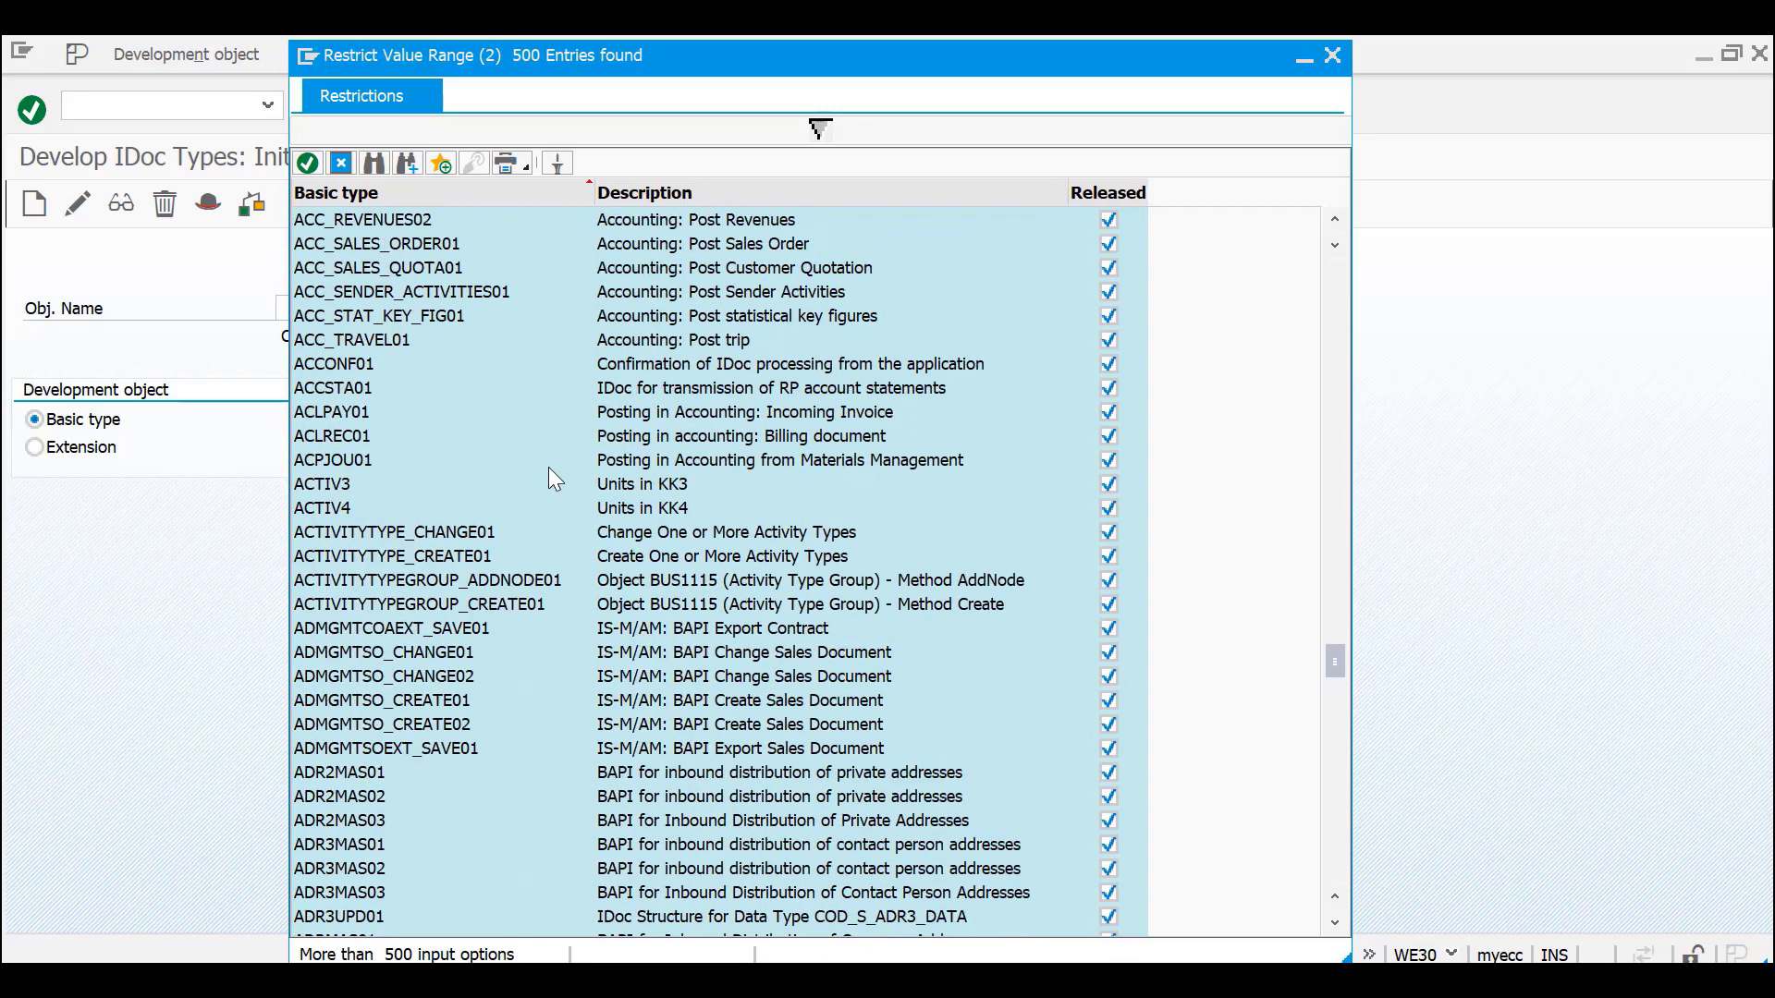
# - Close the full basic type list and enter wm* as the object name
pyautogui.click(1332, 55)
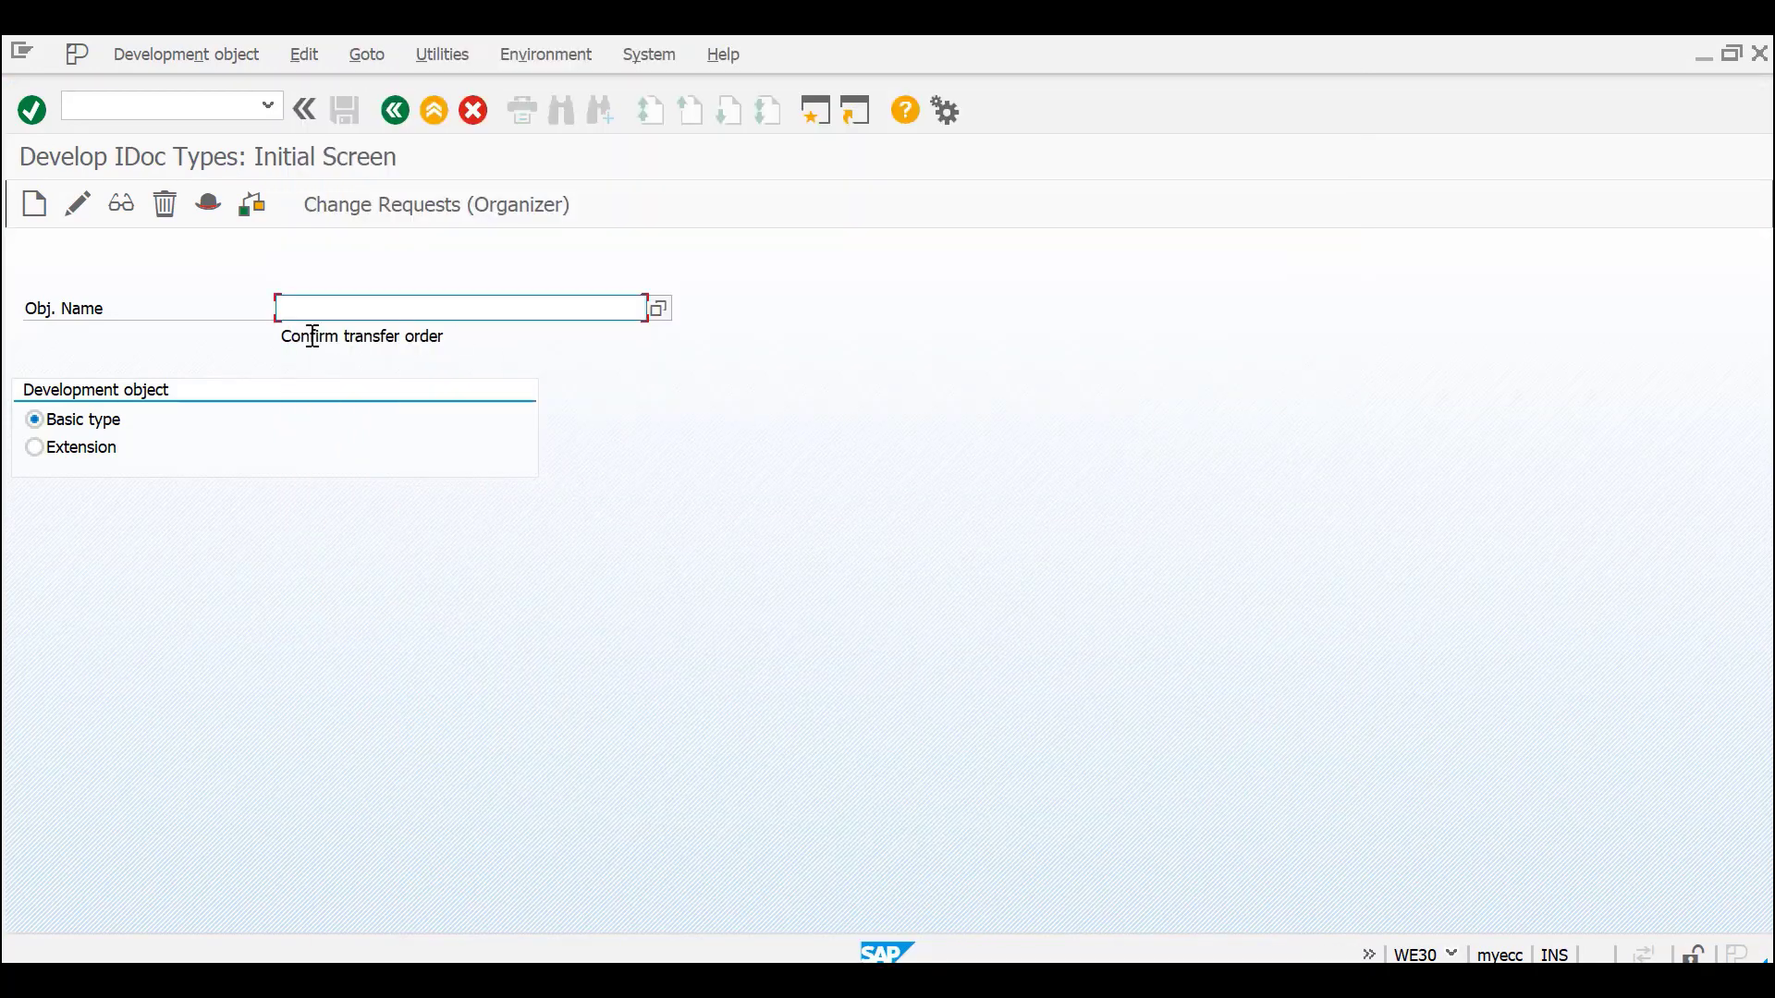
pyautogui.write('m*')
# - List the WM* basic types and compare WMSUID01, WMBIID01, WMMBID01 and WMMBID02
pyautogui.press('Return')
pyautogui.click(659, 310)
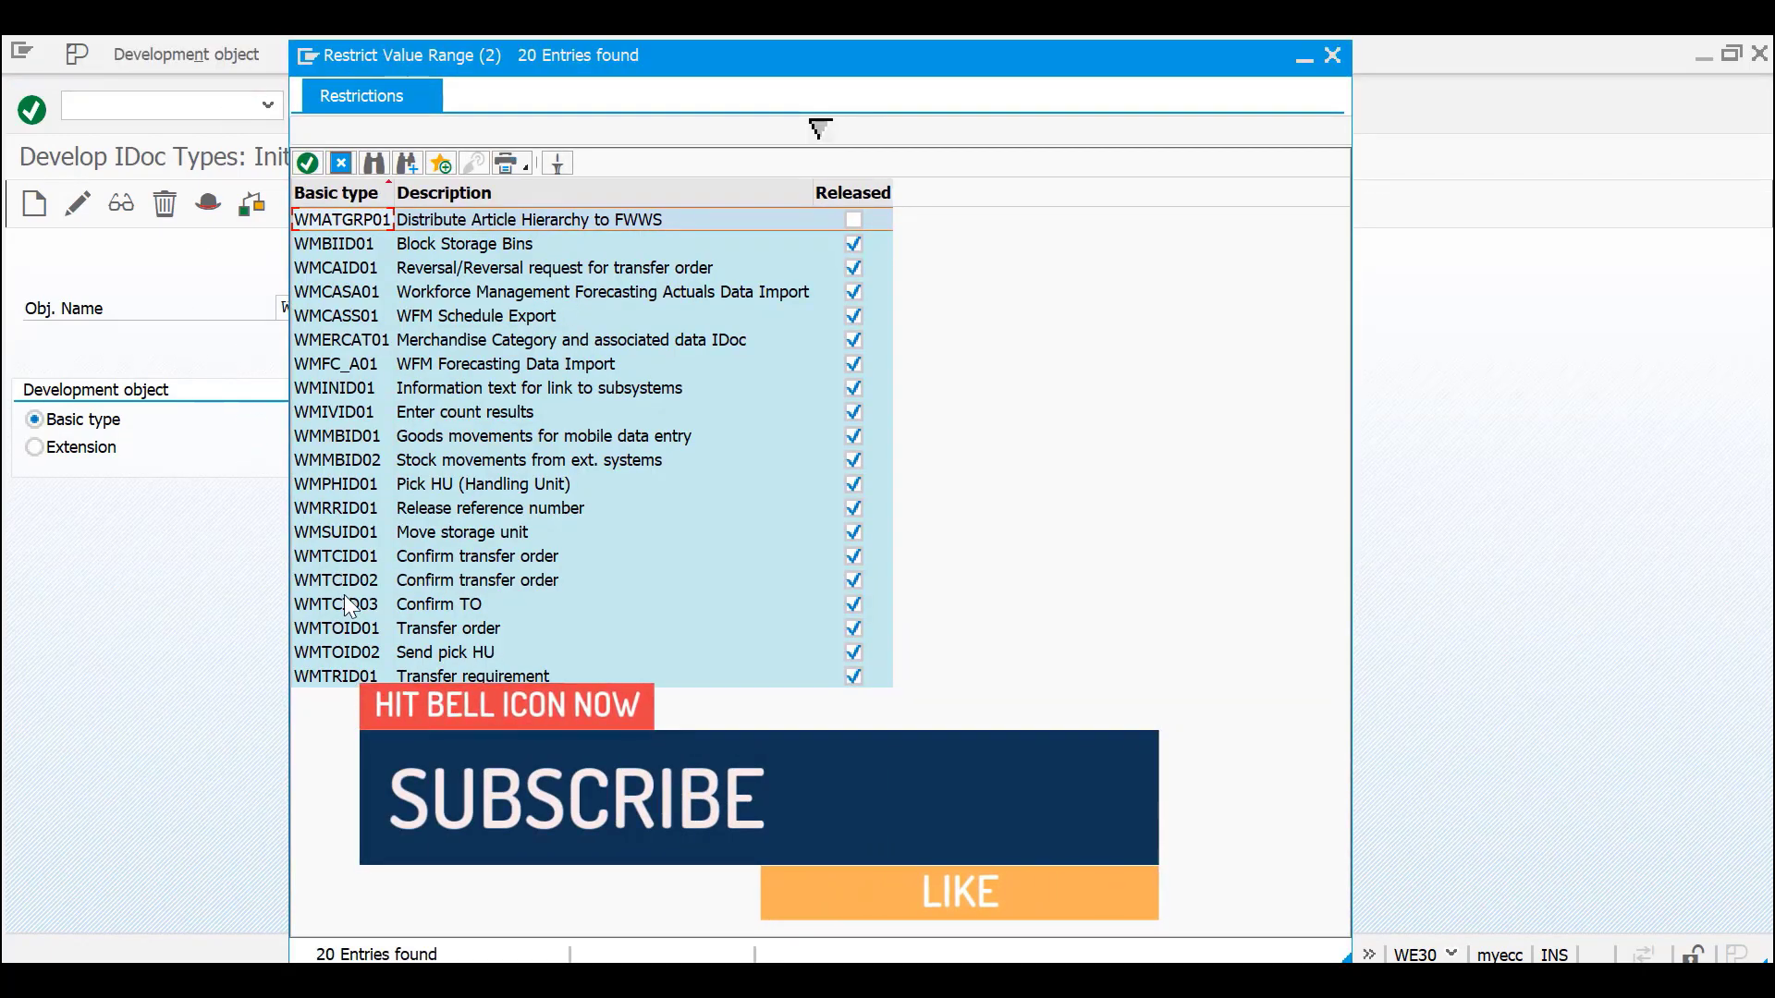
pyautogui.click(335, 541)
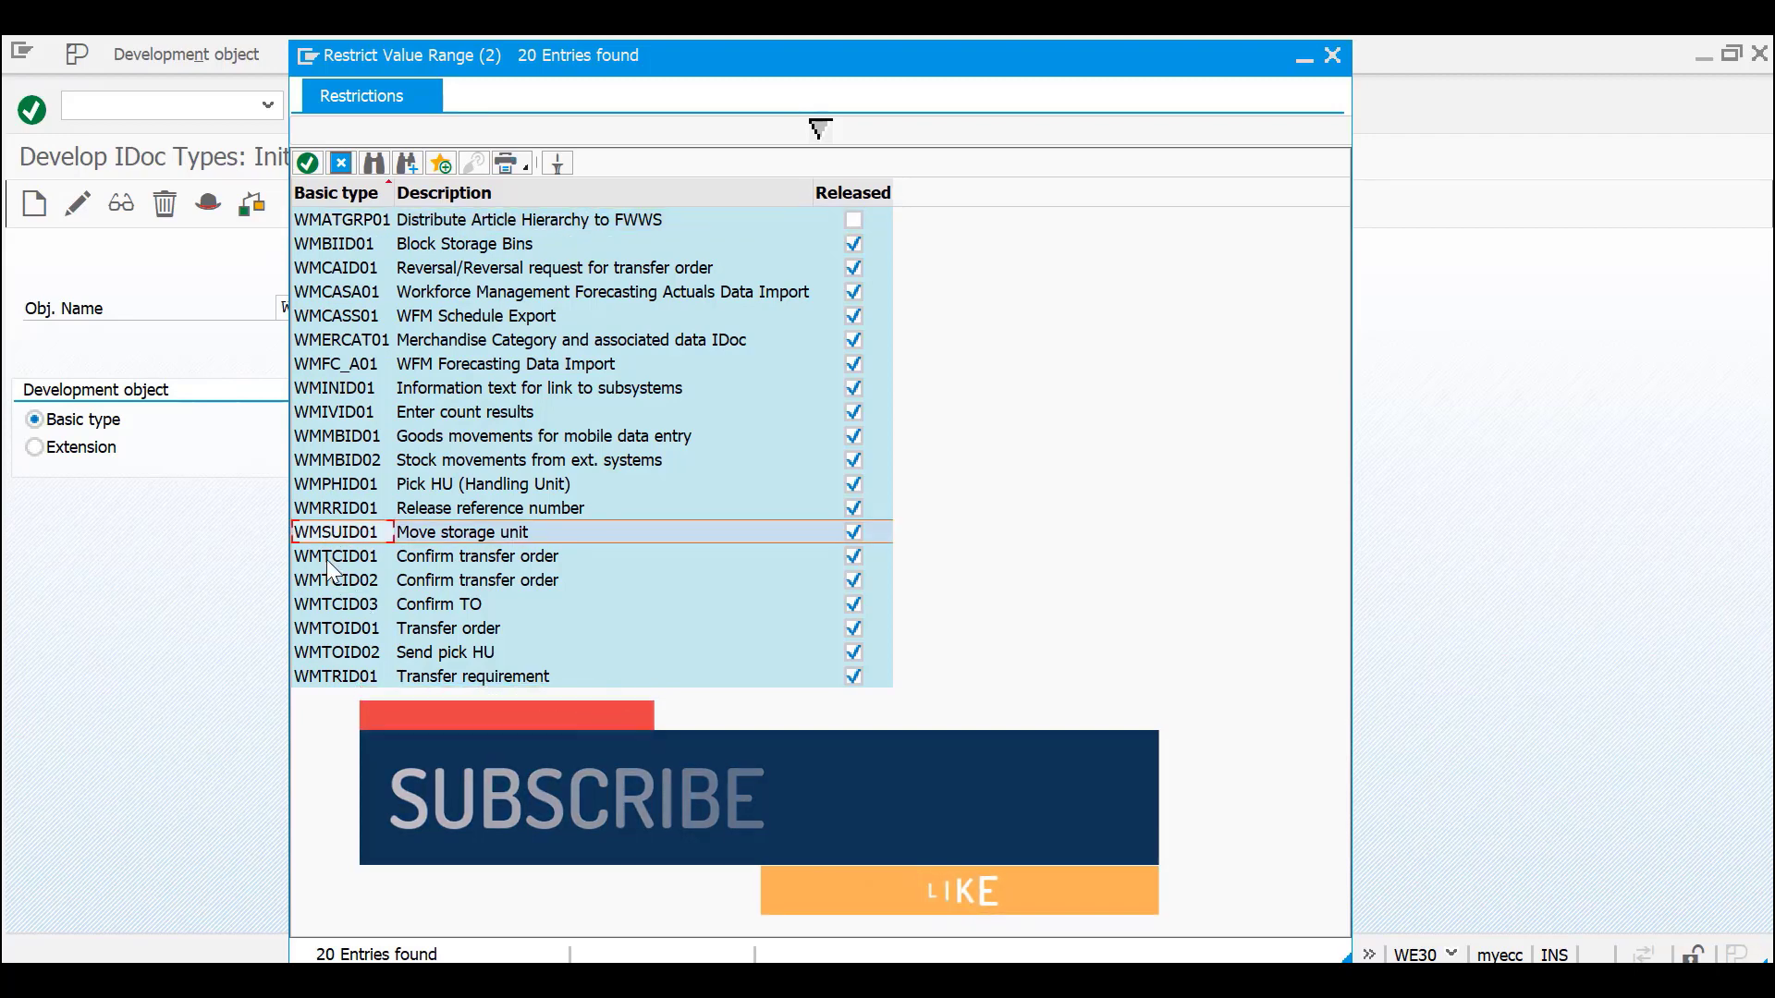
pyautogui.click(333, 248)
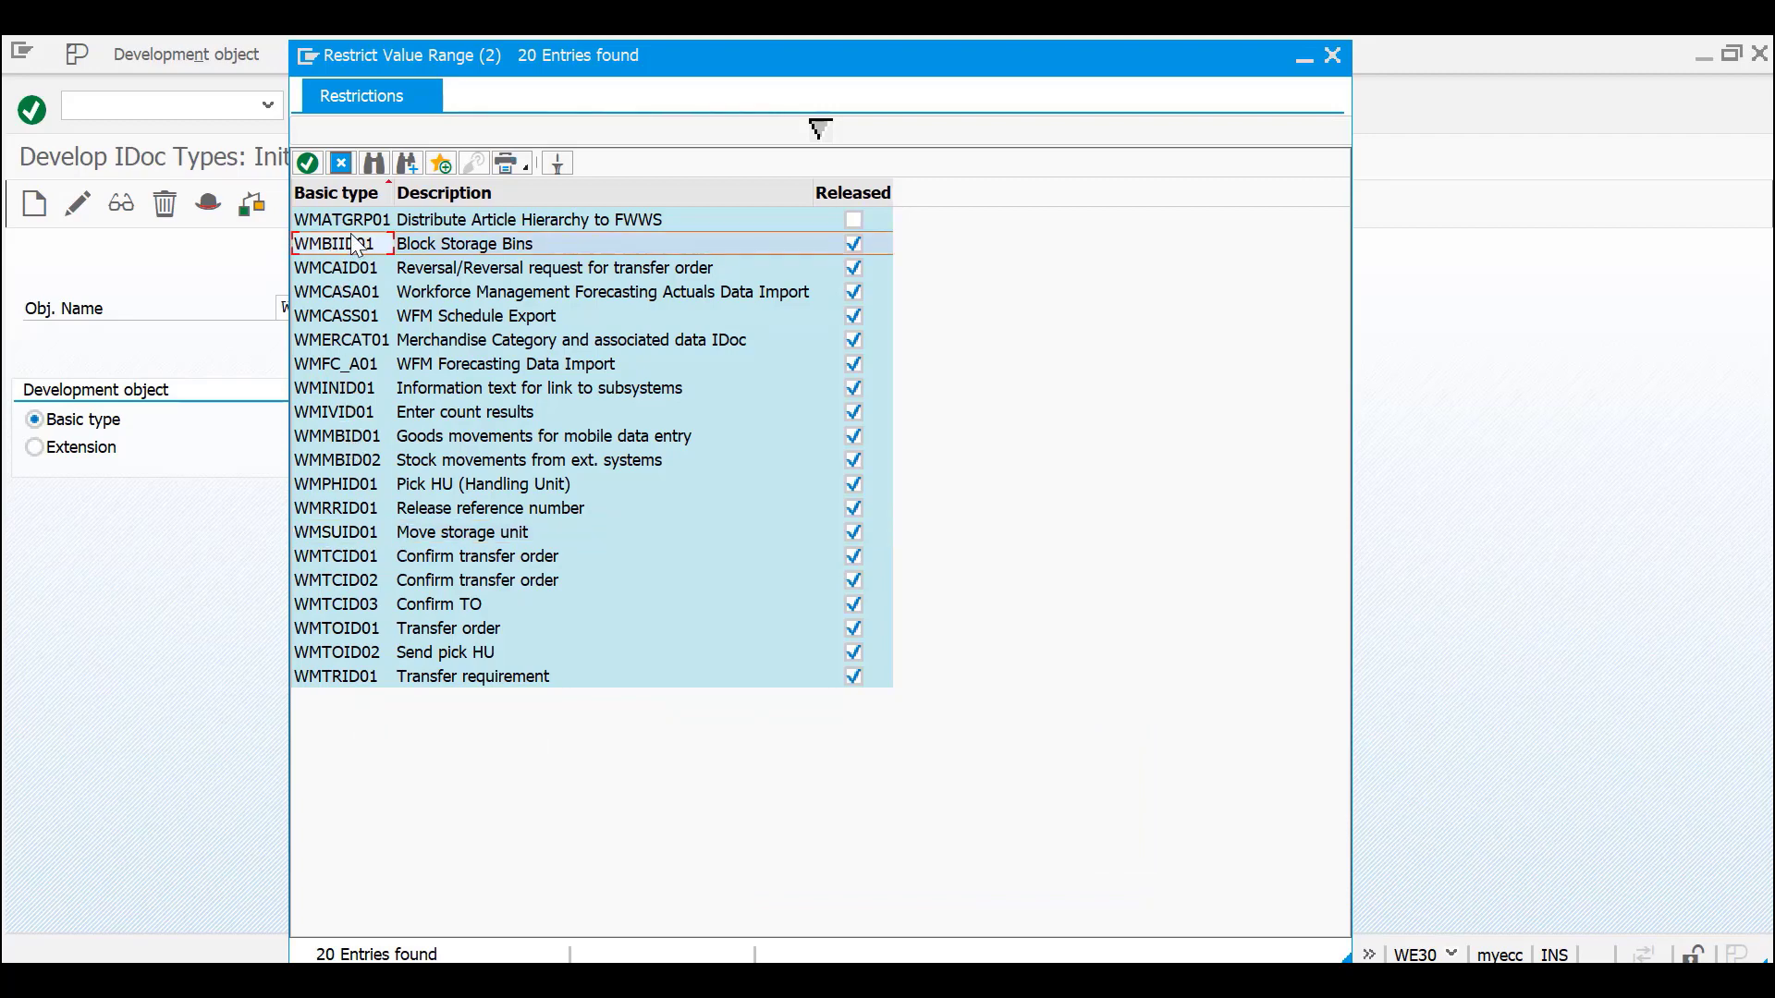
pyautogui.click(328, 460)
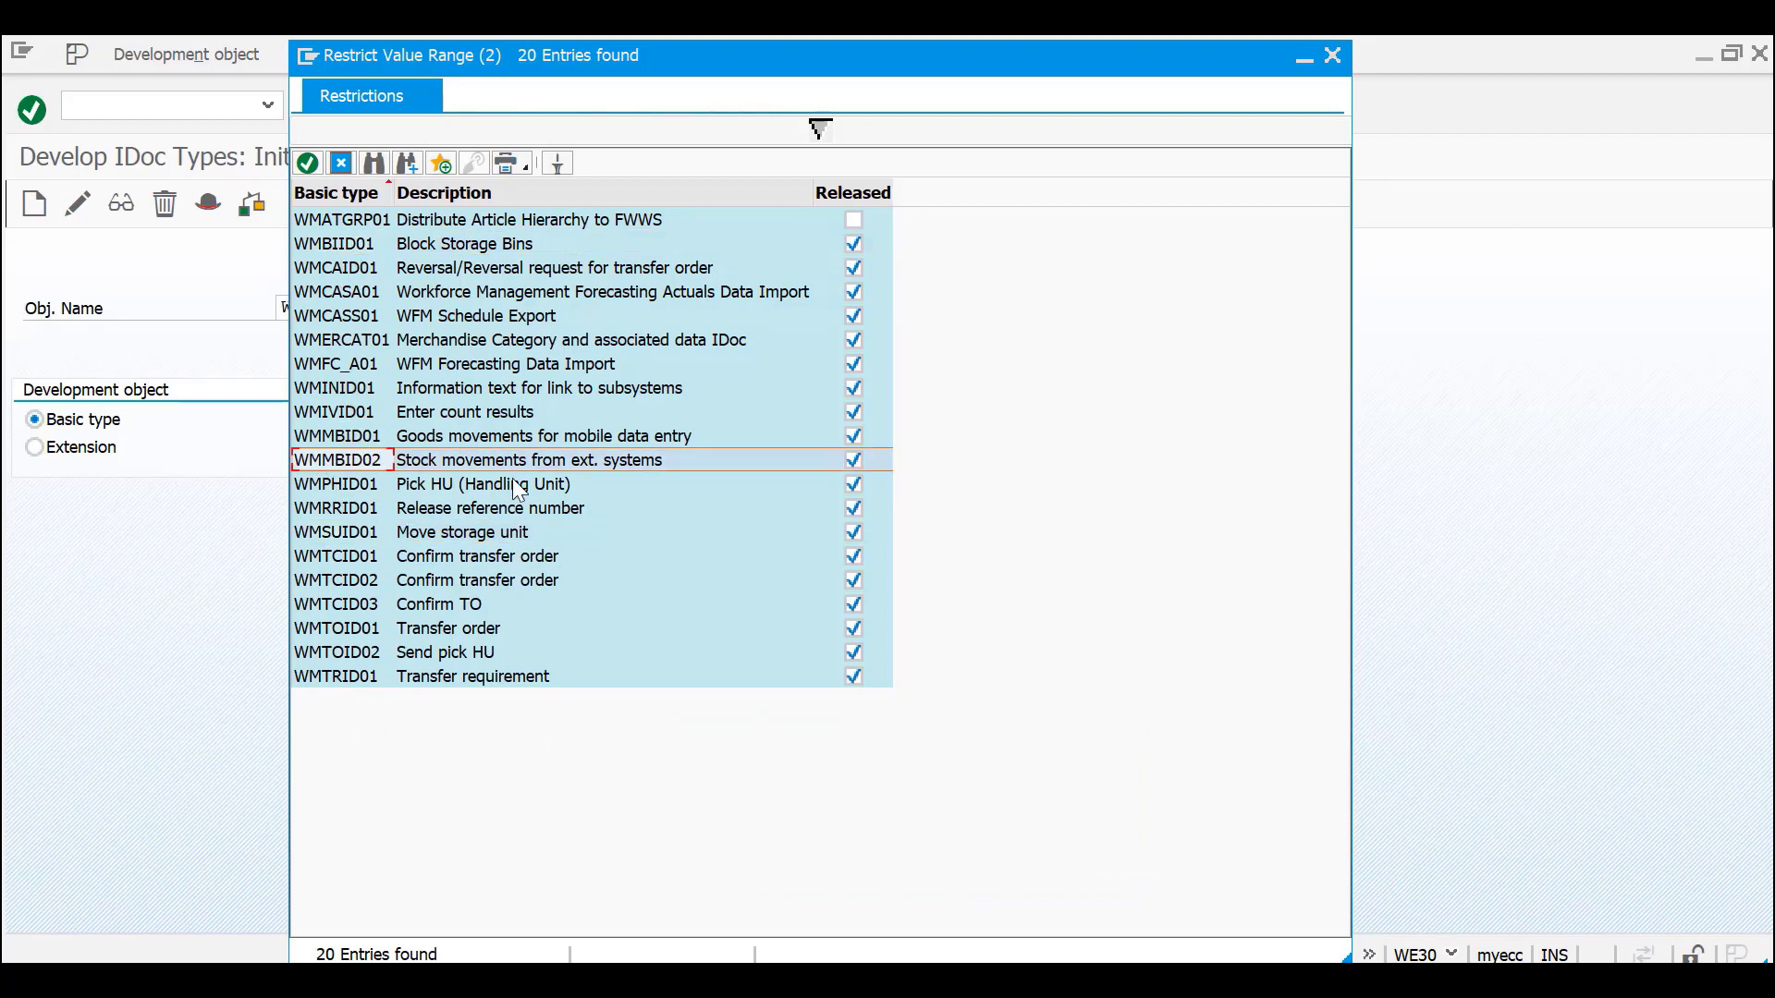
pyautogui.click(468, 438)
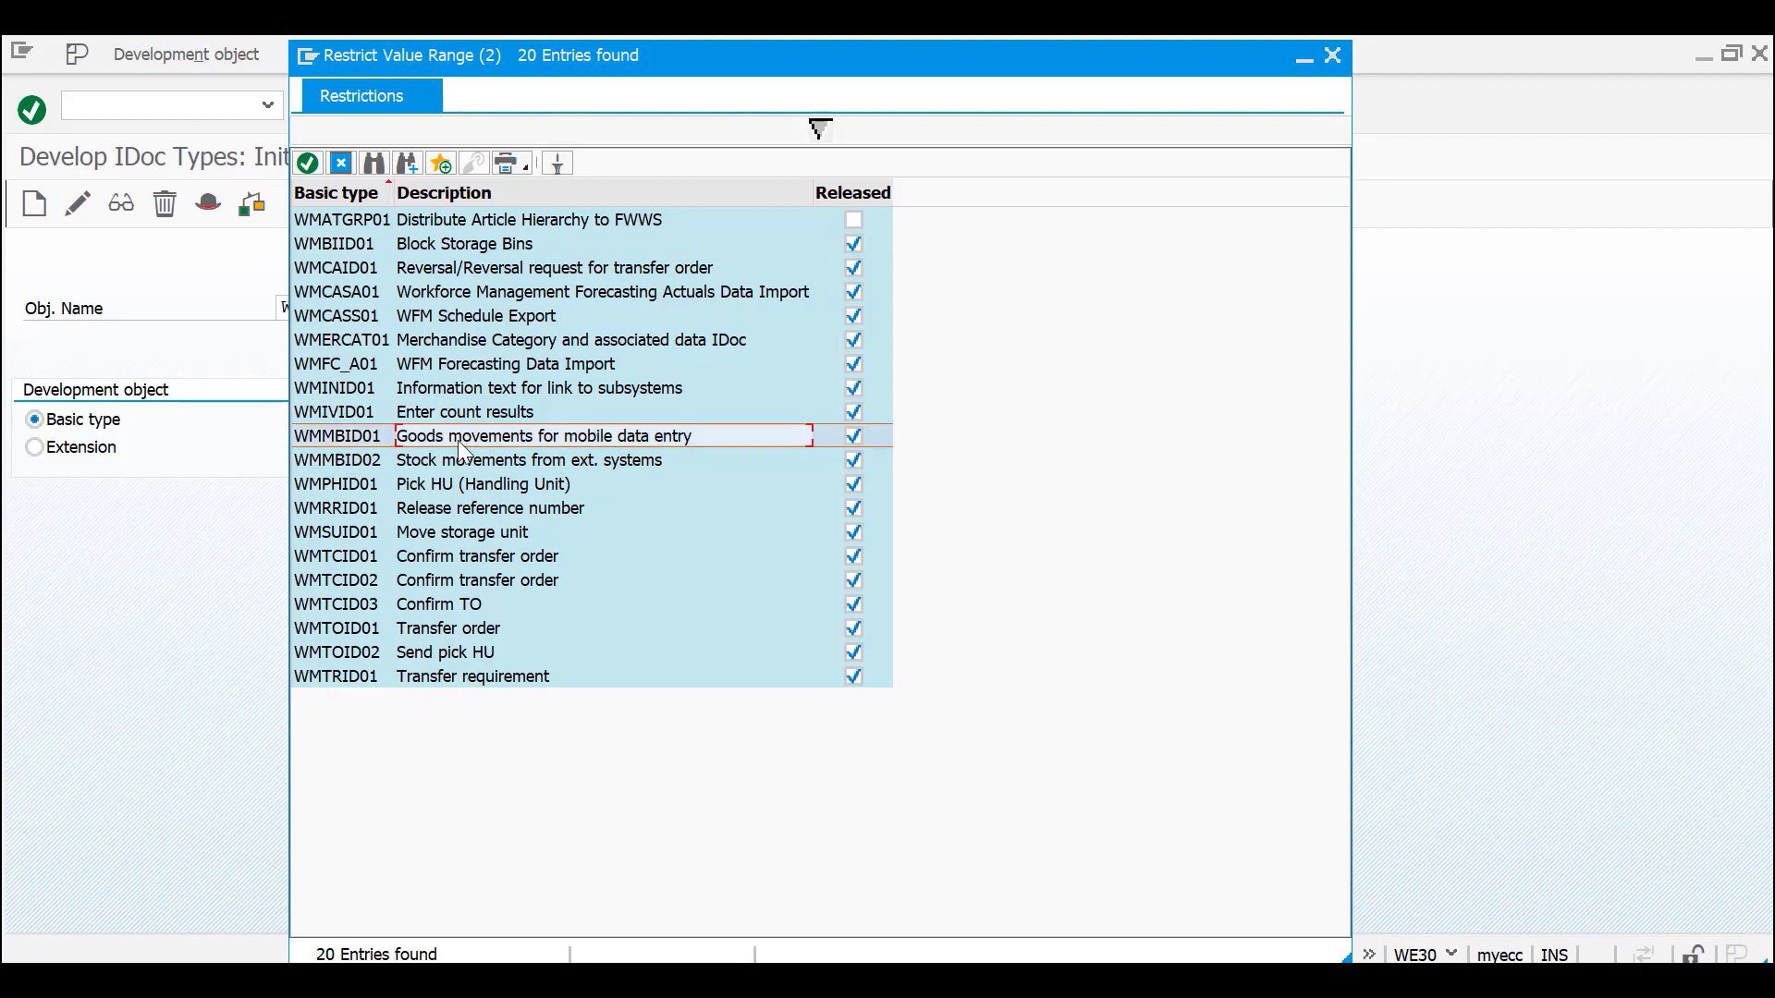
pyautogui.click(330, 466)
pyautogui.click(327, 440)
pyautogui.click(329, 460)
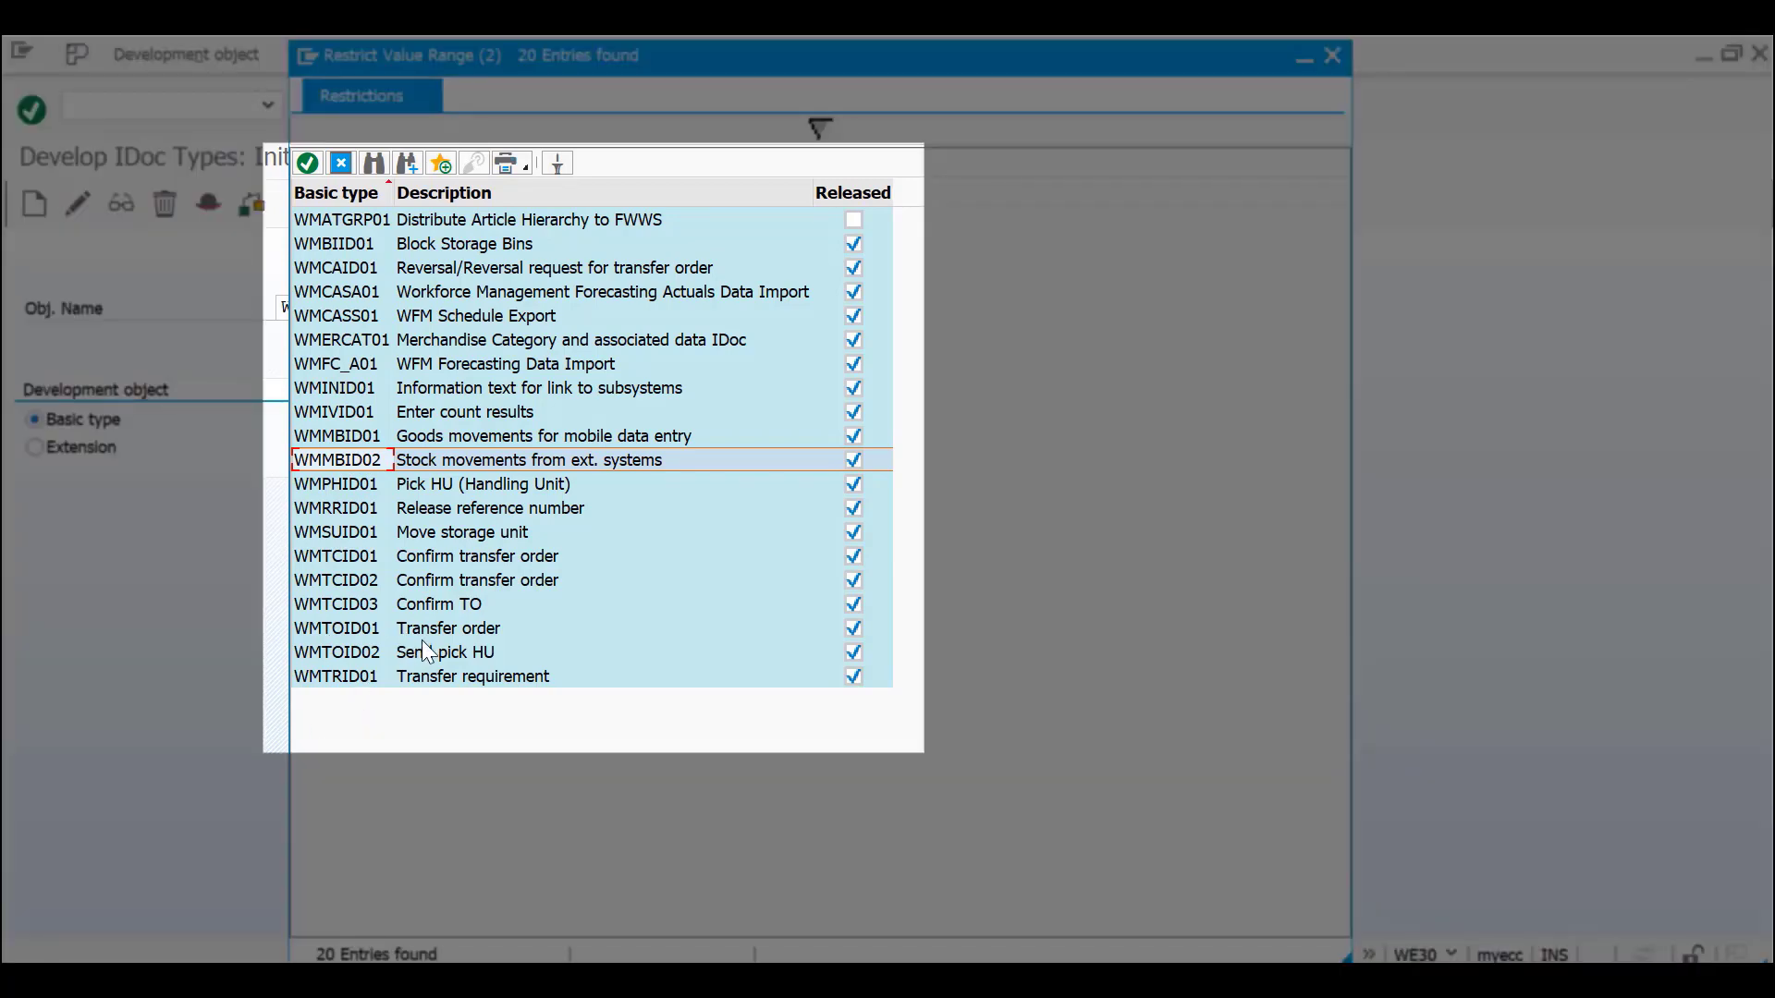
# - Review WMTOID01/02, WMTRID01 and WMTCID02/03, then take WMMBID02 as the object name
pyautogui.click(421, 630)
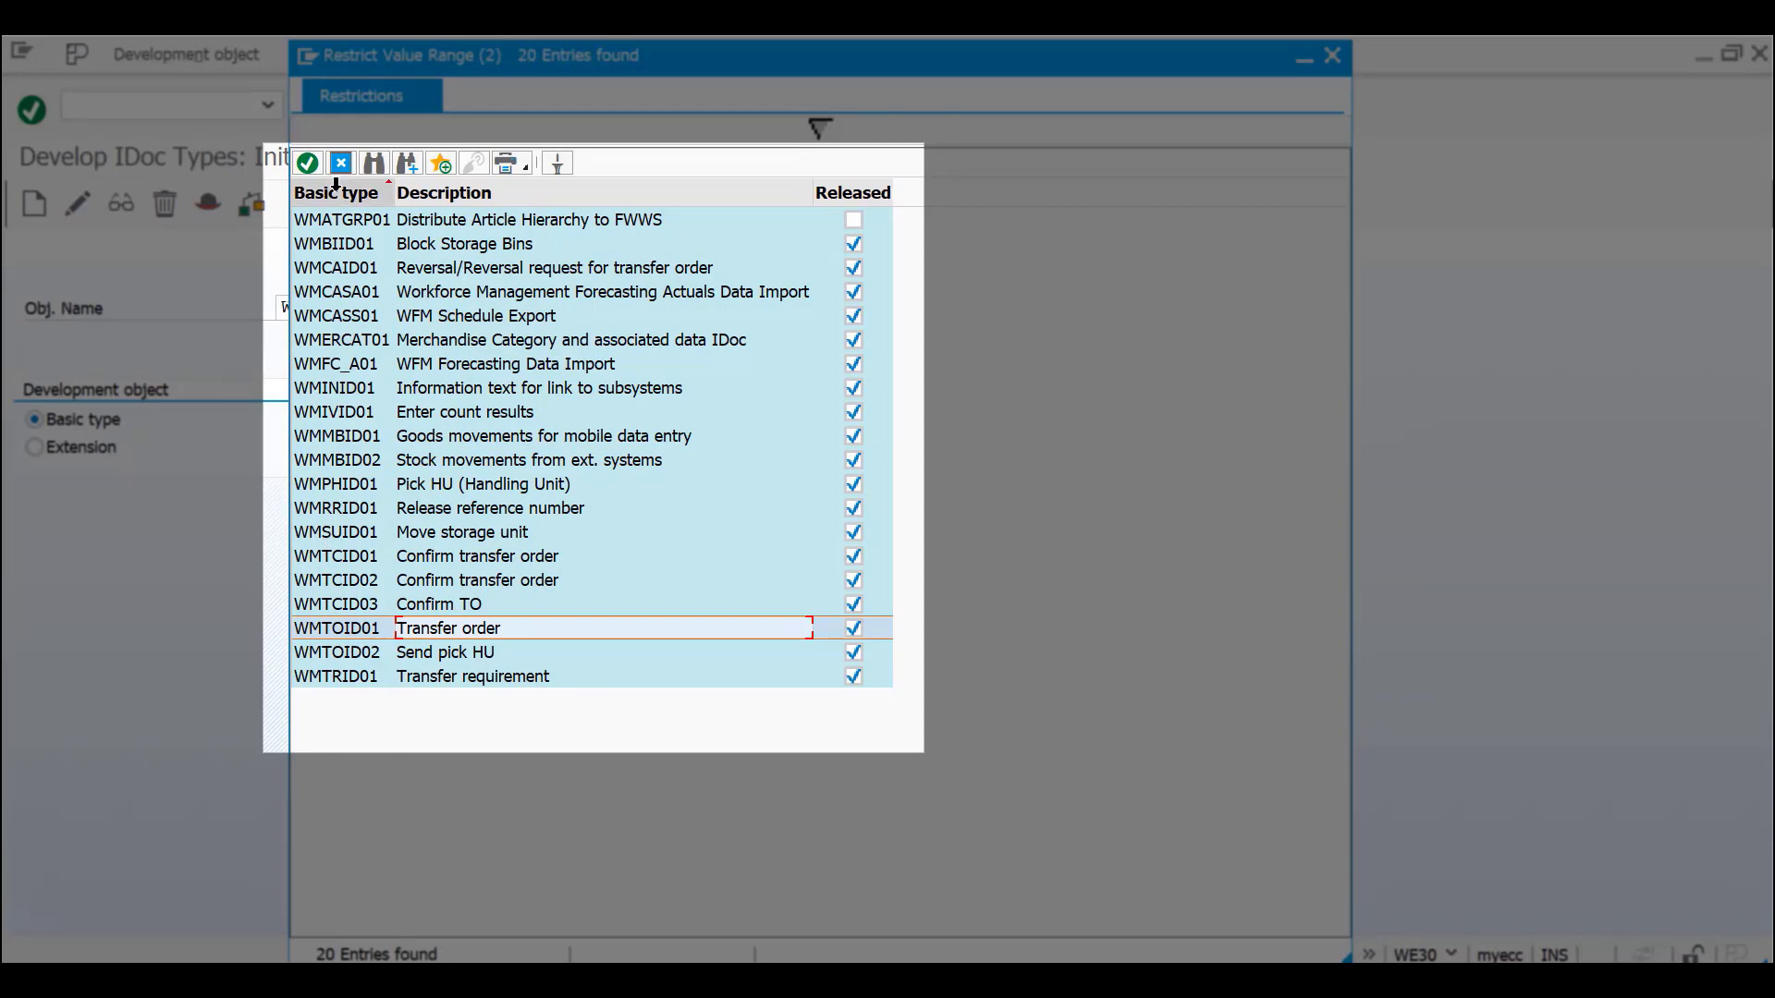
pyautogui.click(330, 652)
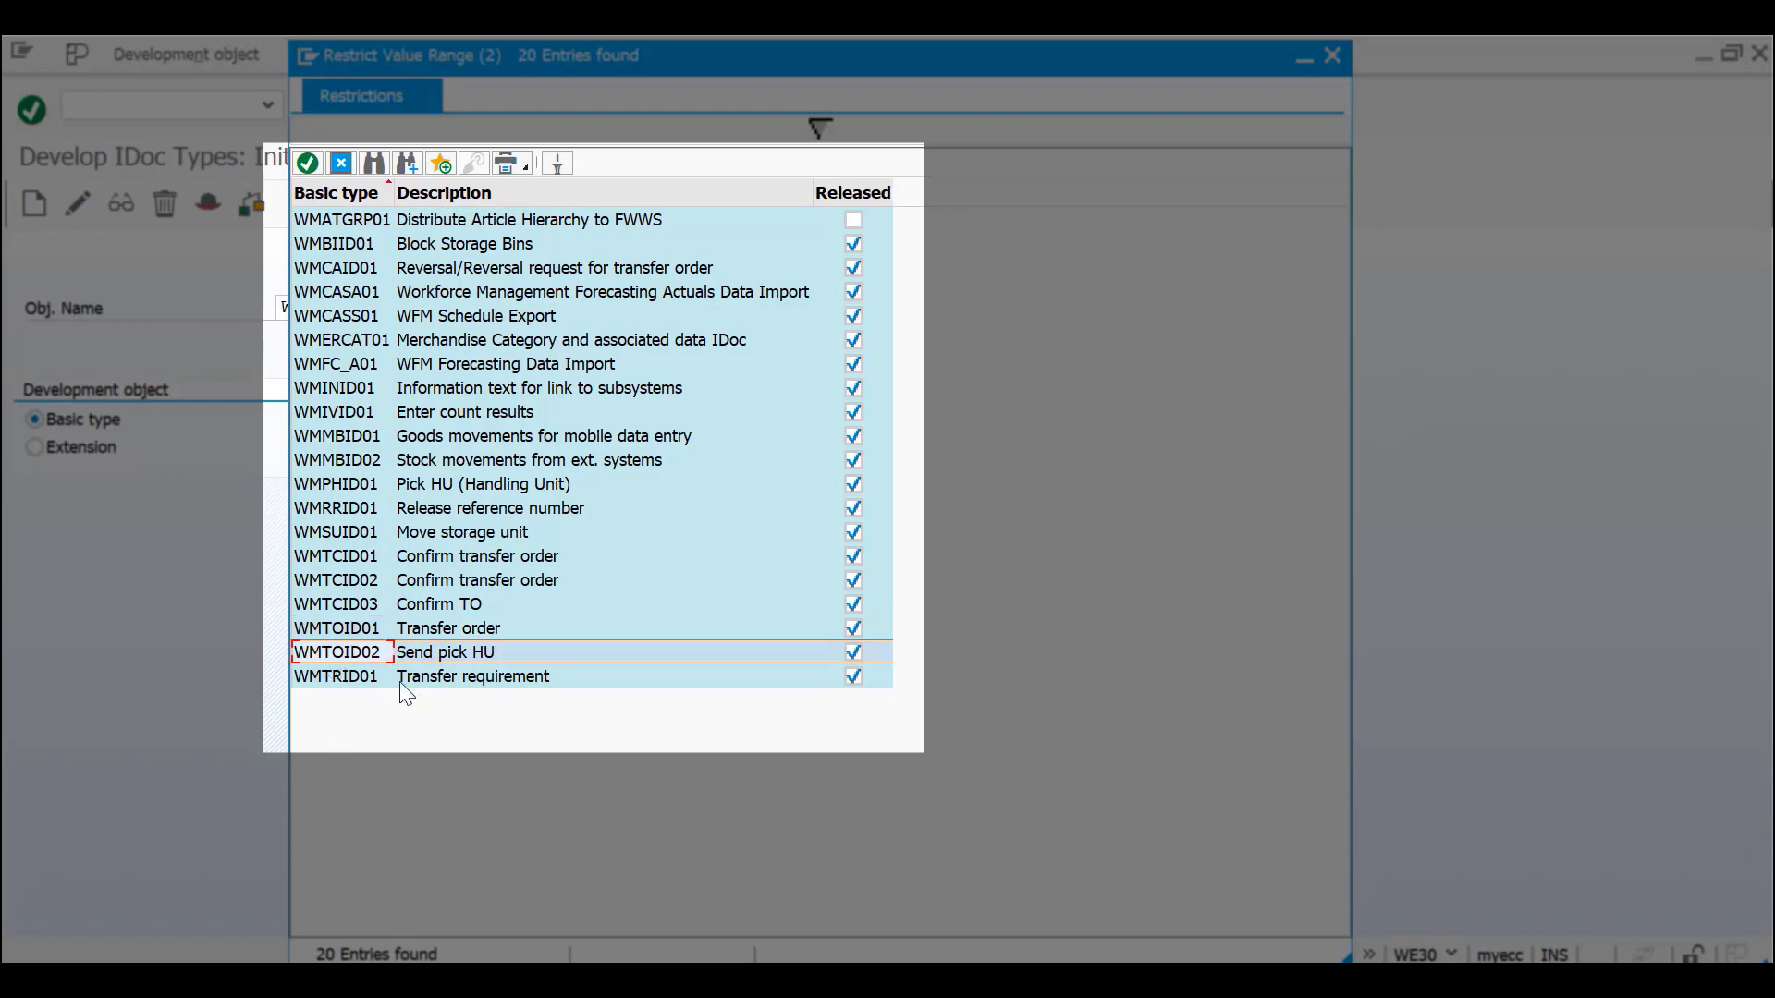
pyautogui.click(347, 678)
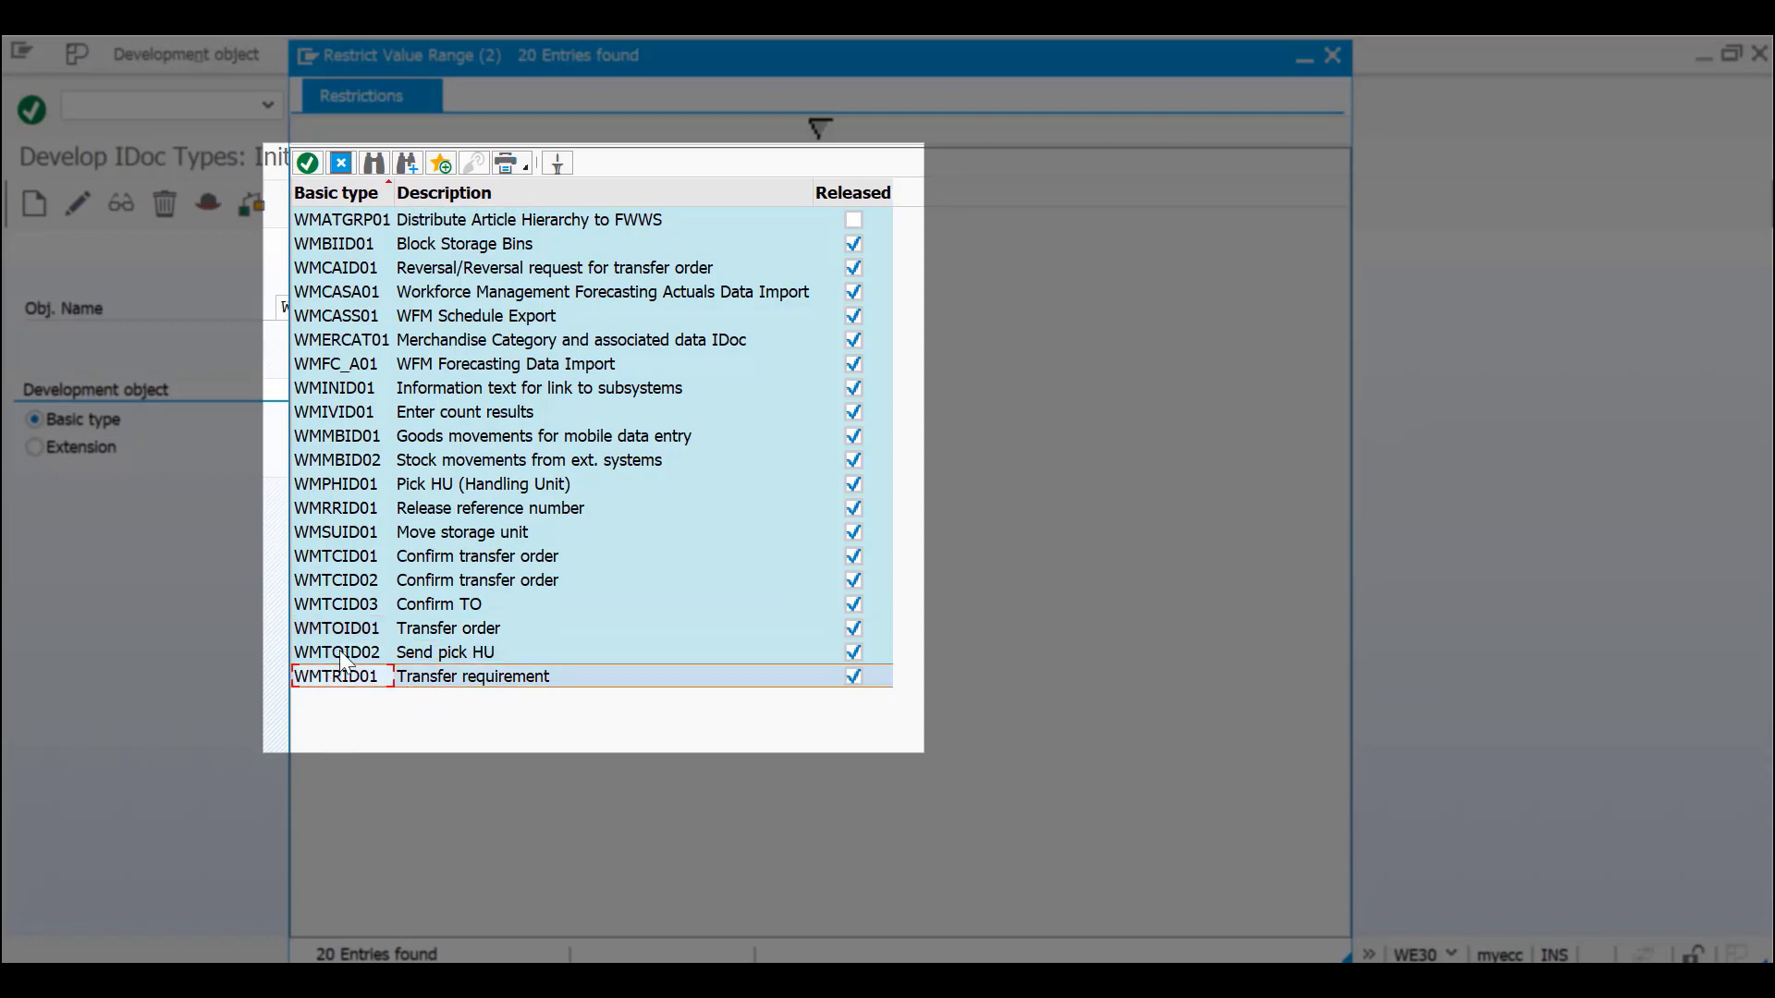
pyautogui.click(454, 604)
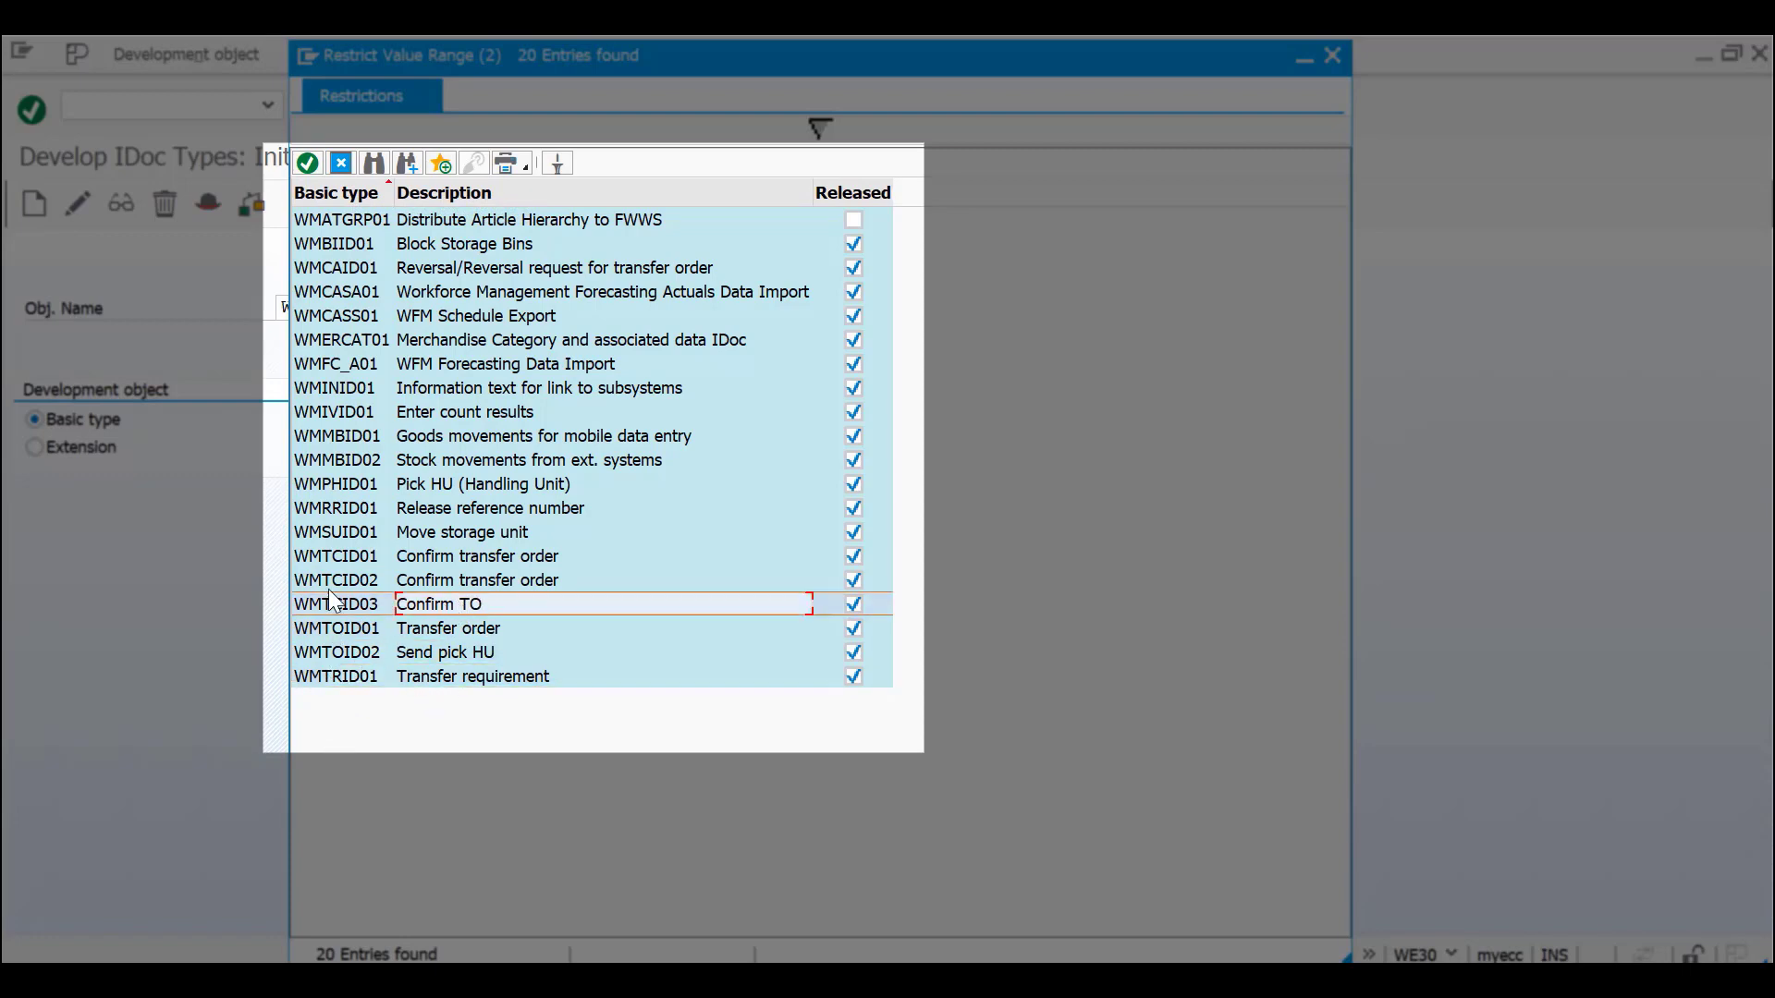
pyautogui.click(326, 582)
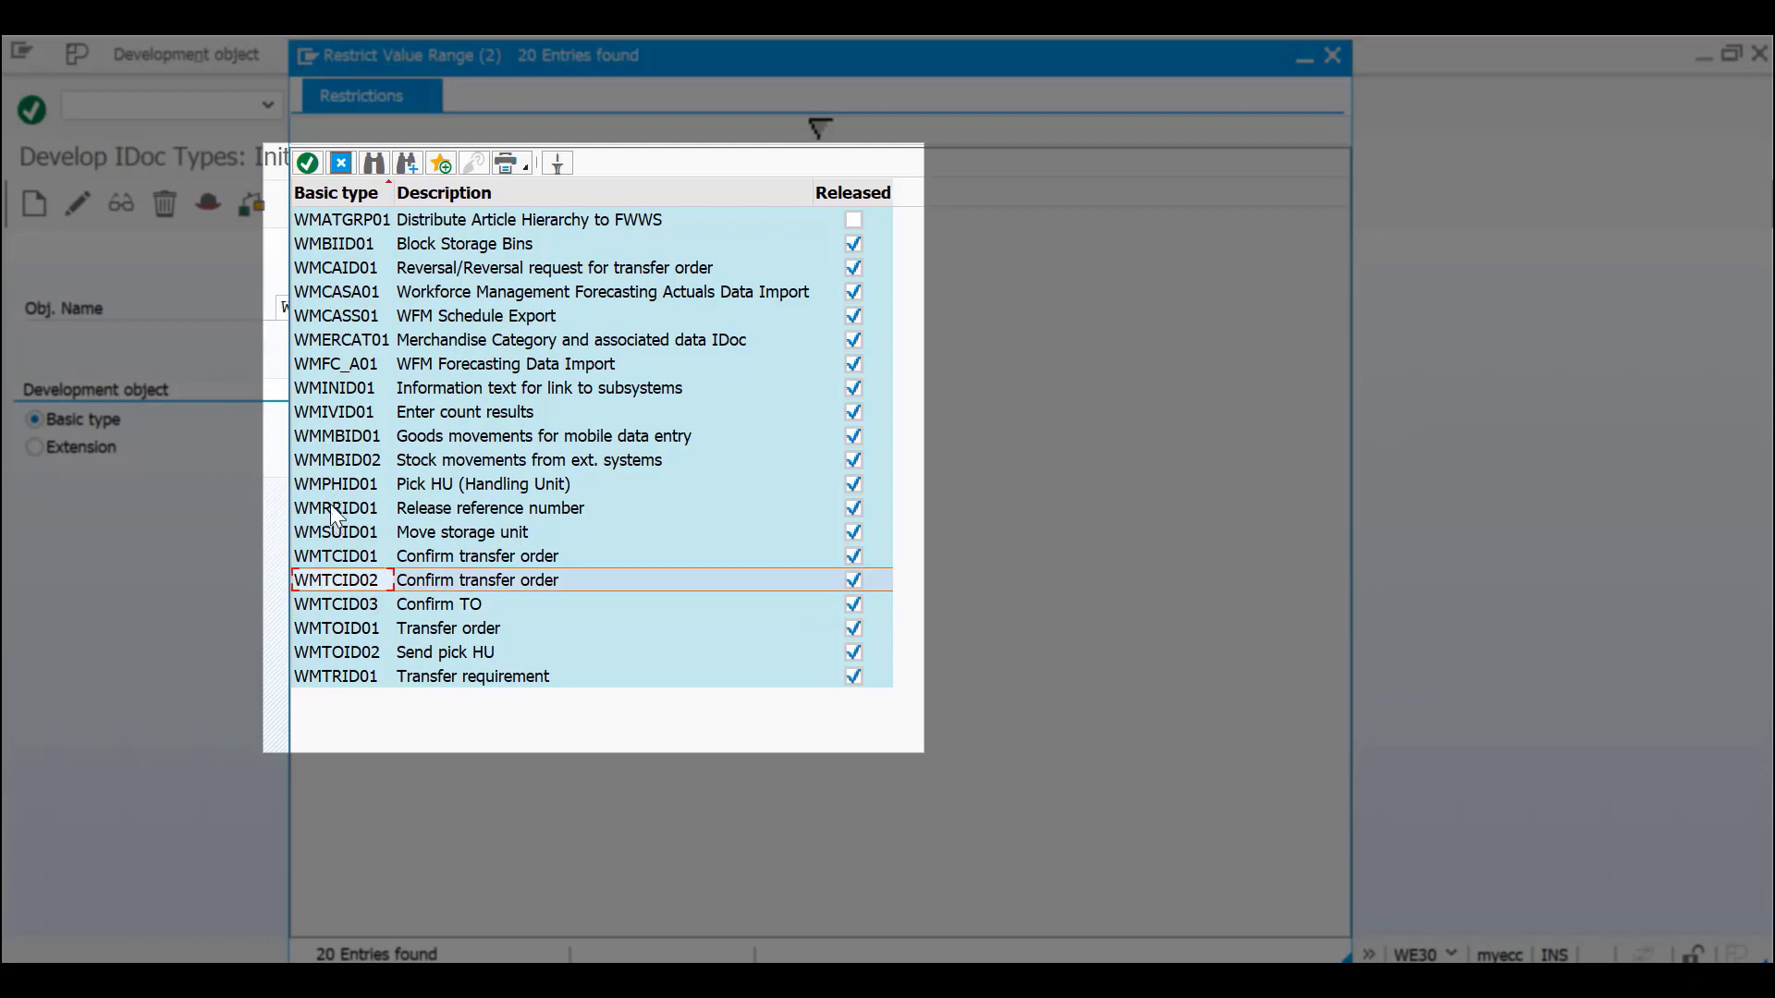
pyautogui.click(339, 462)
pyautogui.doubleClick(352, 458)
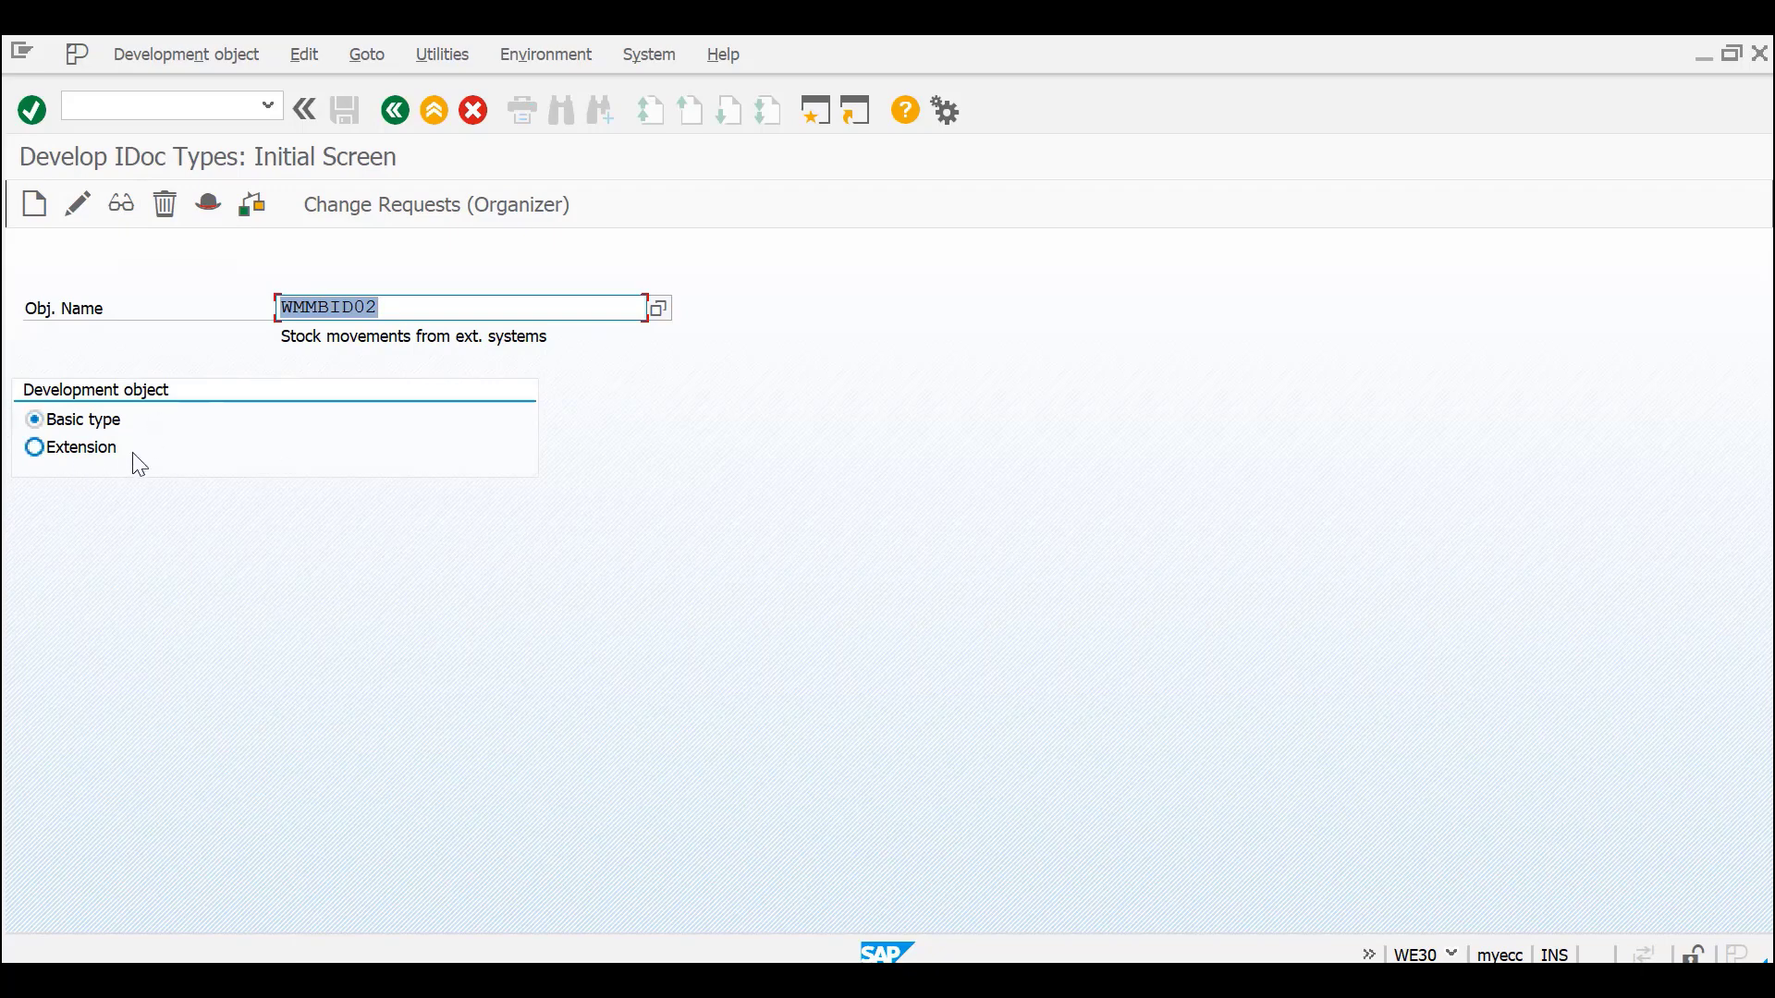
pyautogui.click(122, 205)
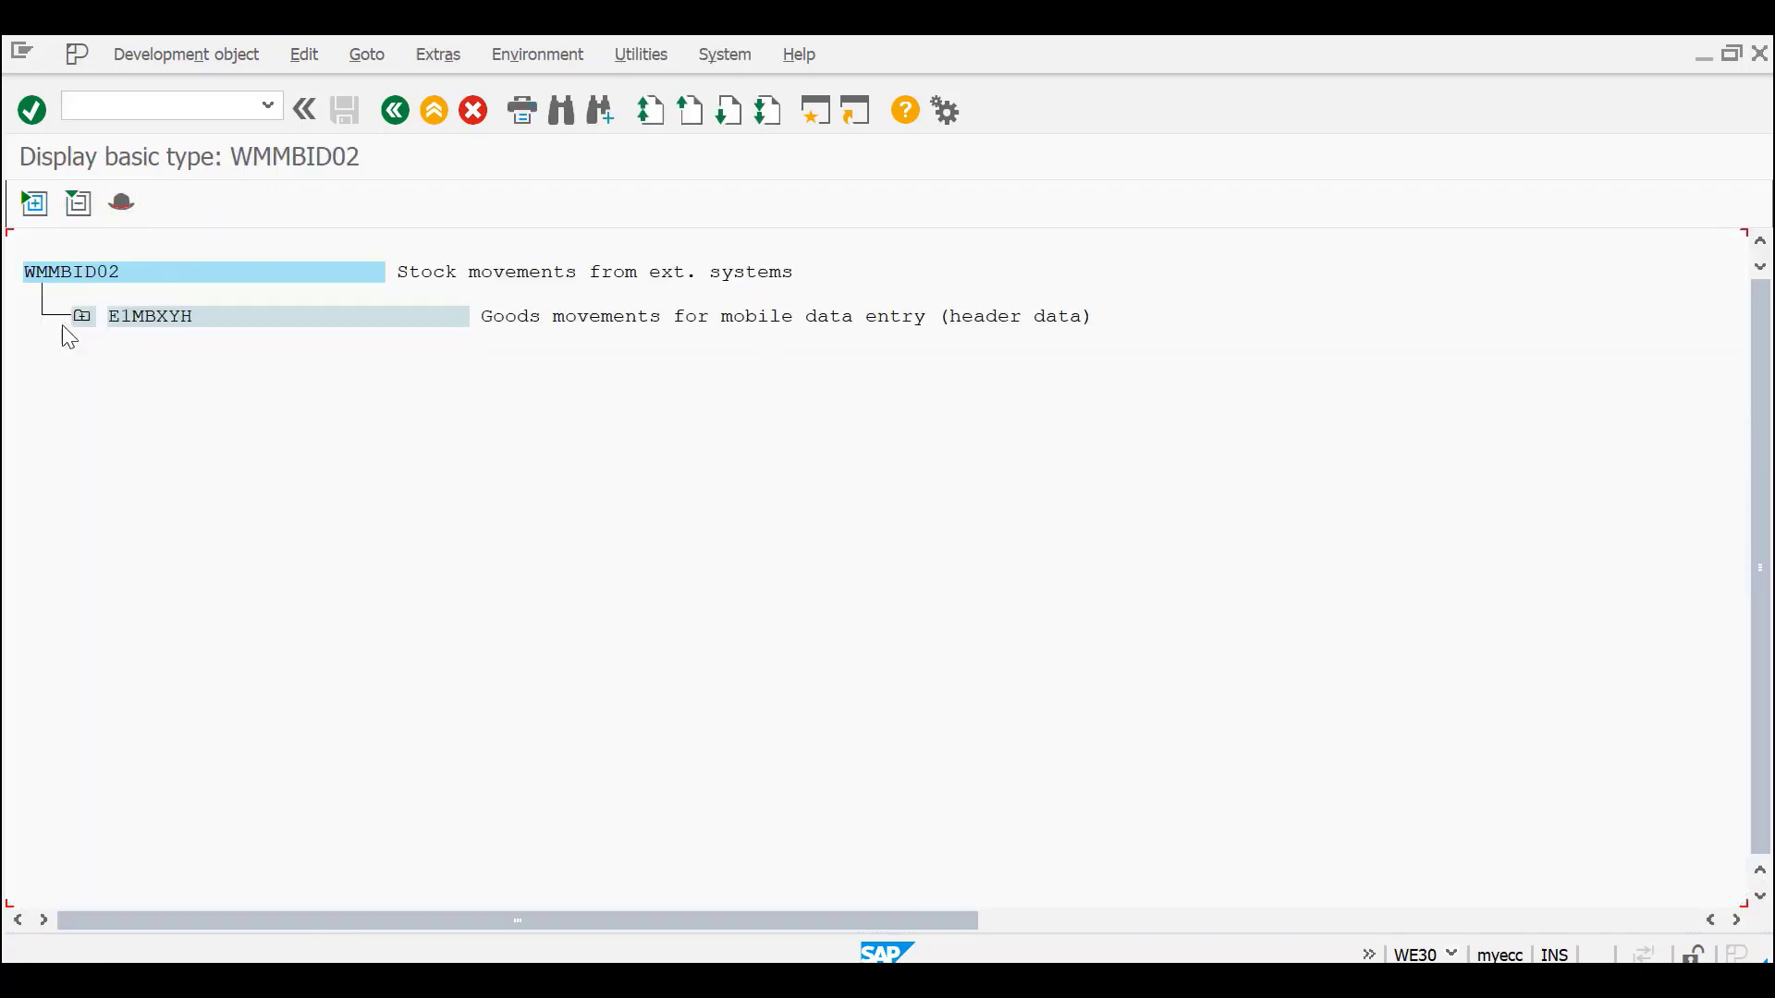
pyautogui.click(82, 319)
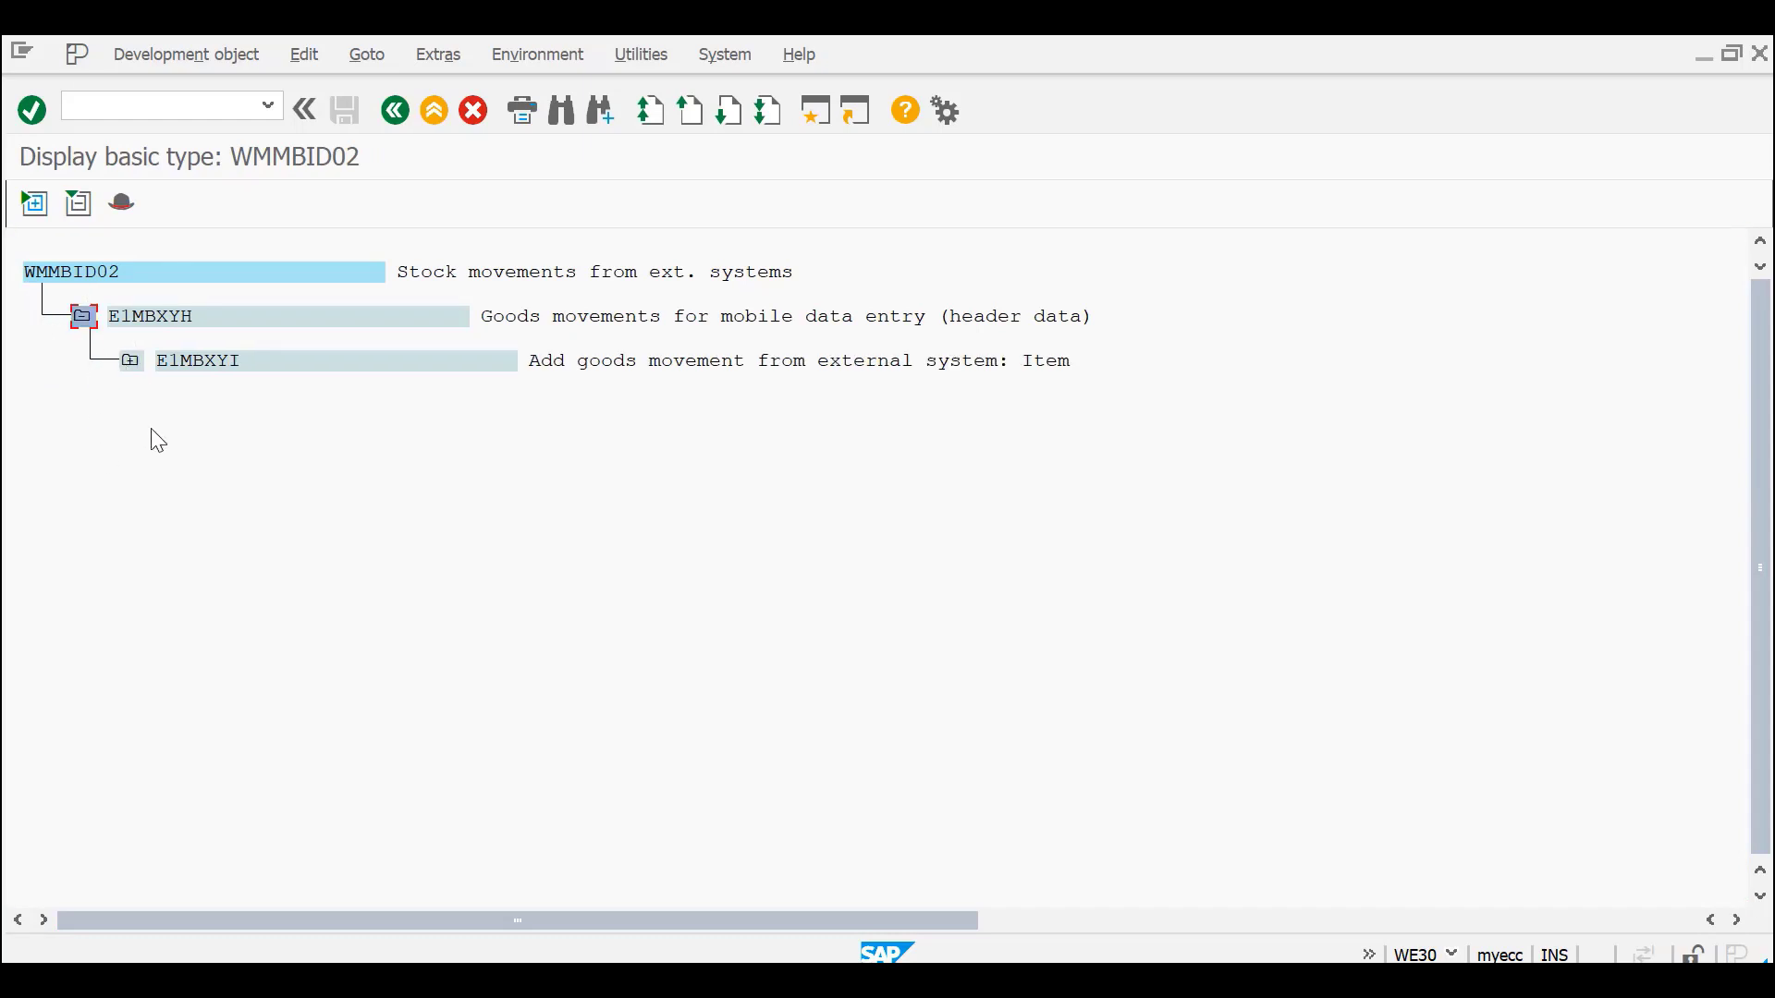
pyautogui.click(131, 361)
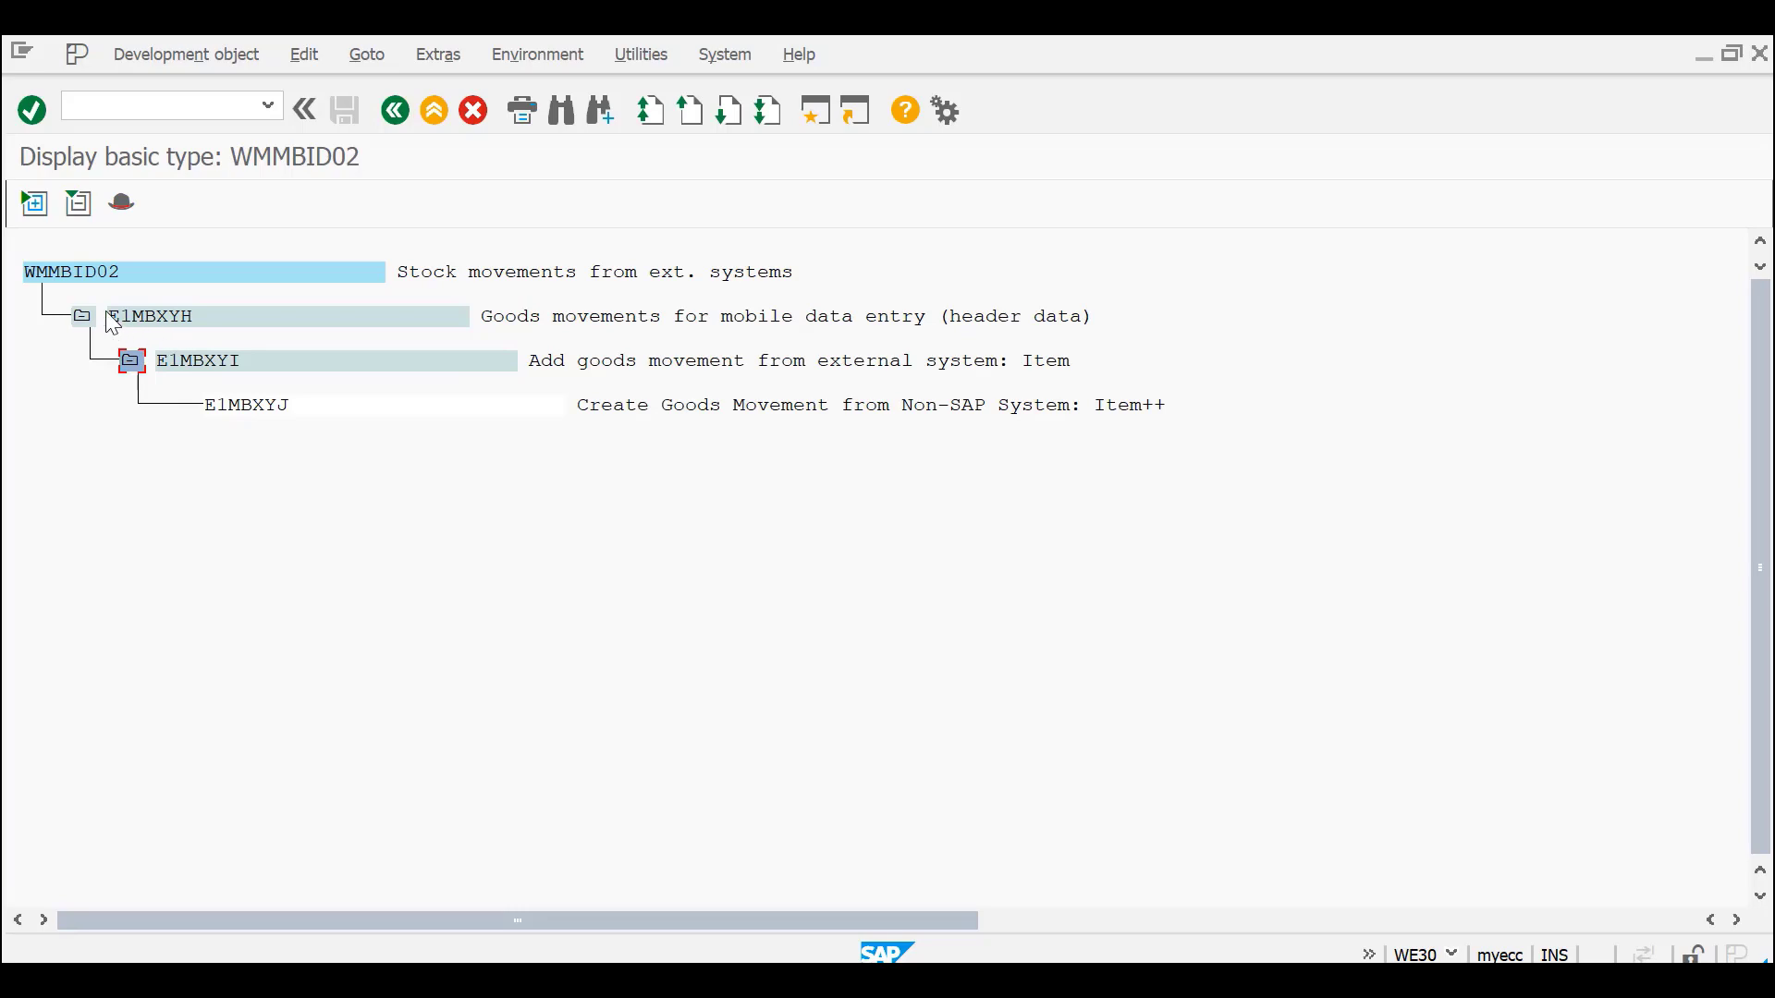
pyautogui.click(159, 361)
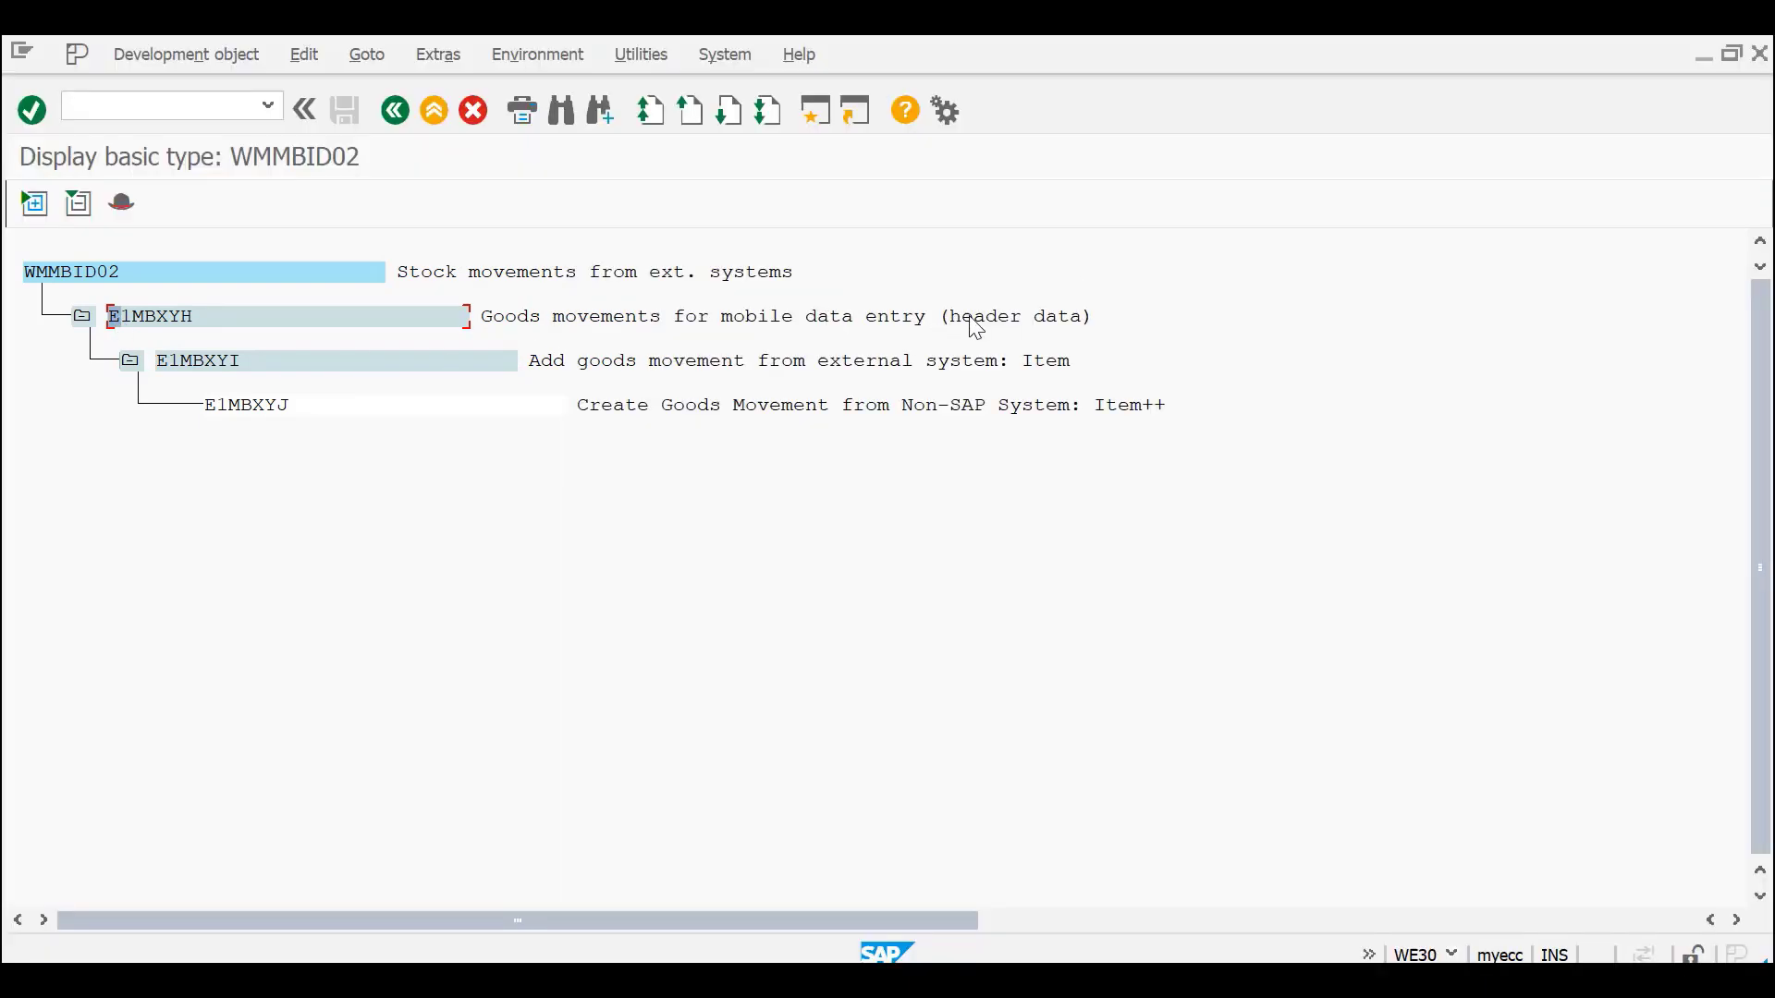
pyautogui.click(952, 319)
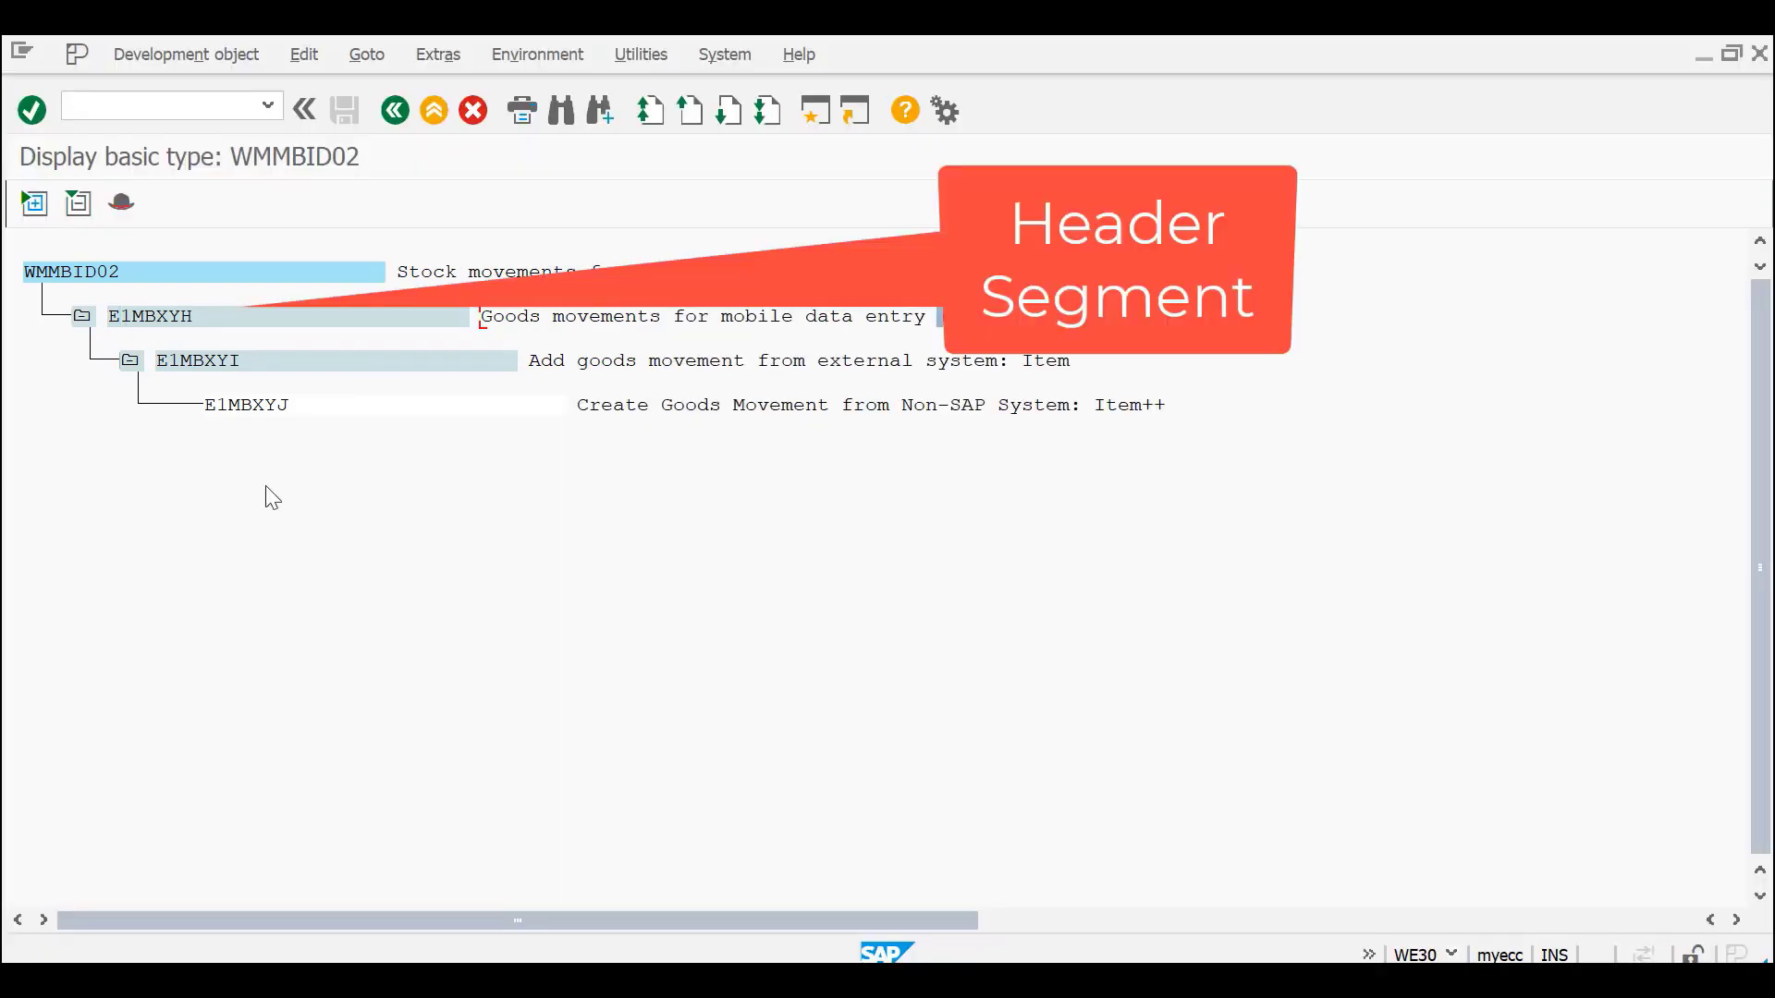
pyautogui.click(153, 361)
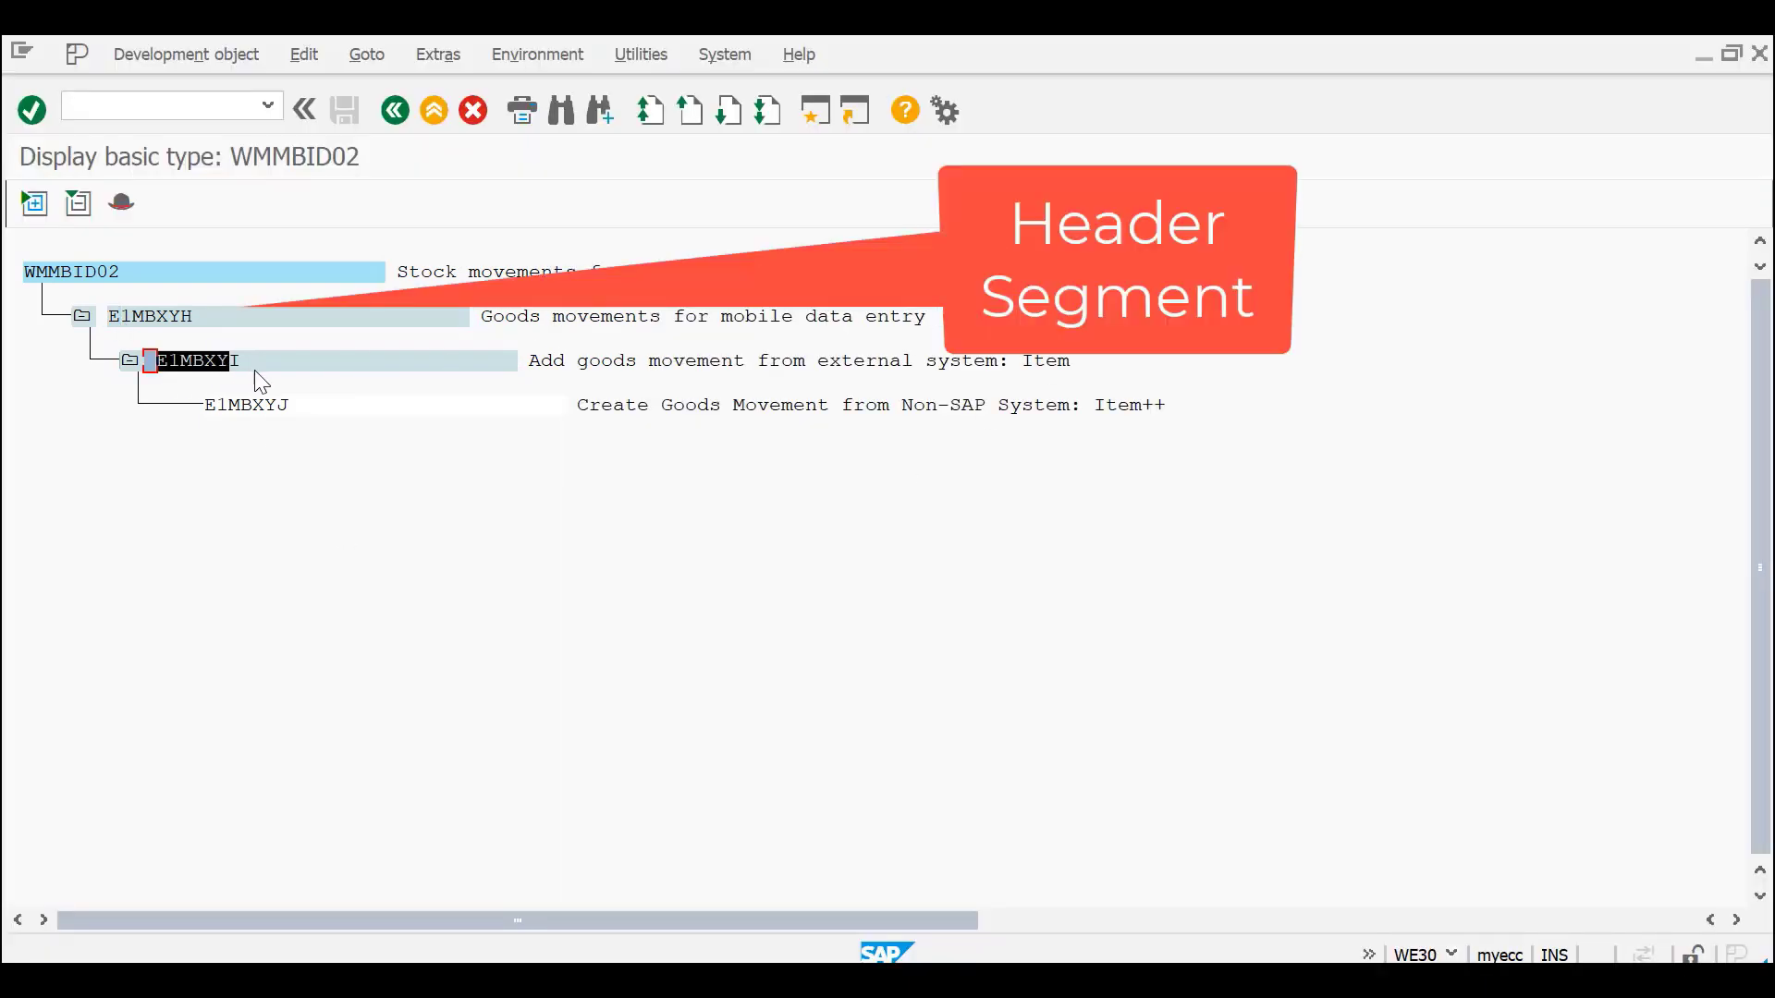
pyautogui.click(1112, 365)
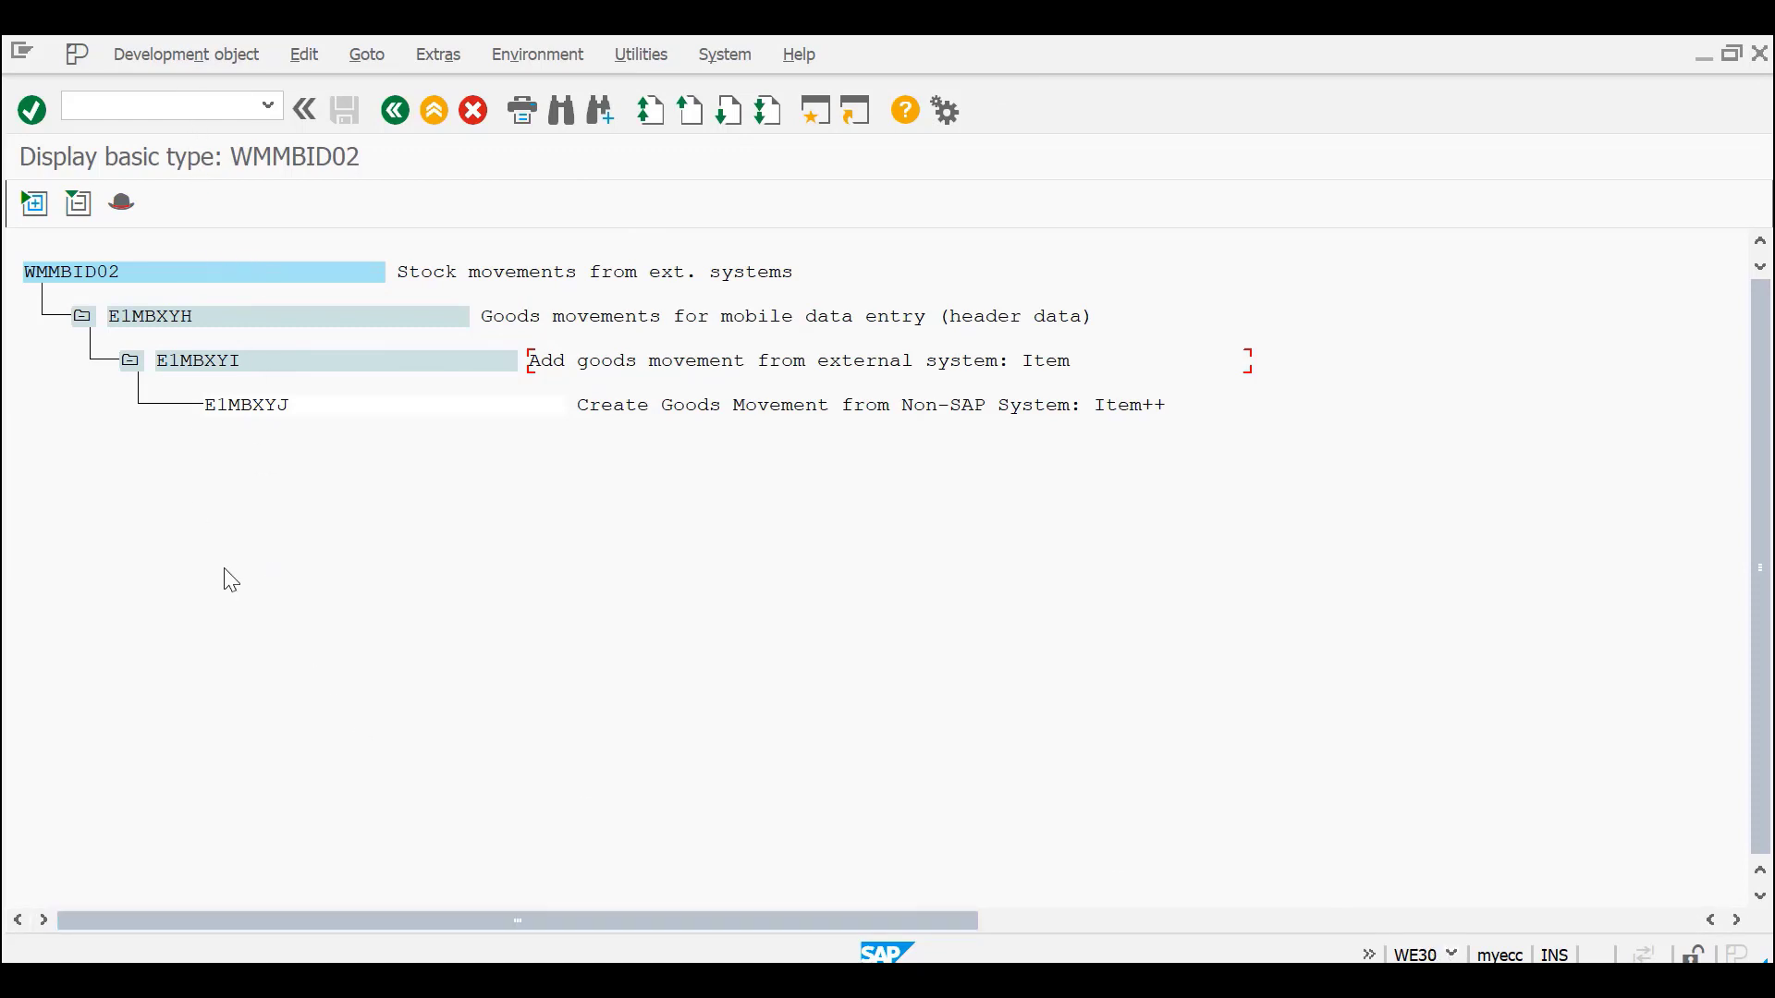
pyautogui.click(147, 105)
# - Start WE31 in a new session with /oWE31 and place it beside the WMMBID02 window
pyautogui.write('/o')
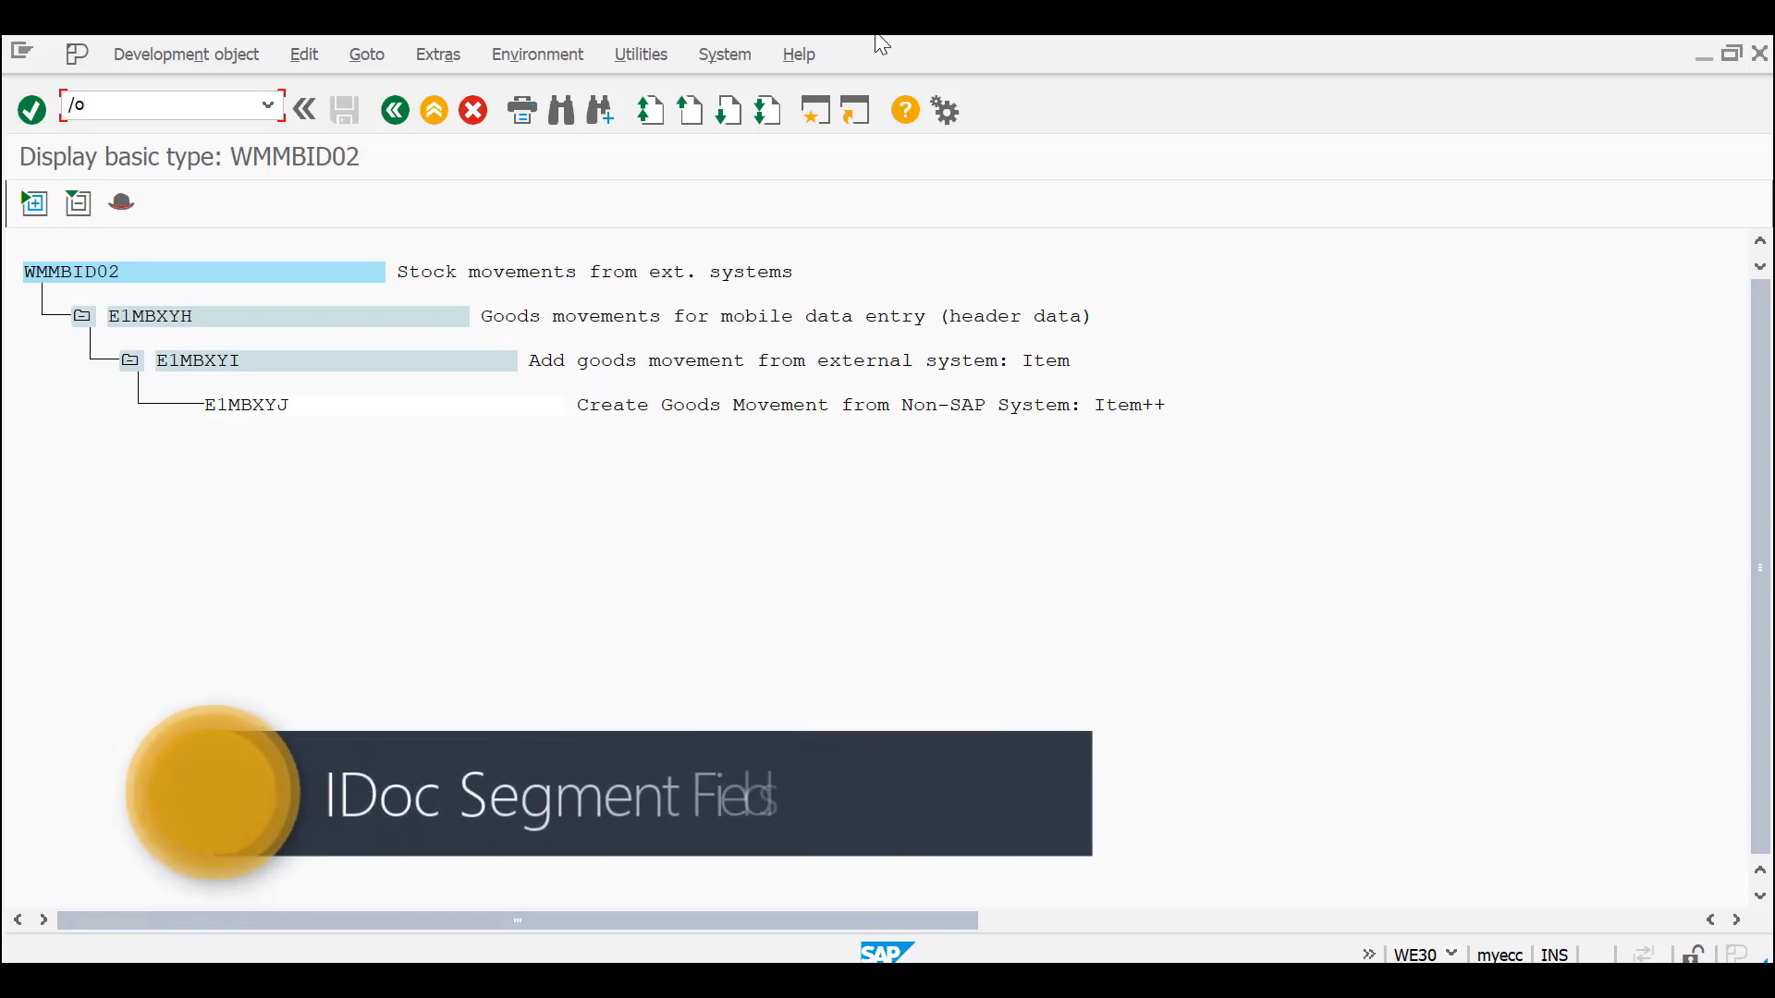
pyautogui.write('we31')
pyautogui.press('Return')
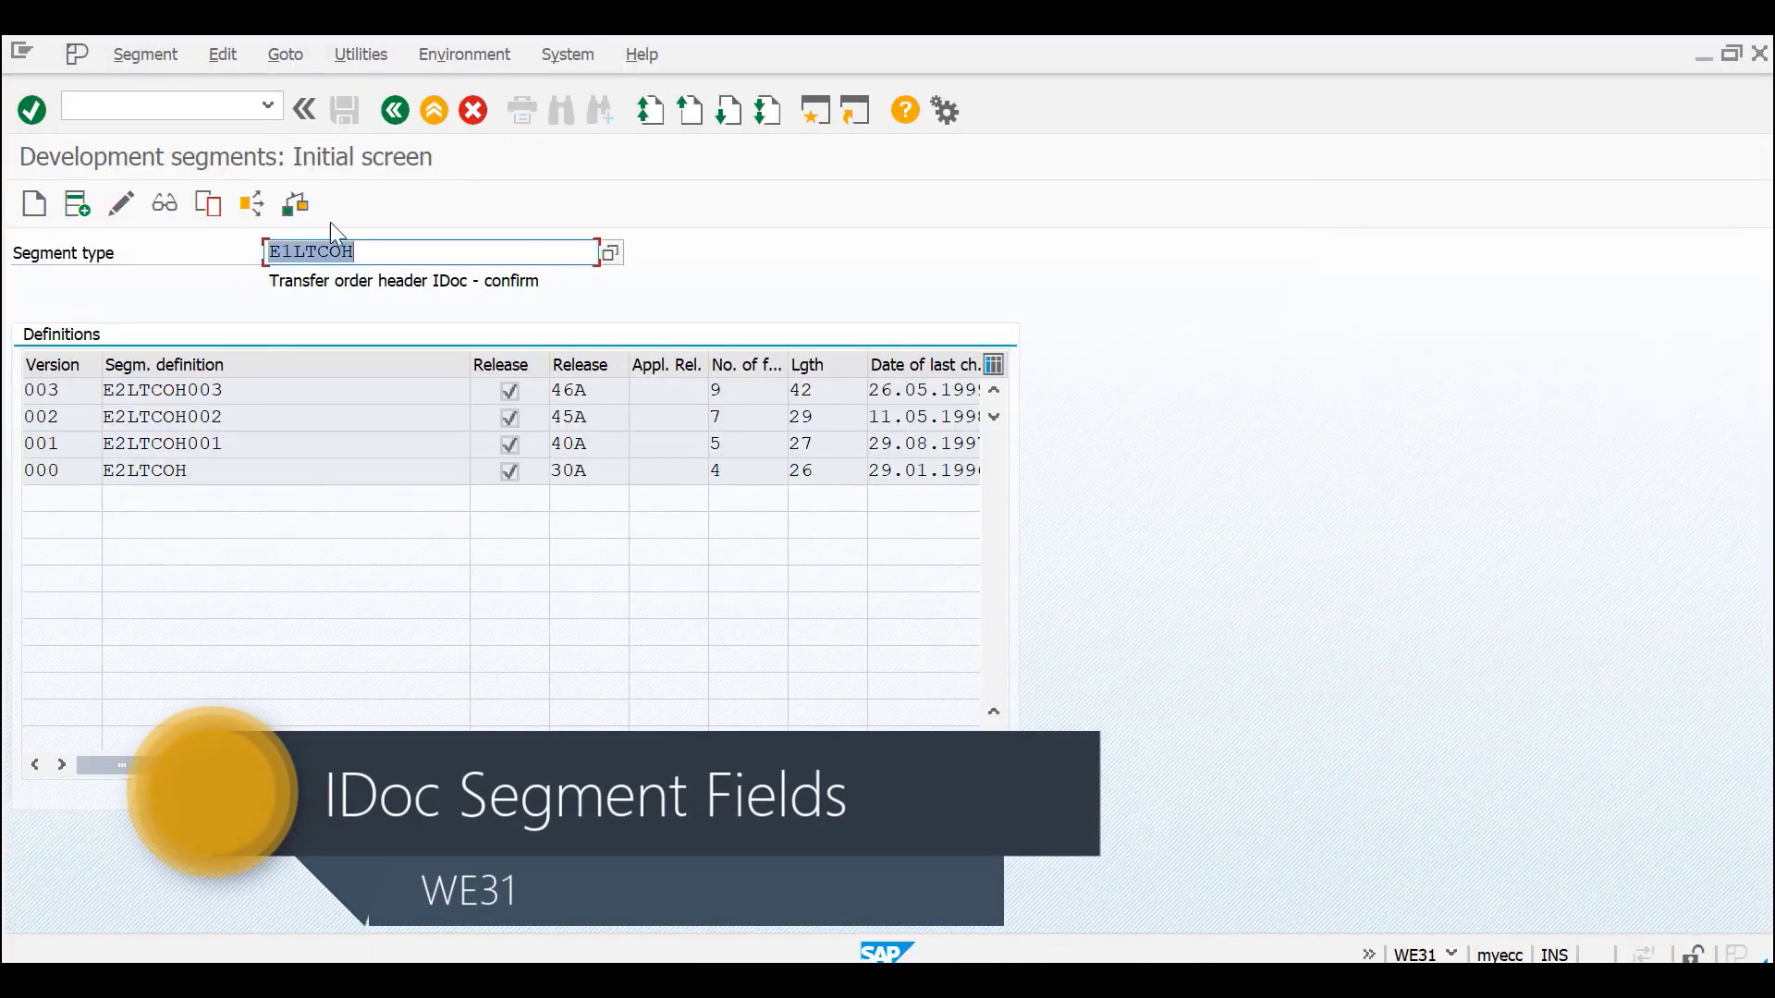
pyautogui.doubleClick(743, 41)
pyautogui.moveTo(1015, 50); pyautogui.dragTo(1393, 93)
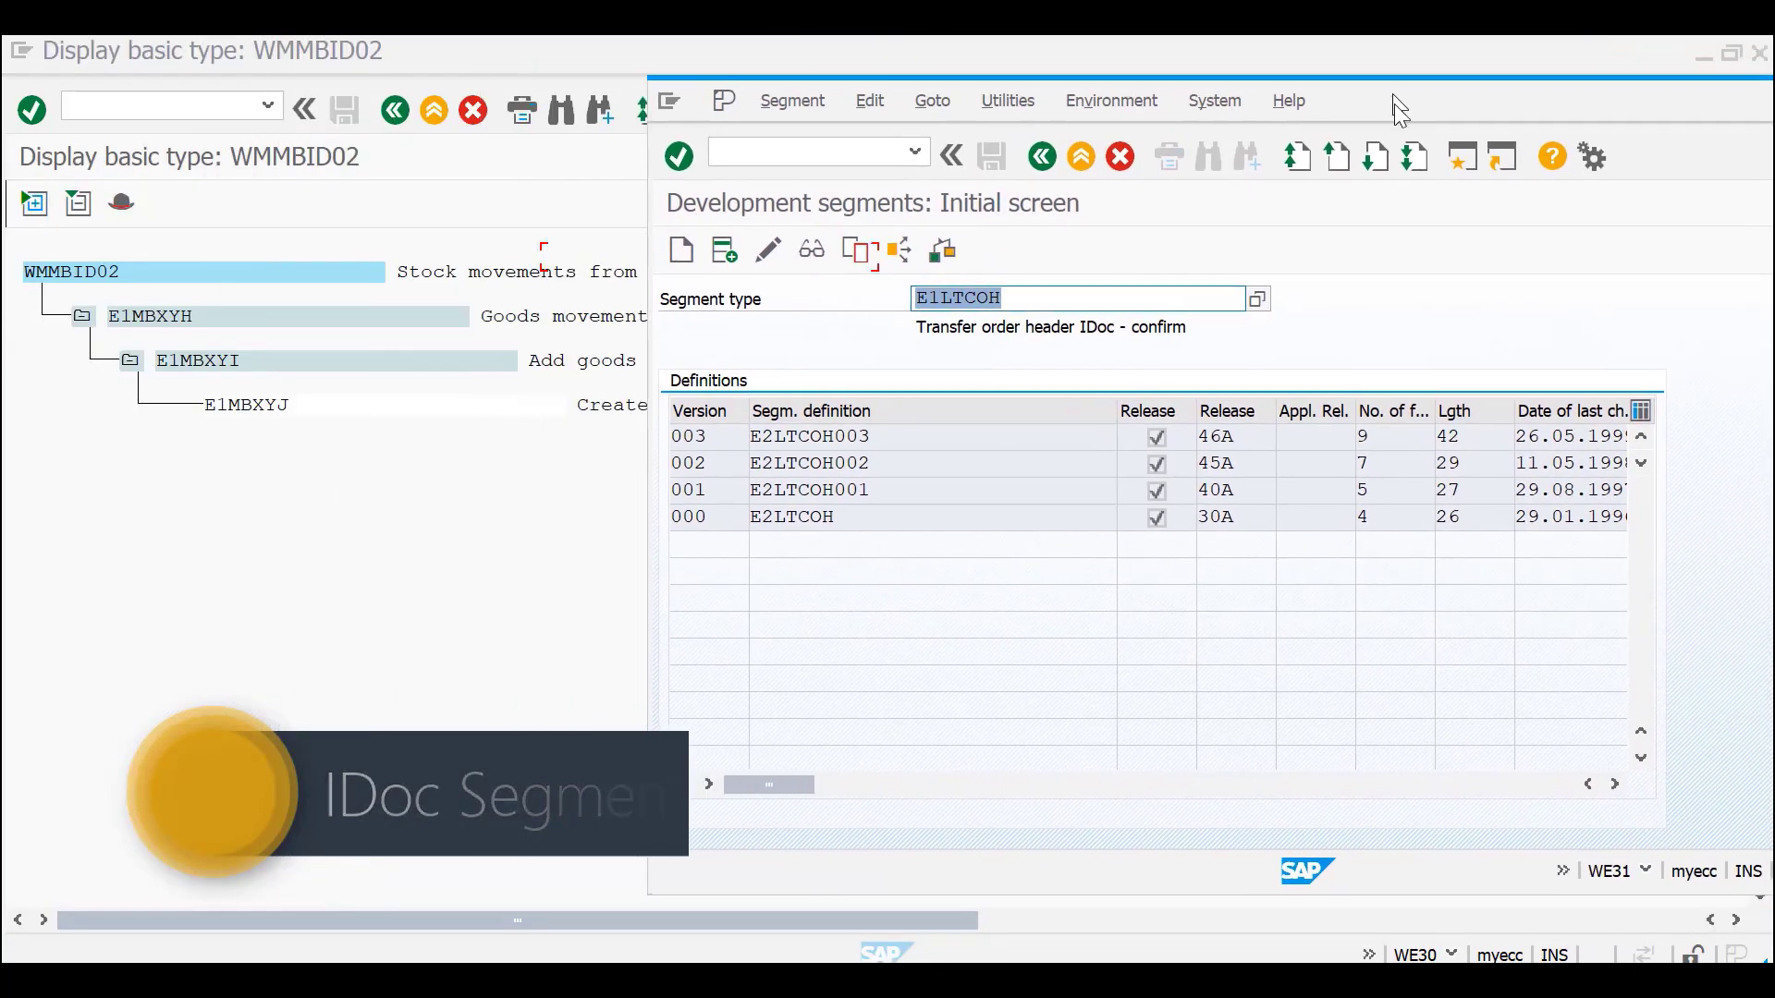
# - Load segment type E1MBXYH, compare definition releases, and open the latest, E2MBXYH002
pyautogui.press('Delete')
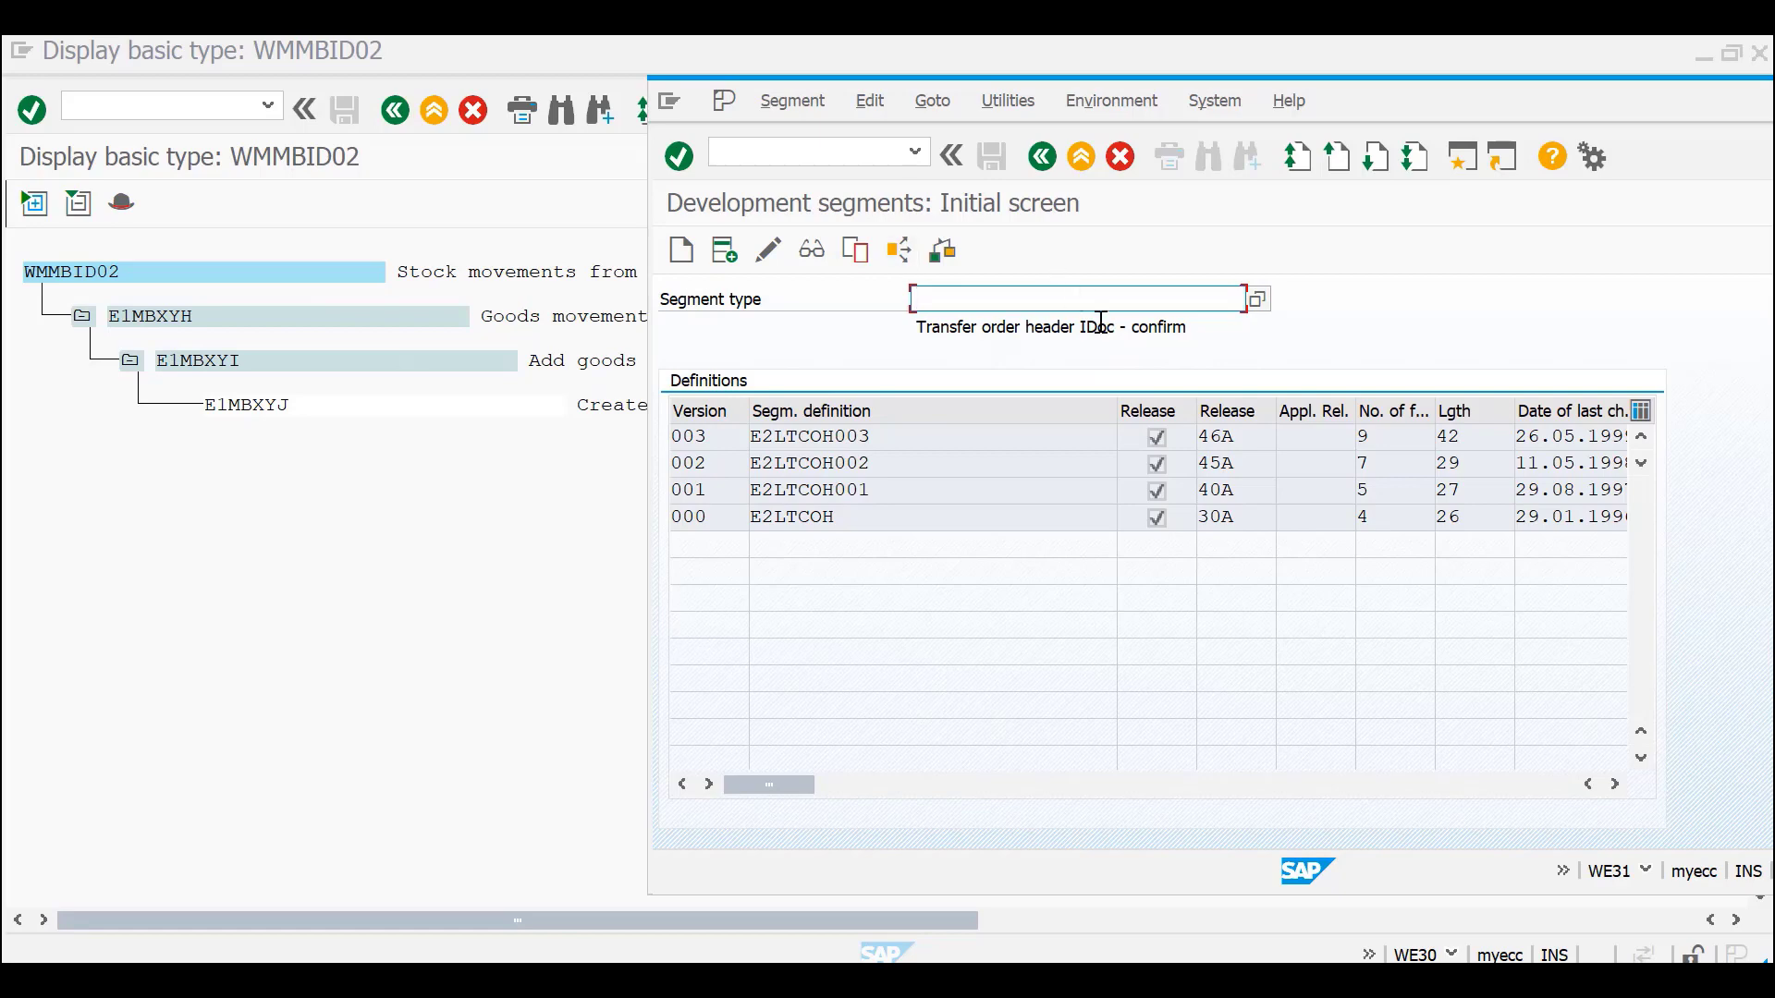
pyautogui.write('e')
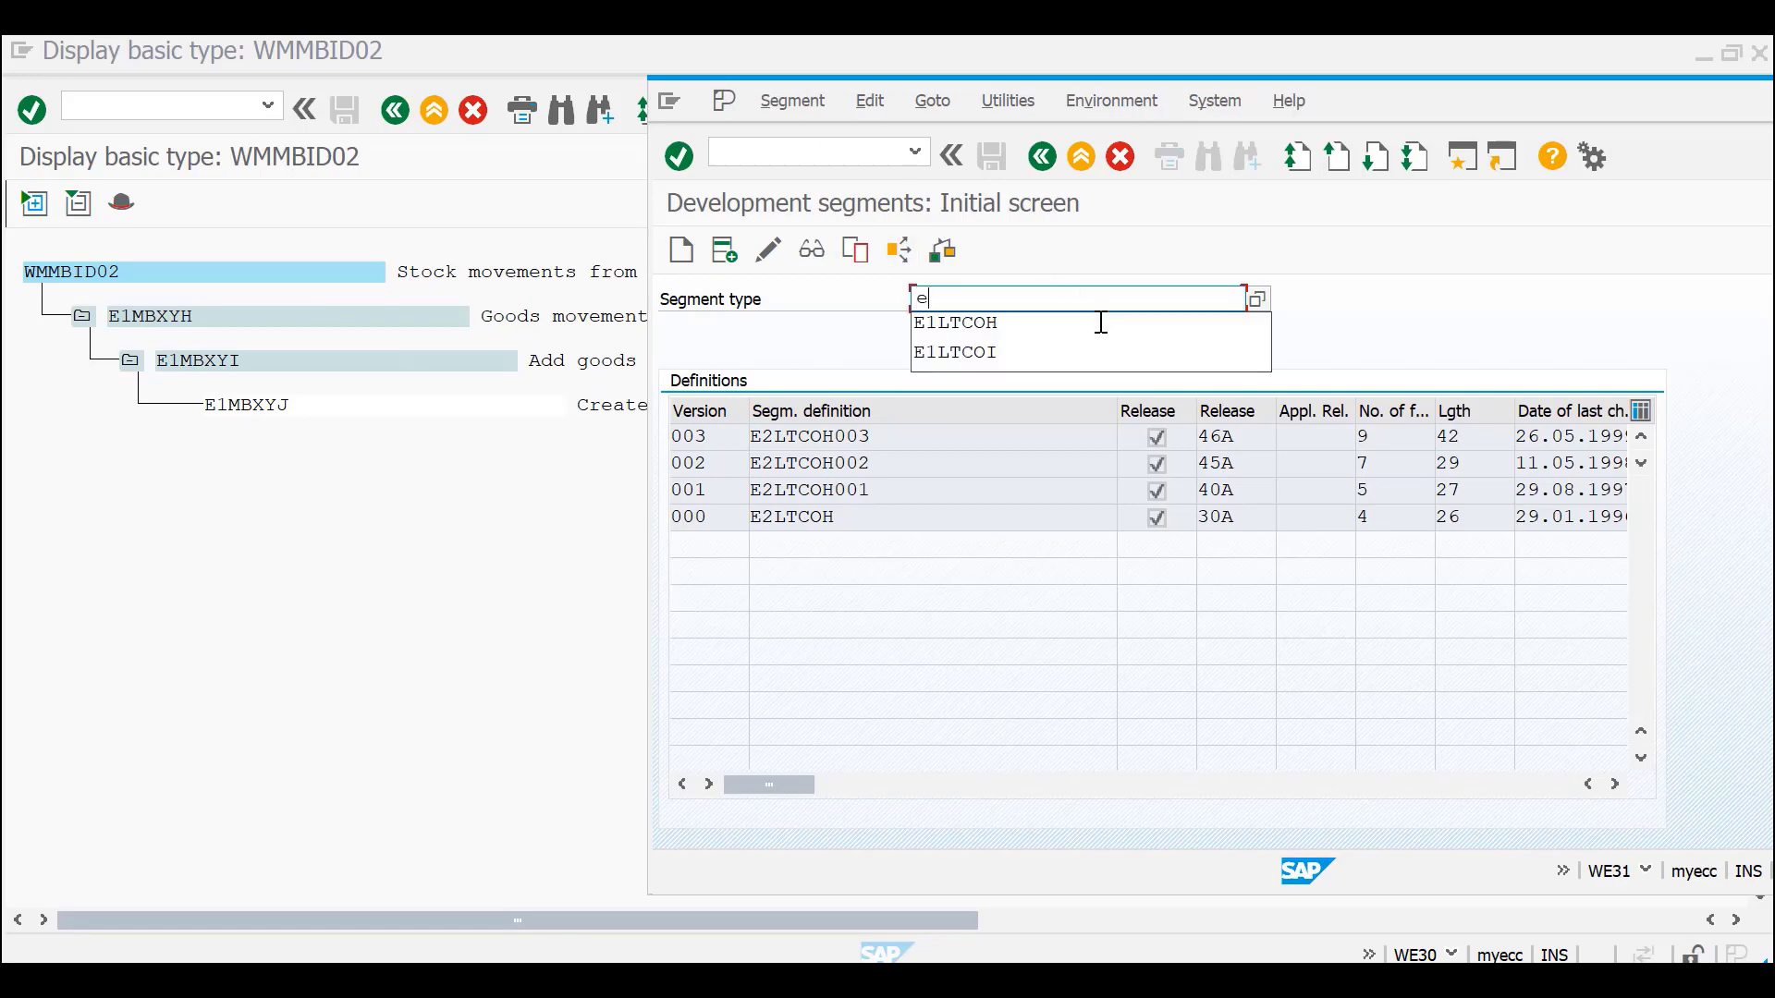
pyautogui.press('BackSpace')
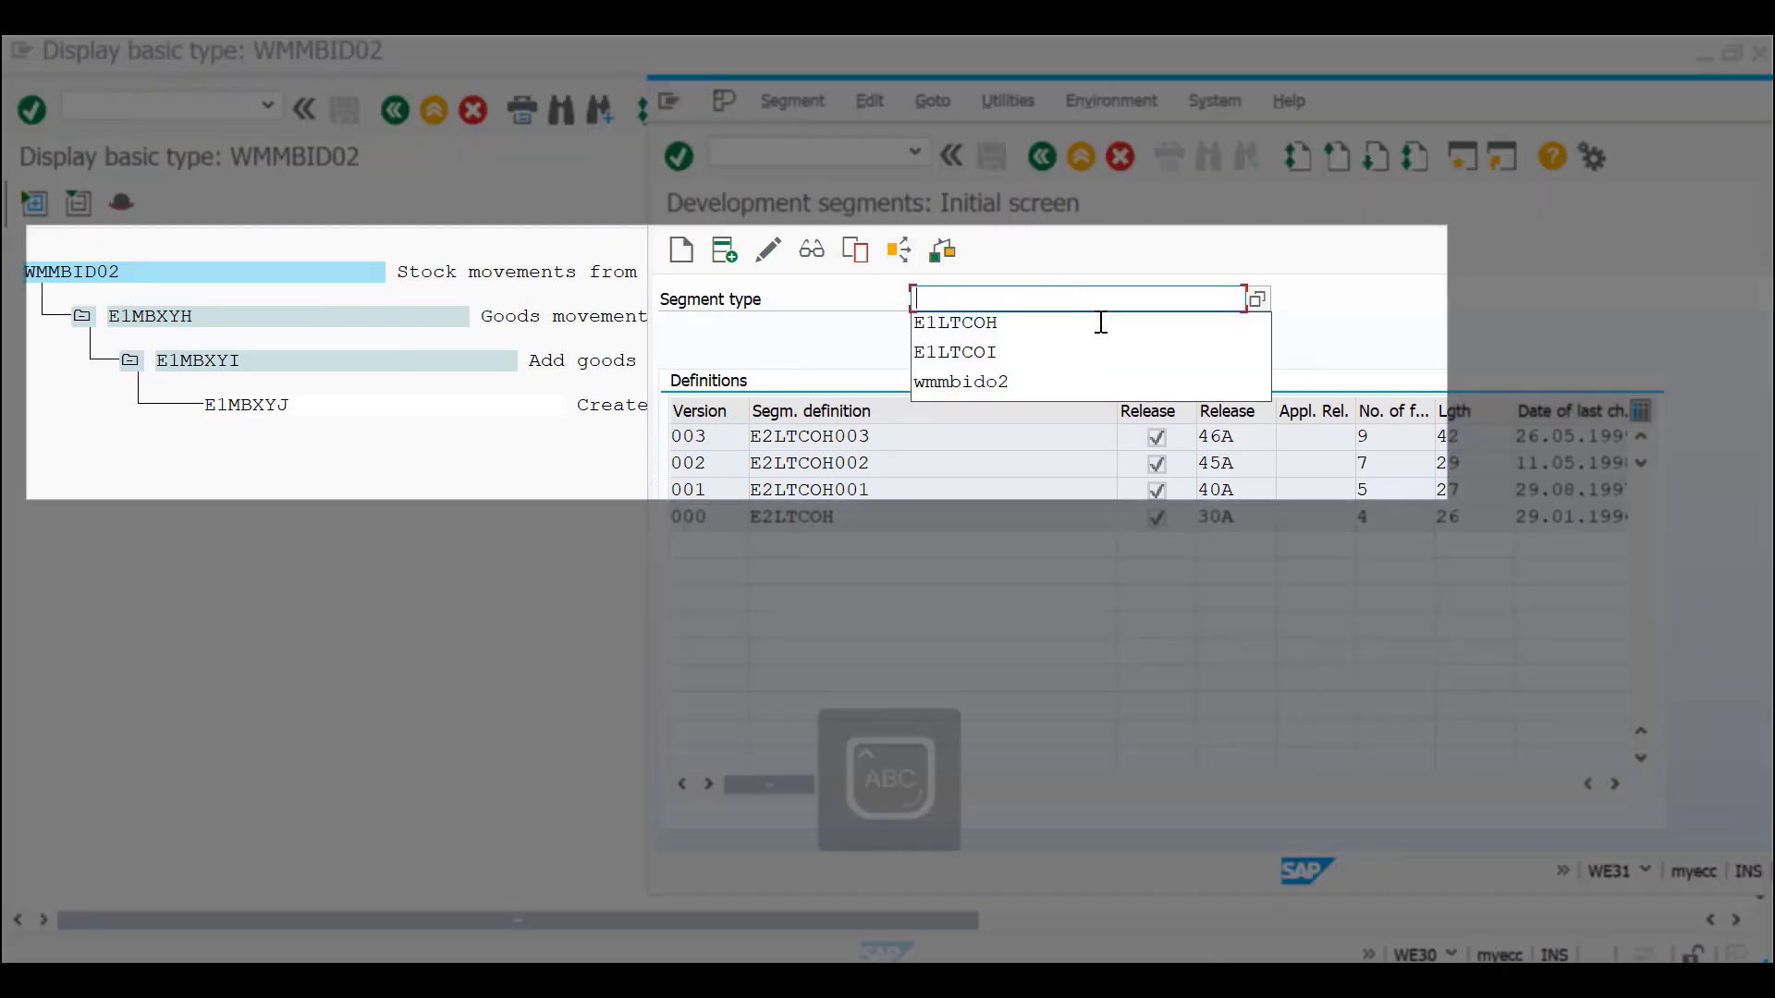
pyautogui.write('E')
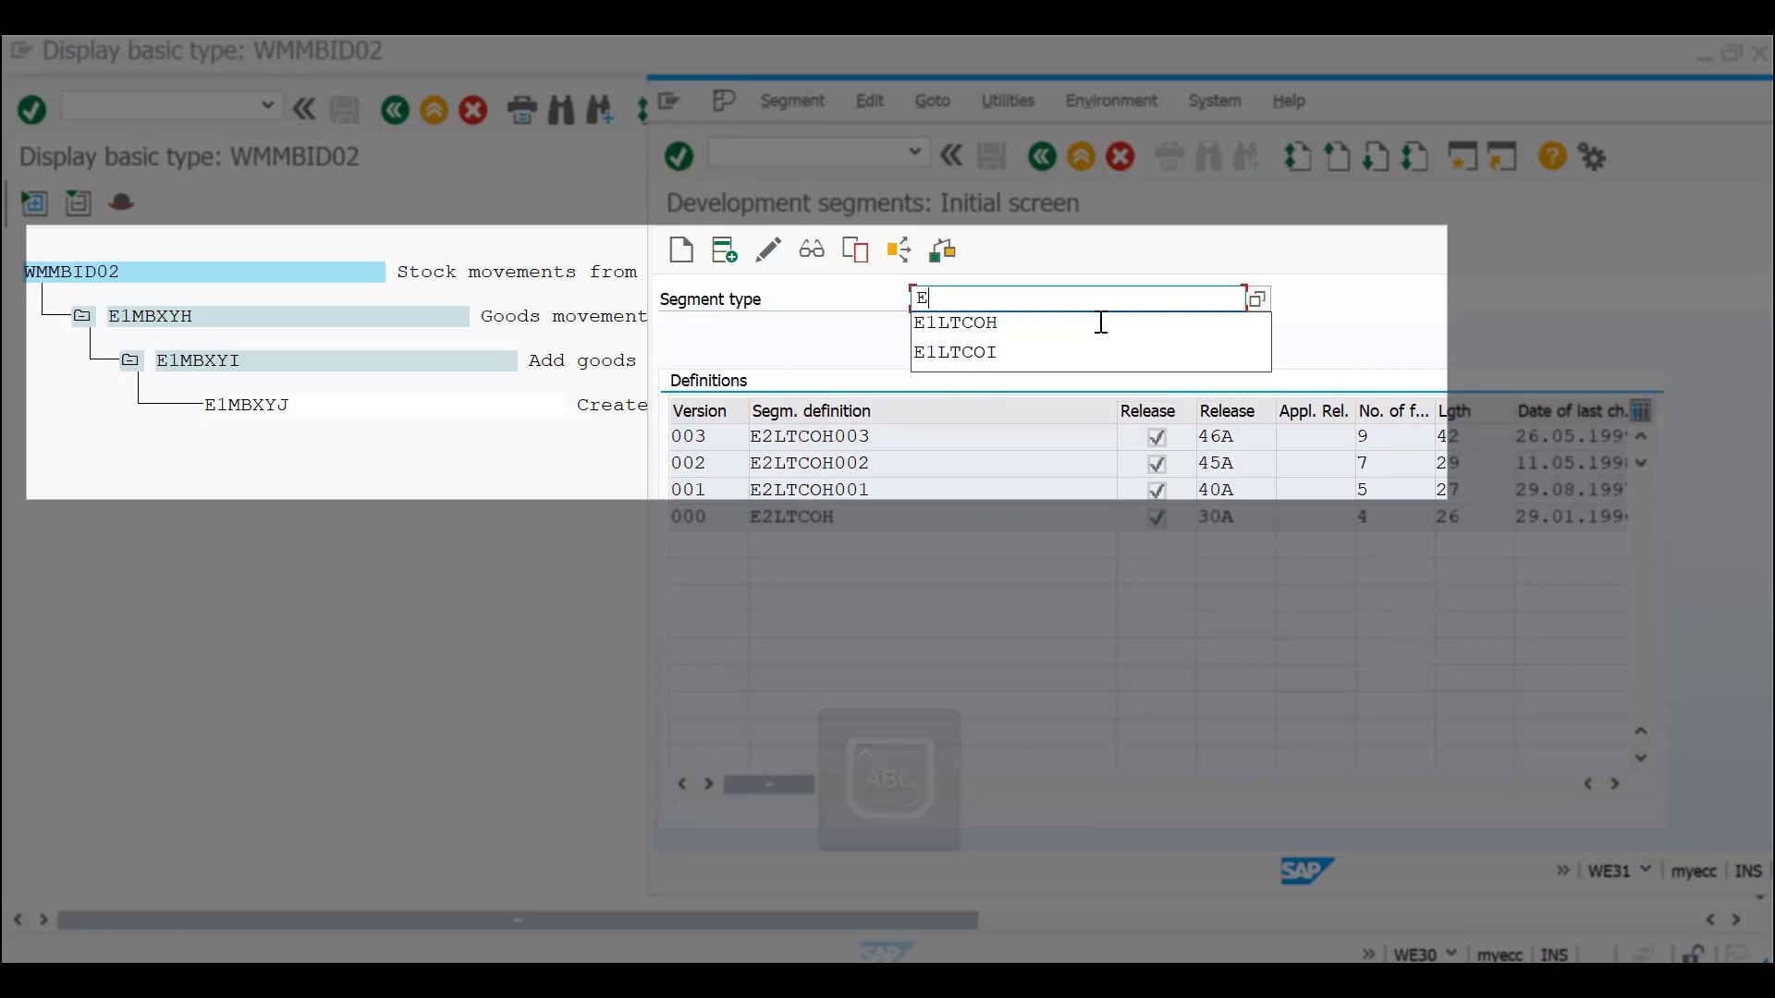
pyautogui.write('1MB')
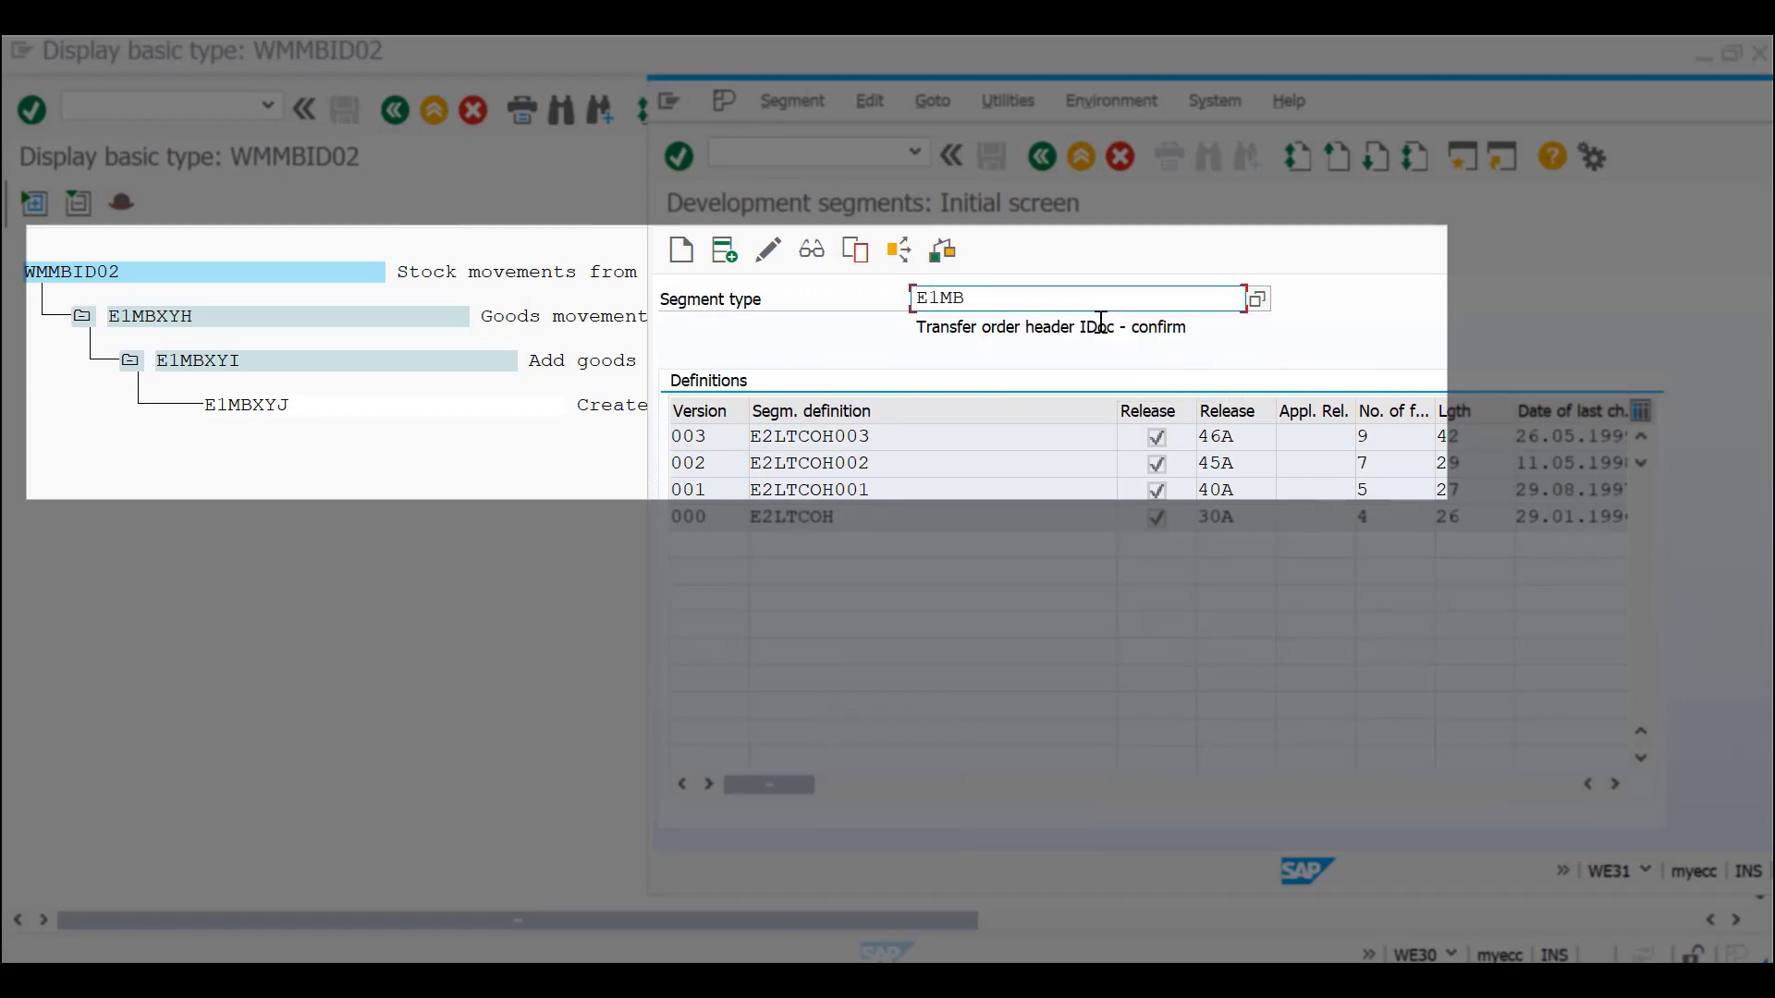
pyautogui.write('XYH')
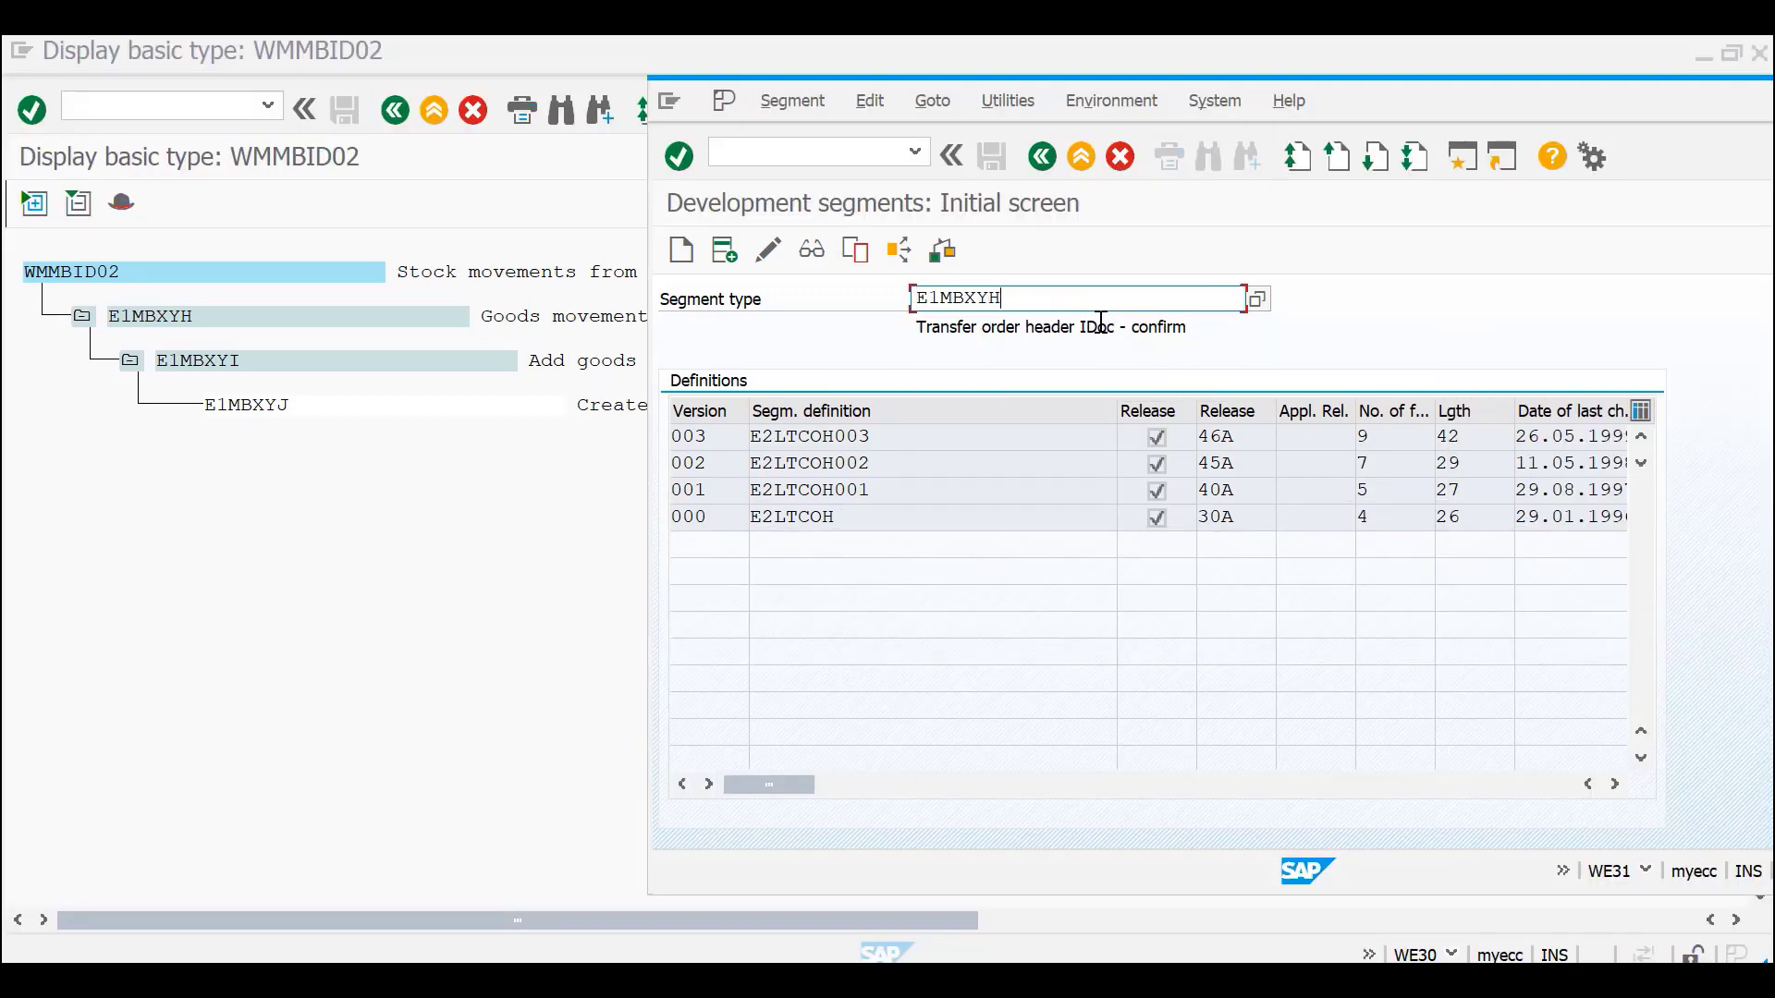
pyautogui.press('Return')
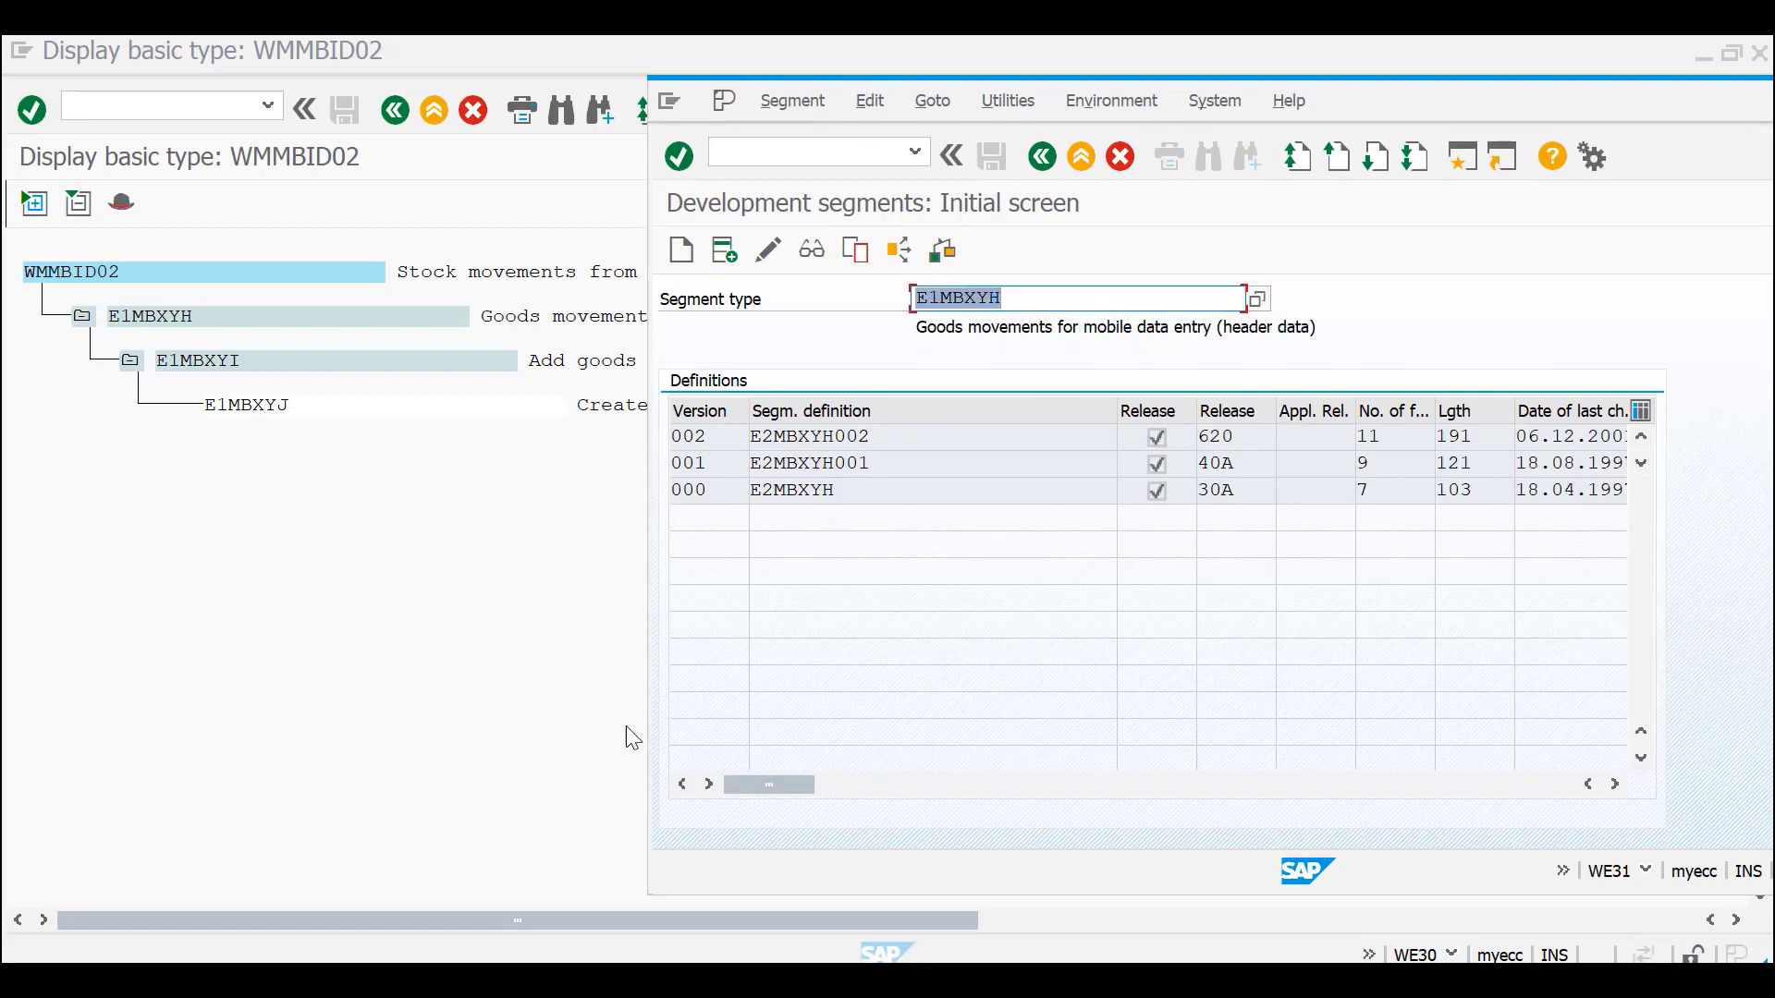
pyautogui.click(1221, 436)
pyautogui.click(1218, 466)
pyautogui.click(1239, 490)
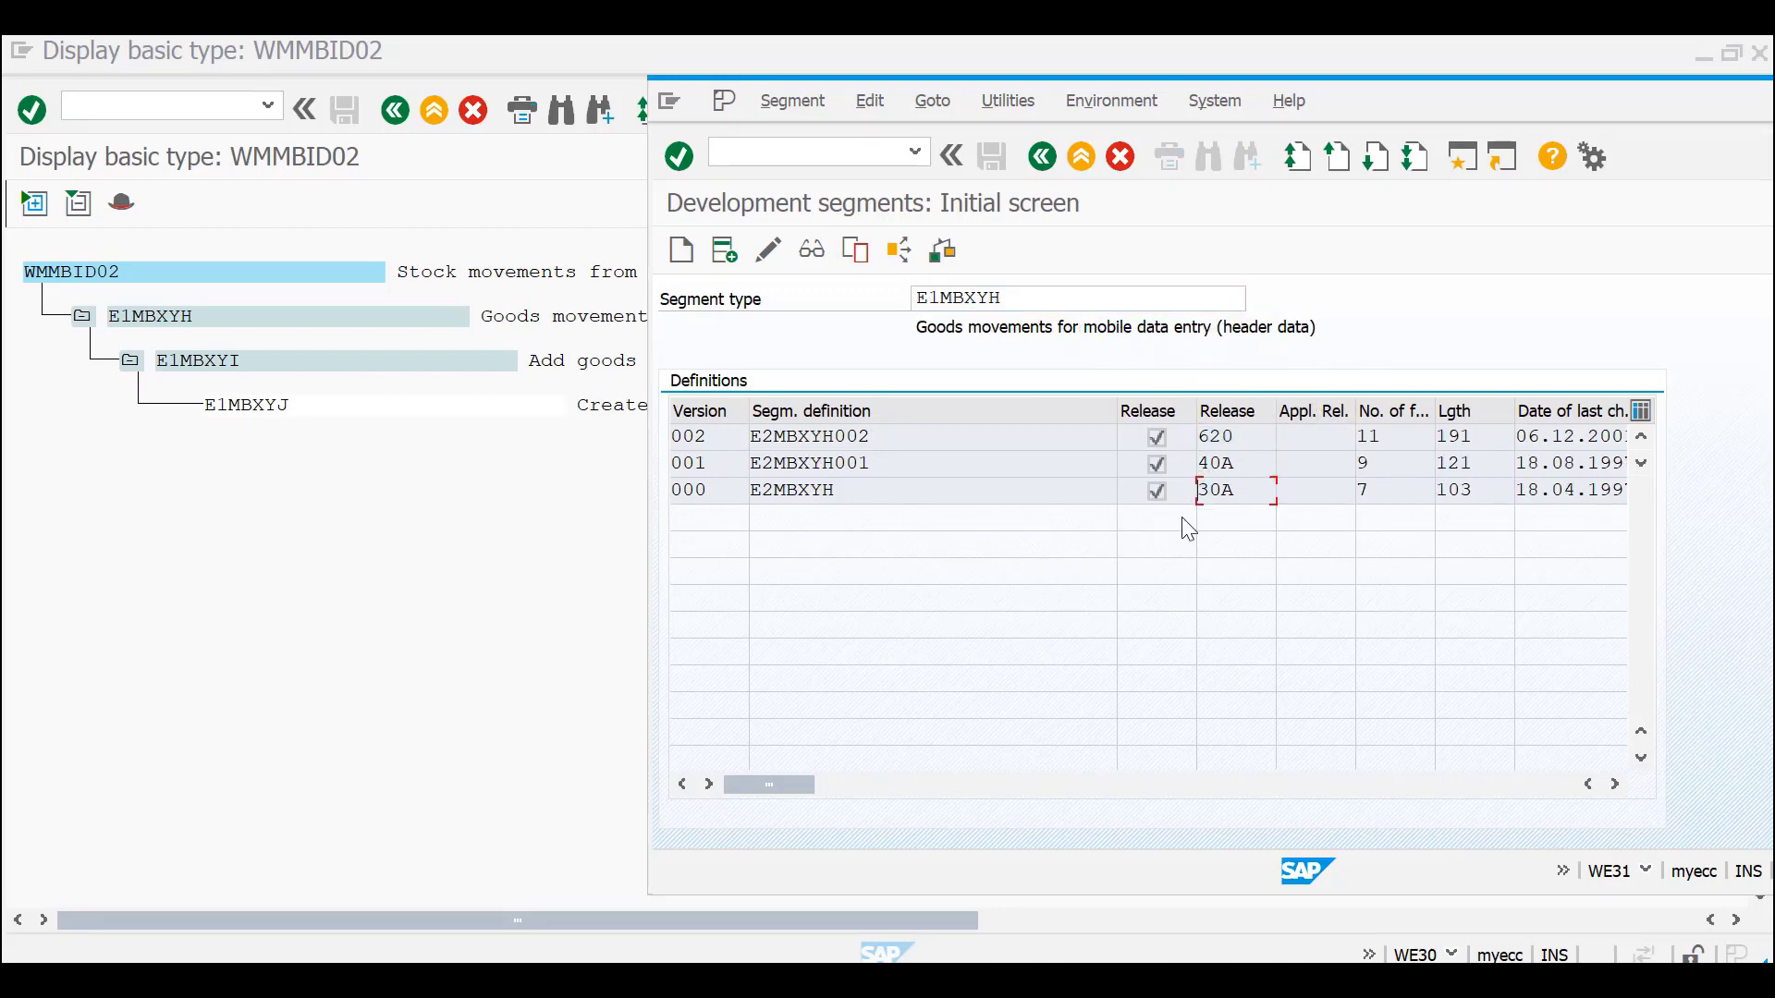
pyautogui.click(897, 444)
pyautogui.doubleClick(832, 436)
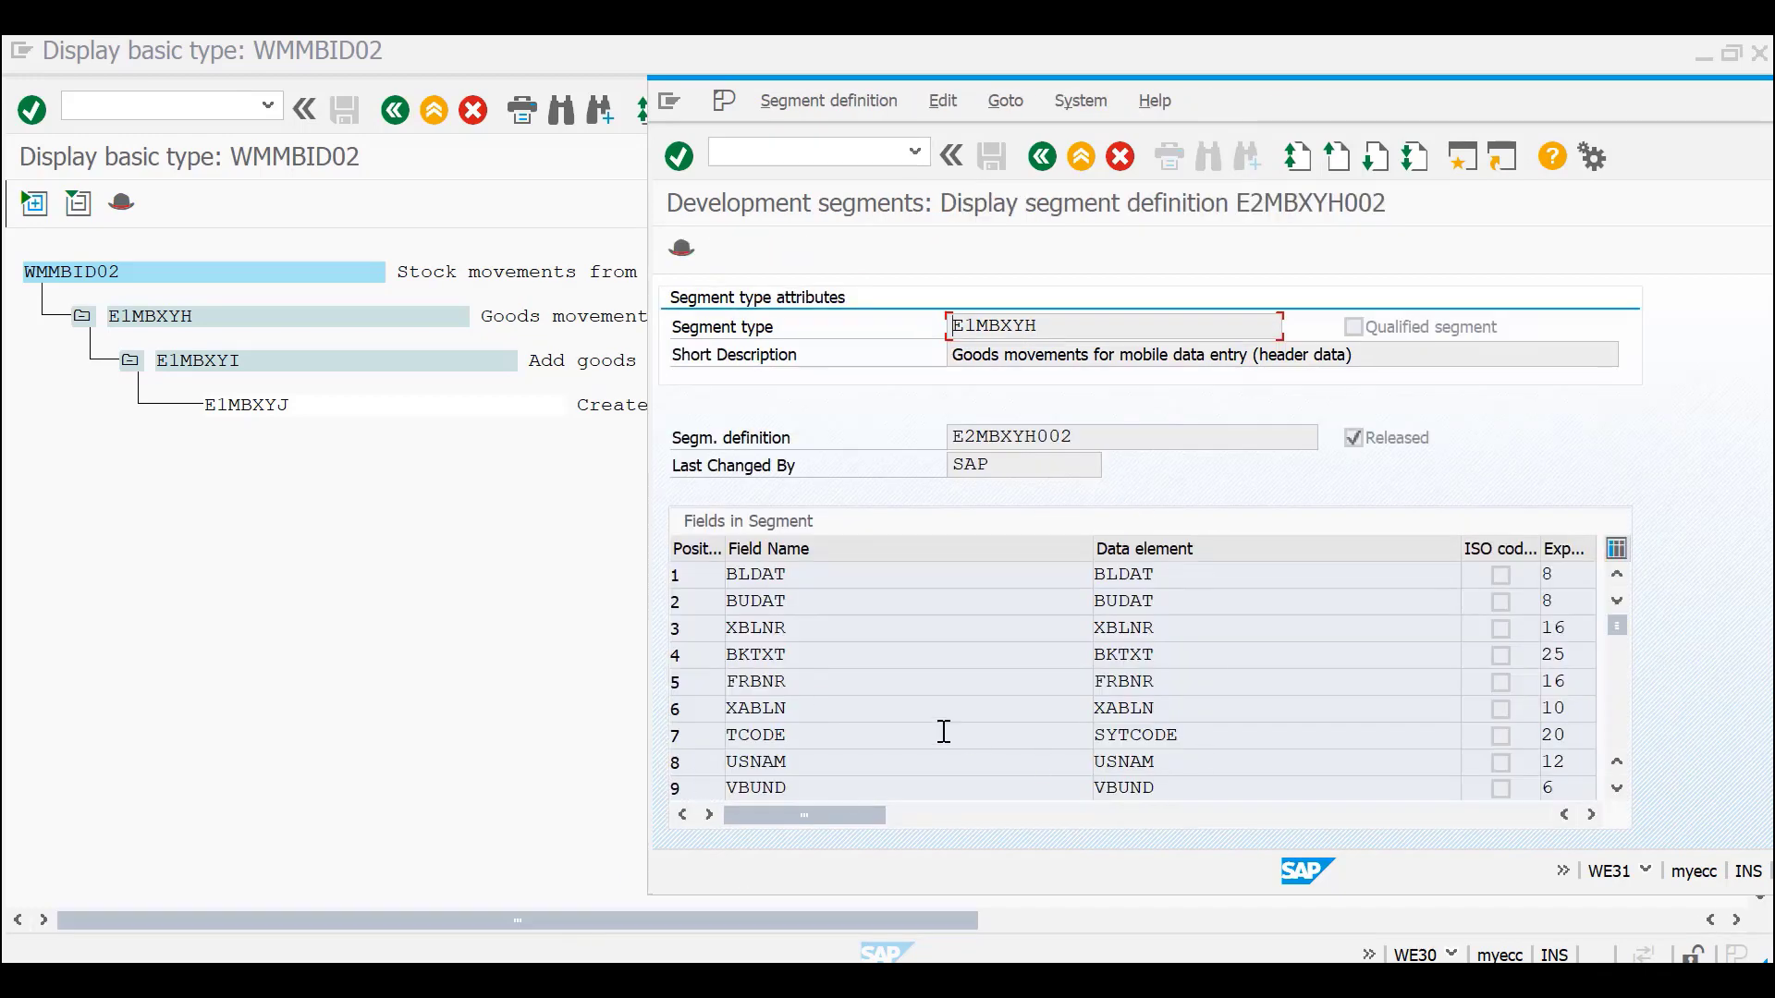
# - Maximize the segment window, narrow the ISO code column and widen the Export length column
pyautogui.scroll(-3, 897, 699)
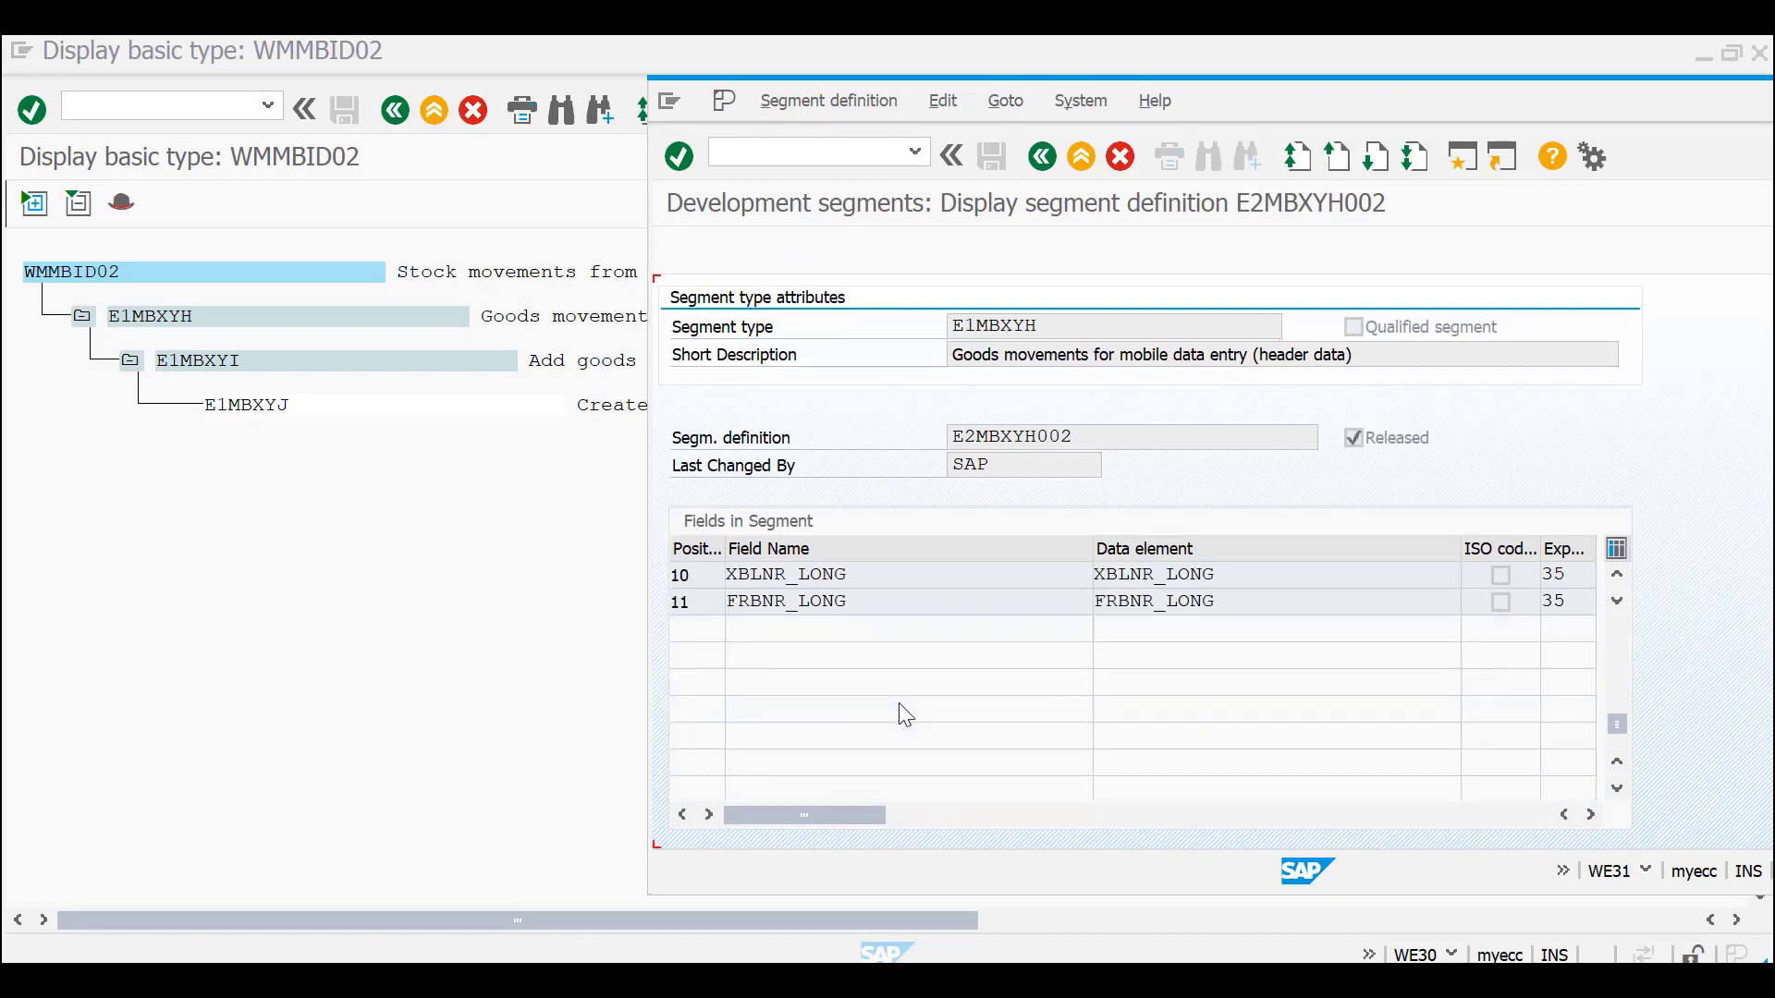
pyautogui.scroll(2, 899, 703)
pyautogui.scroll(1, 928, 706)
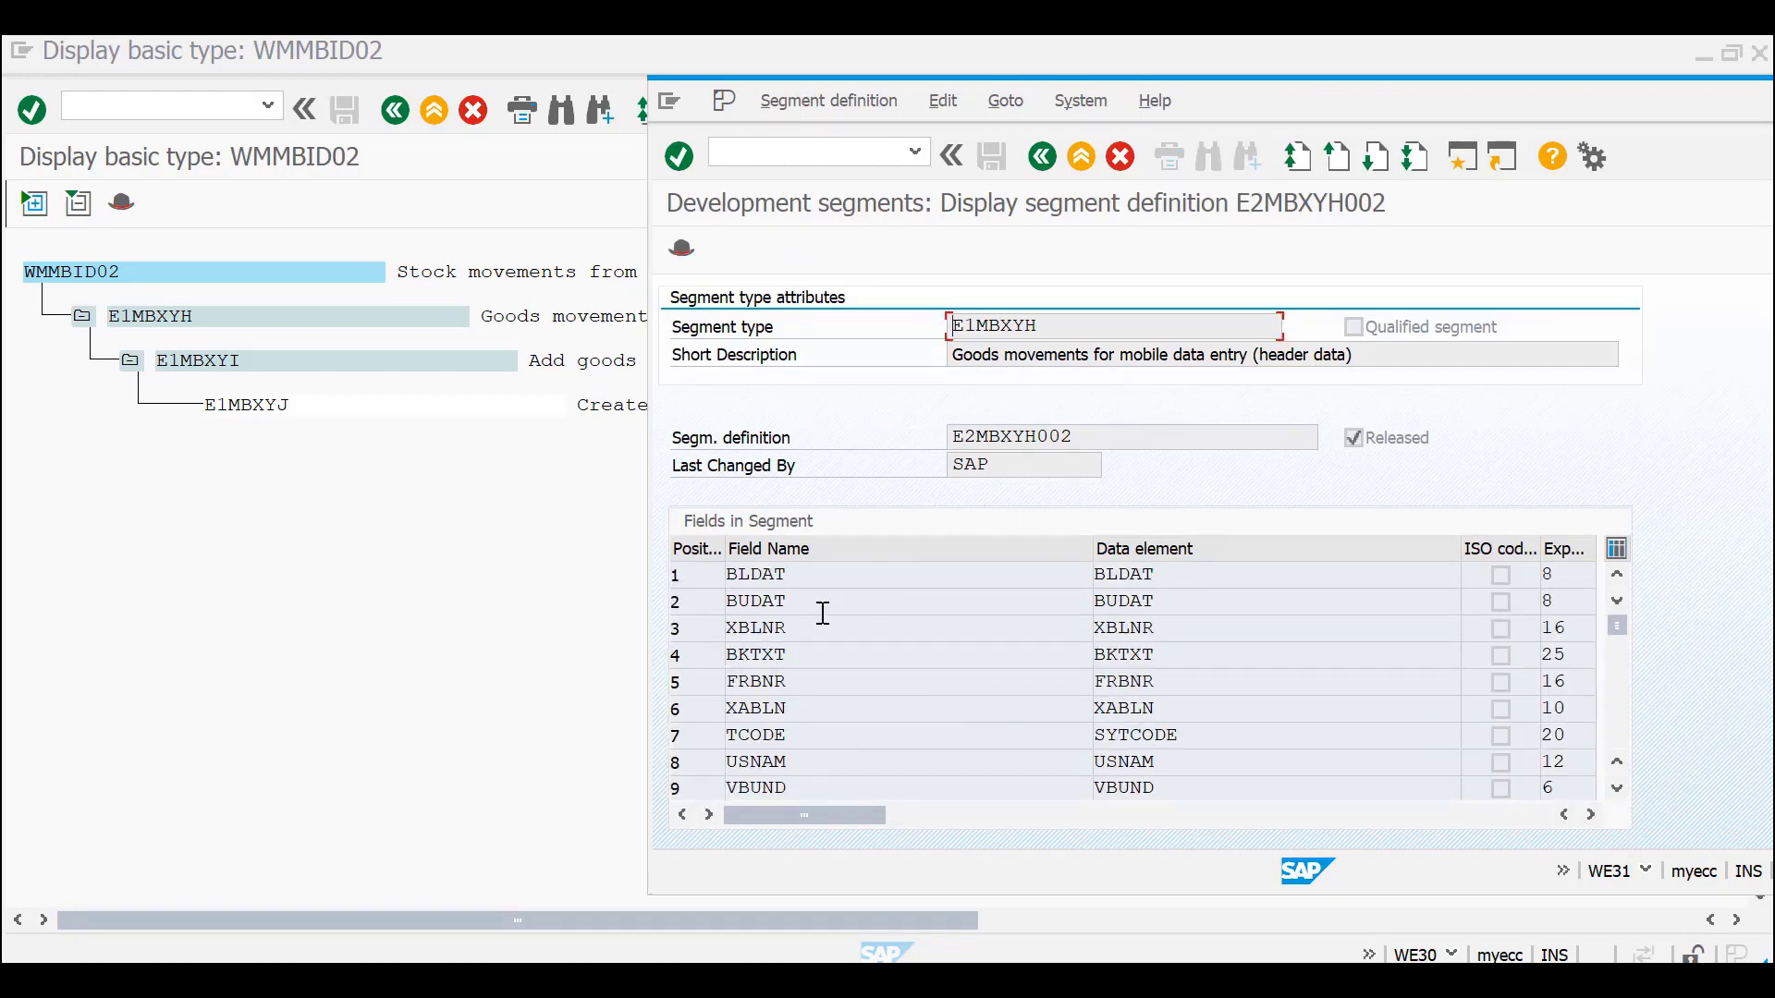
pyautogui.moveTo(1307, 101); pyautogui.dragTo(1323, 37)
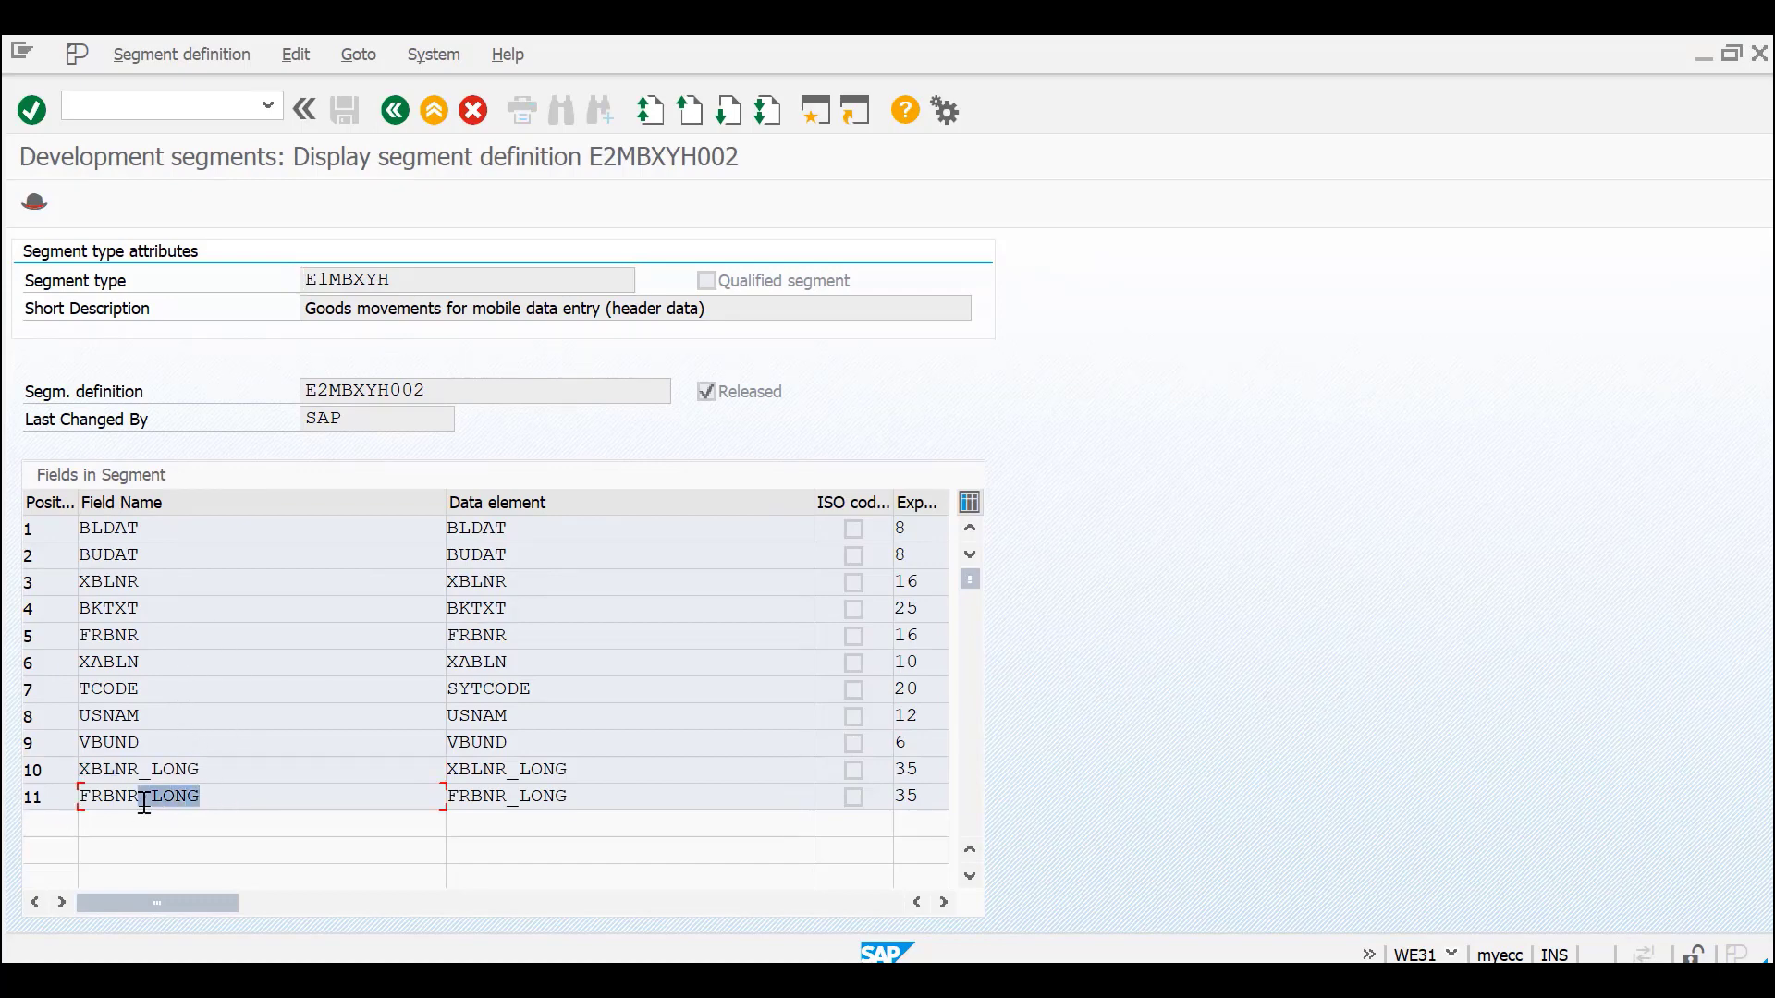
pyautogui.click(920, 796)
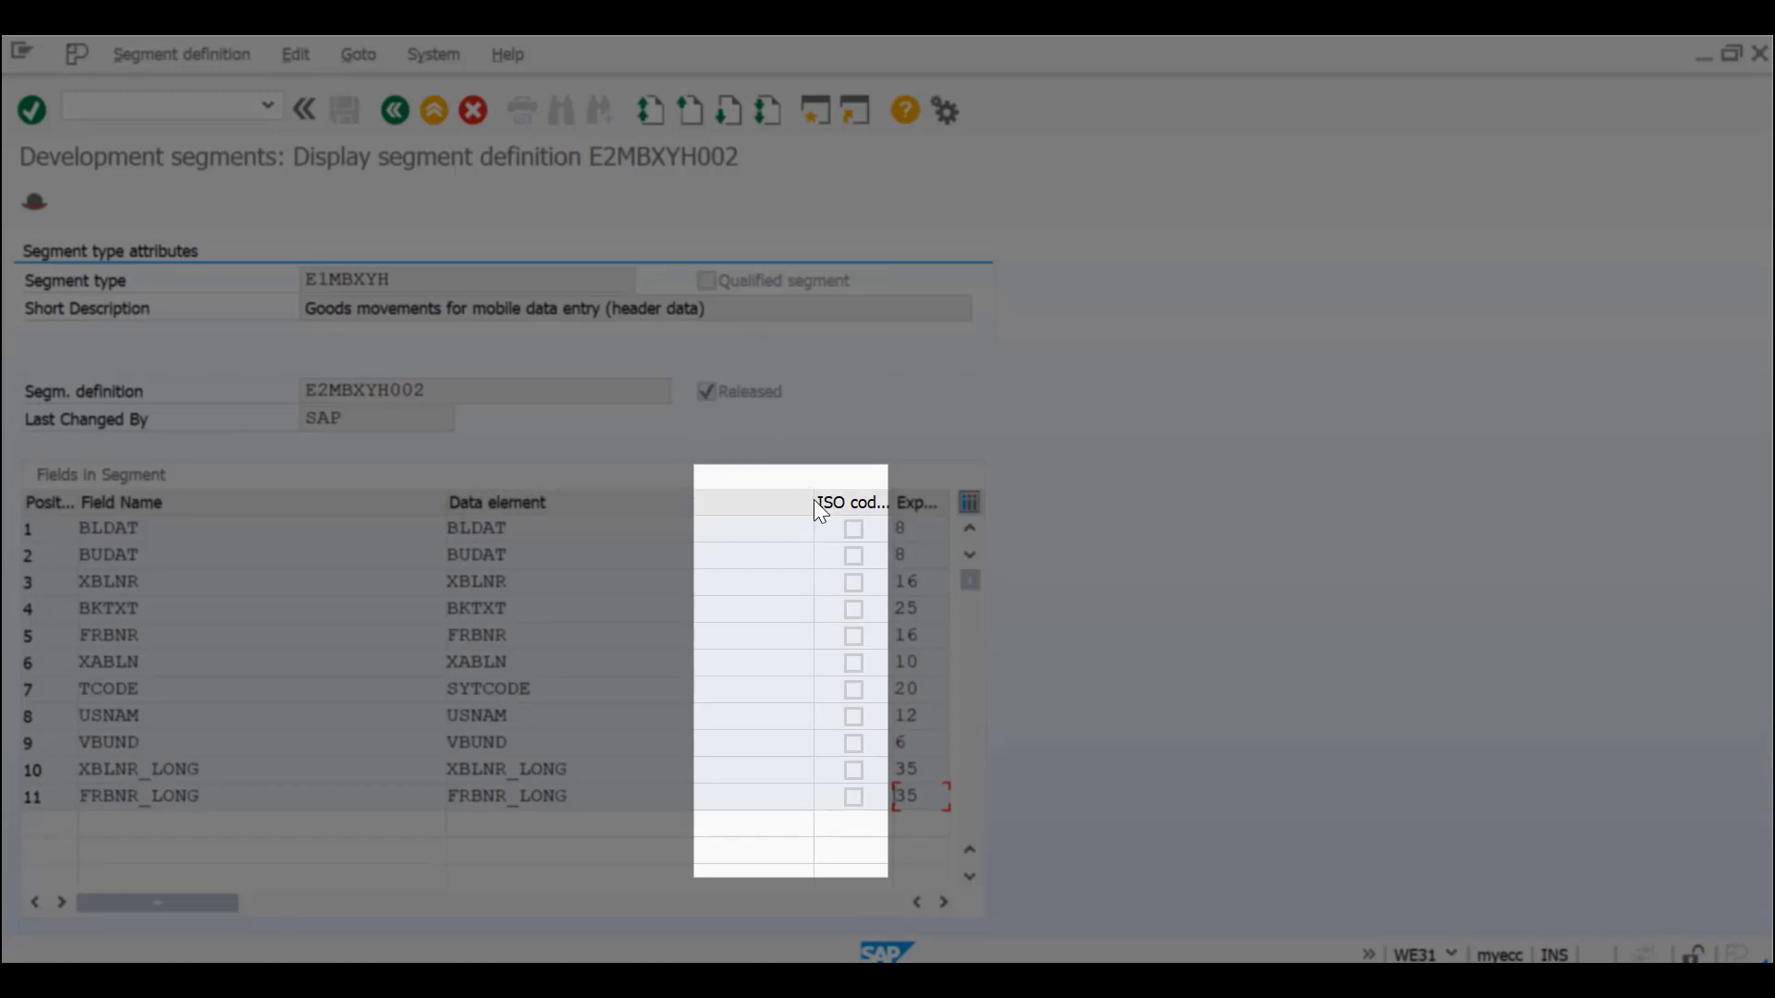
pyautogui.moveTo(813, 500); pyautogui.dragTo(671, 525)
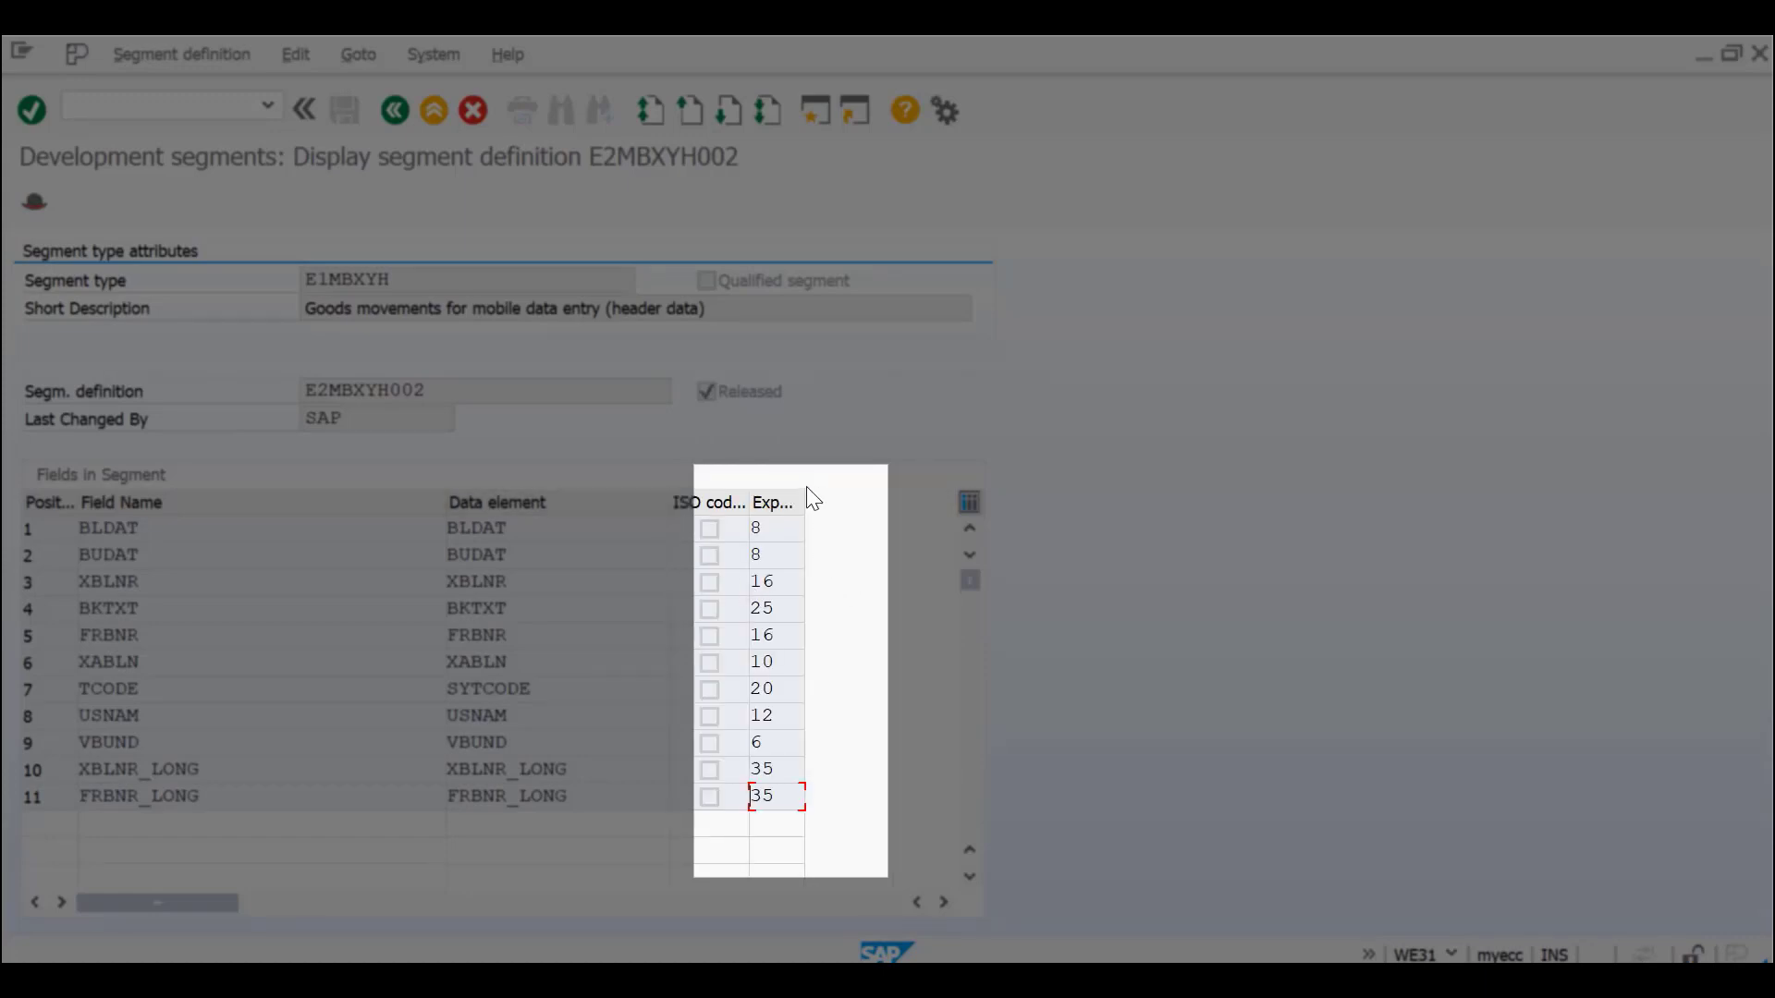
pyautogui.moveTo(807, 499); pyautogui.dragTo(948, 500)
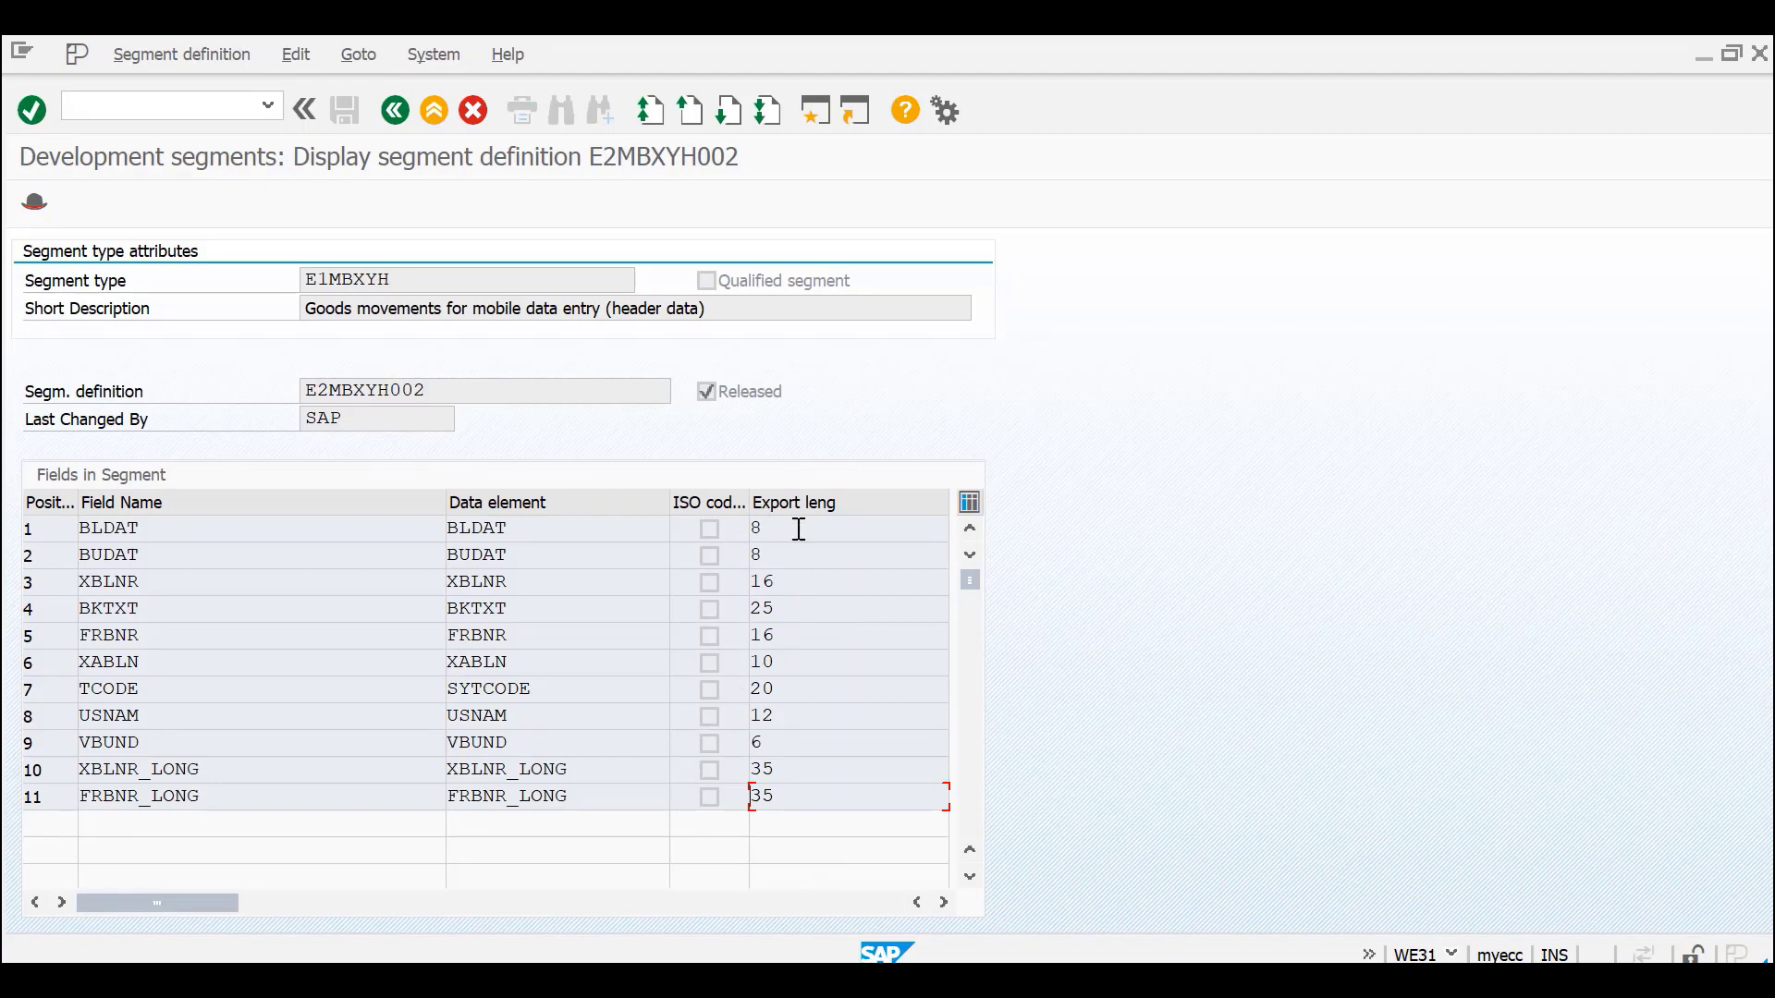
pyautogui.click(817, 502)
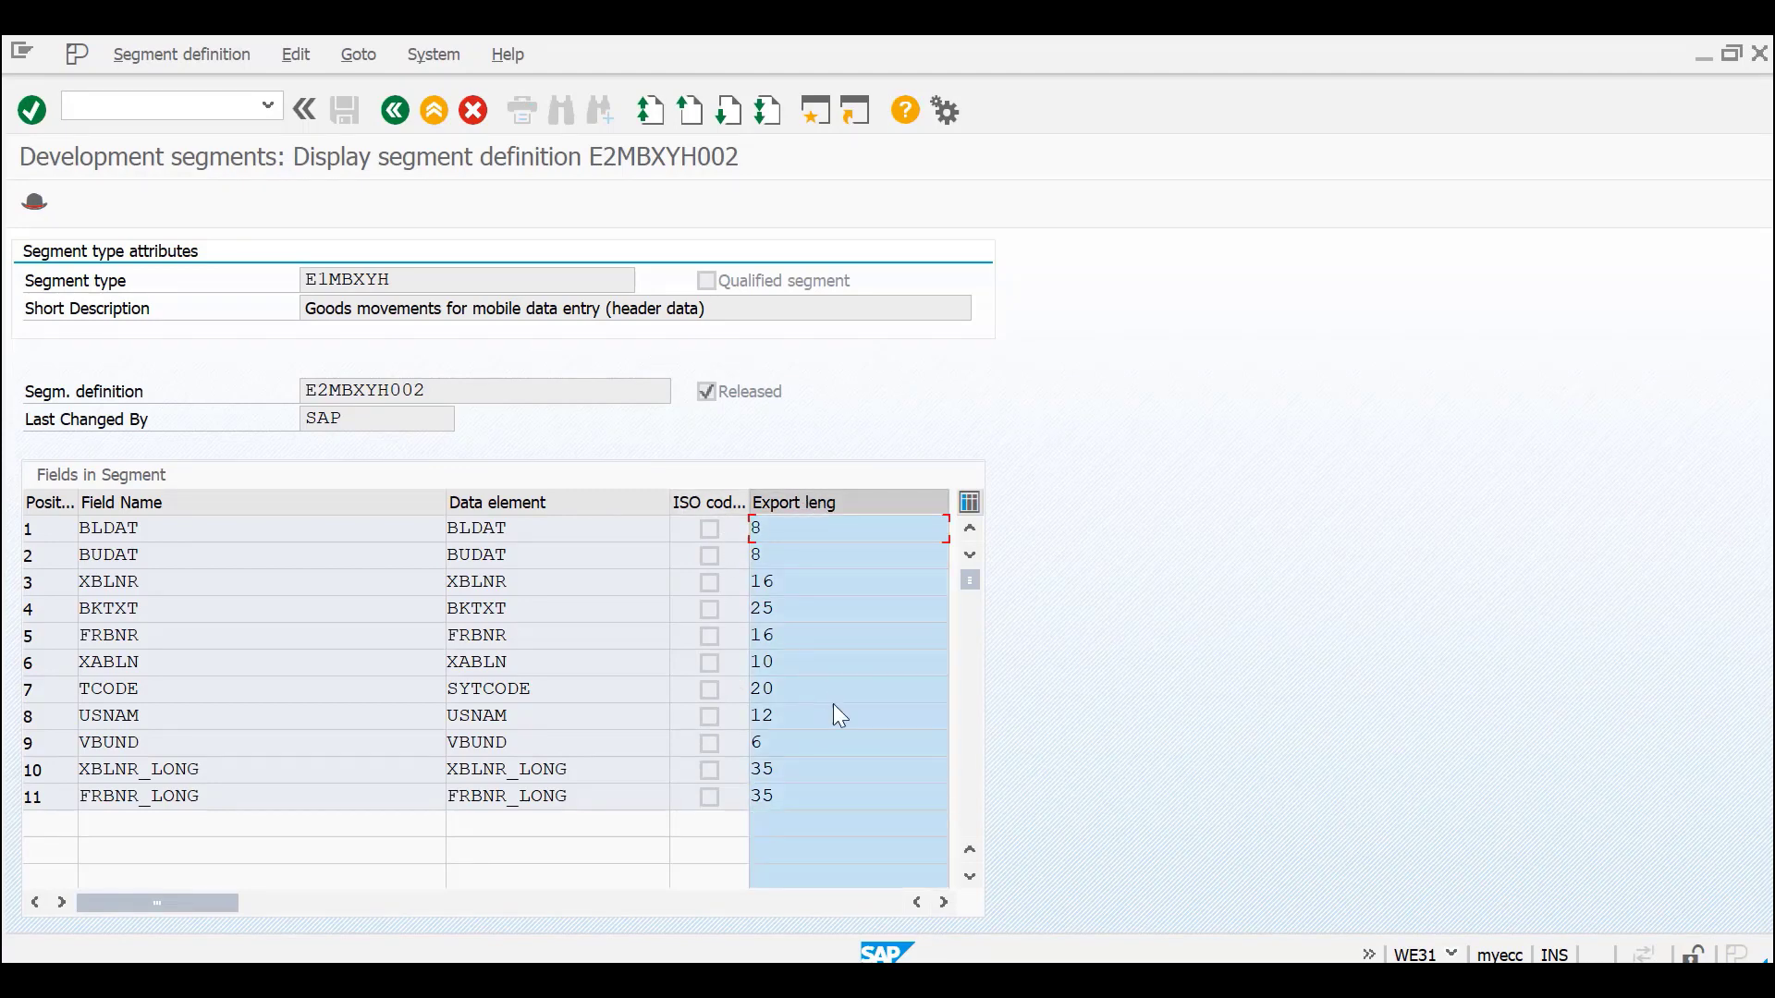
# - Check export lengths: BLDAT 8, BUDAT 8, XBLNR 16, FRBNR 16, BKTXT 25
pyautogui.click(190, 527)
pyautogui.click(791, 529)
pyautogui.click(165, 555)
pyautogui.click(776, 554)
pyautogui.click(168, 582)
pyautogui.click(847, 588)
pyautogui.click(159, 631)
pyautogui.click(192, 617)
pyautogui.click(779, 631)
pyautogui.press('Up')
# - Review XBLNR_LONG, FRBNR_LONG, XABLN and USNAM, rechecking XBLNR and FRBNR lengths of 16
pyautogui.click(198, 550)
pyautogui.click(227, 774)
pyautogui.click(154, 801)
pyautogui.click(155, 665)
pyautogui.click(148, 723)
pyautogui.click(819, 580)
pyautogui.click(126, 590)
pyautogui.click(793, 582)
pyautogui.click(762, 636)
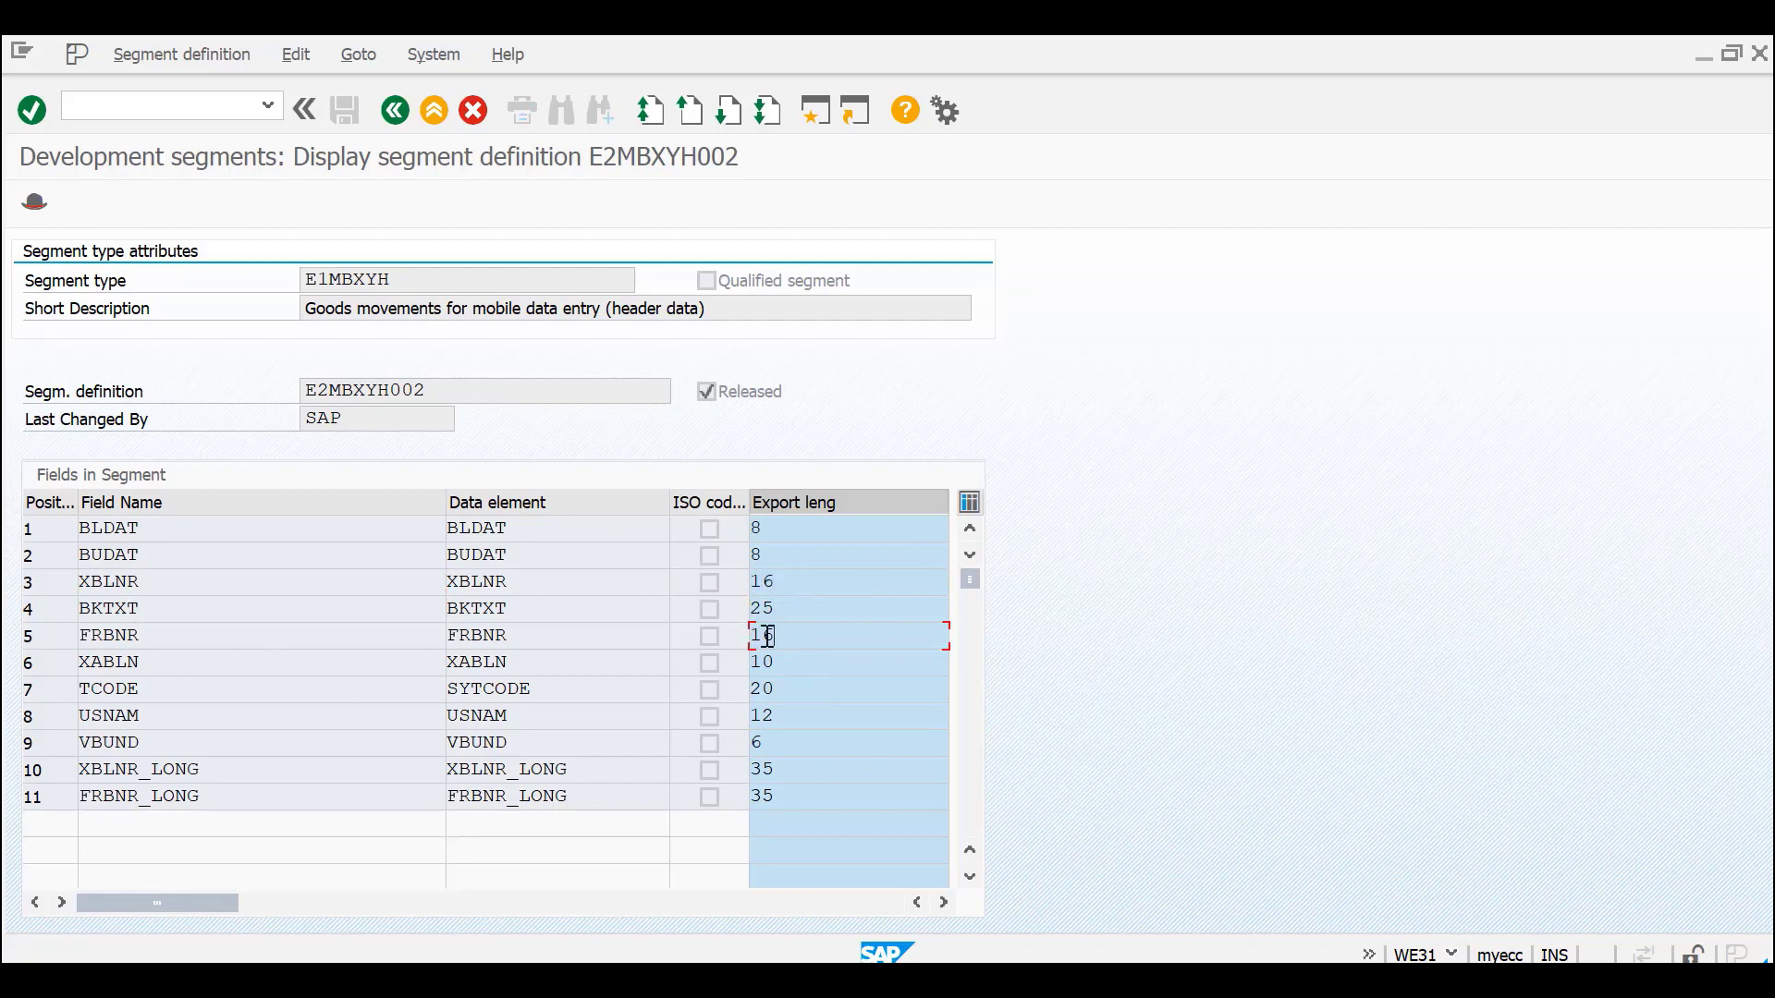
# - Change the segment type to E1MBXYI and open its latest definition, E2MBXYI002
pyautogui.click(395, 110)
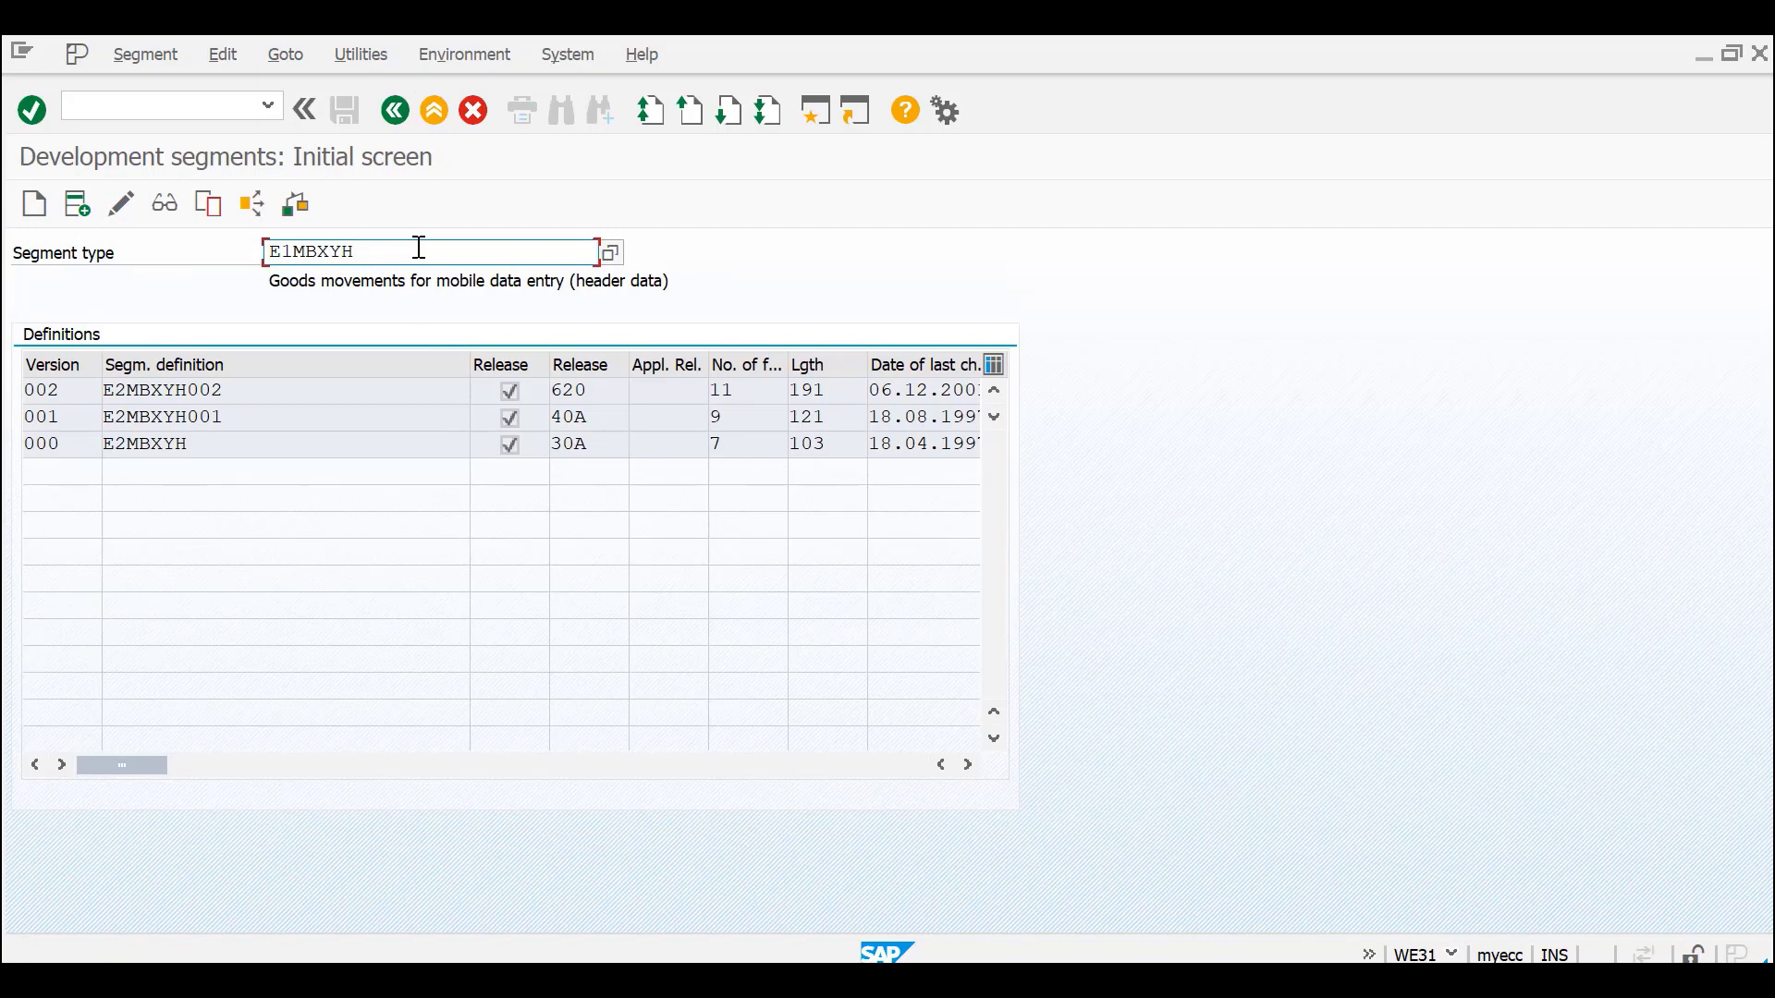
pyautogui.press('BackSpace')
pyautogui.write('I')
pyautogui.press('Return')
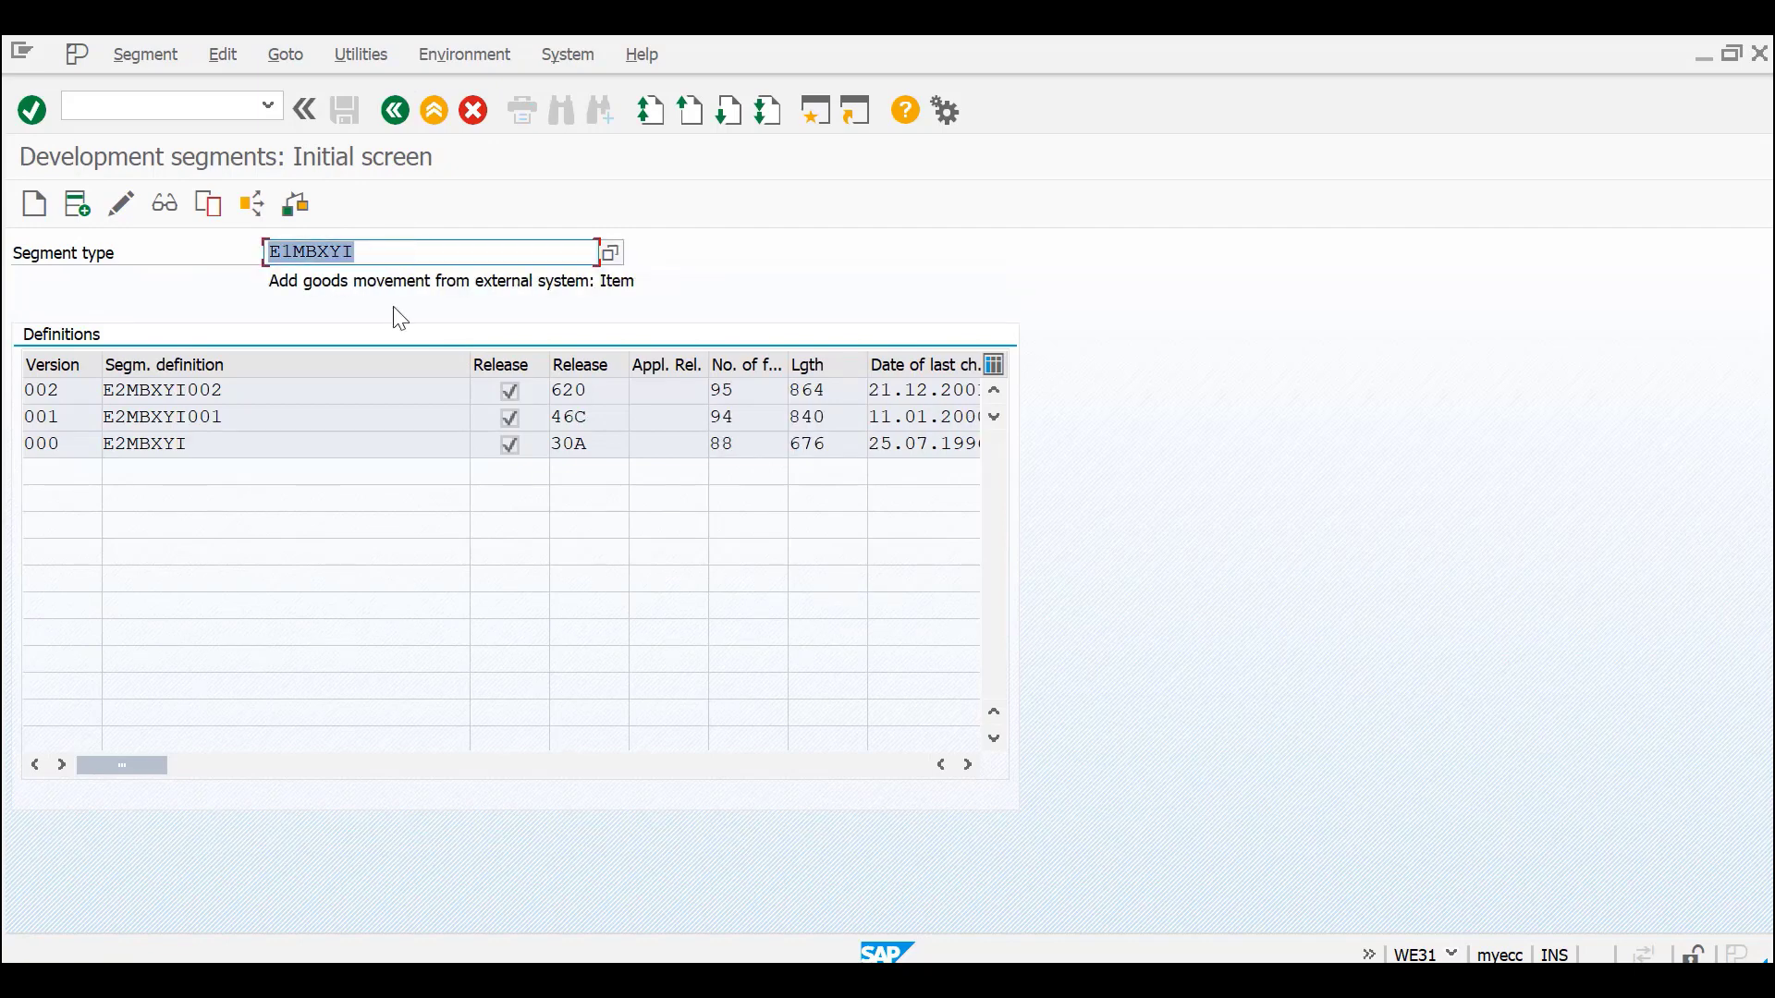
pyautogui.click(99, 395)
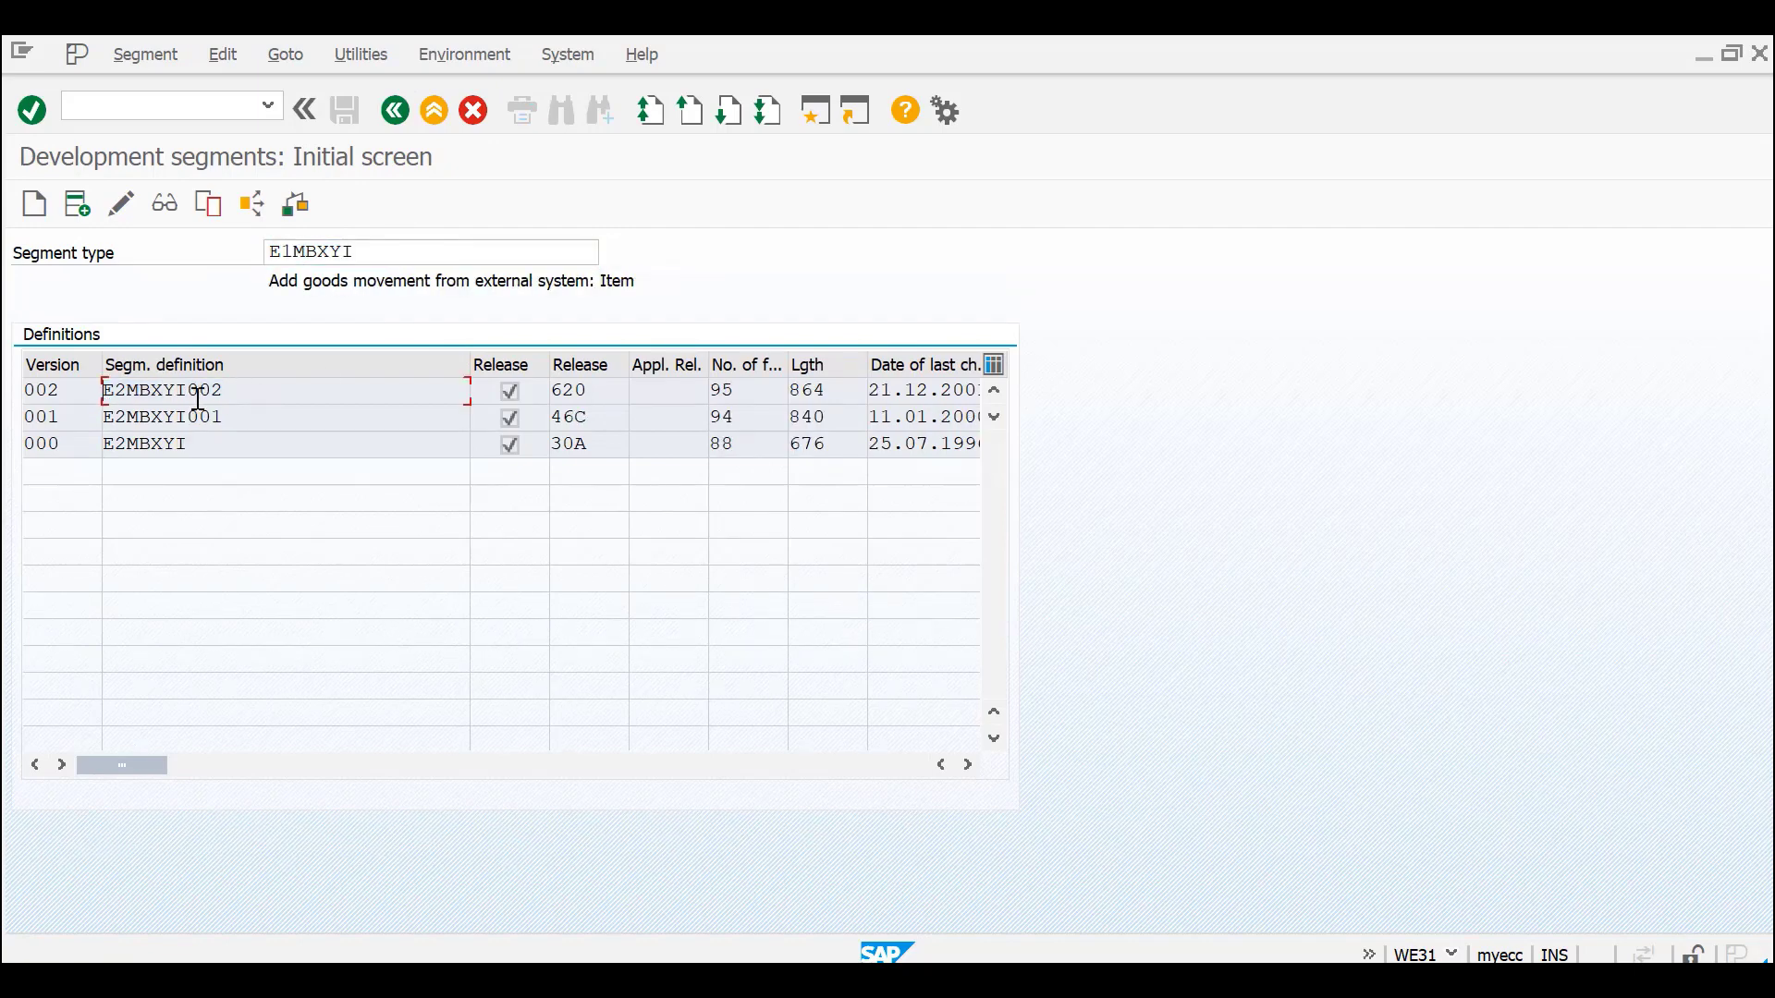
pyautogui.doubleClick(182, 395)
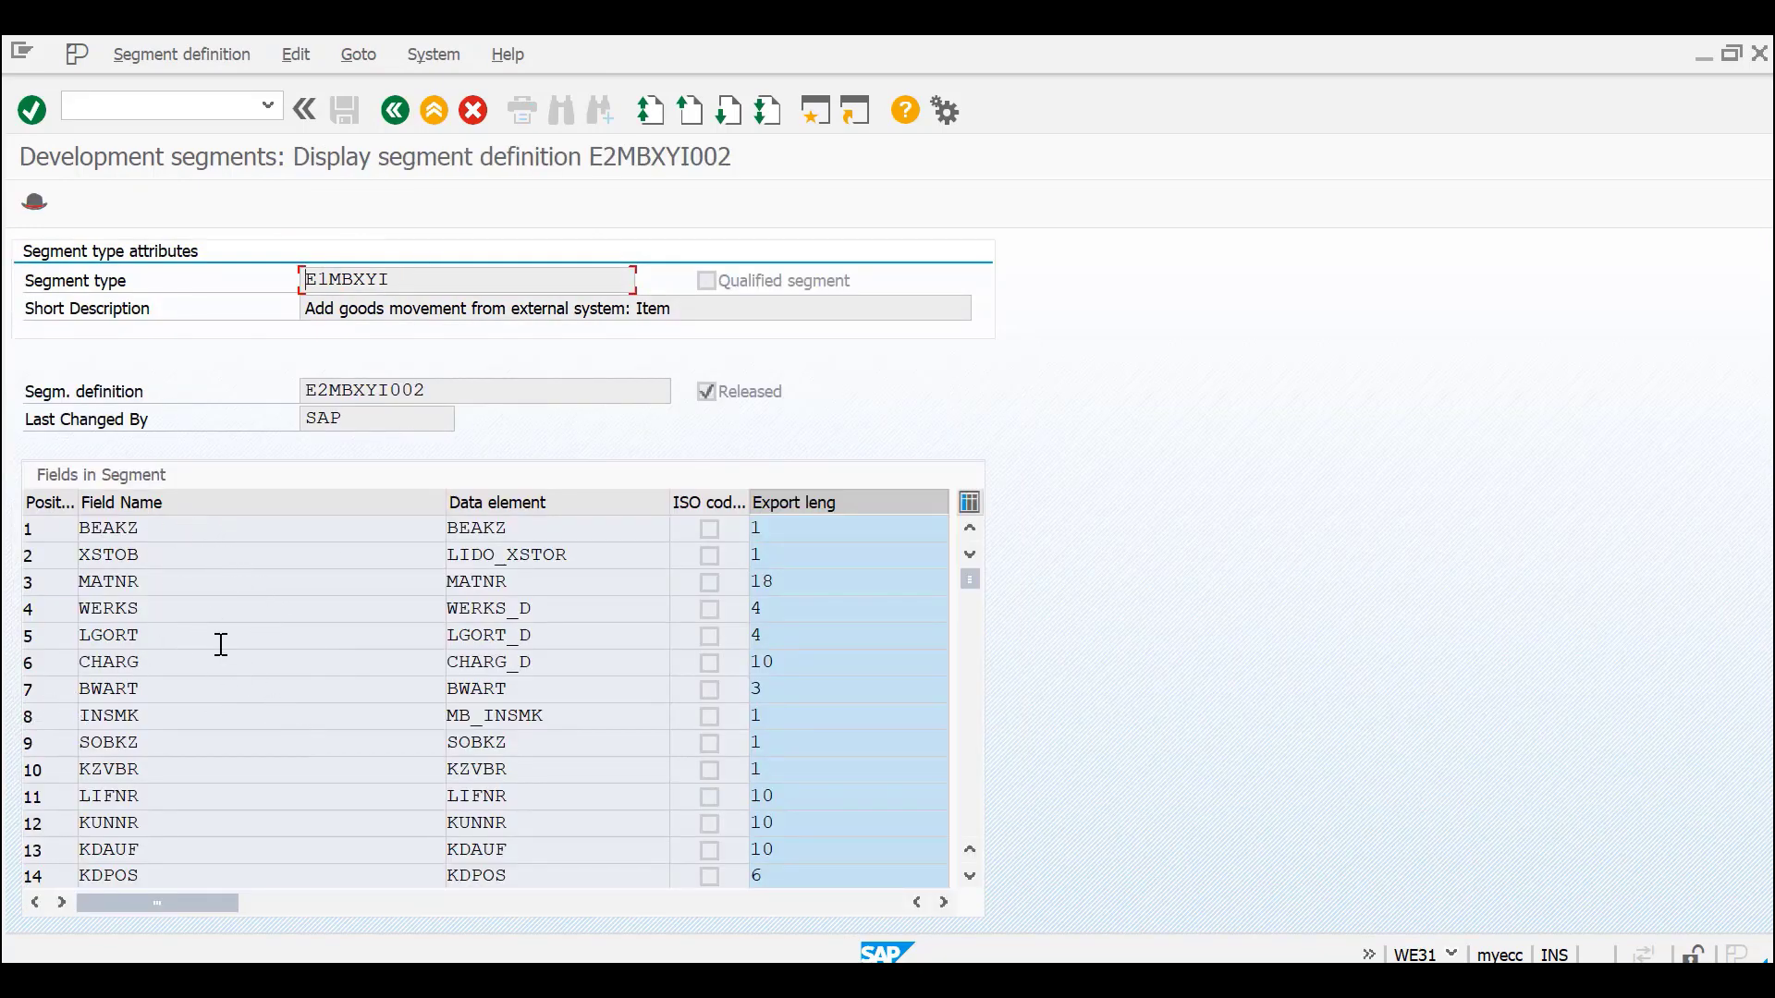
# - Review fields MATNR, CHARG, BWART and INSMK in the E2MBXYI002 field list
pyautogui.click(134, 584)
pyautogui.doubleClick(106, 611)
pyautogui.moveTo(166, 662); pyautogui.dragTo(19, 676)
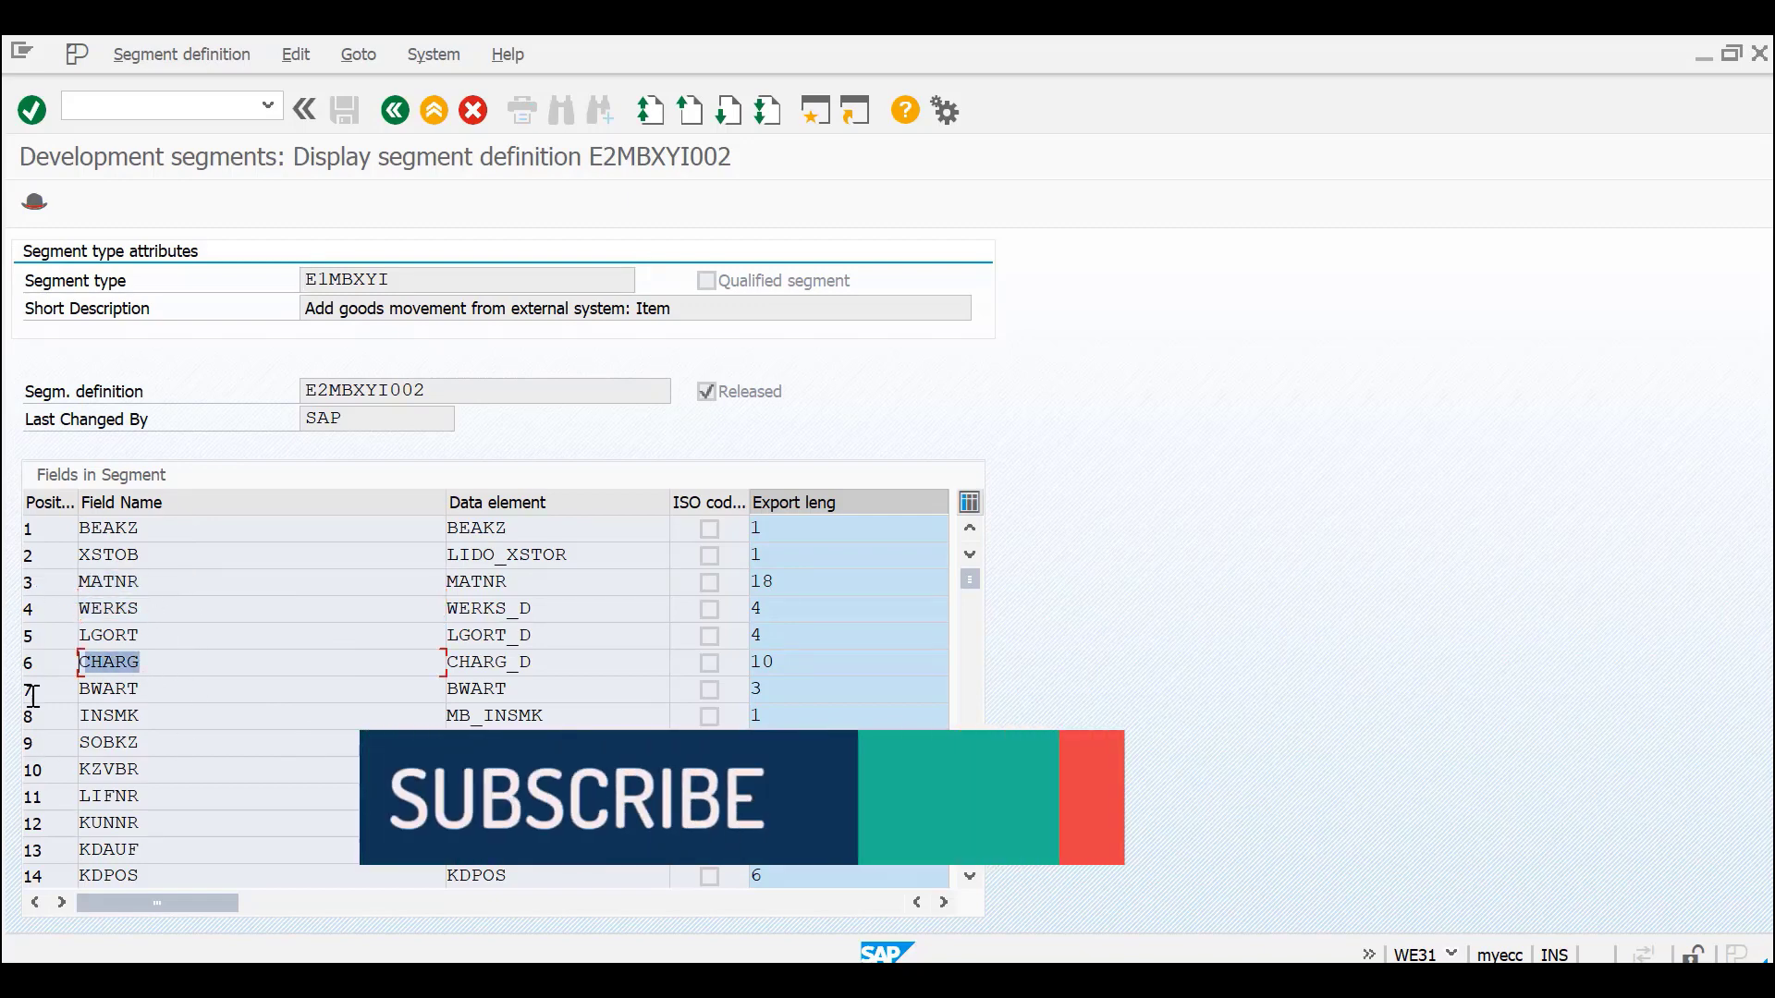
pyautogui.click(179, 700)
pyautogui.scroll(-1, 262, 716)
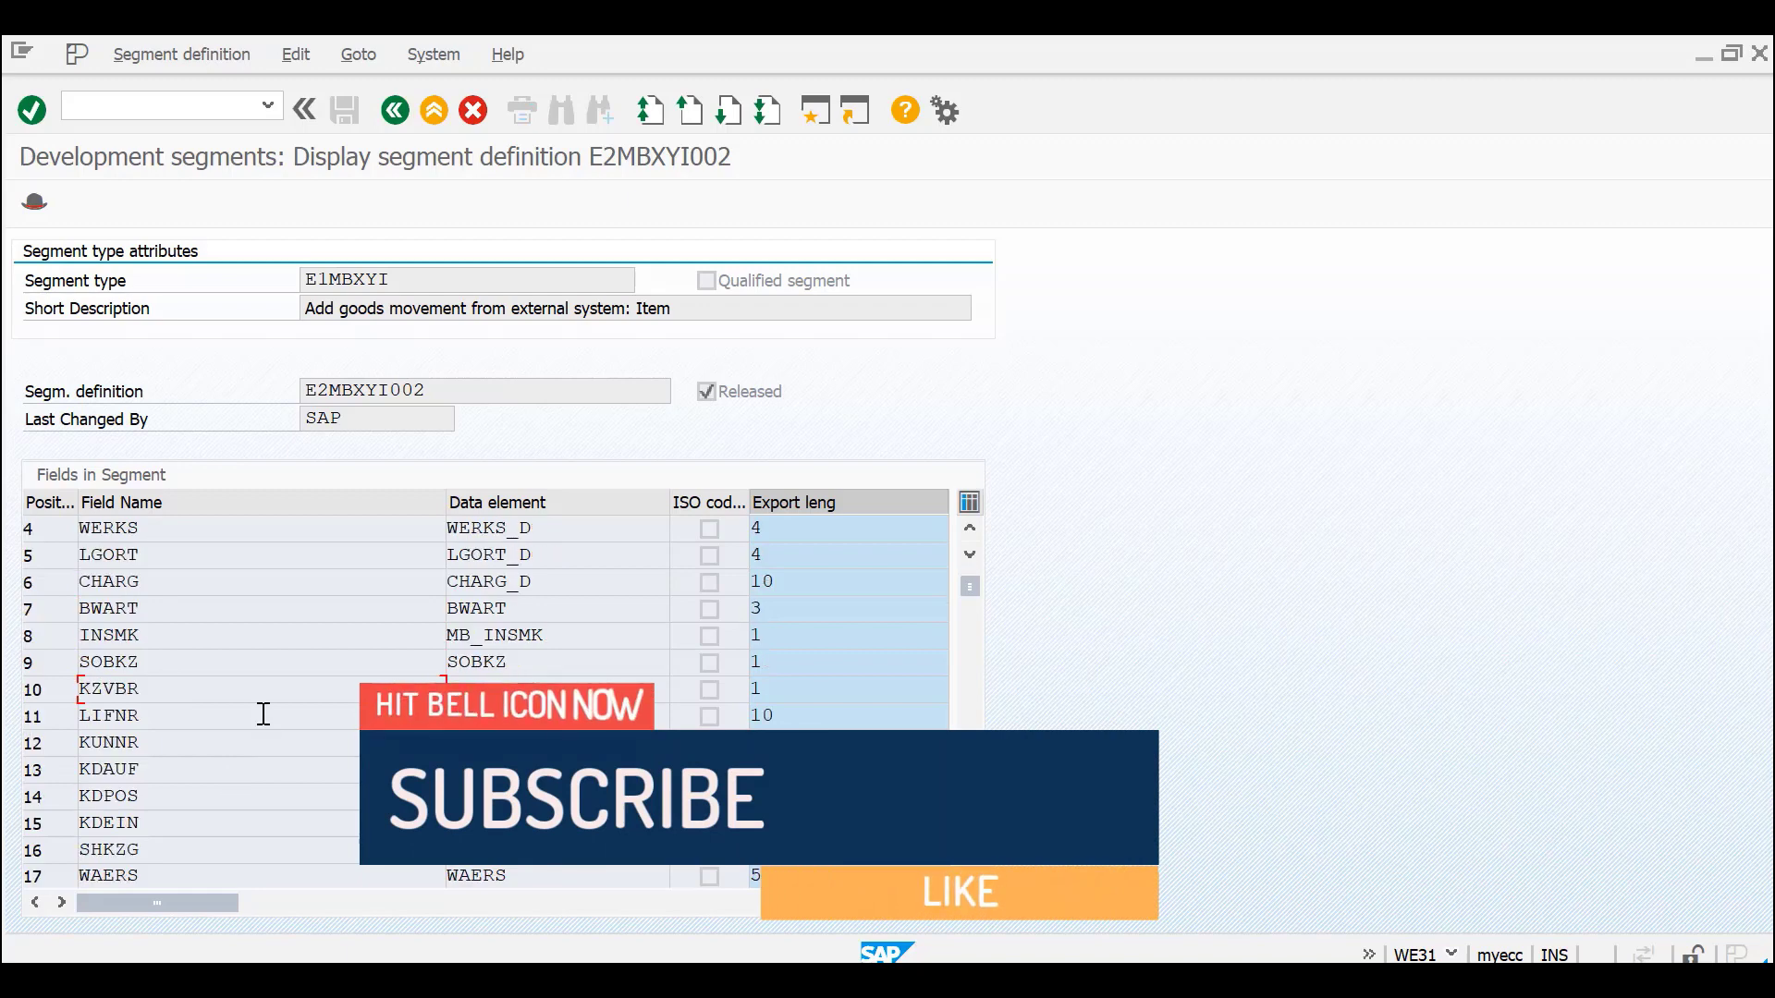
pyautogui.click(159, 638)
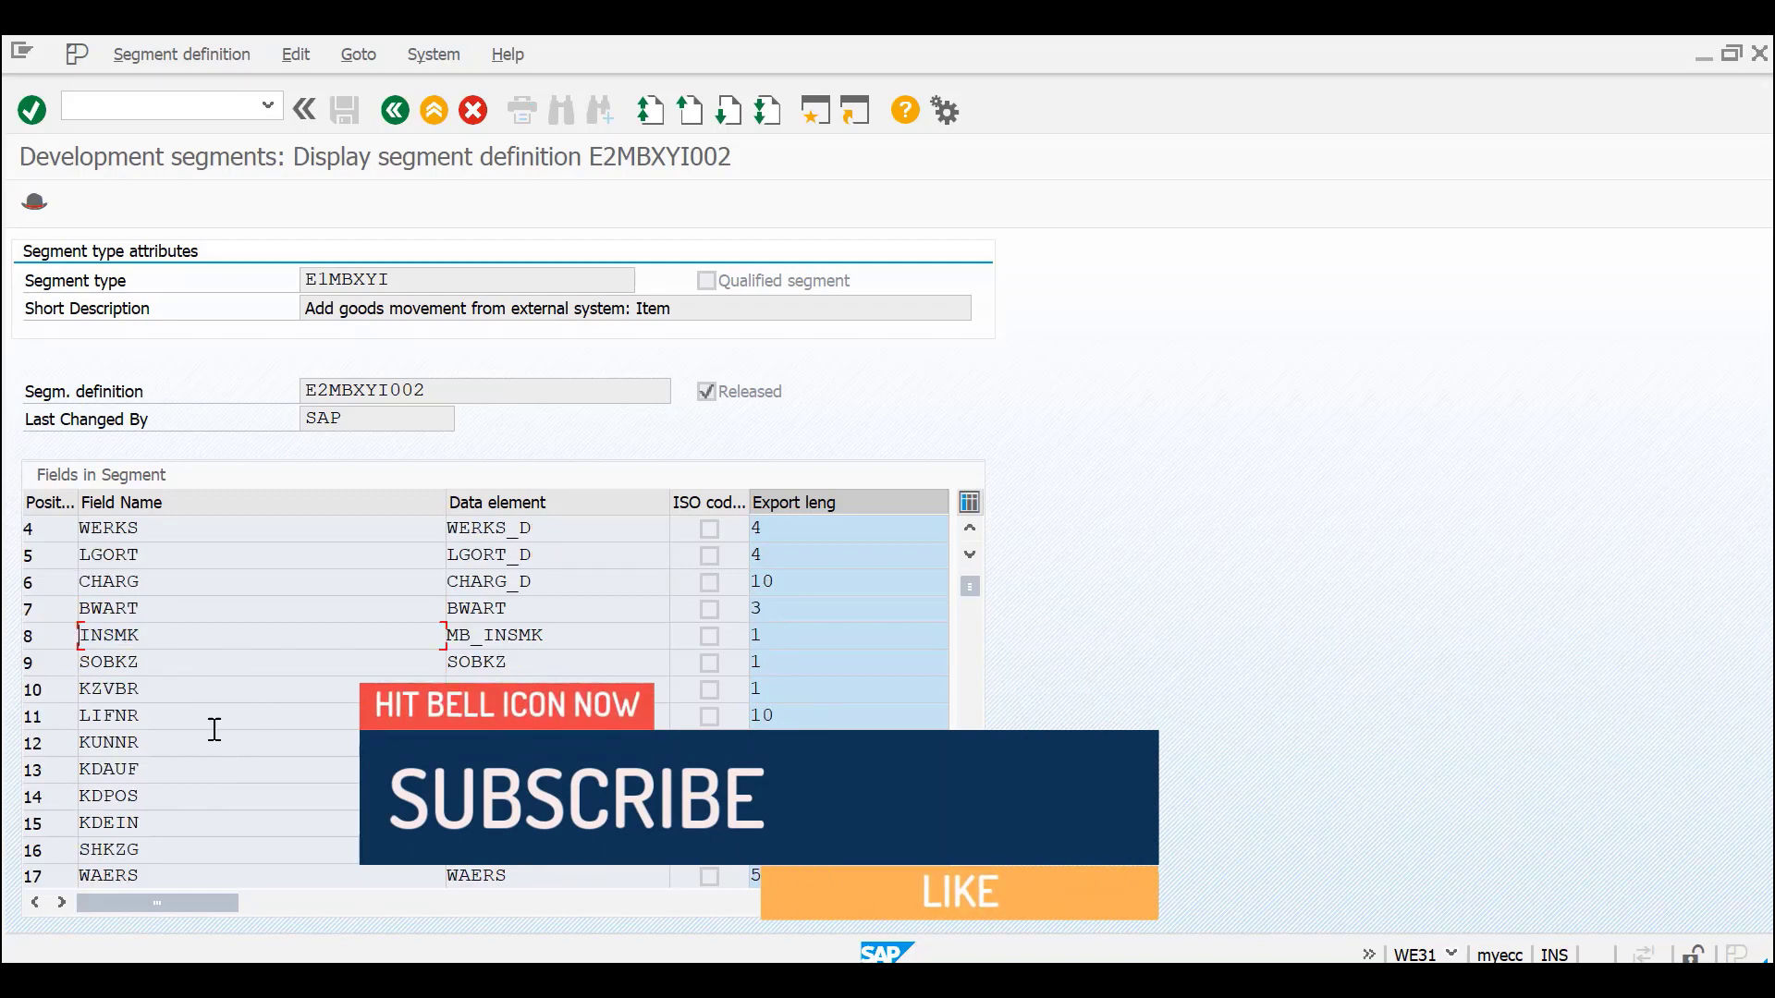
pyautogui.scroll(-2, 189, 725)
pyautogui.scroll(1, 196, 723)
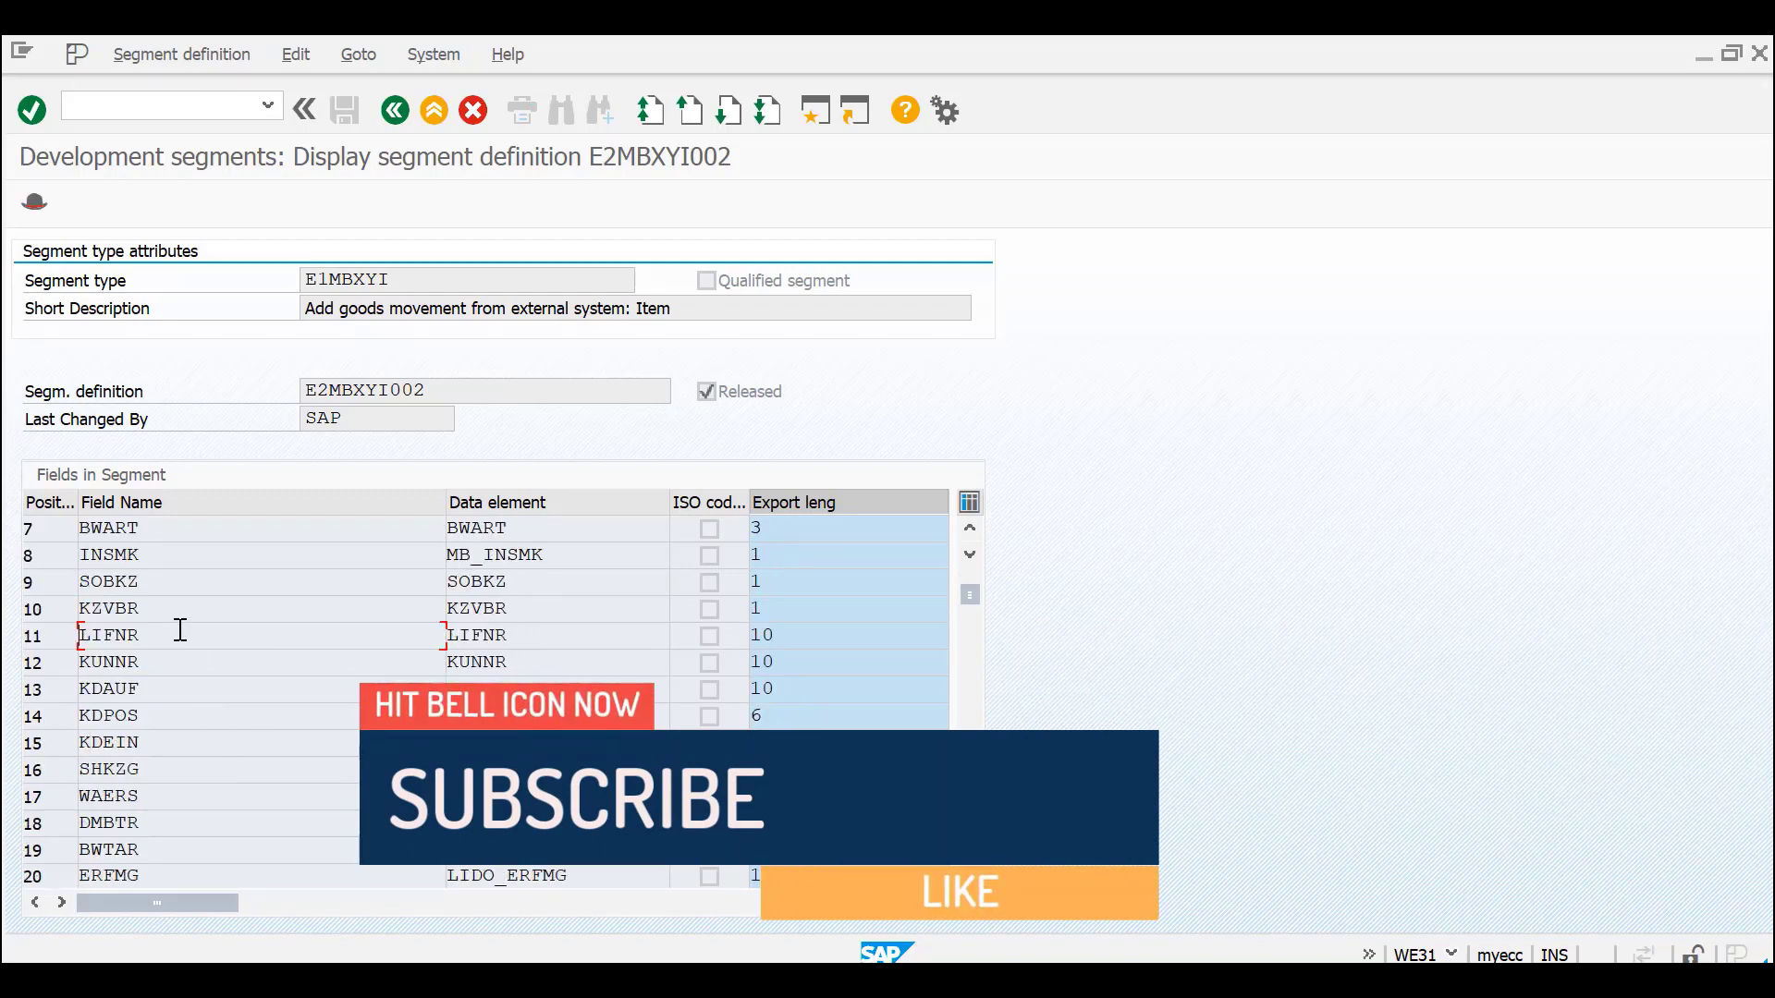
# - Continue reviewing fields SOBKZ, LIFNR, ERFMG and SGTXT further down the list
pyautogui.click(153, 584)
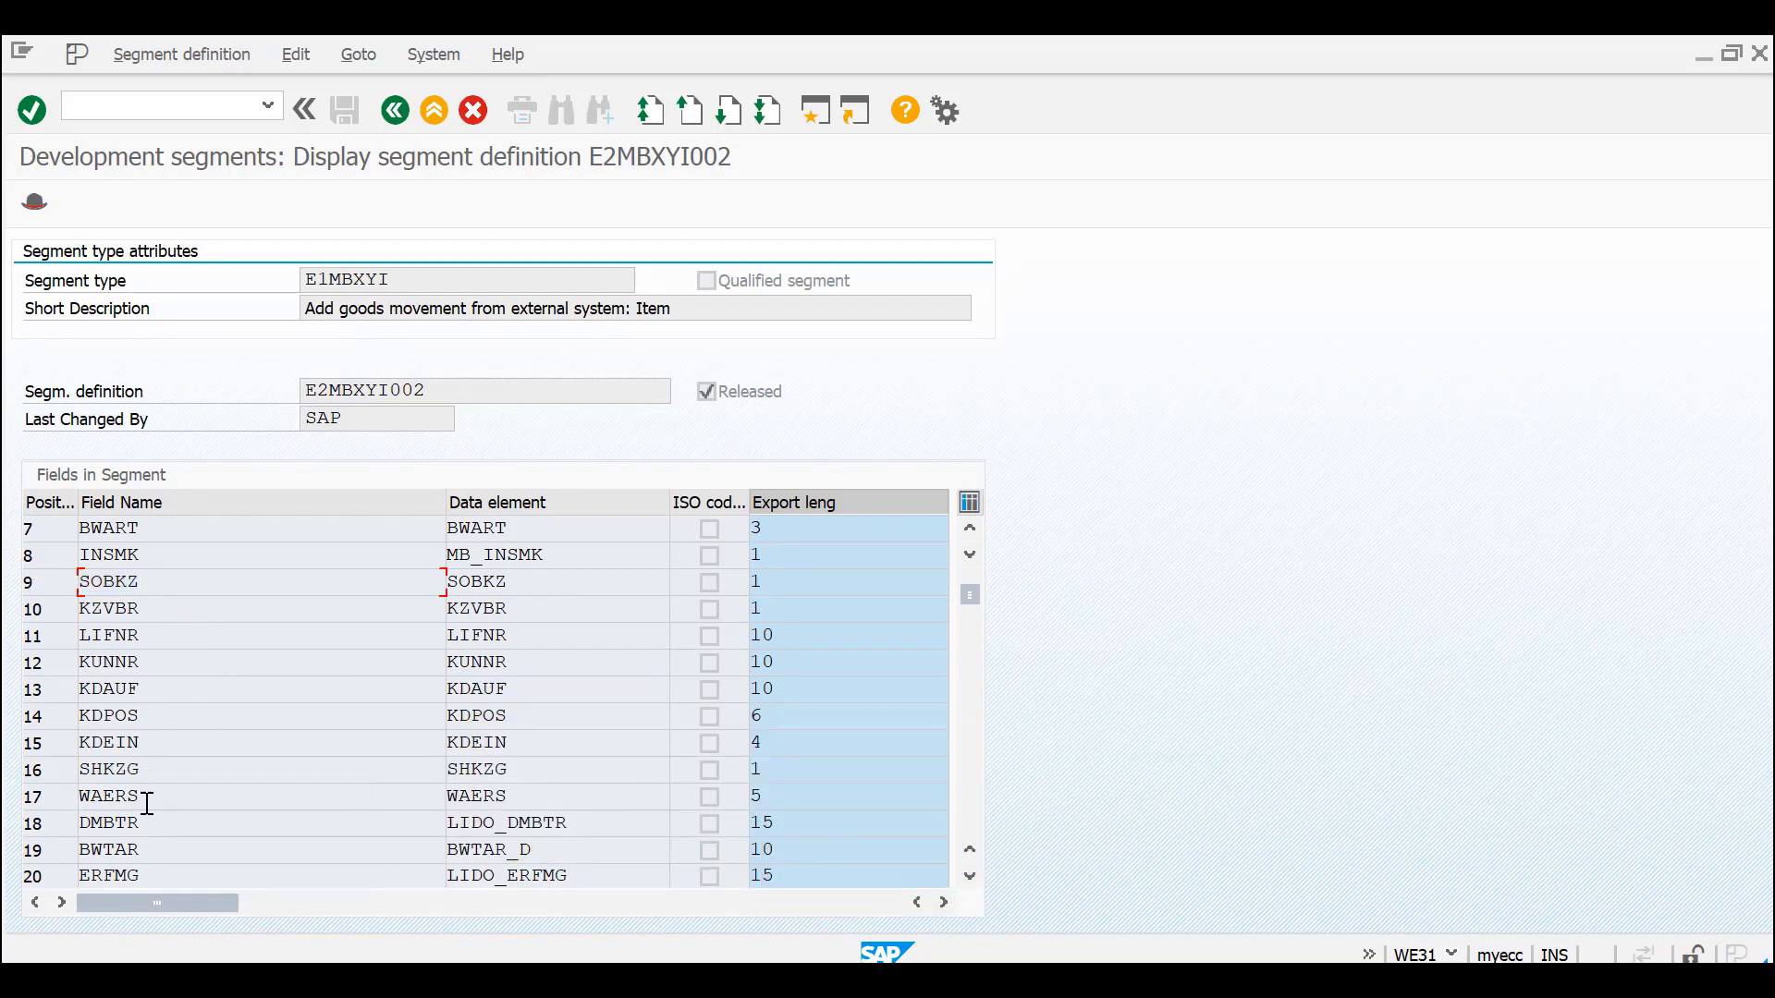
pyautogui.click(147, 634)
pyautogui.scroll(-2, 198, 751)
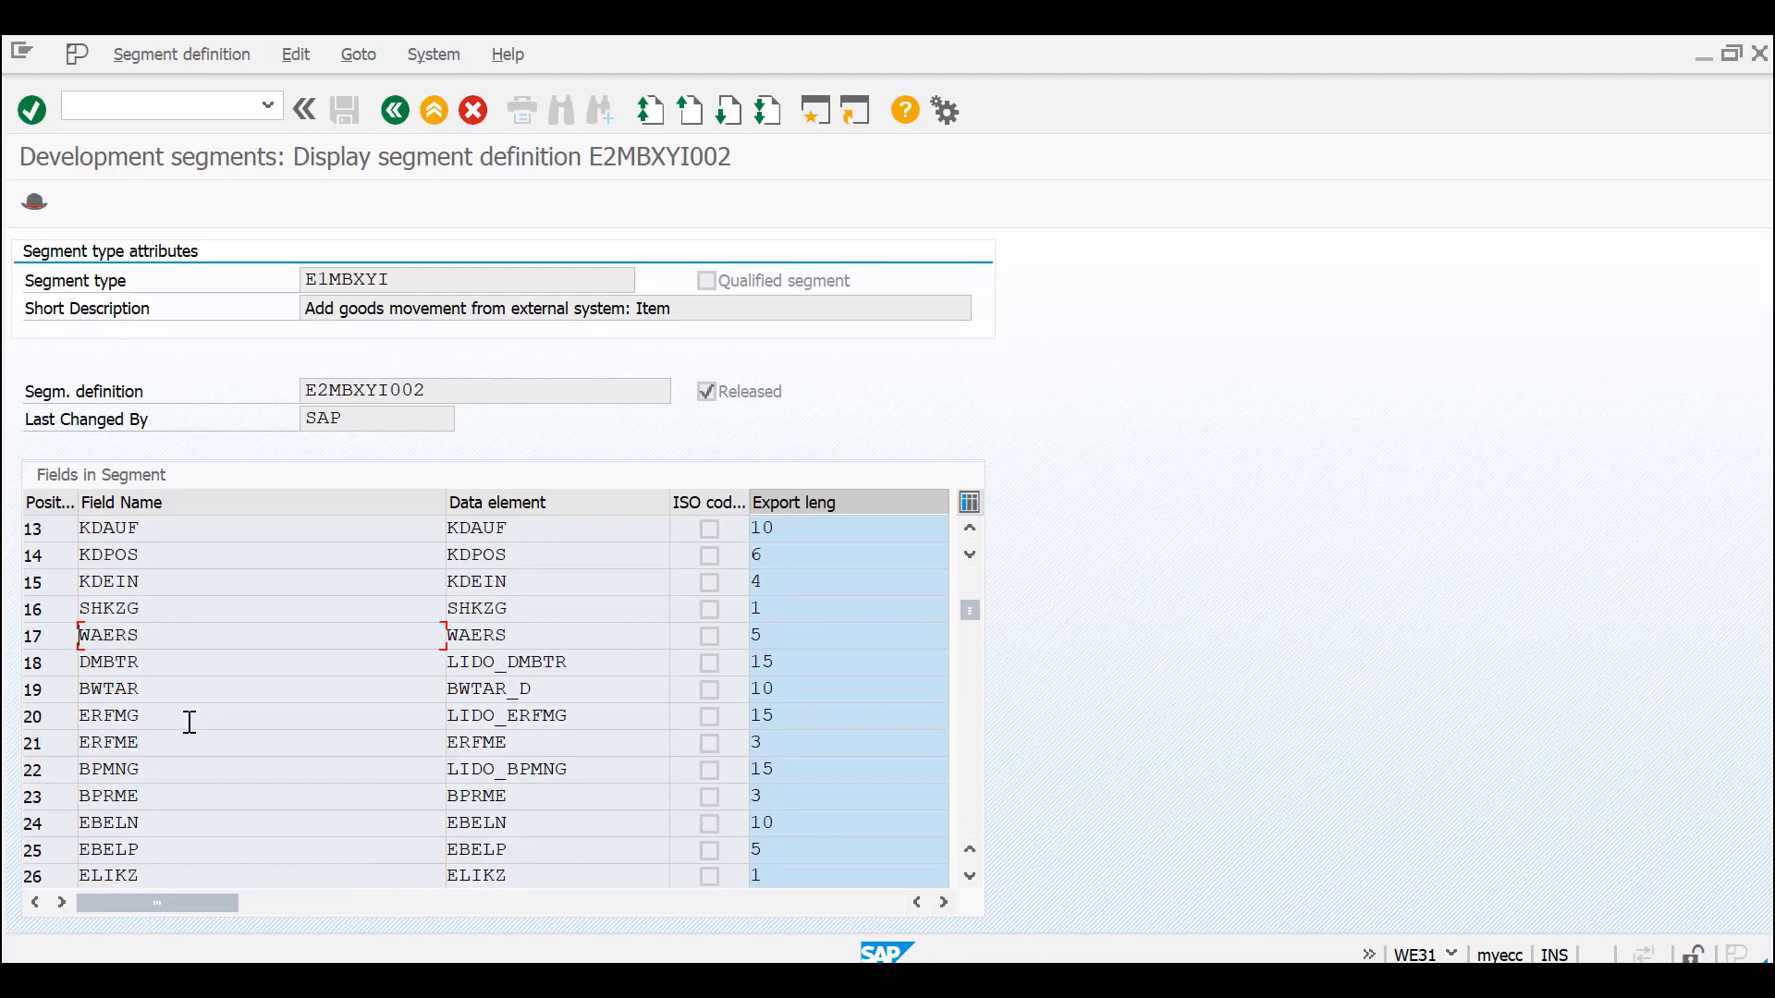
pyautogui.click(188, 718)
pyautogui.scroll(-1, 272, 716)
pyautogui.scroll(-1, 268, 739)
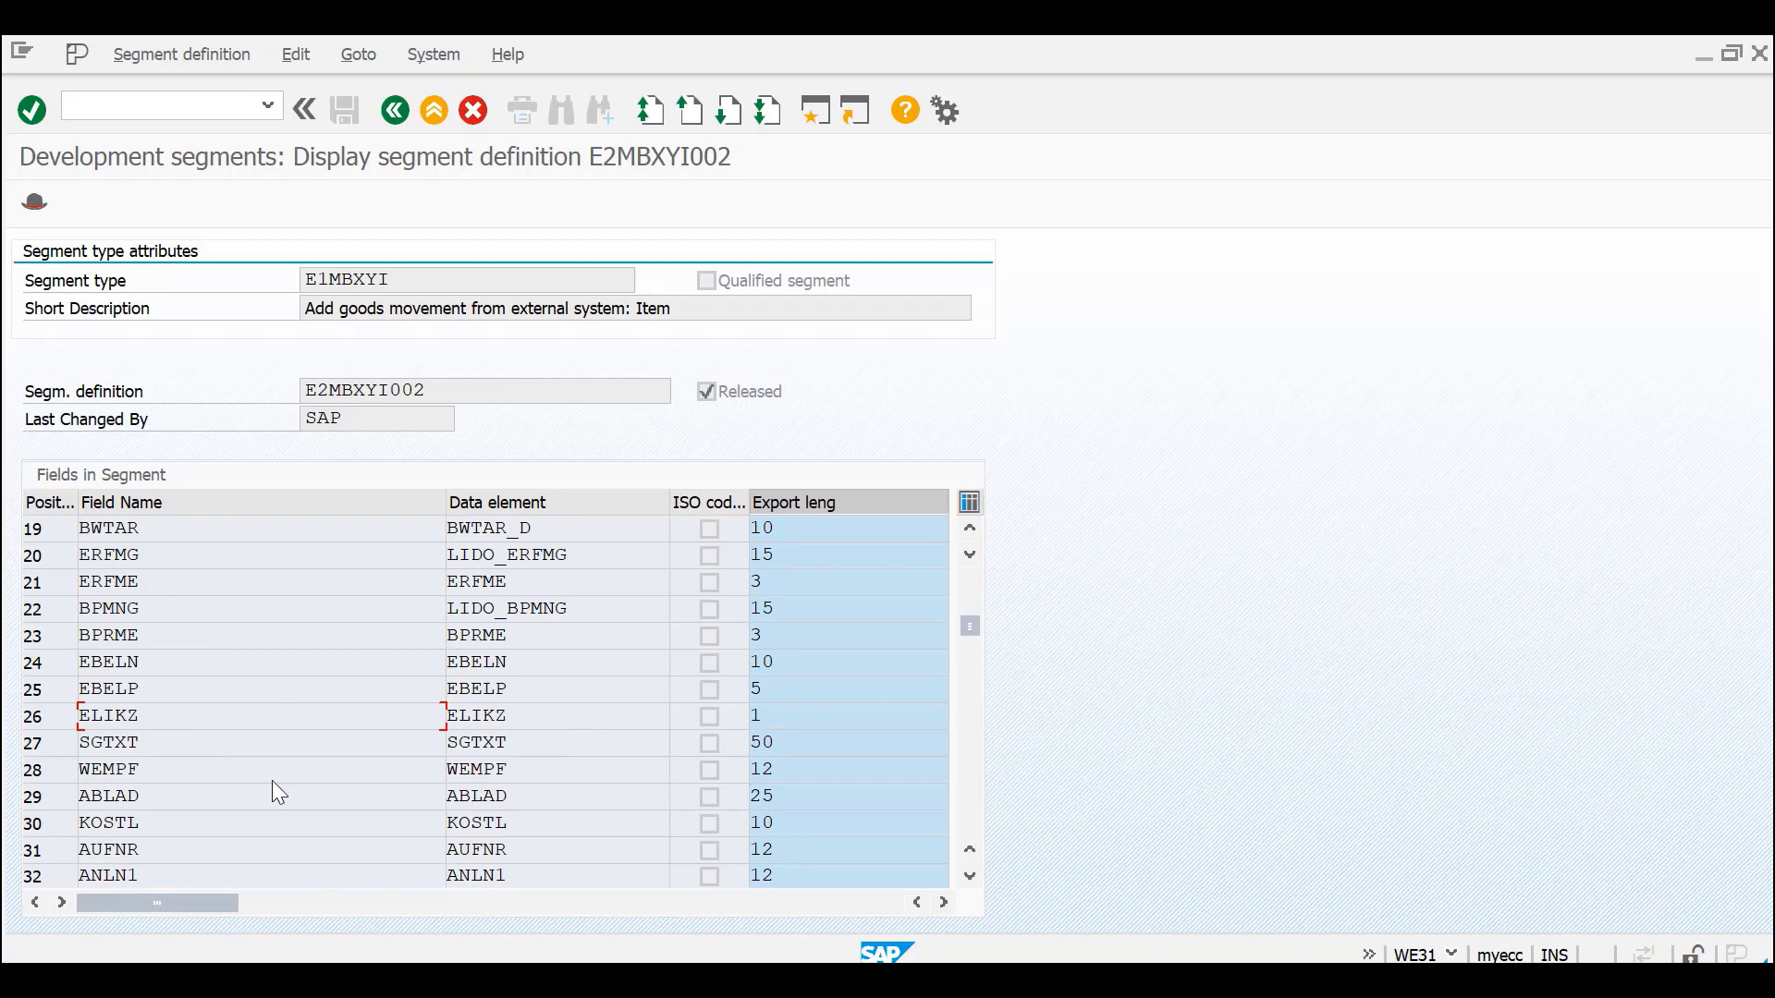
pyautogui.click(170, 745)
# - Check the export lengths of SGTXT, EBELN and BPMNG
pyautogui.click(805, 746)
pyautogui.click(799, 669)
pyautogui.click(803, 615)
pyautogui.scroll(-2, 278, 774)
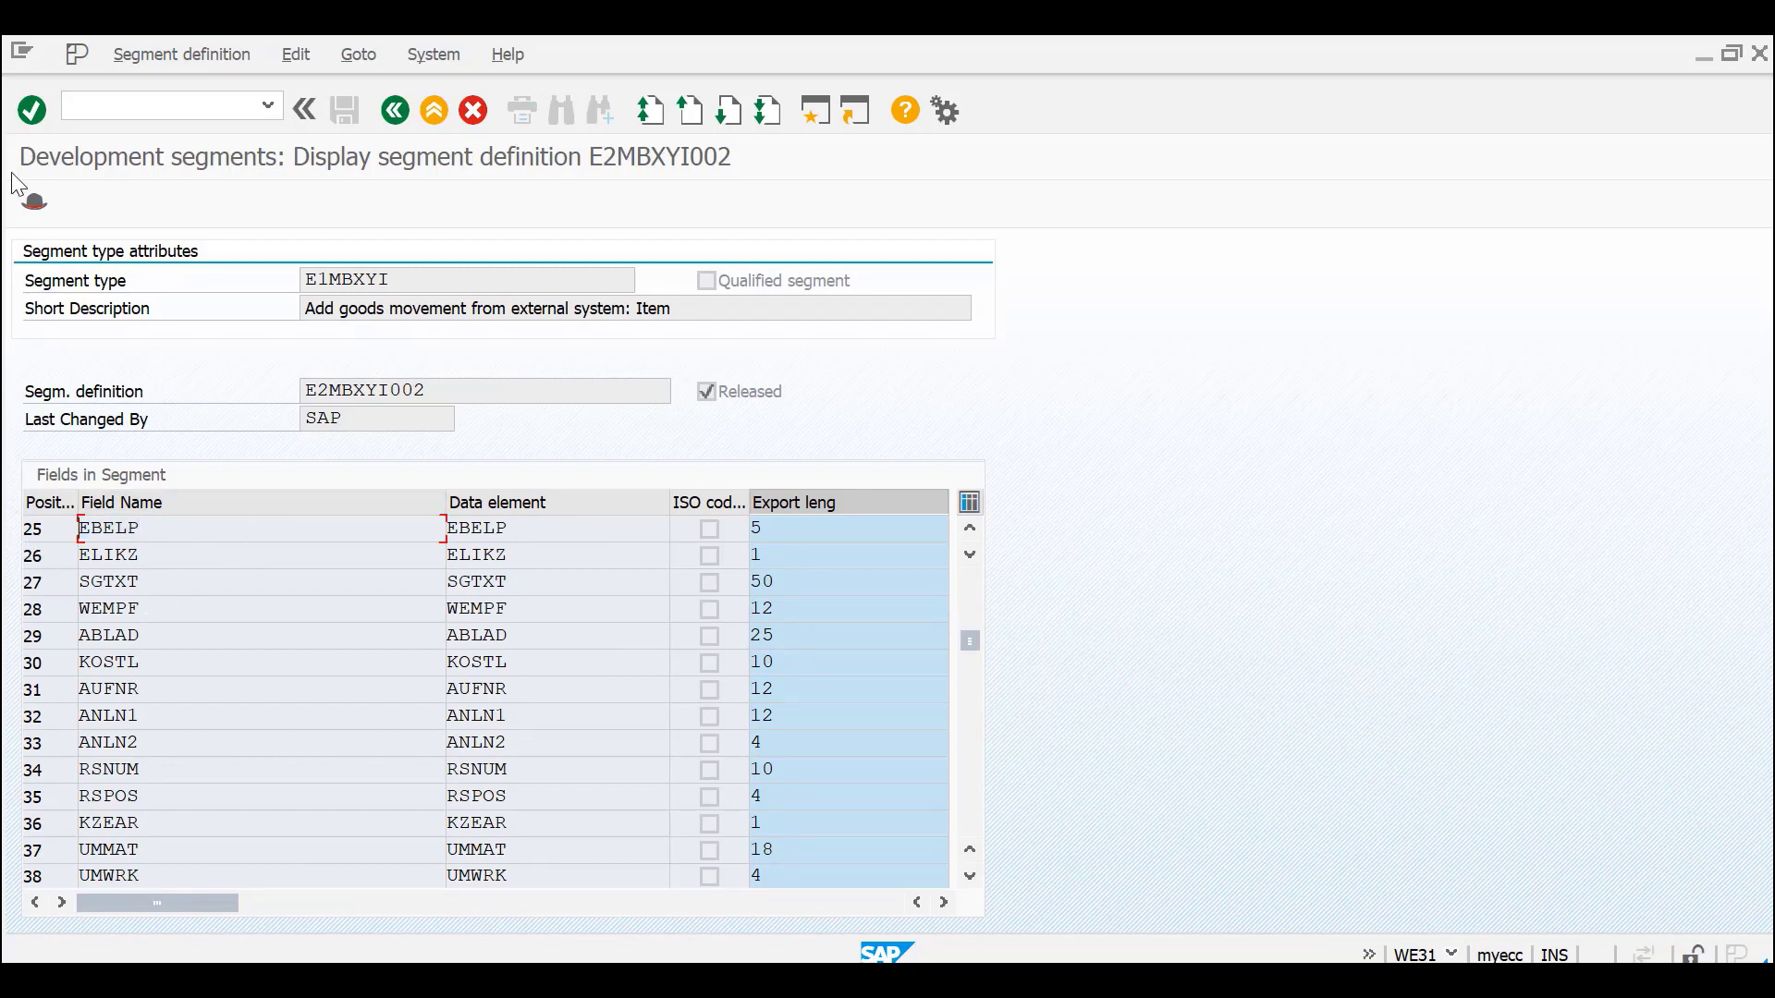
# - Start a new session with the /OWED command
pyautogui.click(136, 107)
pyautogui.write('/OWEDI')
pyautogui.press('Return')
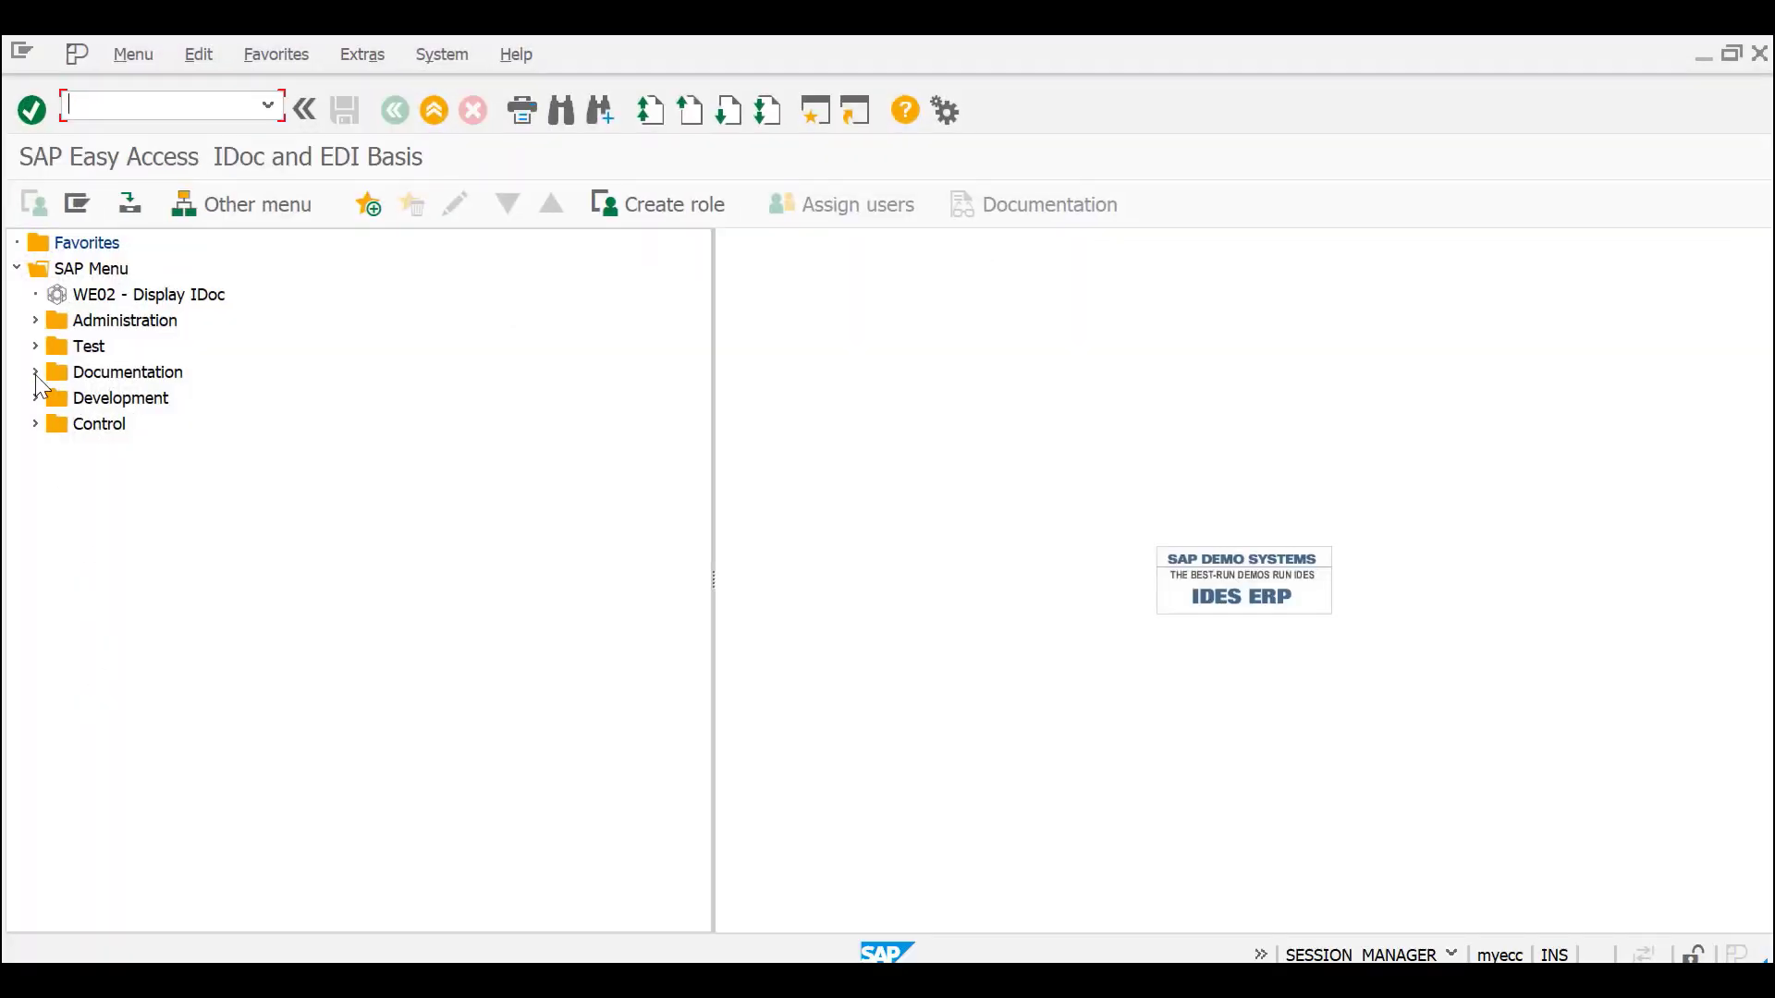
# - Expand Documentation in the area menu and launch WE60 IDoc types documentation
pyautogui.click(35, 373)
pyautogui.click(145, 424)
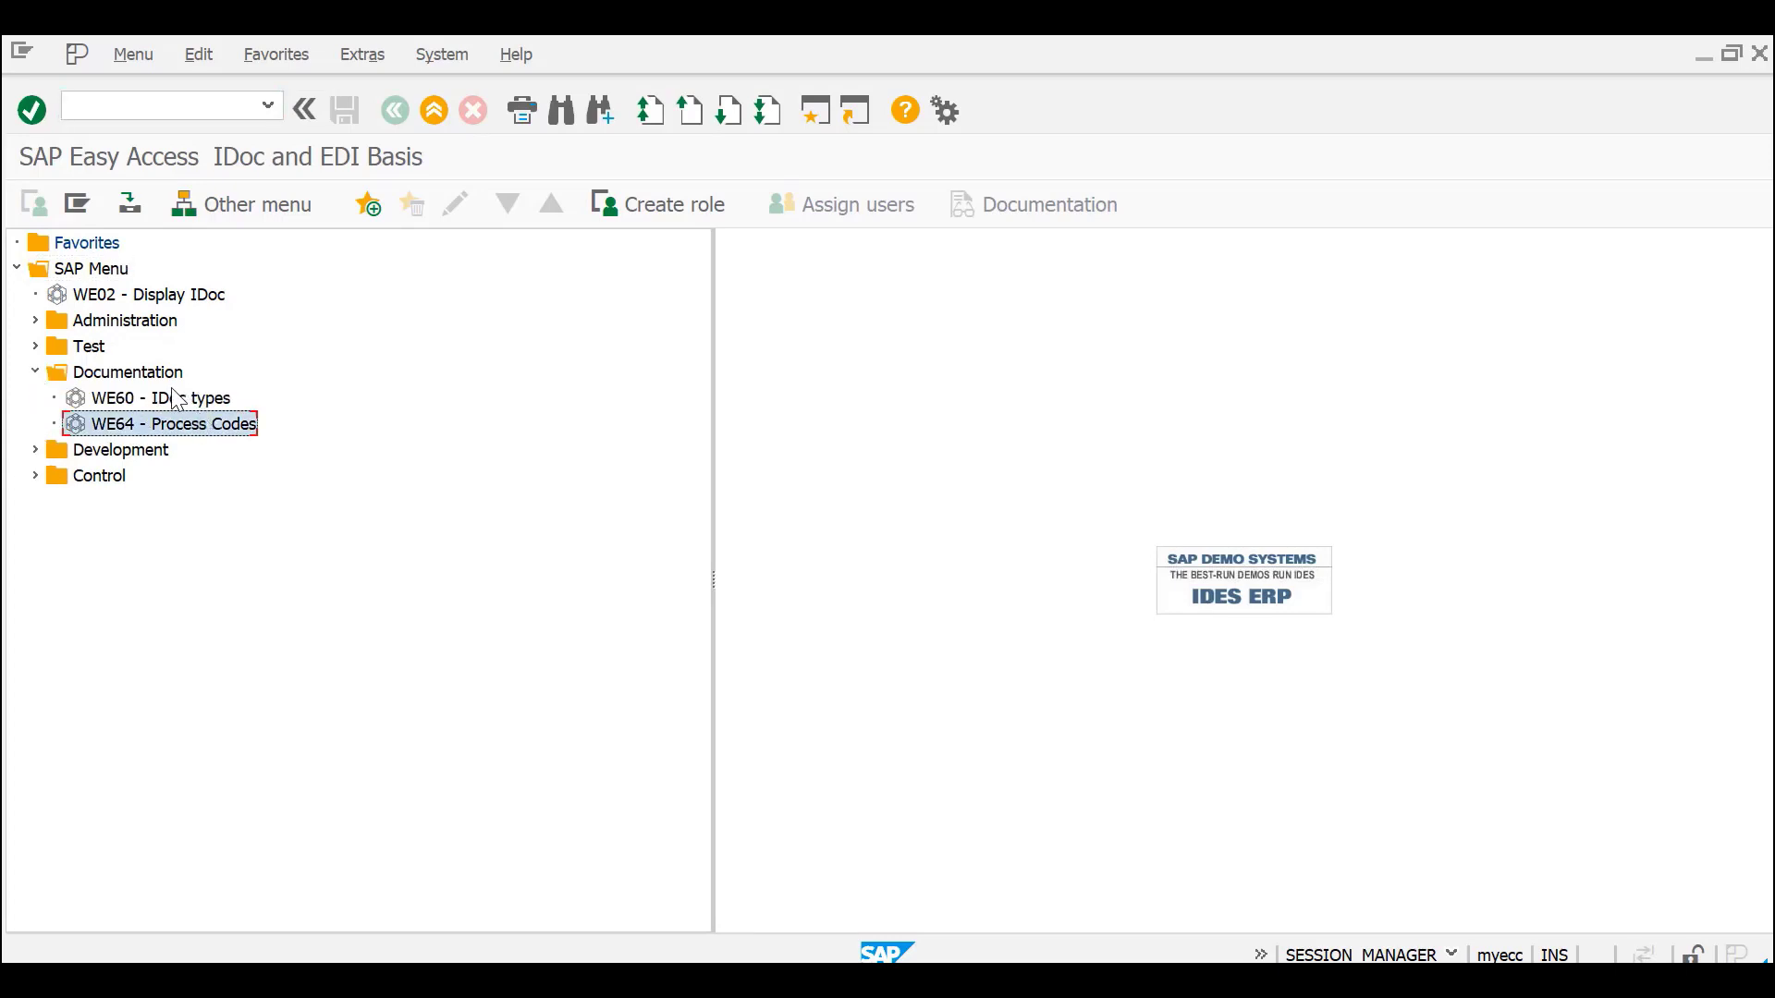
pyautogui.doubleClick(144, 402)
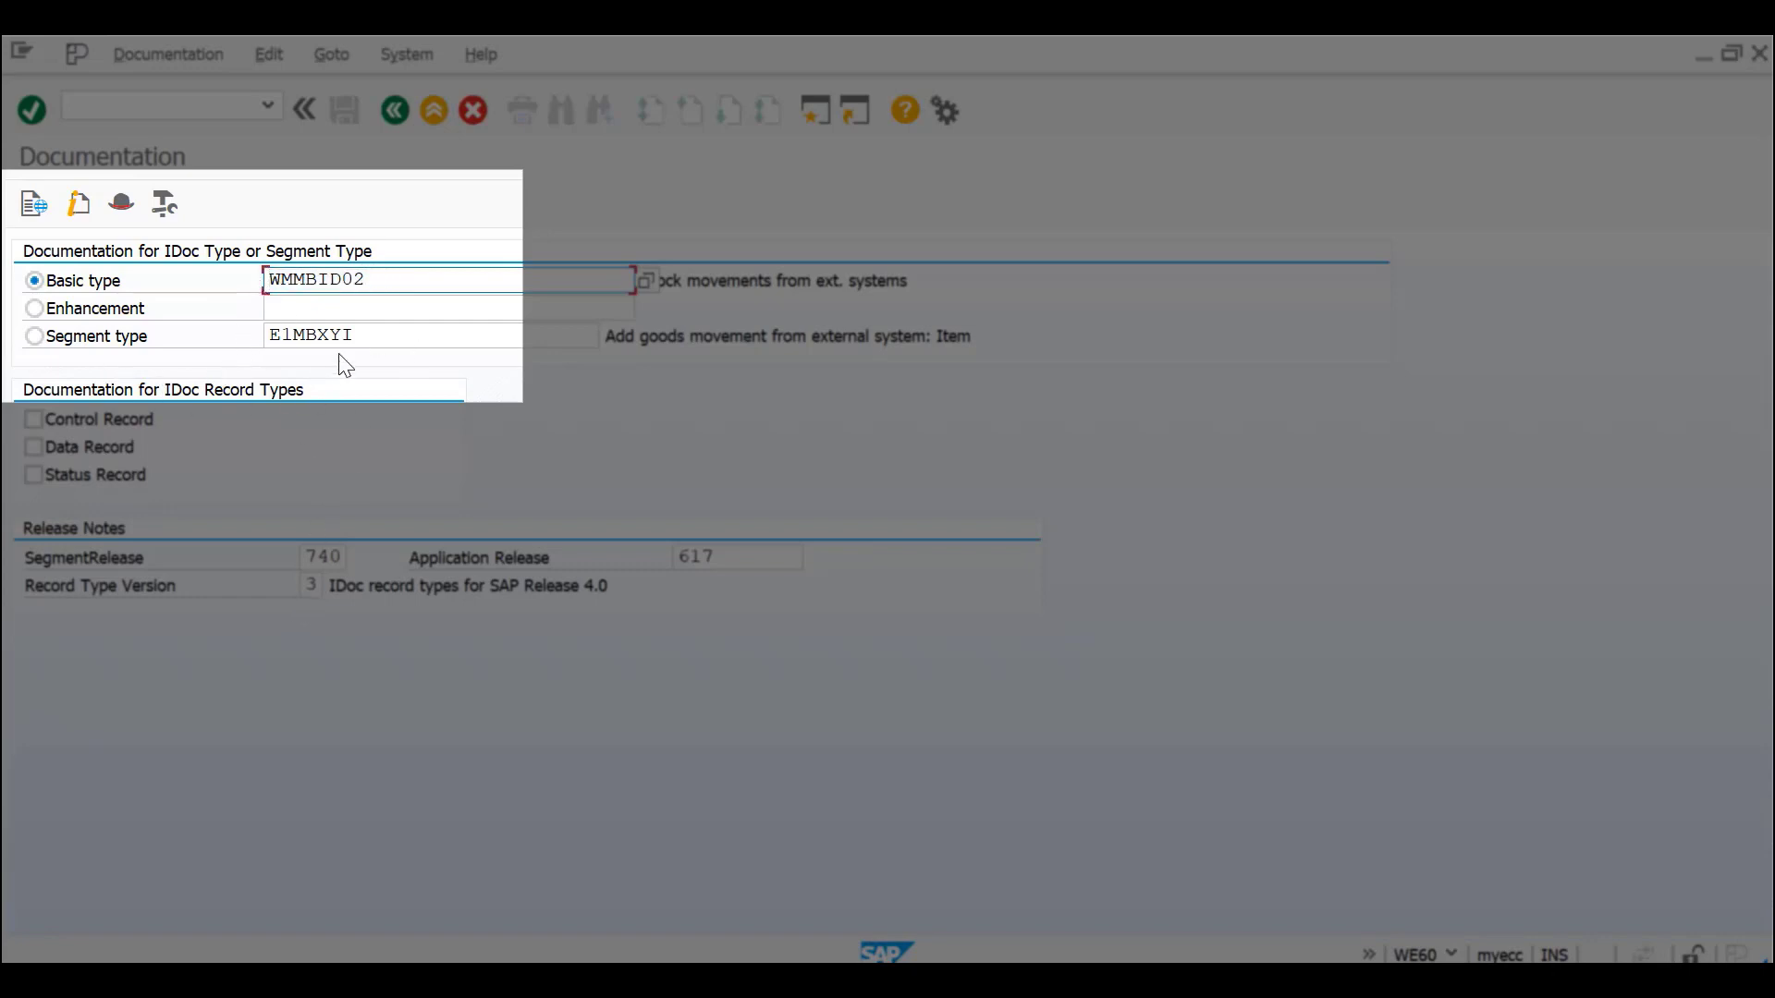
# - Keep basic type WMMBID02 selected and display its documentation
pyautogui.click(367, 334)
pyautogui.click(35, 336)
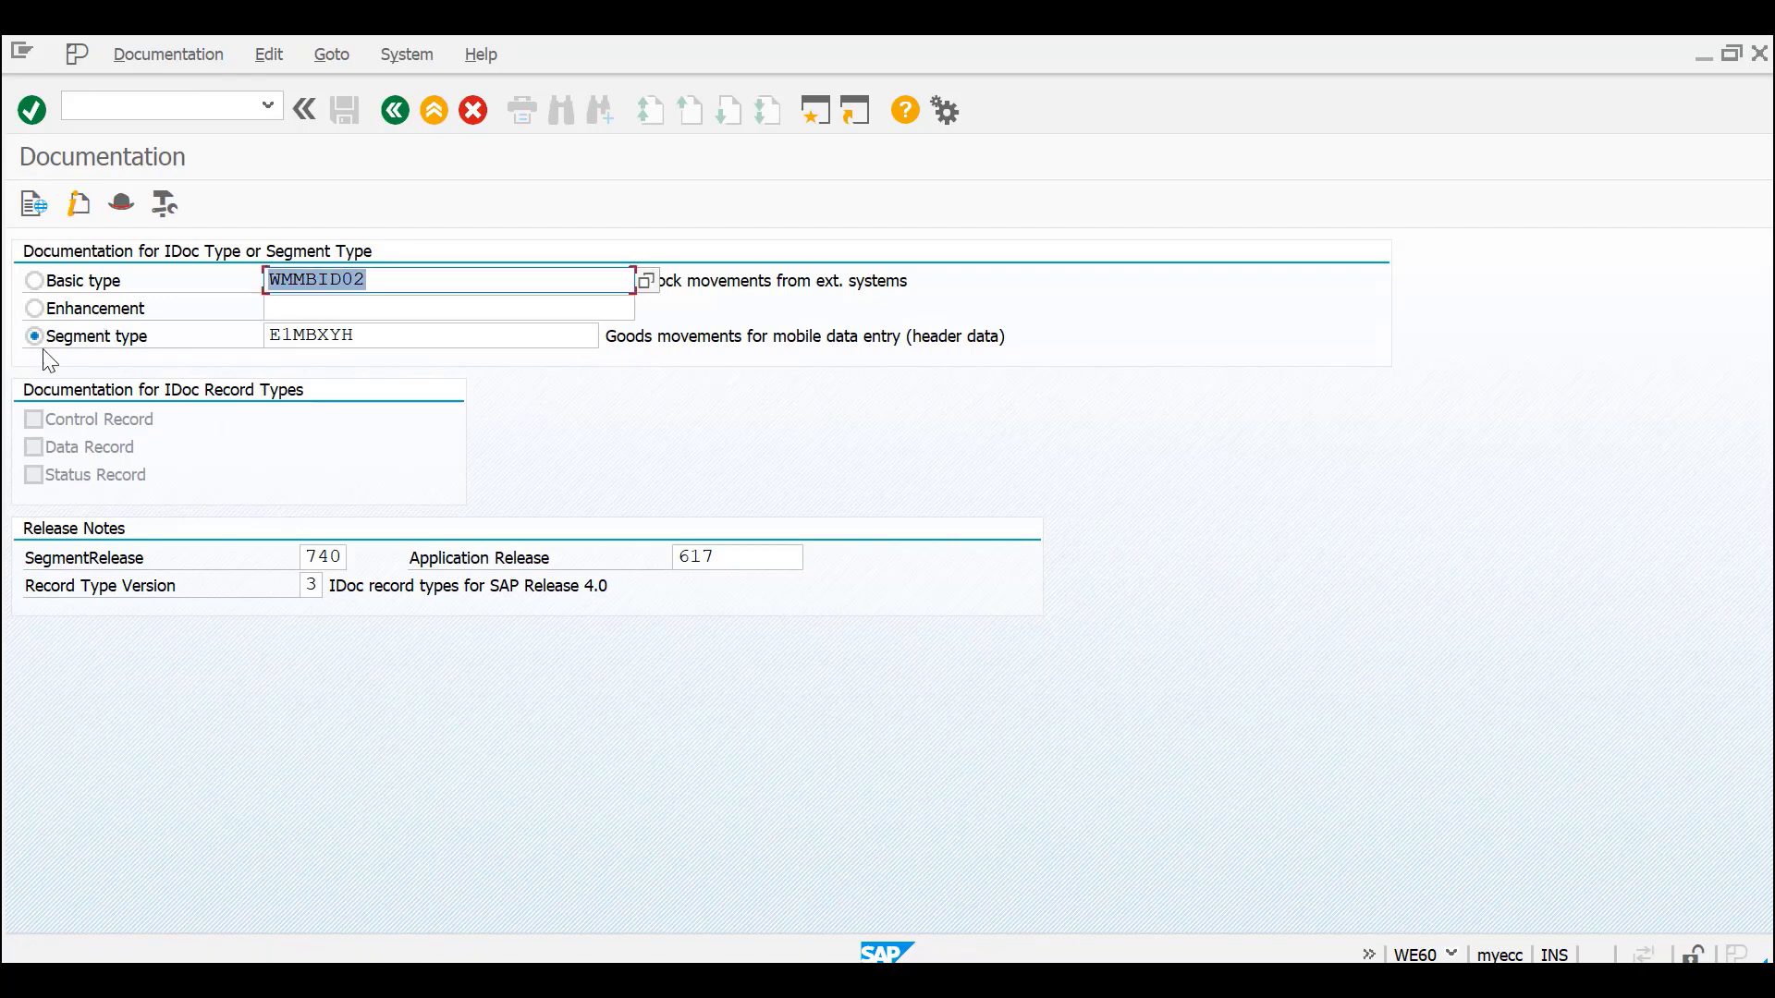
pyautogui.click(34, 281)
pyautogui.click(125, 202)
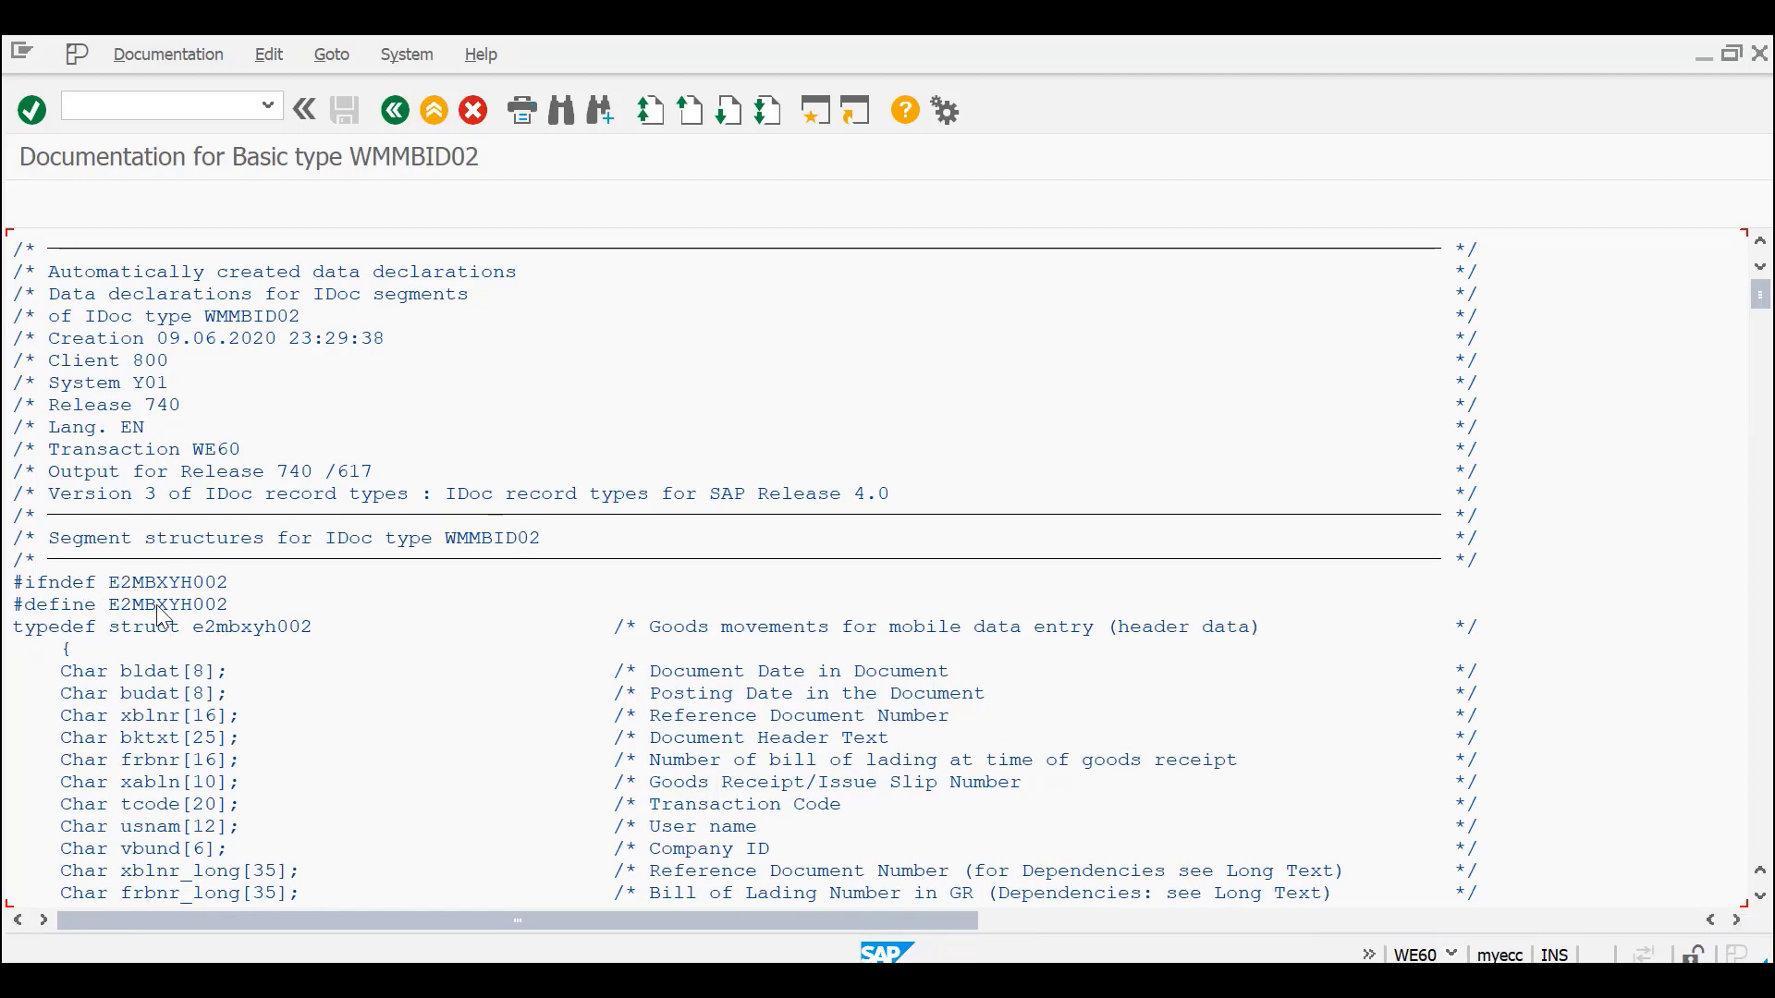
pyautogui.click(241, 585)
pyautogui.scroll(-1, 427, 726)
pyautogui.scroll(-2, 432, 737)
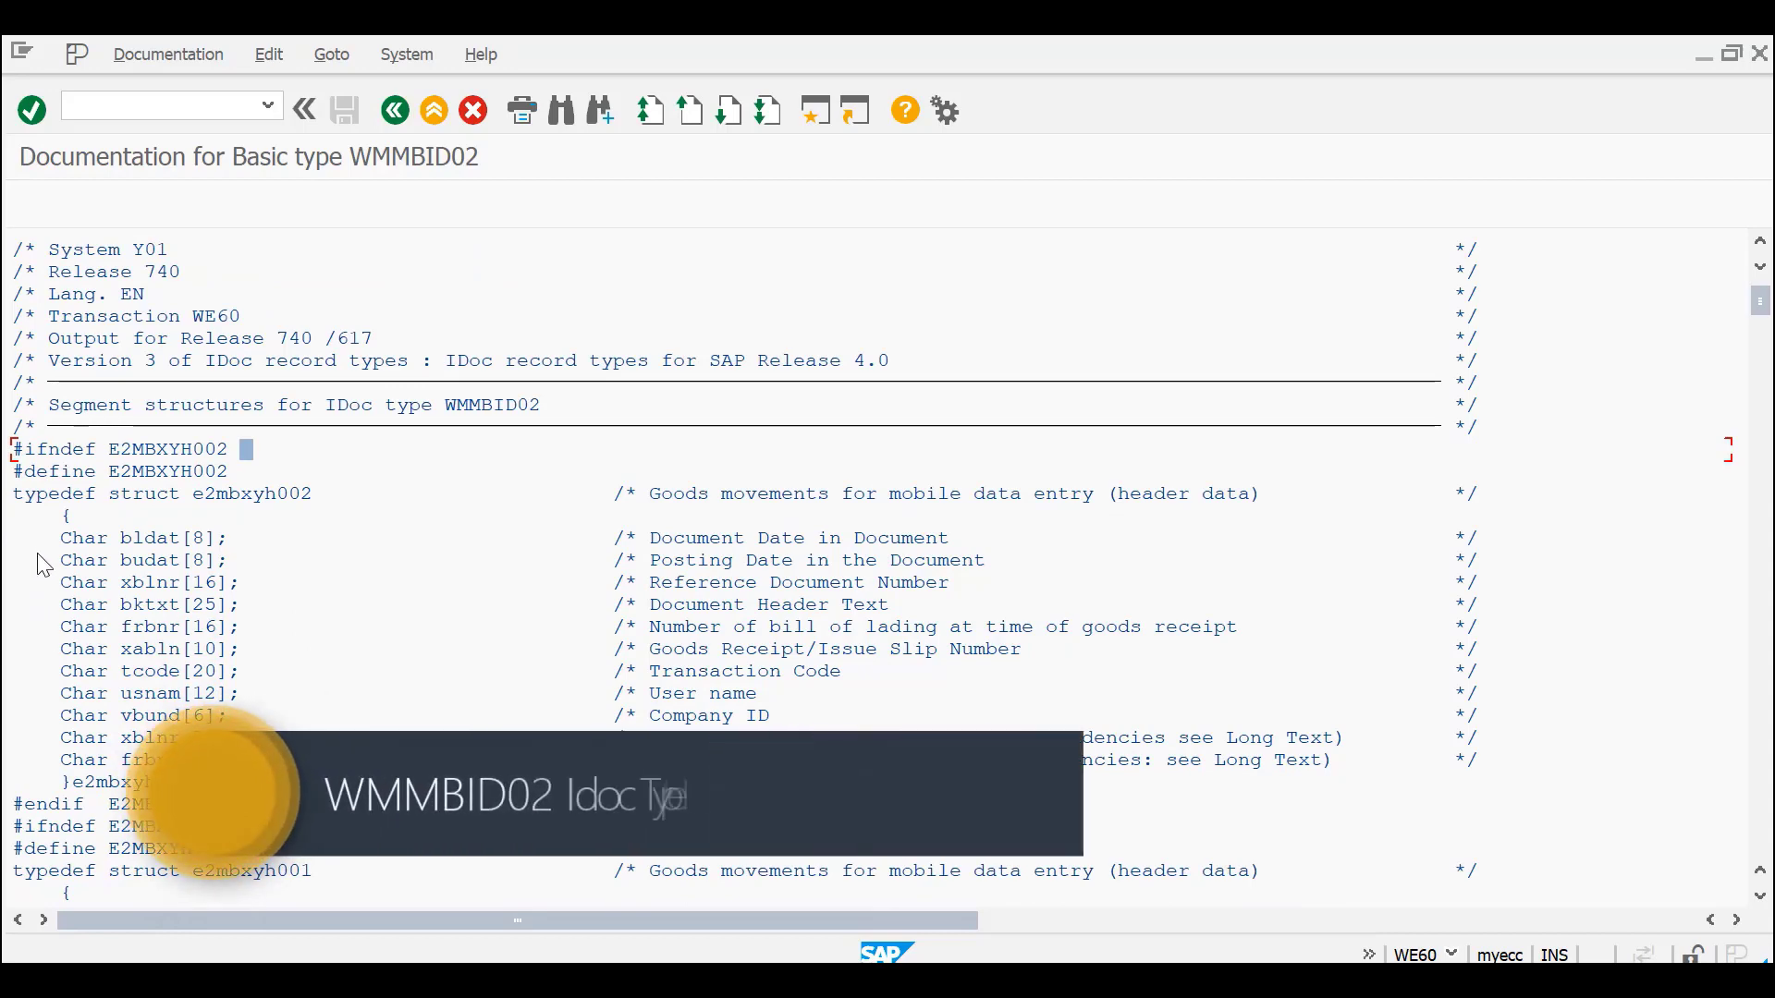
pyautogui.moveTo(42, 538); pyautogui.dragTo(314, 760)
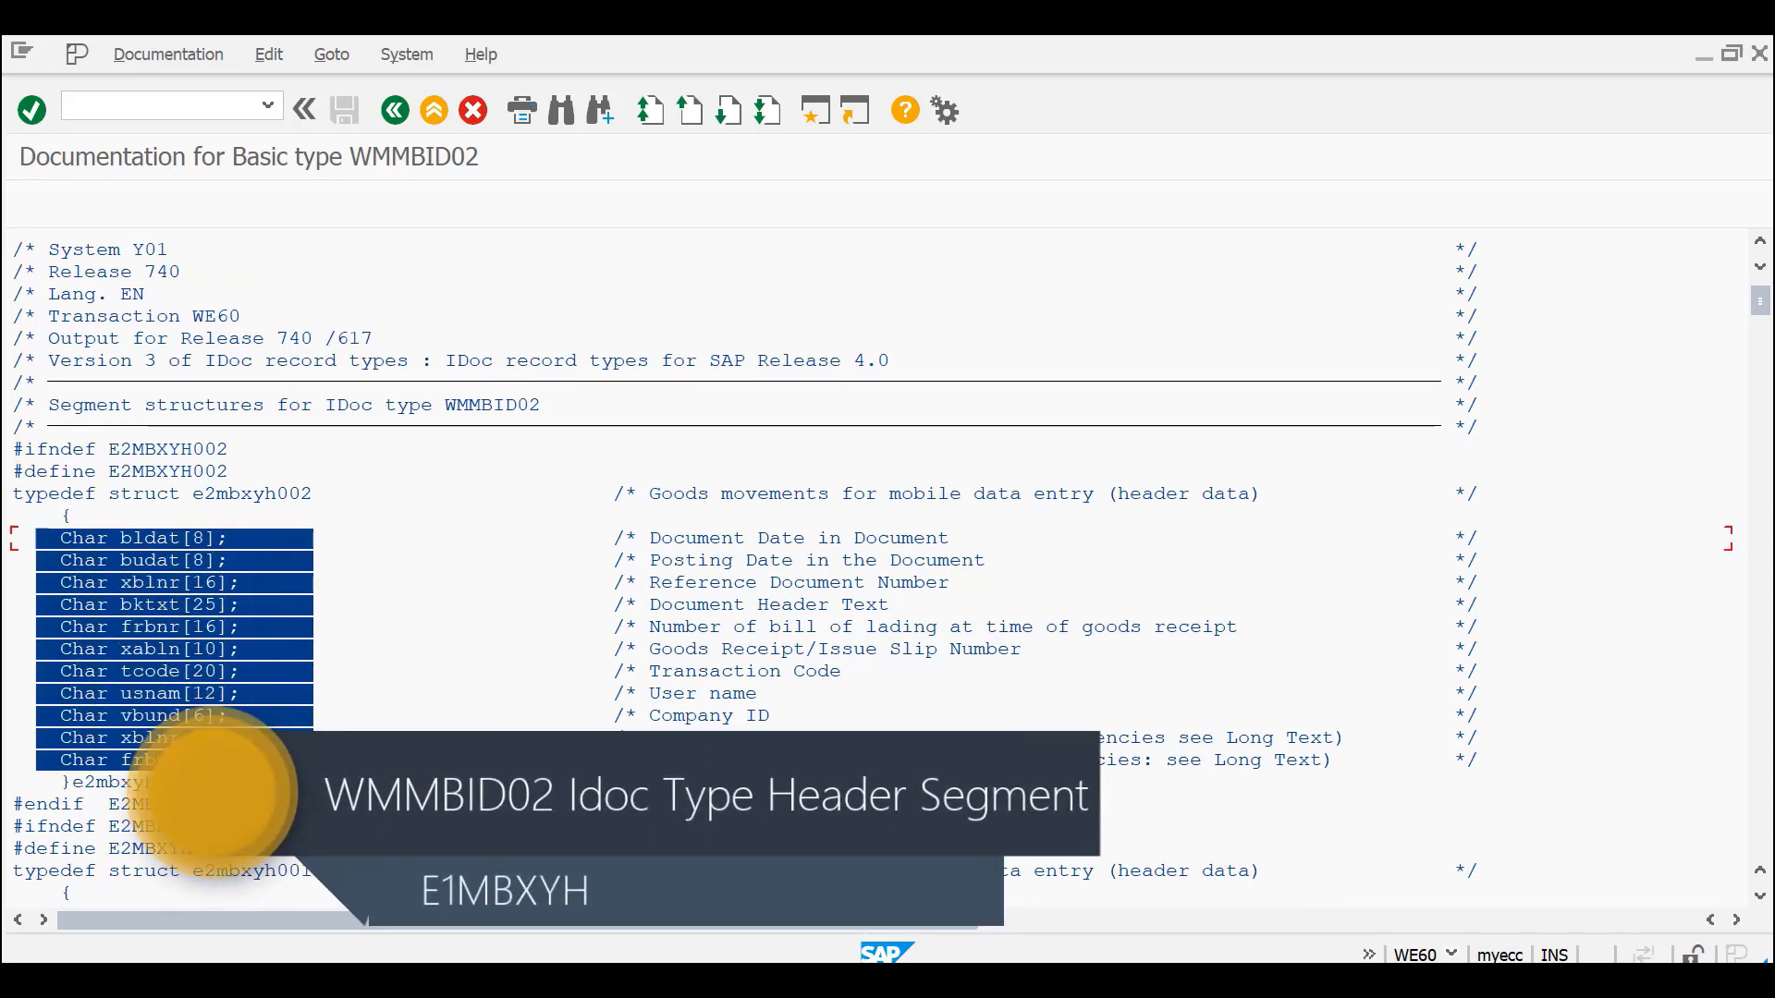
pyautogui.click(642, 538)
pyautogui.moveTo(649, 538); pyautogui.dragTo(950, 540)
pyautogui.click(924, 555)
pyautogui.moveTo(652, 540); pyautogui.dragTo(814, 555)
pyautogui.click(650, 560)
pyautogui.click(114, 561)
pyautogui.click(114, 582)
pyautogui.moveTo(645, 584); pyautogui.dragTo(601, 617)
pyautogui.click(969, 582)
pyautogui.click(665, 603)
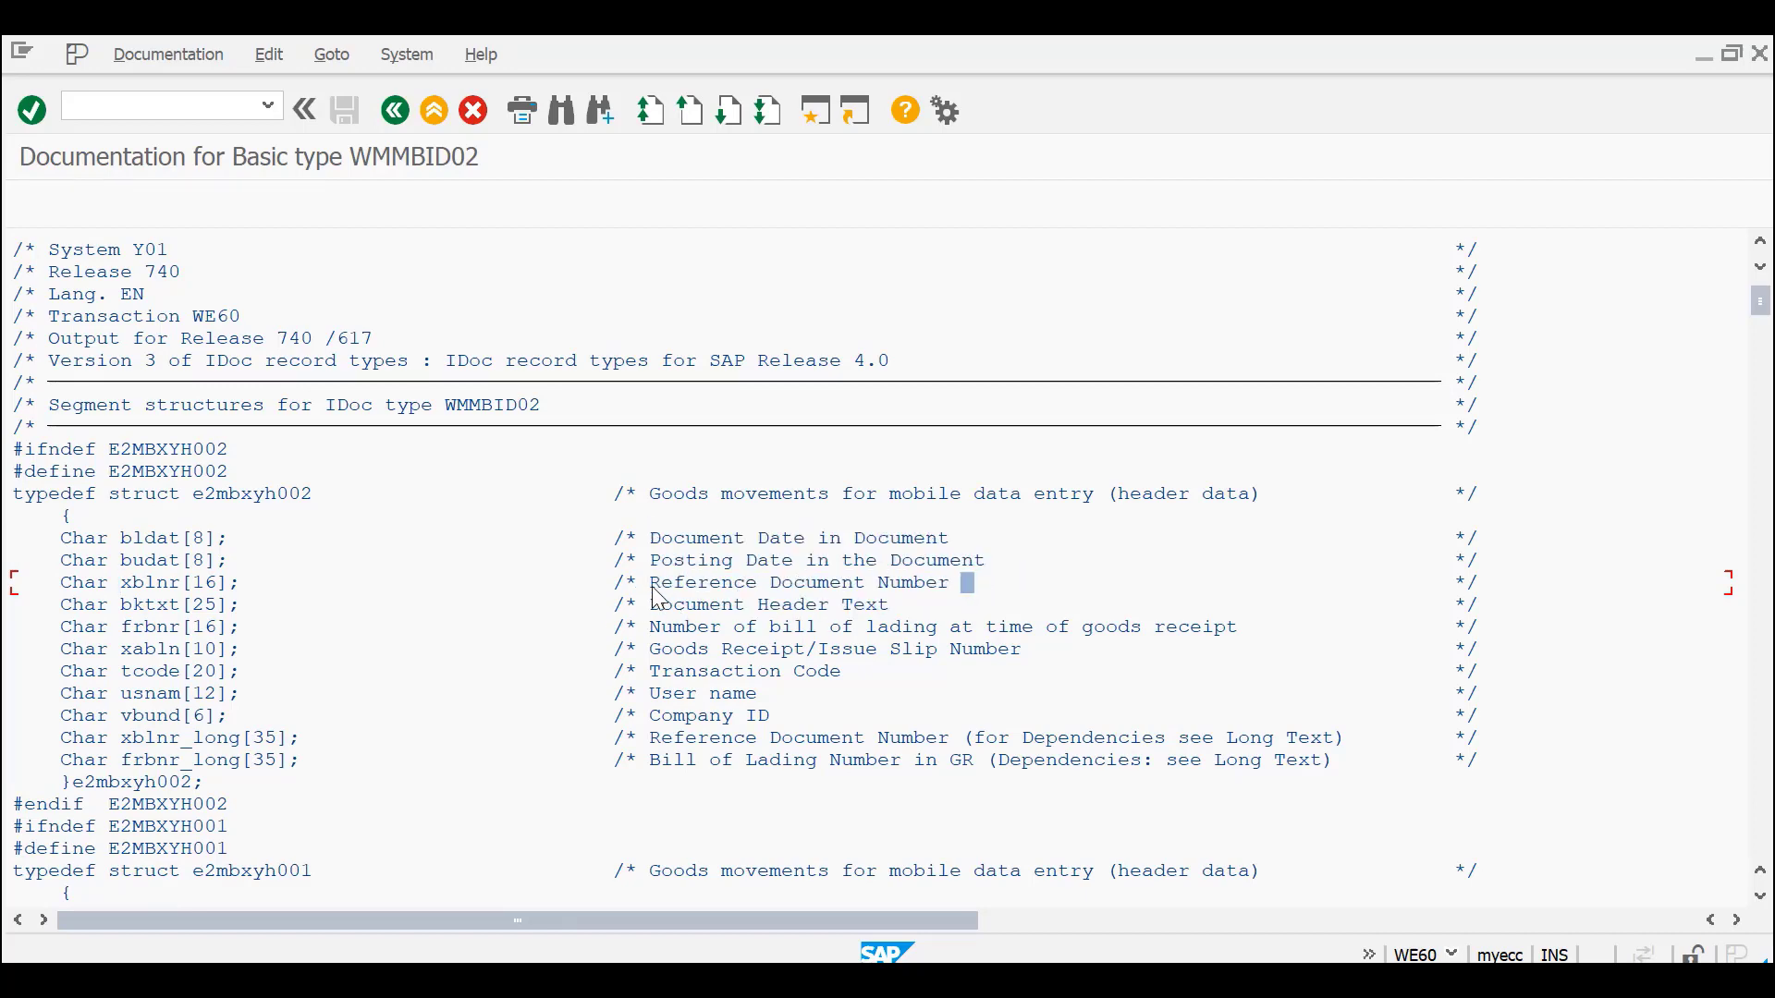
pyautogui.click(130, 584)
pyautogui.click(132, 607)
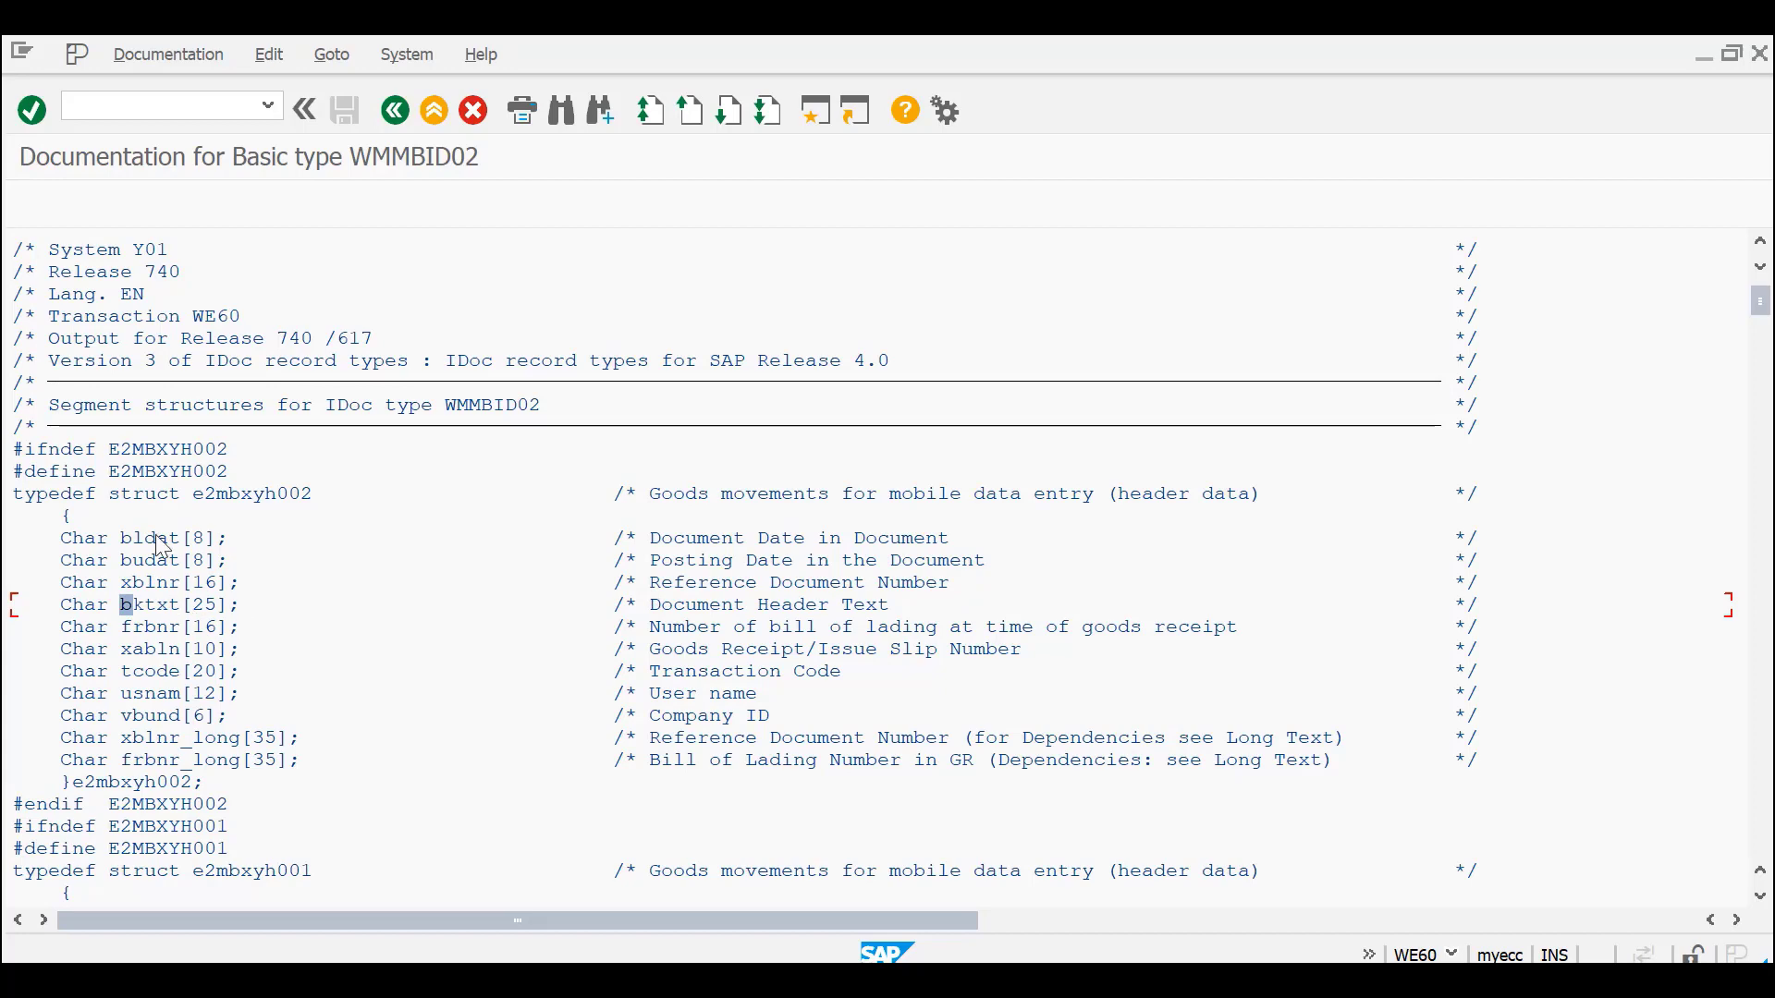
pyautogui.click(114, 627)
pyautogui.click(115, 671)
pyautogui.moveTo(1031, 649); pyautogui.dragTo(770, 649)
pyautogui.click(660, 649)
pyautogui.click(376, 717)
pyautogui.scroll(-1, 504, 781)
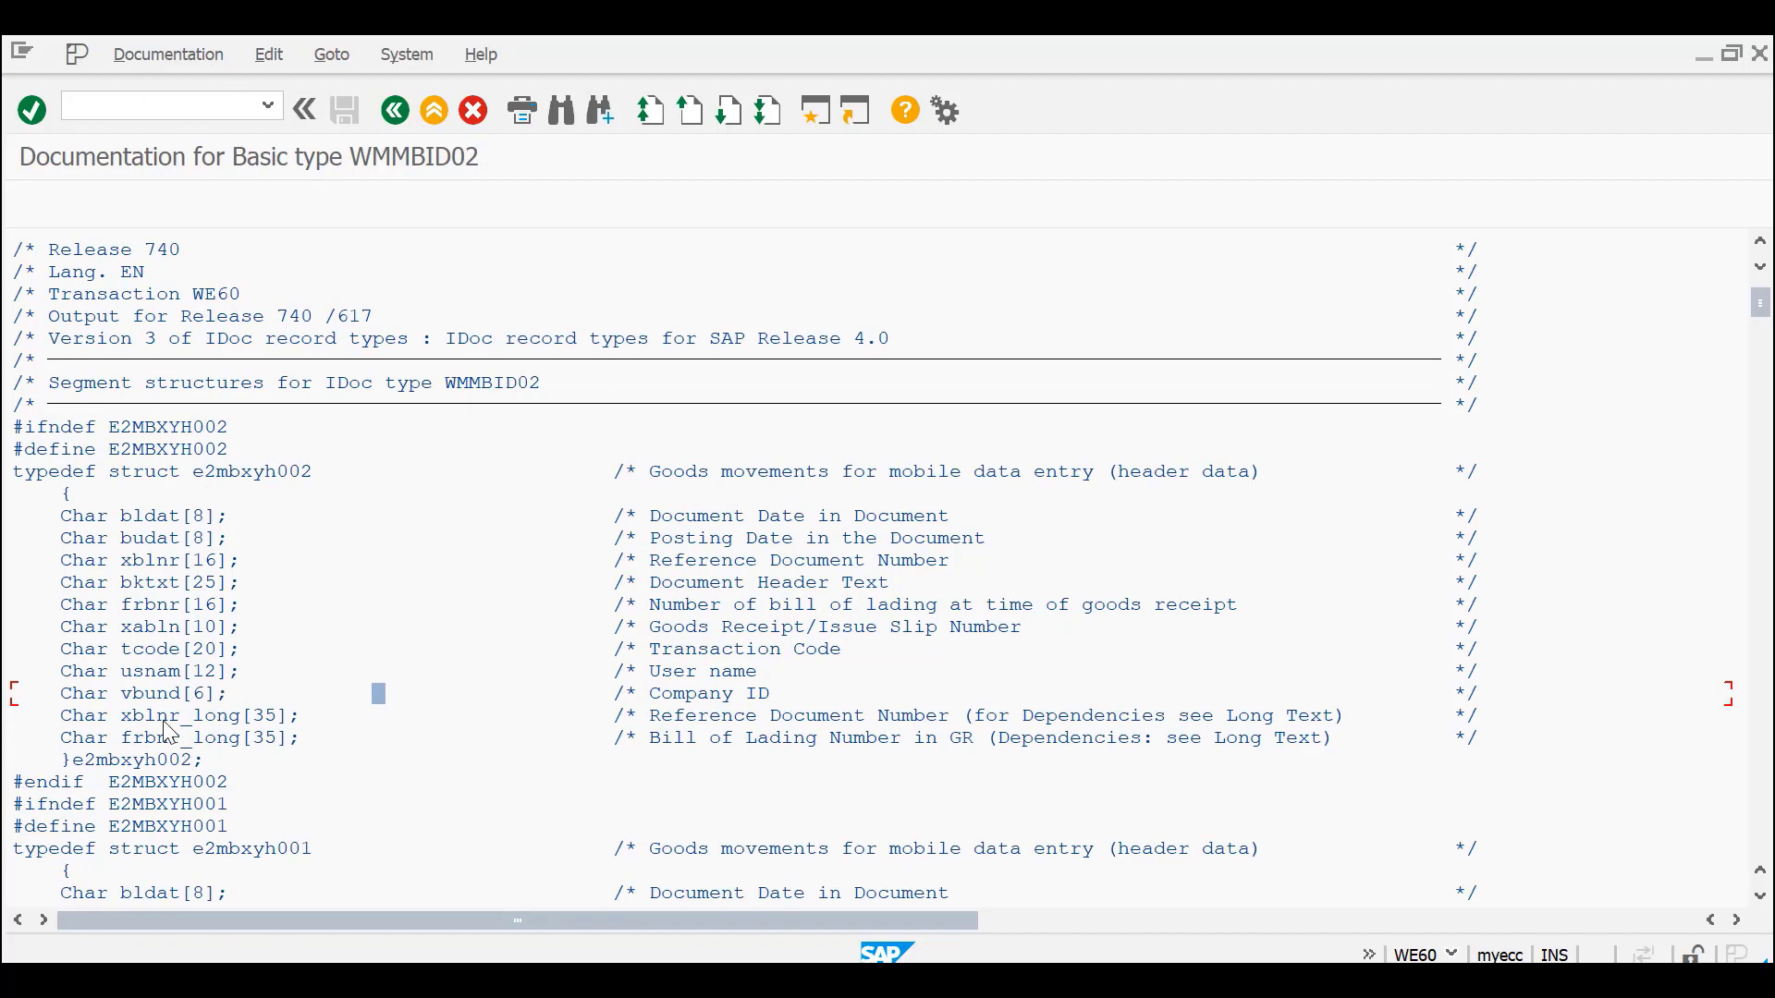
pyautogui.moveTo(126, 716); pyautogui.dragTo(274, 739)
pyautogui.click(1342, 717)
pyautogui.click(1294, 760)
pyautogui.click(127, 604)
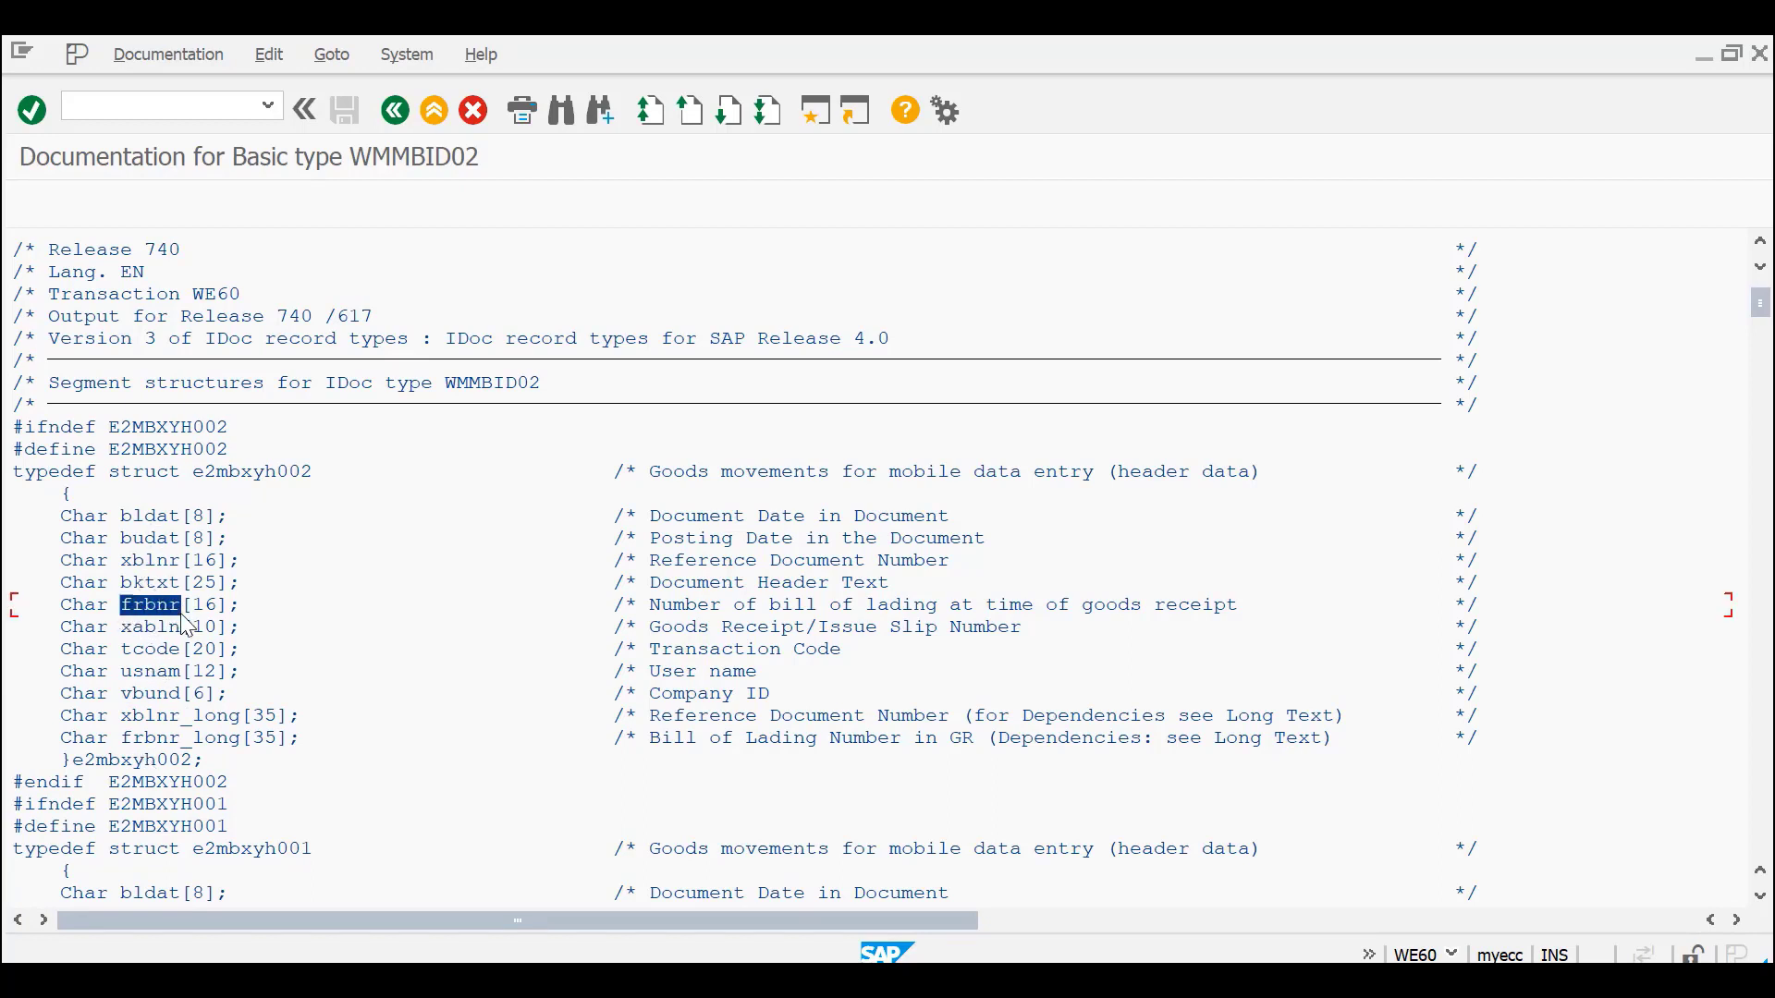
pyautogui.click(138, 739)
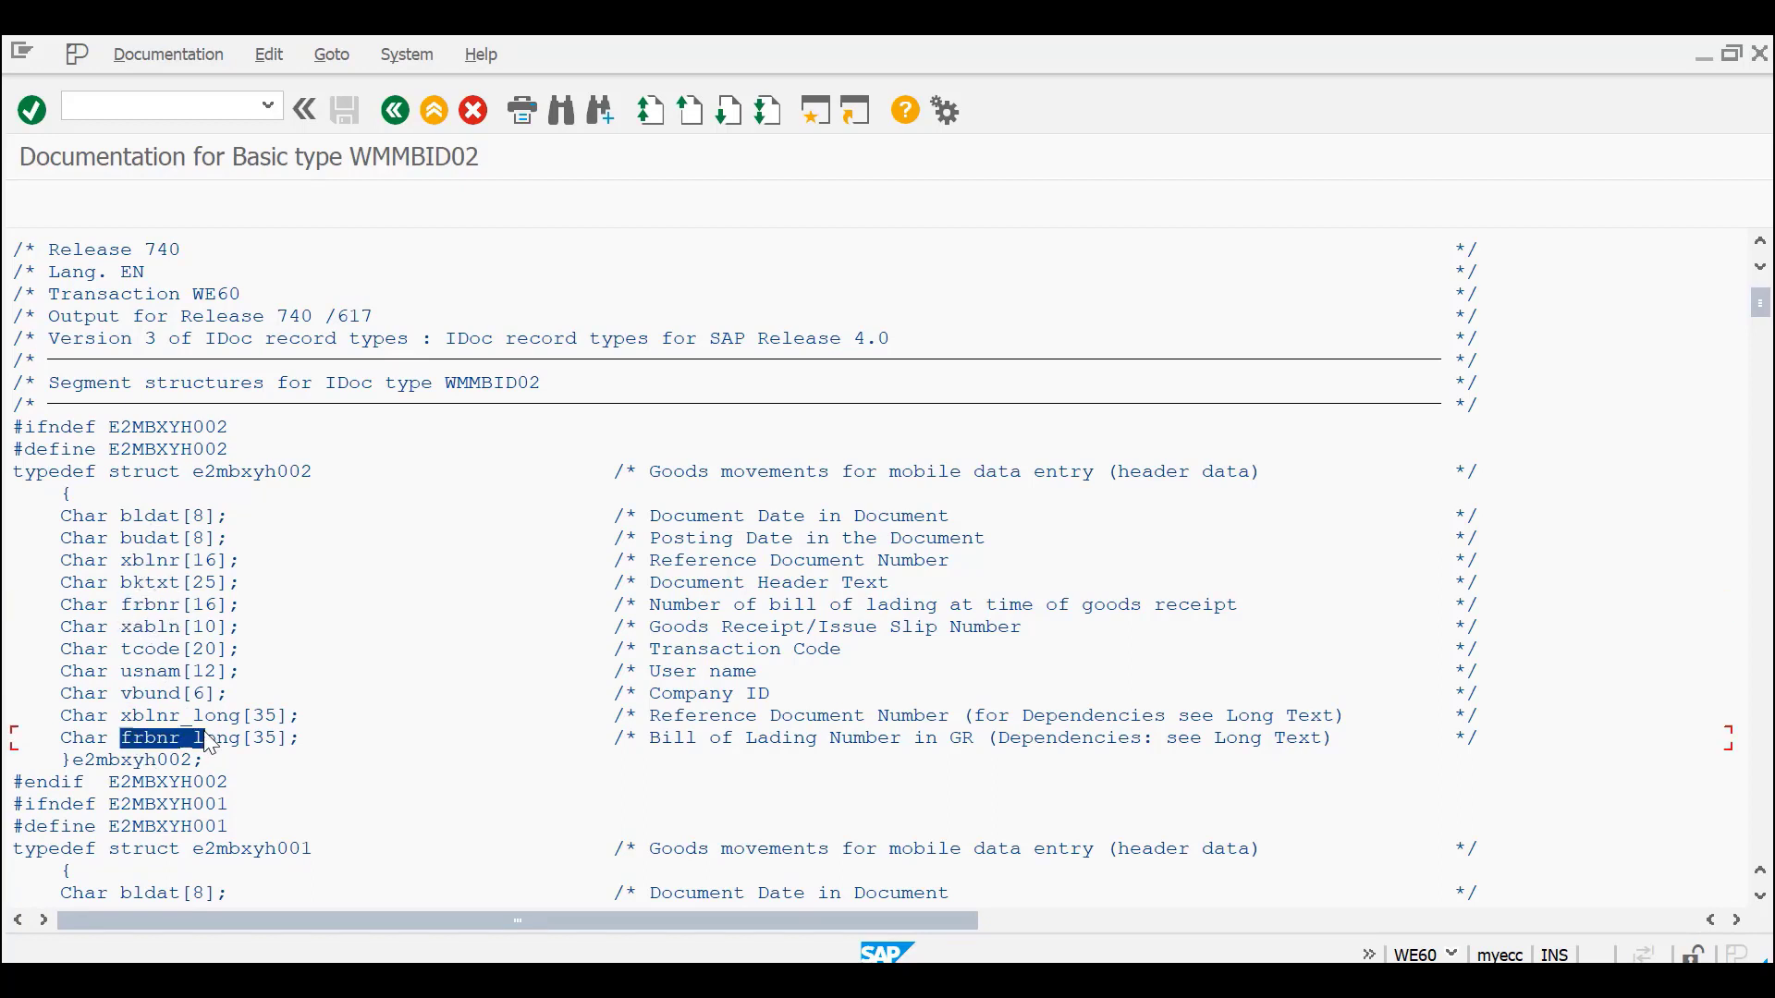
pyautogui.click(150, 716)
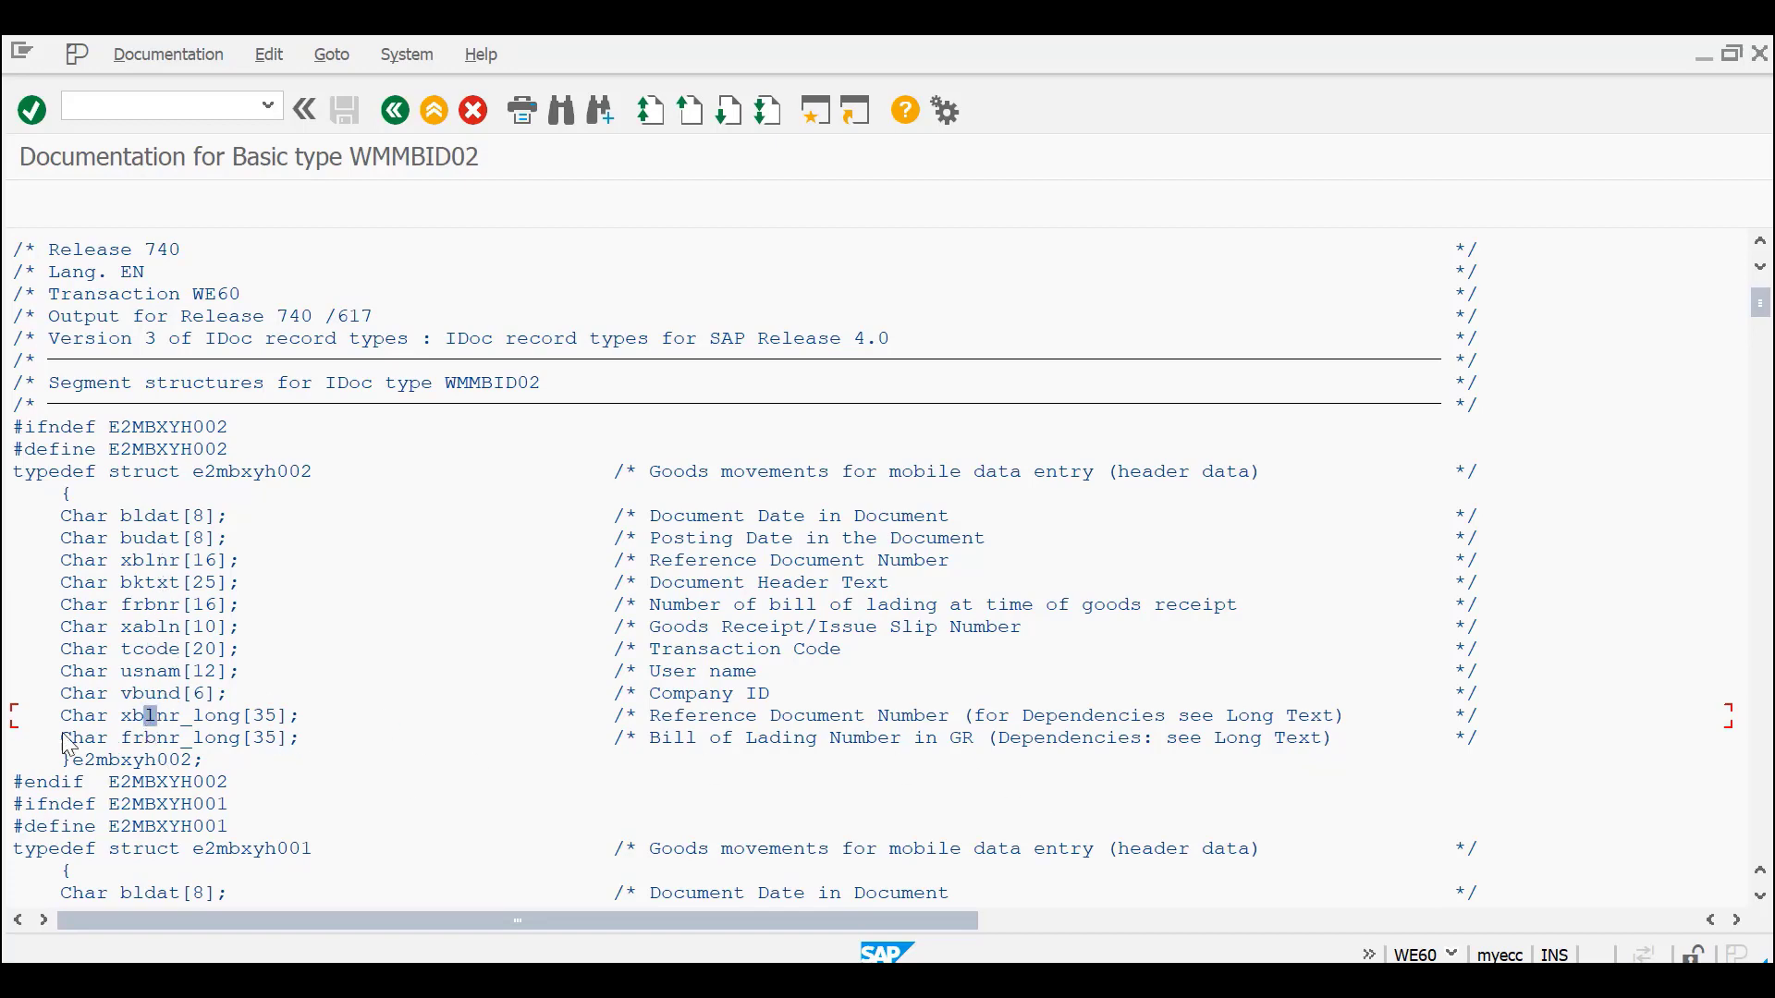
# - Scroll to e2mbxyh001 and highlight its tcode field and Transaction Code description
pyautogui.scroll(-2, 396, 733)
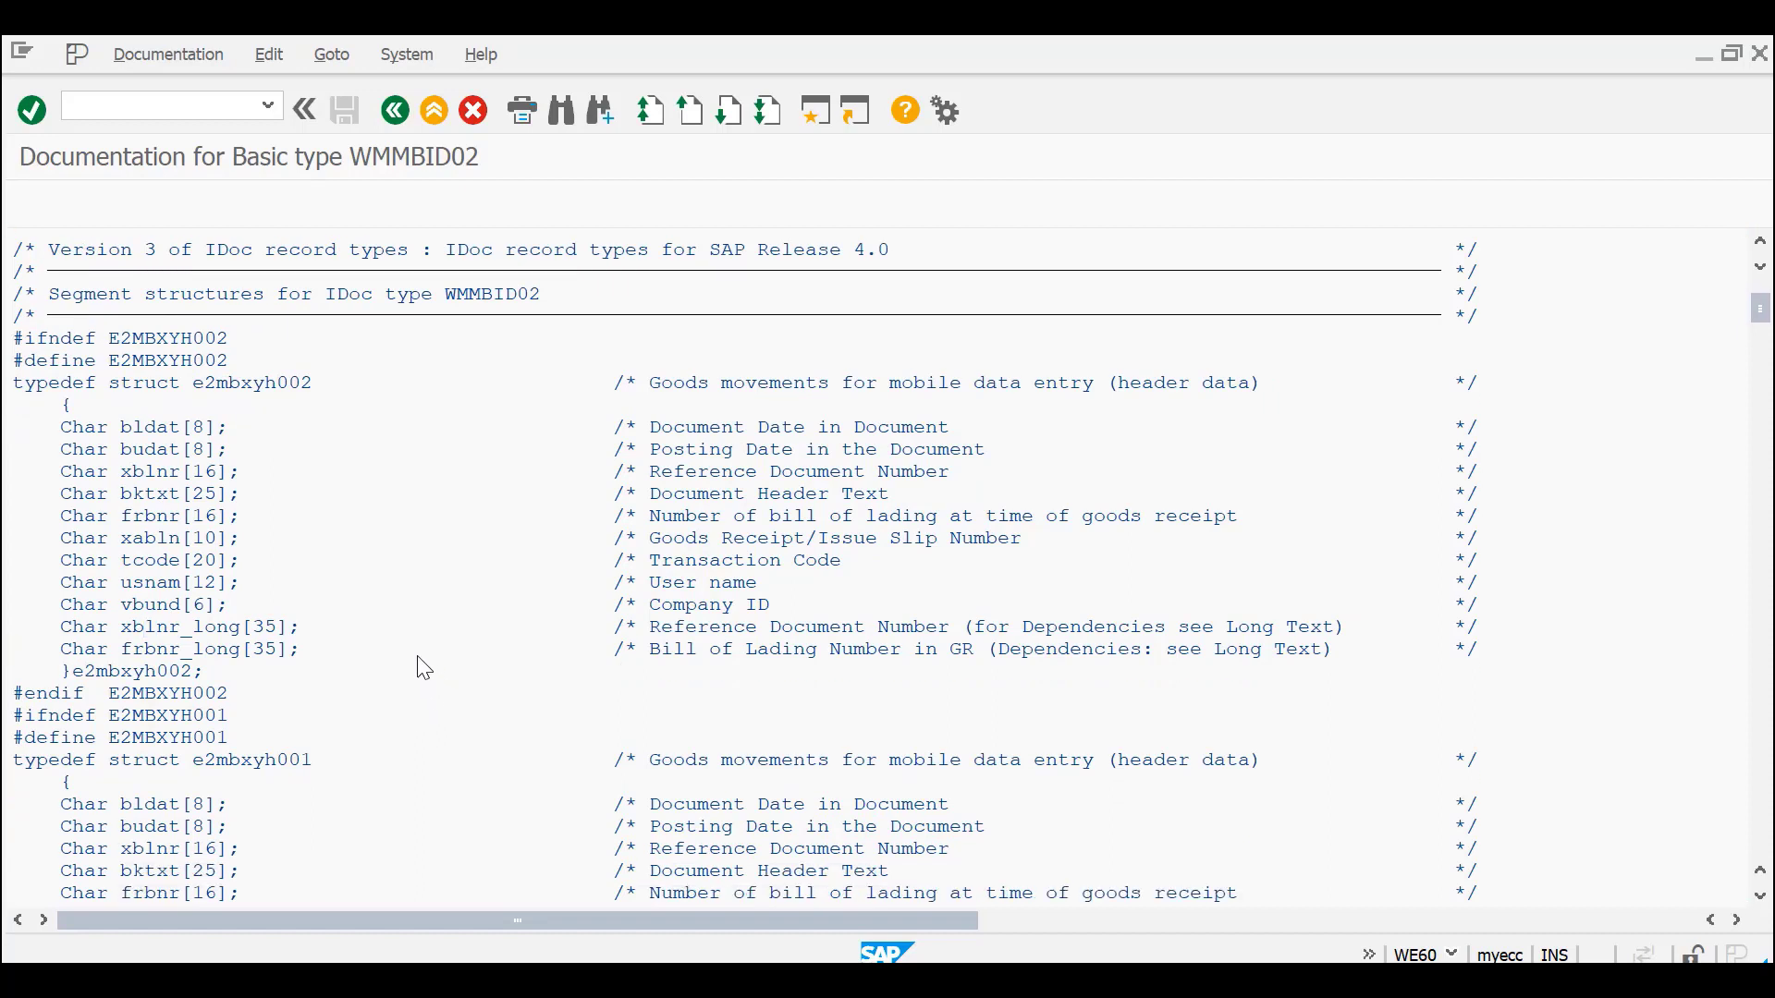
pyautogui.scroll(-2, 426, 680)
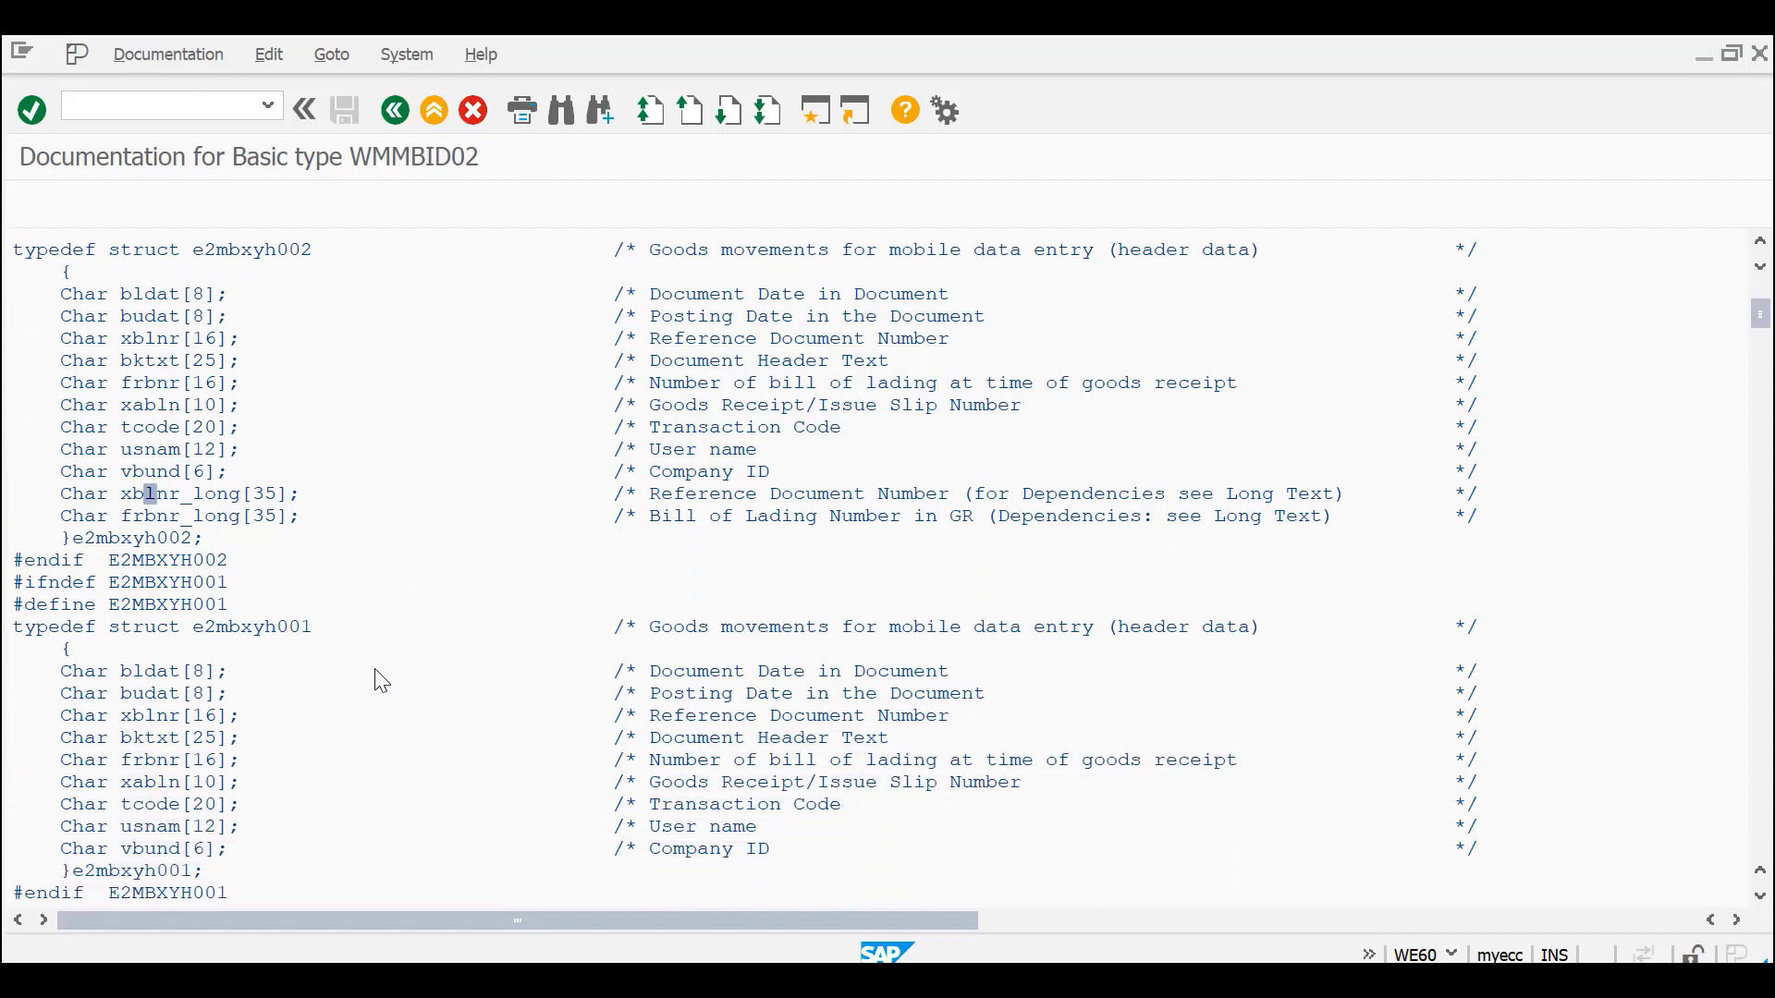
pyautogui.scroll(-1, 432, 645)
pyautogui.scroll(-1, 262, 753)
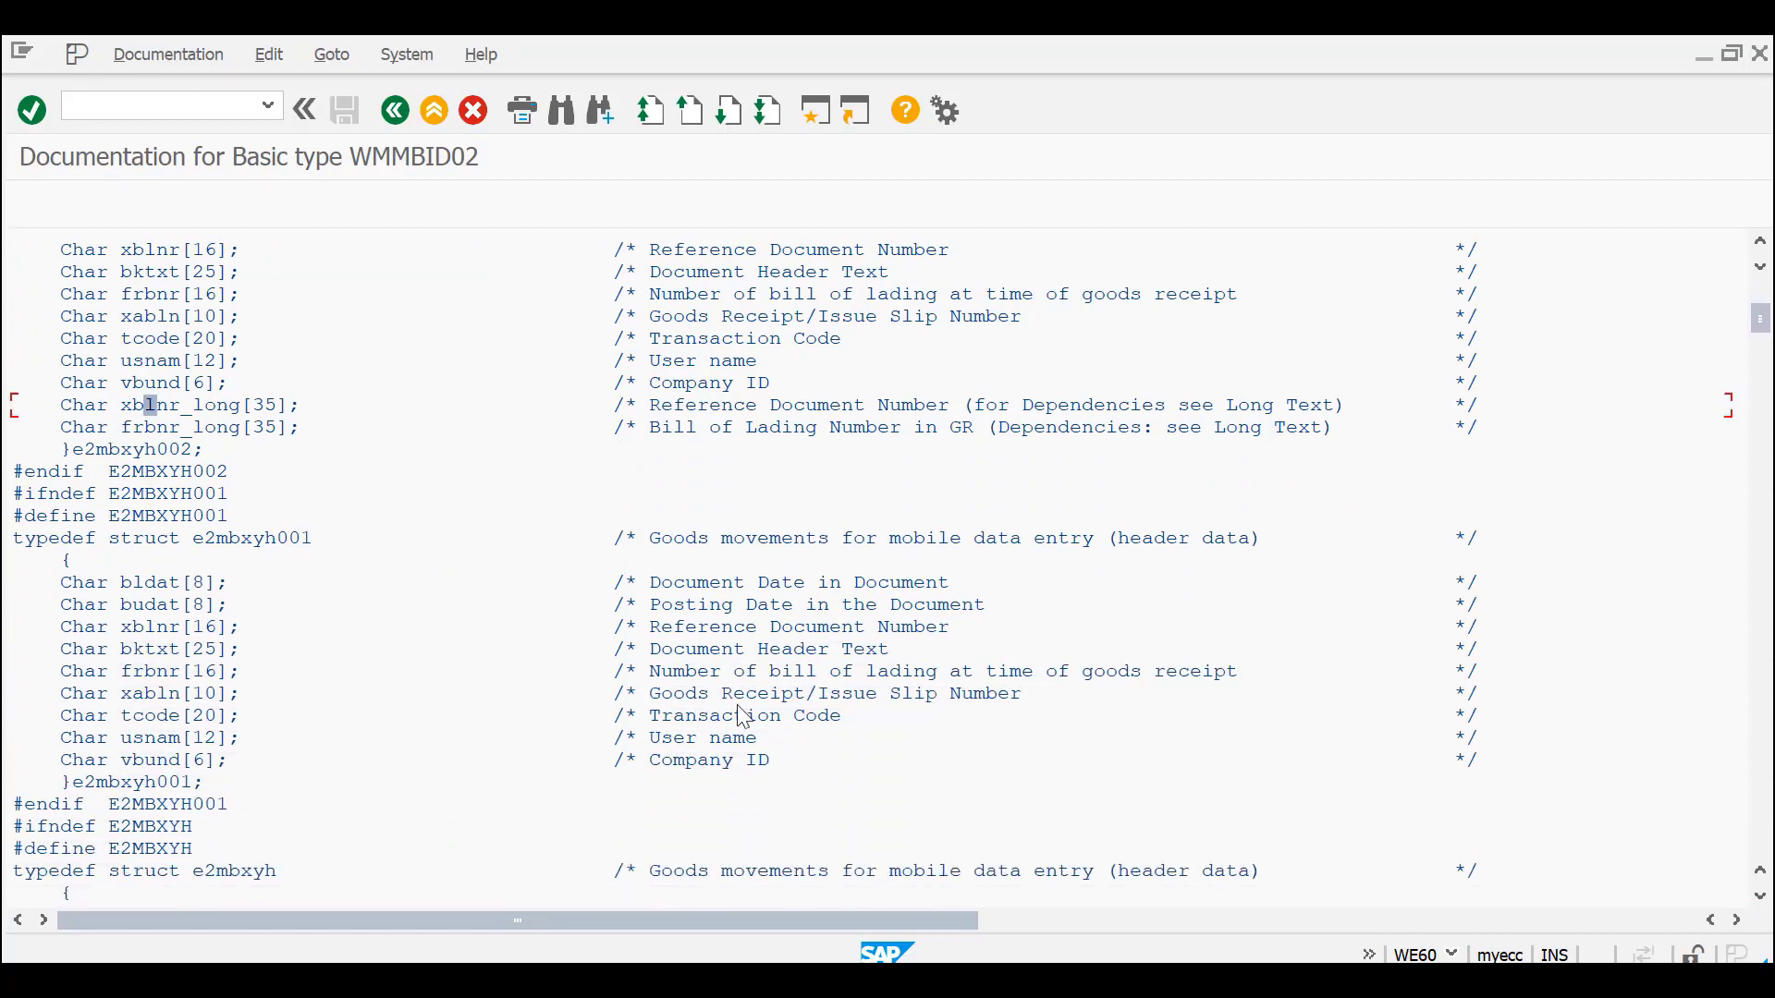
pyautogui.click(149, 405)
pyautogui.scroll(-3, 145, 747)
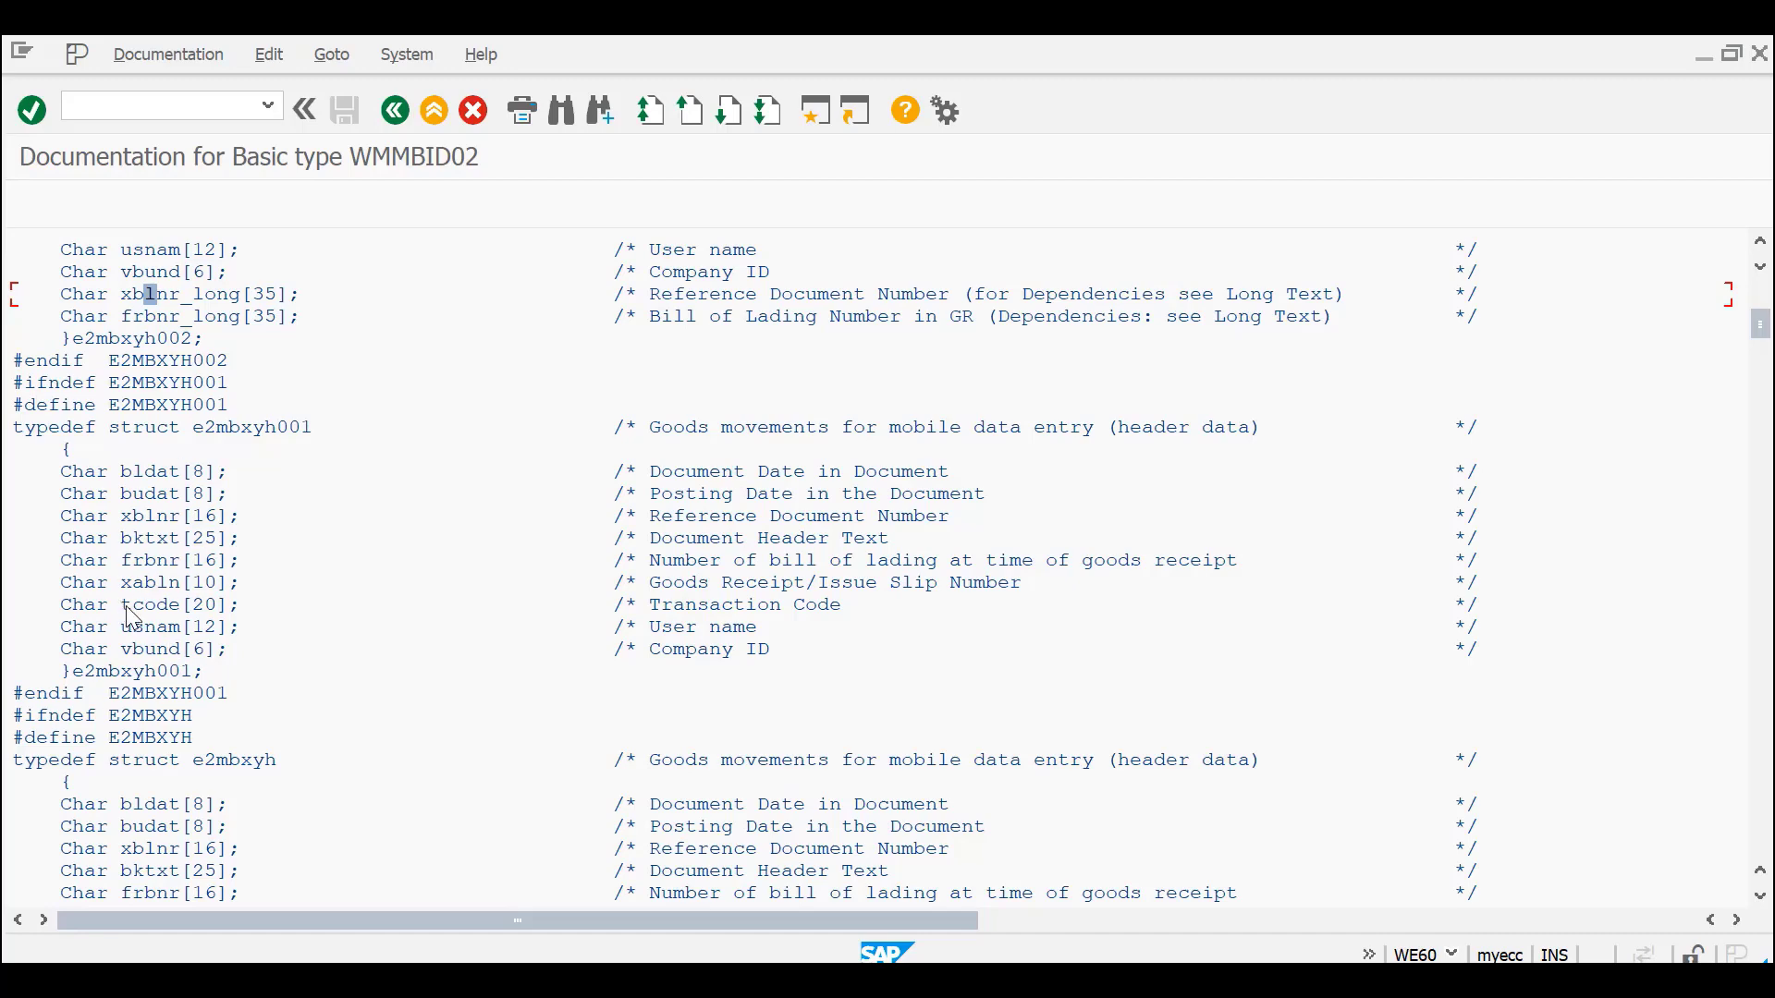
pyautogui.moveTo(118, 615); pyautogui.dragTo(189, 625)
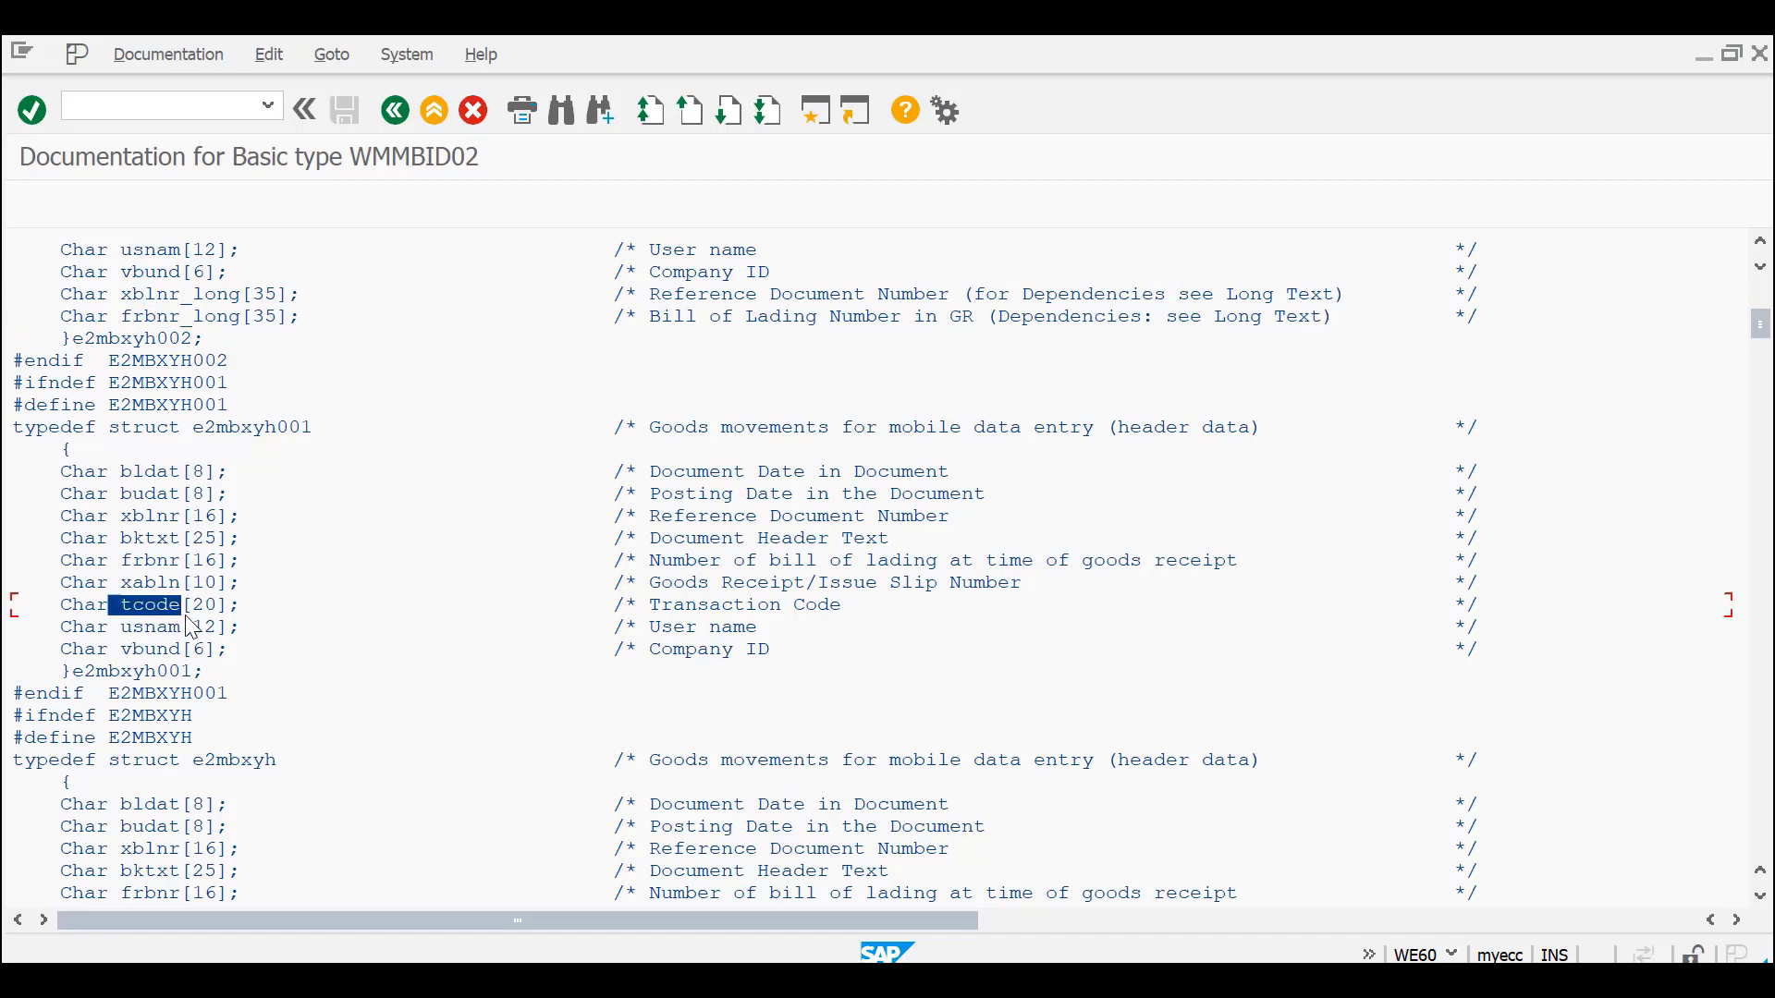
pyautogui.hotkey('ctrl', 'c')
pyautogui.moveTo(837, 611); pyautogui.dragTo(652, 638)
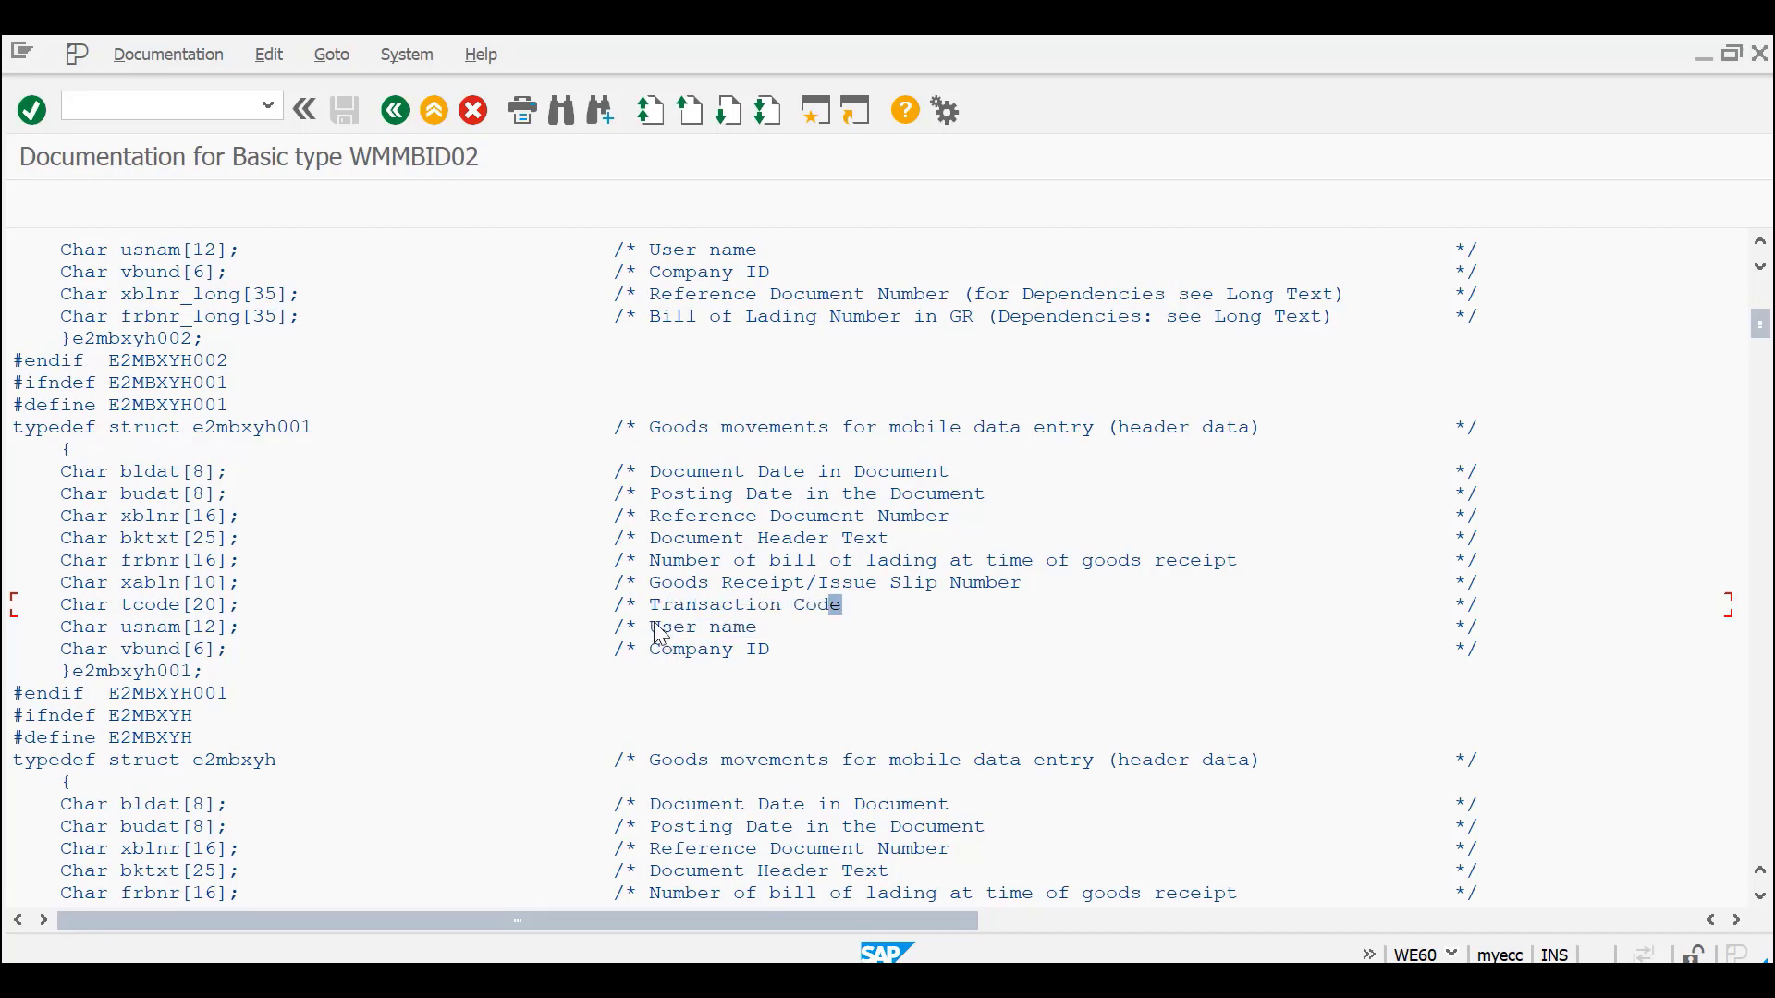
pyautogui.moveTo(837, 610); pyautogui.dragTo(652, 615)
# - Highlight the Transaction Code and User name descriptions in e2mbxyh
pyautogui.scroll(-2, 462, 684)
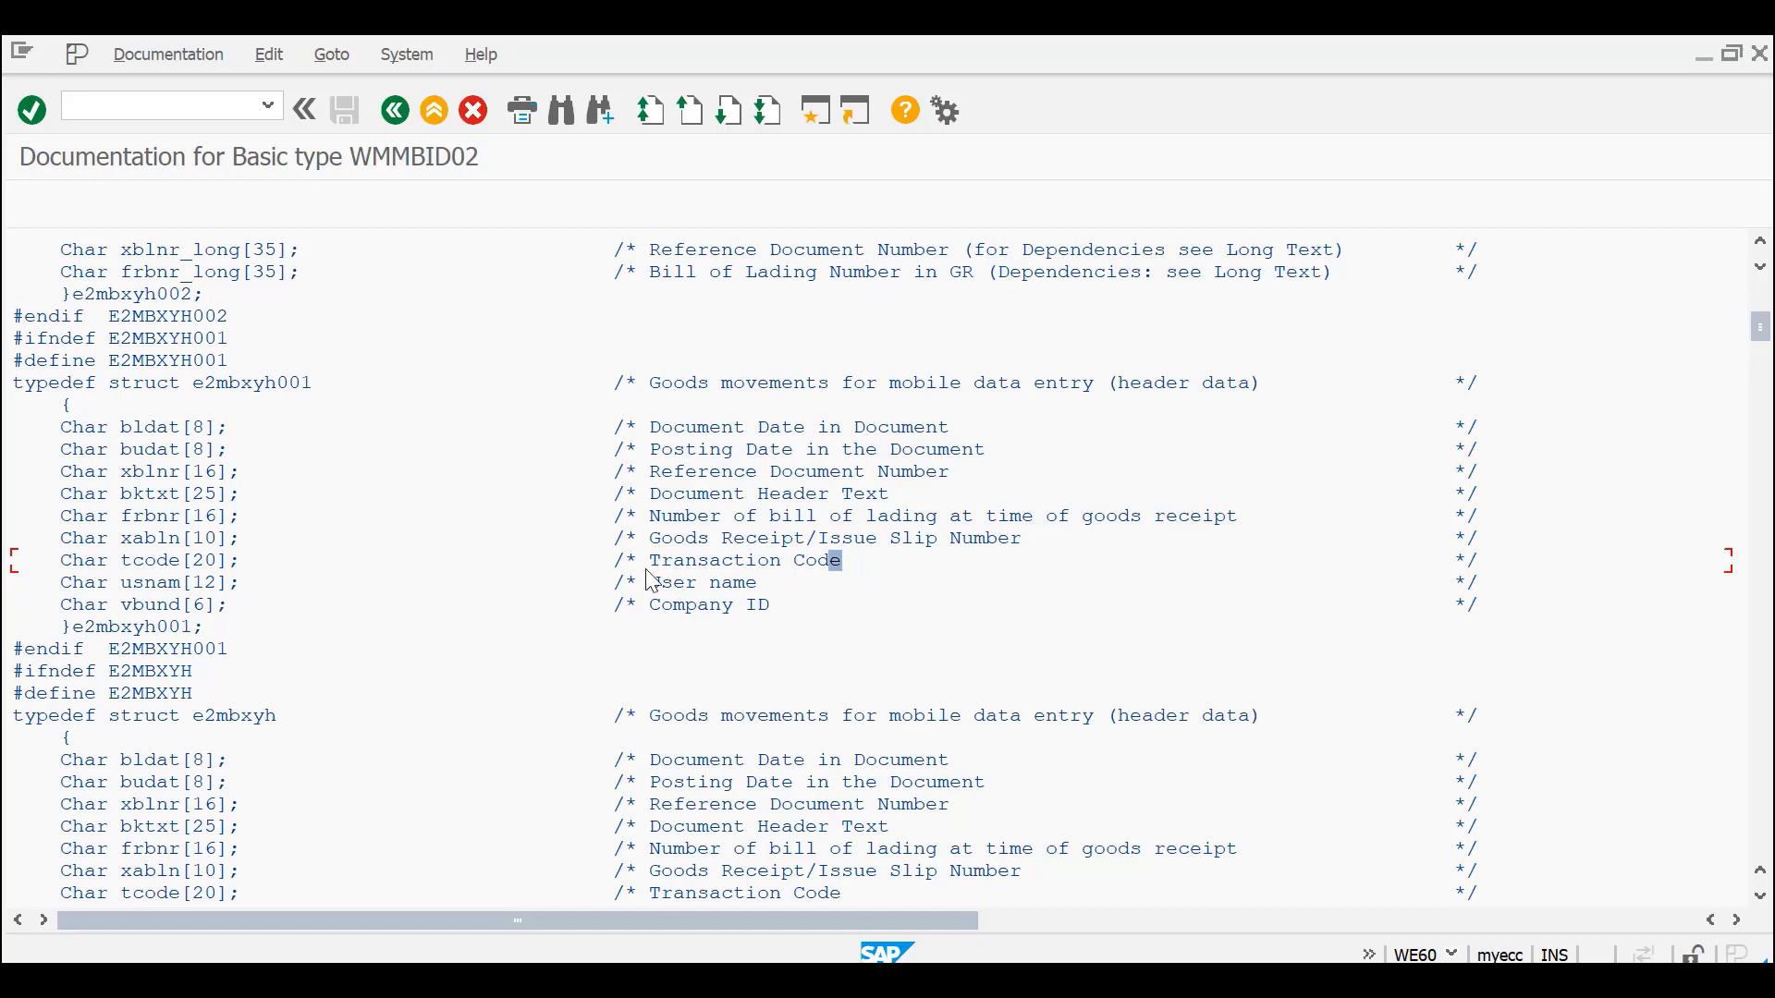
pyautogui.moveTo(647, 571); pyautogui.dragTo(862, 579)
pyautogui.scroll(-3, 456, 636)
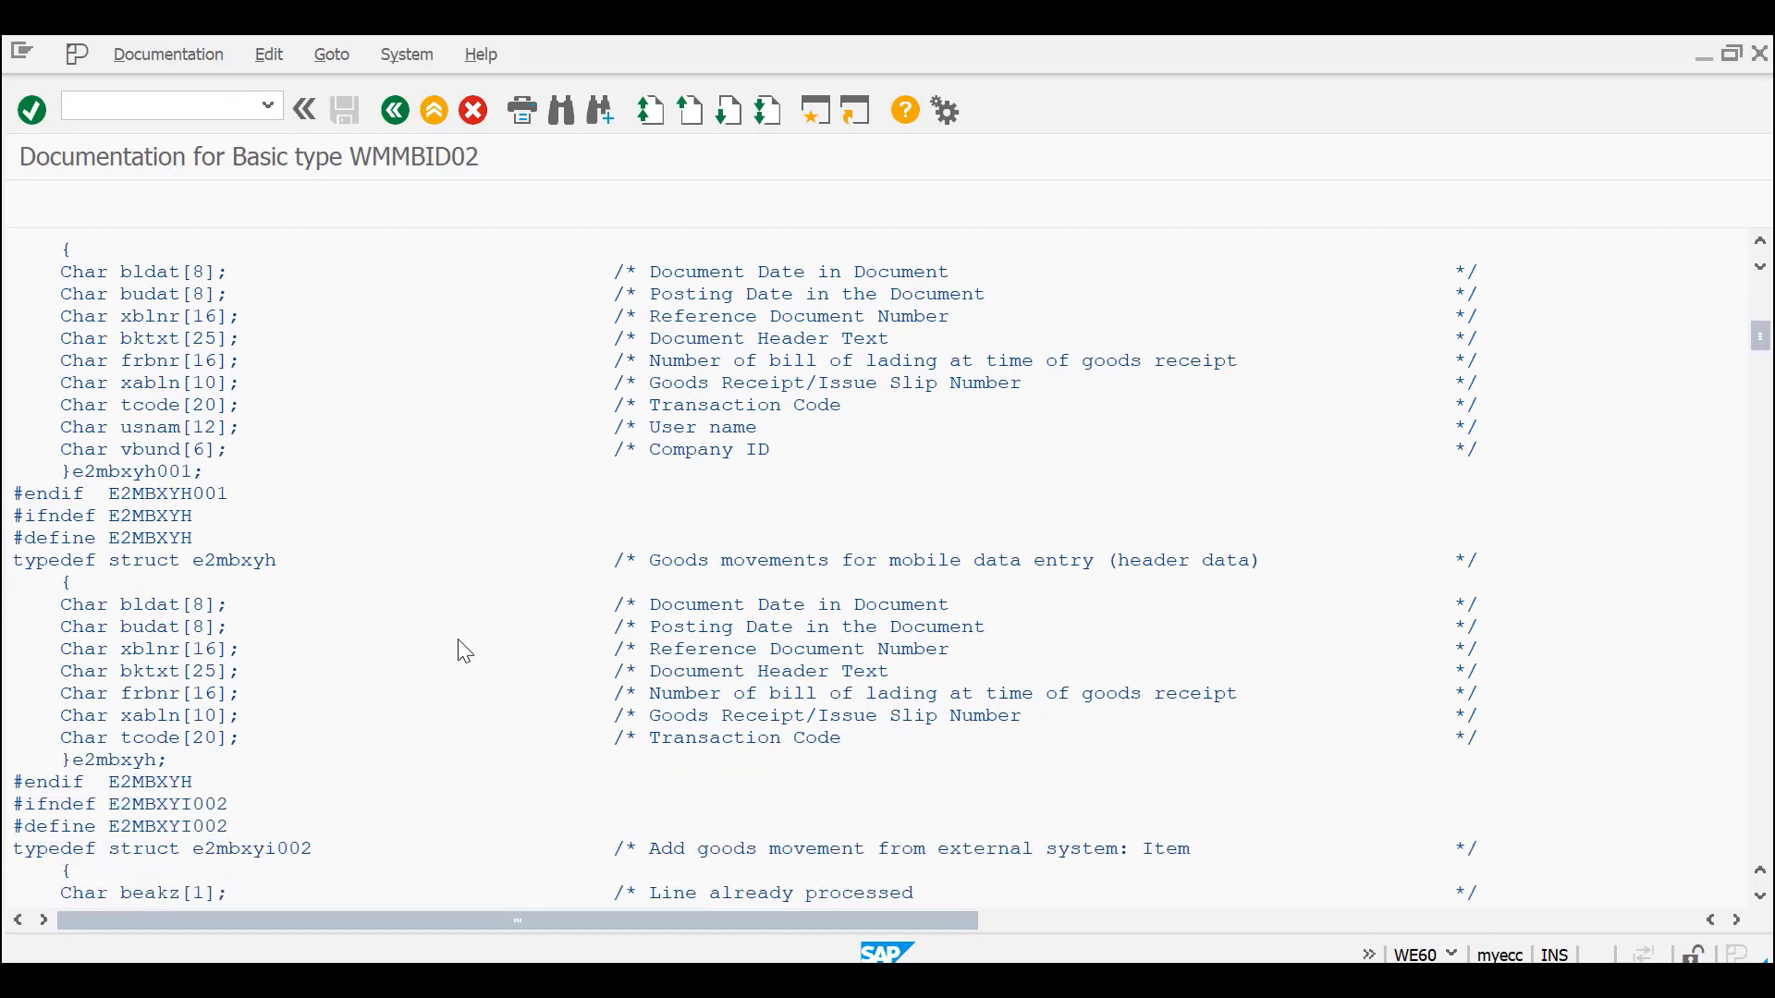
# - Highlight the fields of the E2MBXYH header structure
pyautogui.scroll(-2, 454, 642)
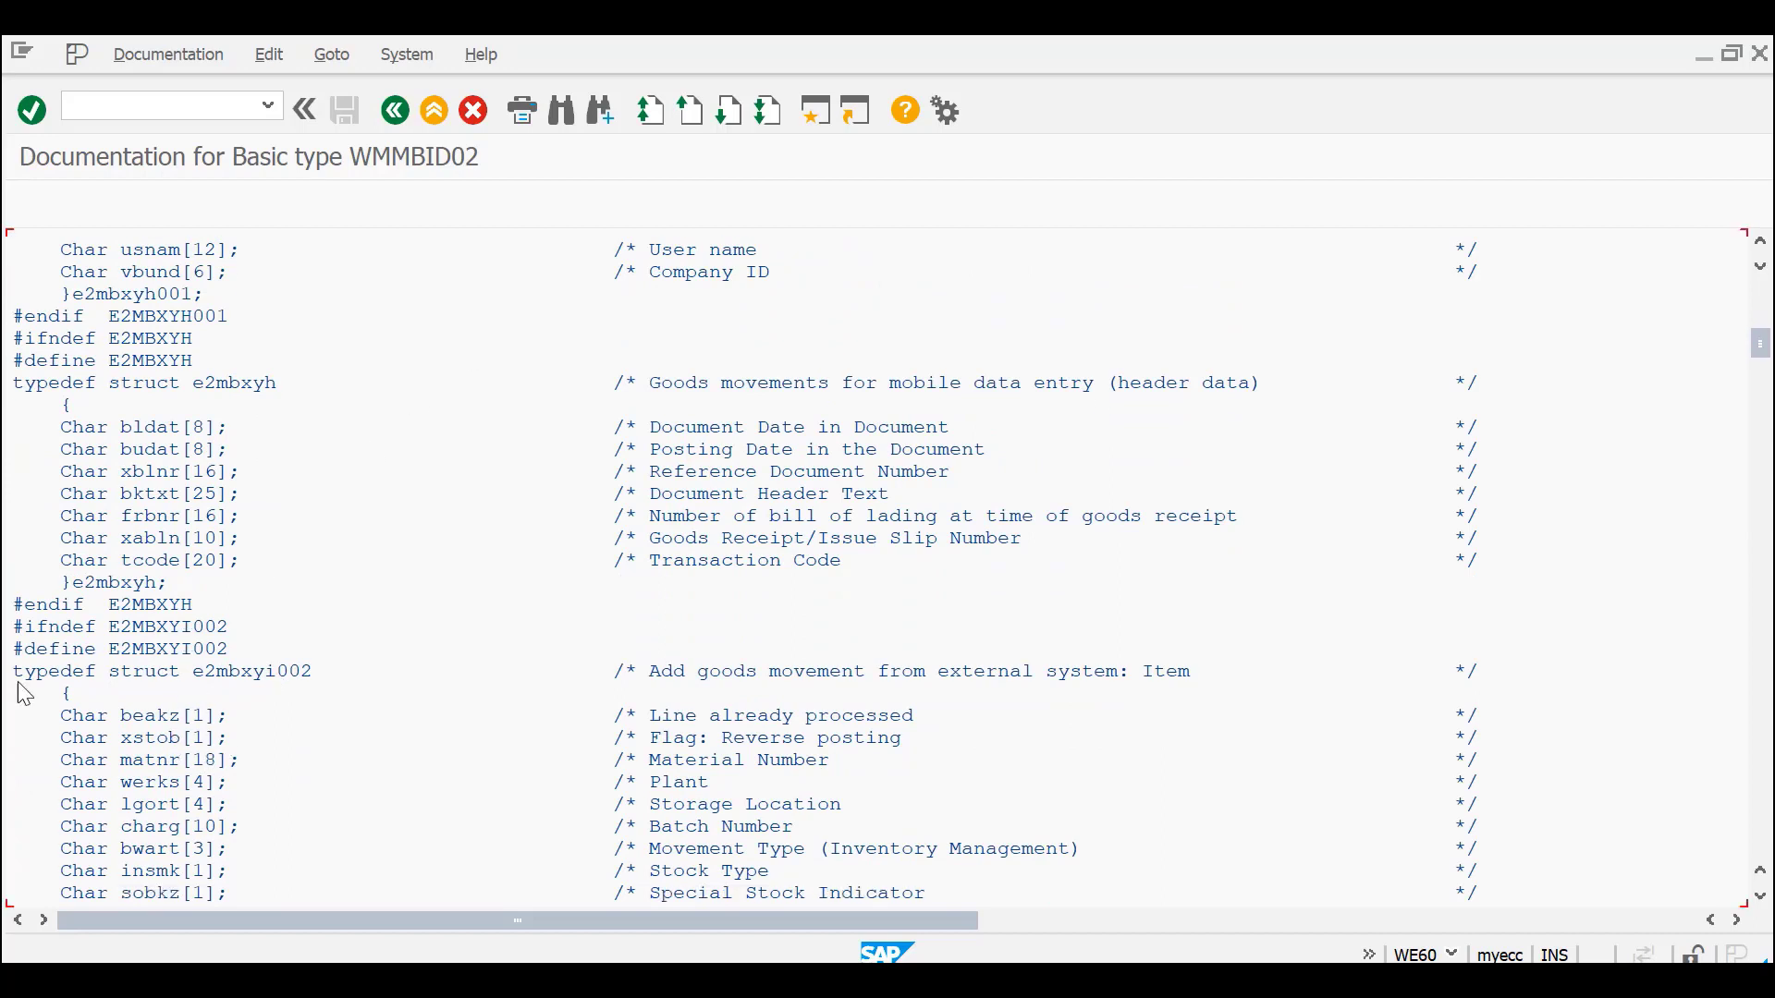
pyautogui.scroll(2, 167, 545)
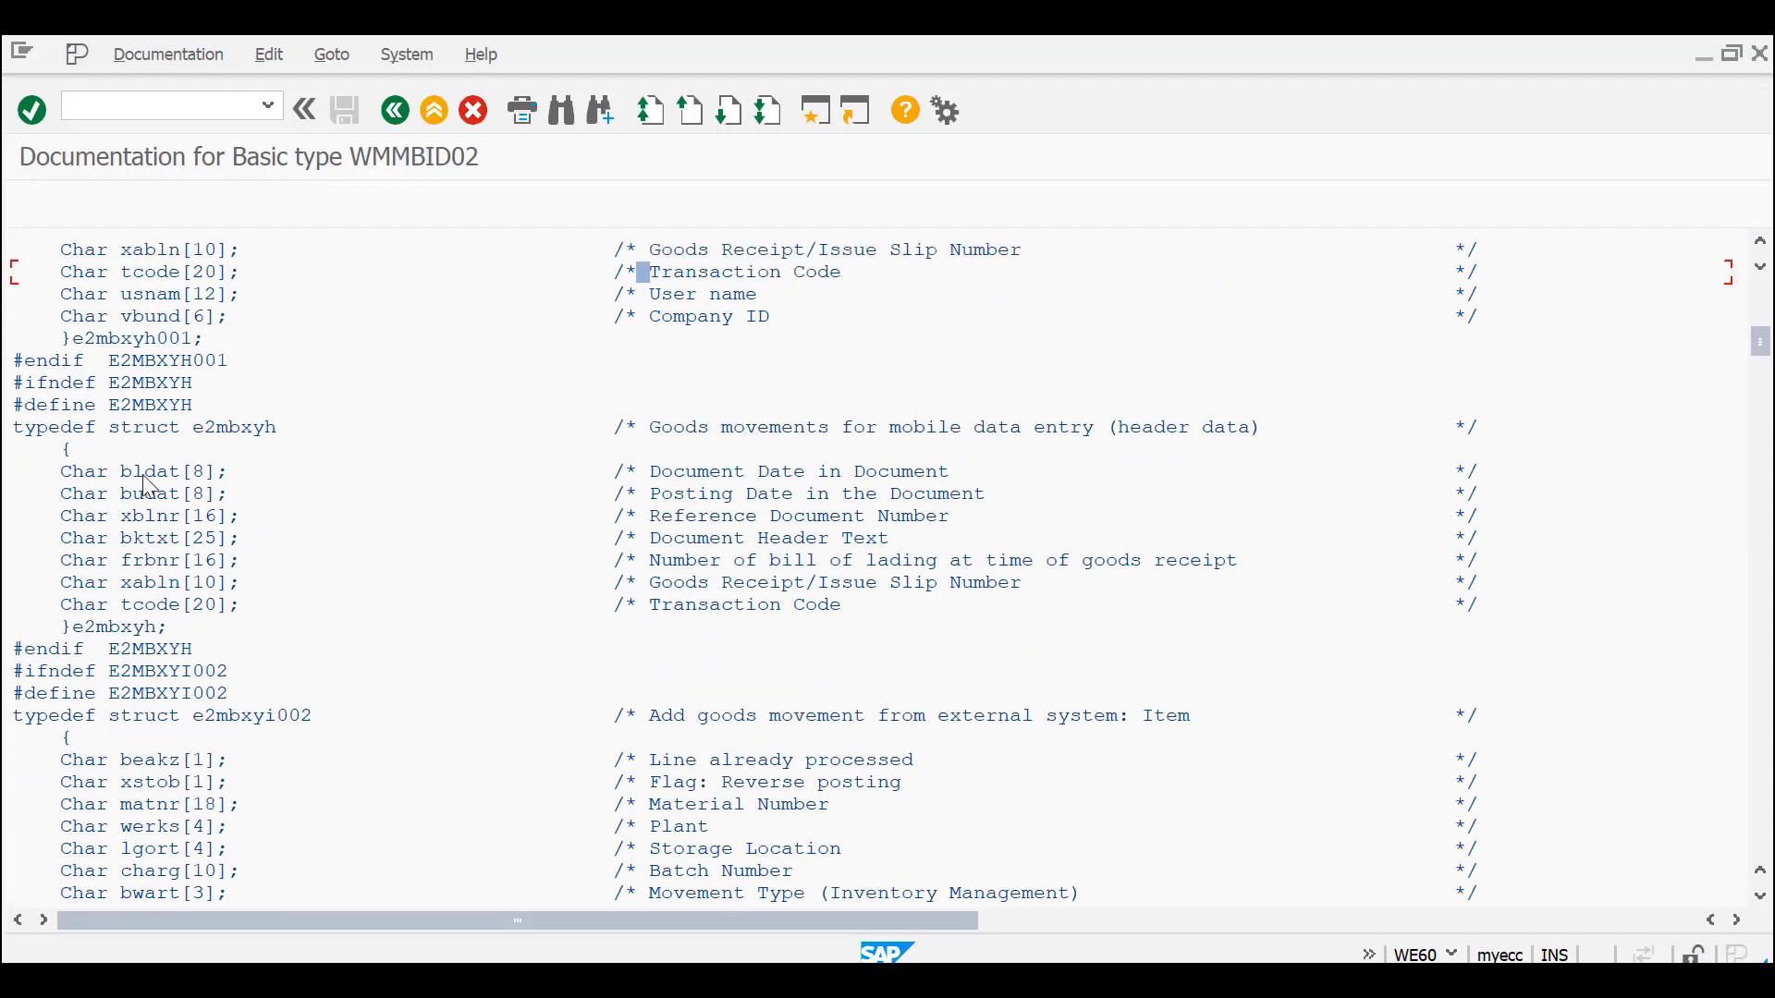
pyautogui.moveTo(56, 476); pyautogui.dragTo(275, 627)
pyautogui.click(289, 607)
# - Copy the E2MBXYI002 segment name and scroll into its item field list
pyautogui.scroll(-2, 314, 634)
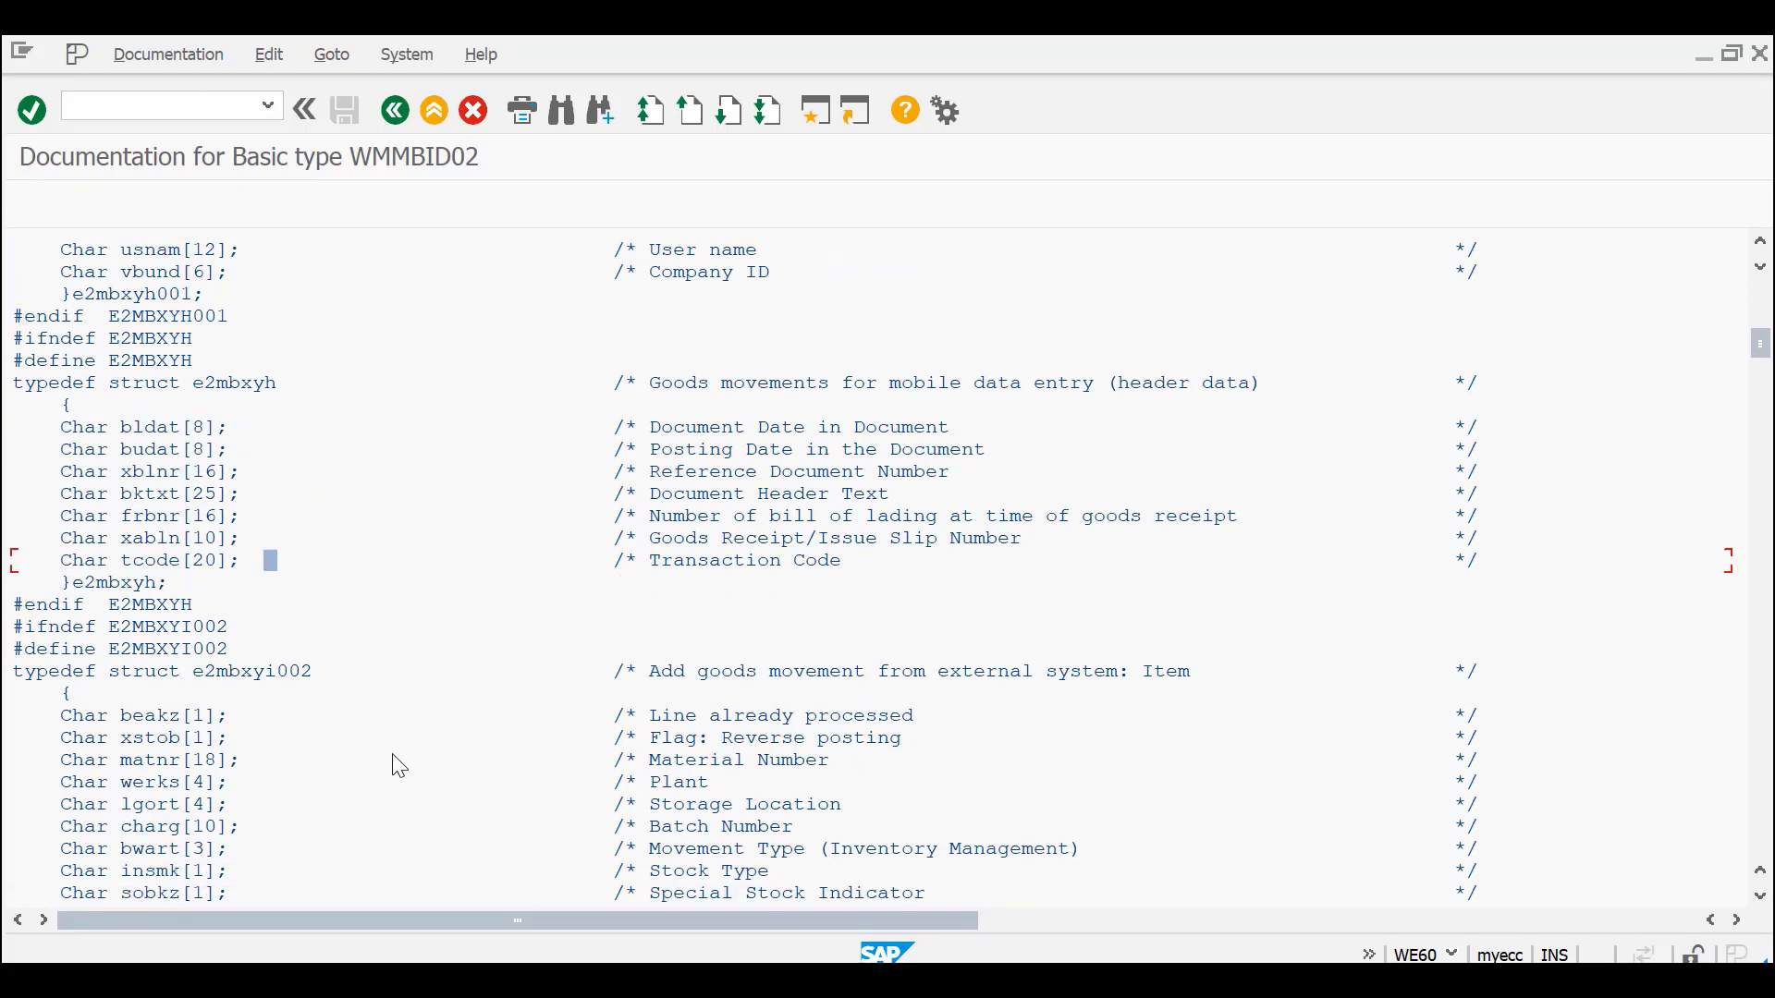
pyautogui.moveTo(105, 583); pyautogui.dragTo(264, 601)
pyautogui.hotkey('ctrl', 'c')
pyautogui.moveTo(109, 584); pyautogui.dragTo(224, 584)
pyautogui.hotkey('ctrl', 'c')
pyautogui.scroll(-3, 351, 725)
pyautogui.scroll(-2, 508, 684)
pyautogui.moveTo(717, 984)
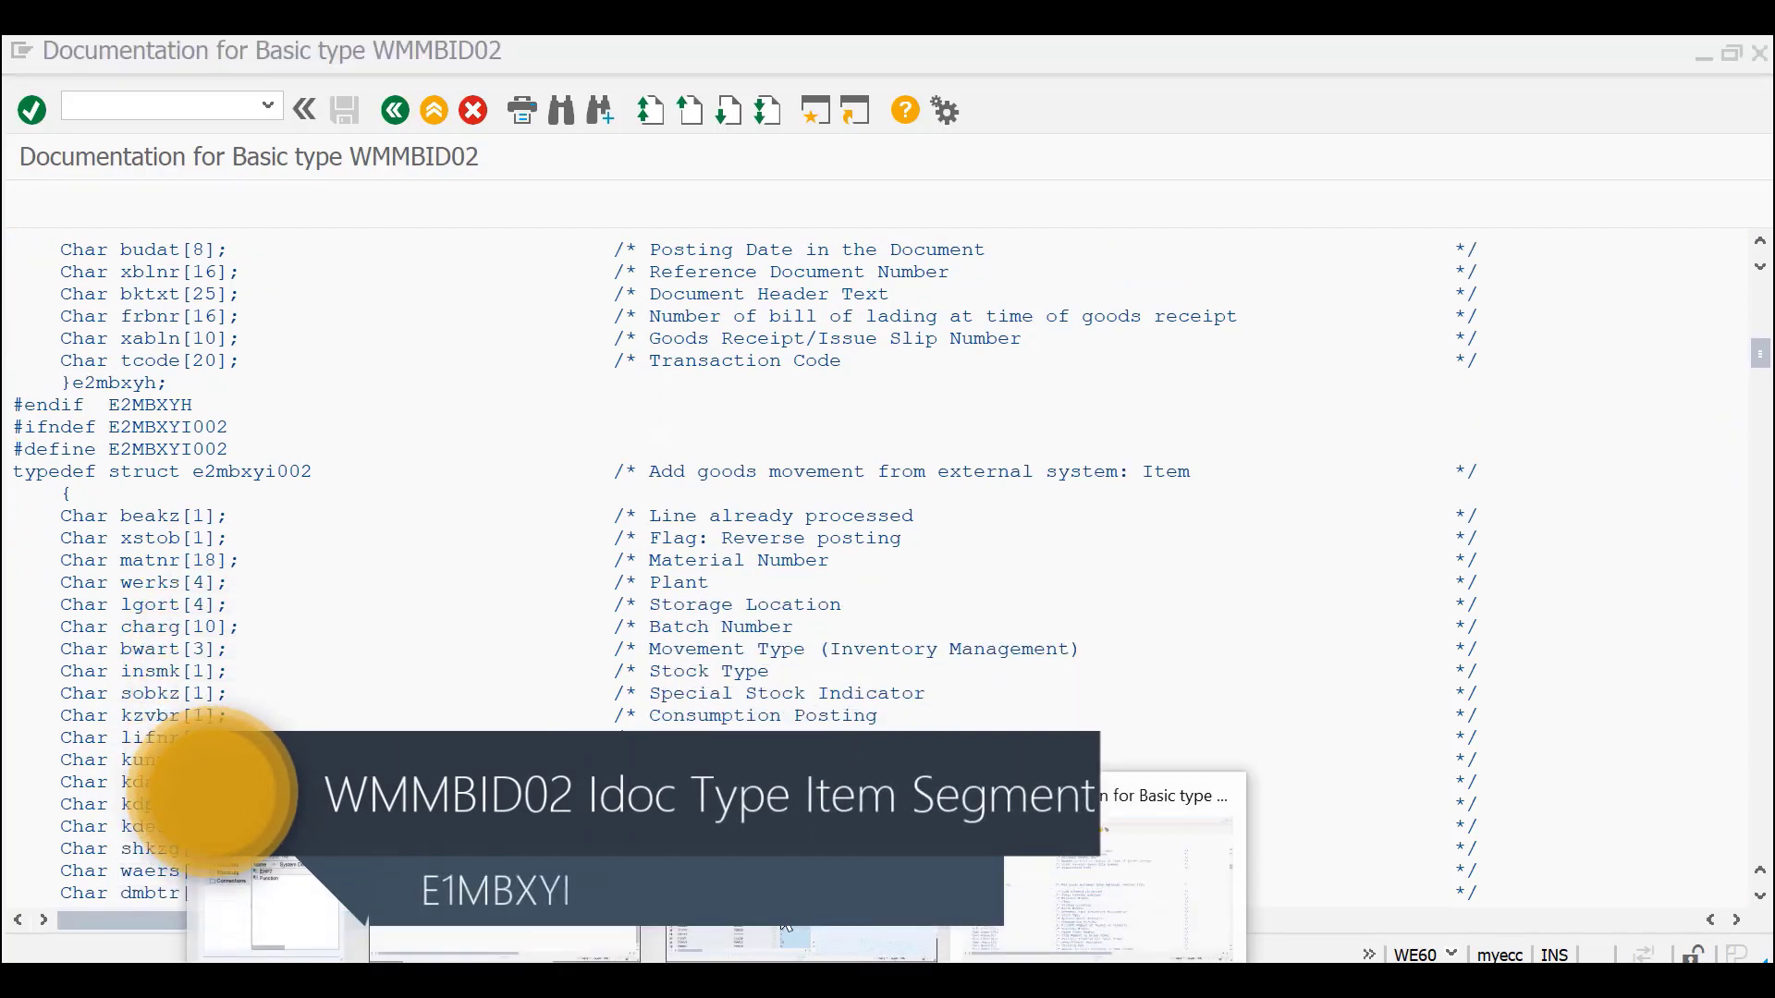
pyautogui.click(801, 943)
pyautogui.moveTo(428, 287); pyautogui.dragTo(195, 305)
pyautogui.click(404, 278)
pyautogui.doubleClick(131, 536)
pyautogui.click(171, 567)
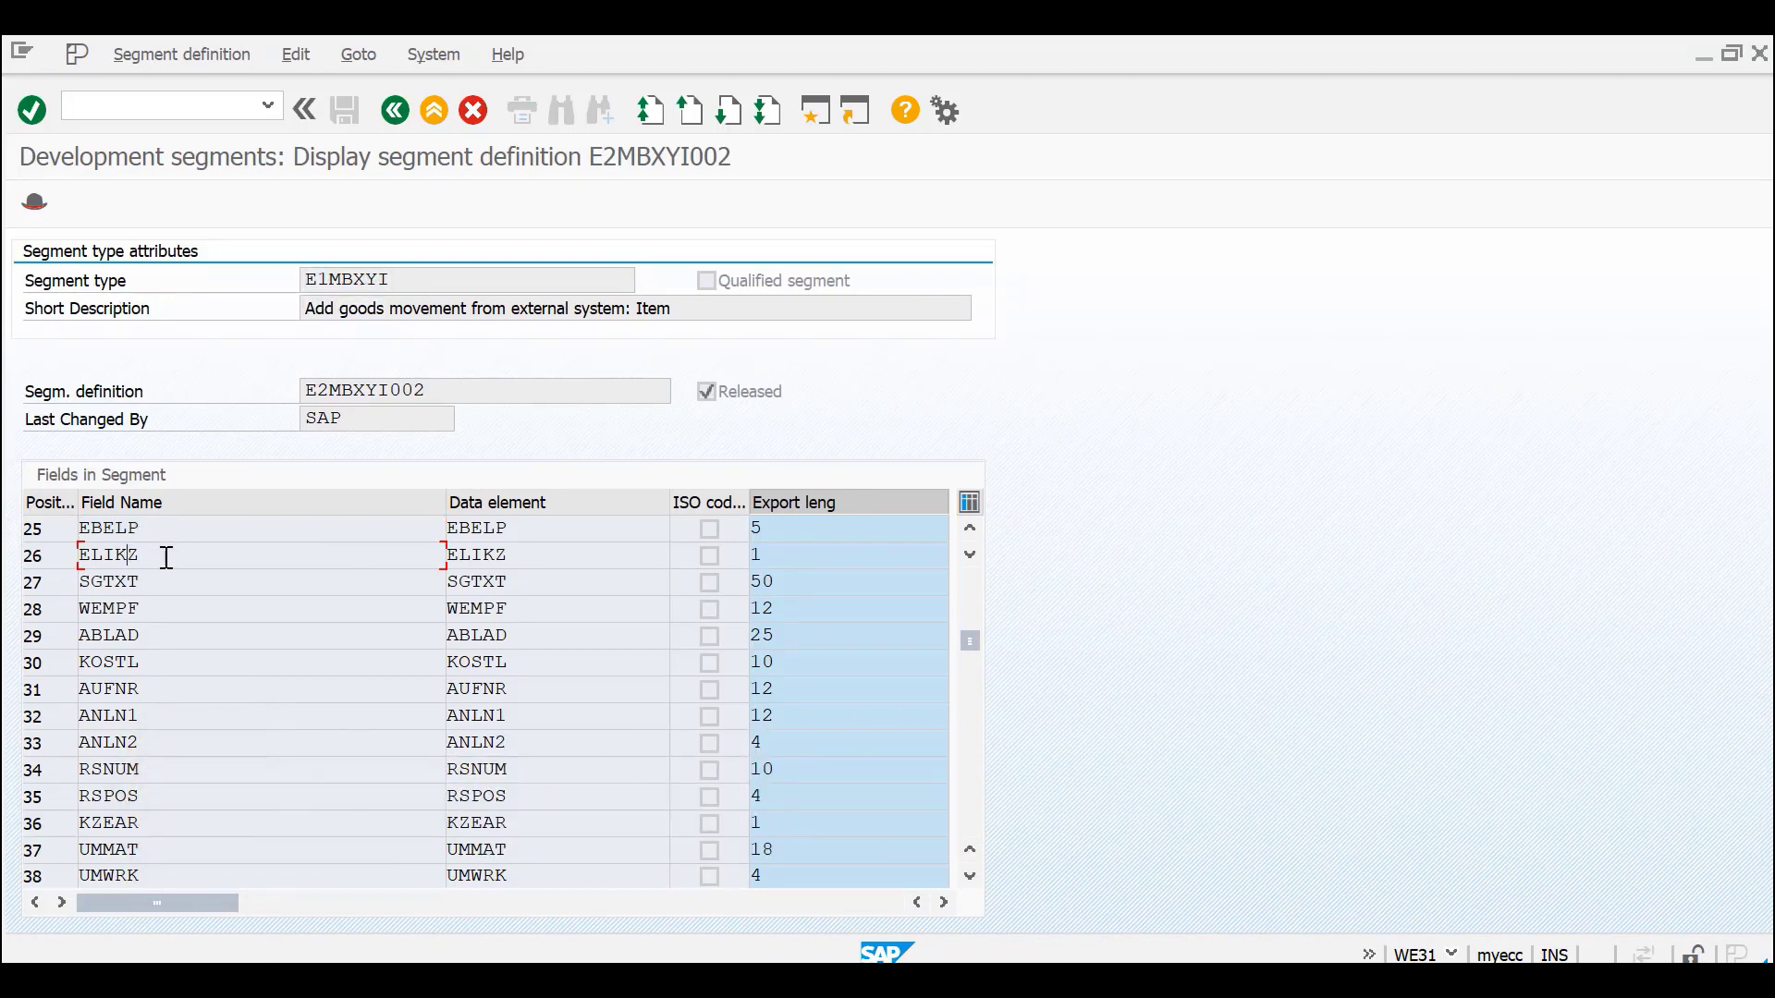
pyautogui.scroll(1, 184, 627)
pyautogui.doubleClick(173, 582)
pyautogui.click(172, 586)
pyautogui.doubleClick(139, 609)
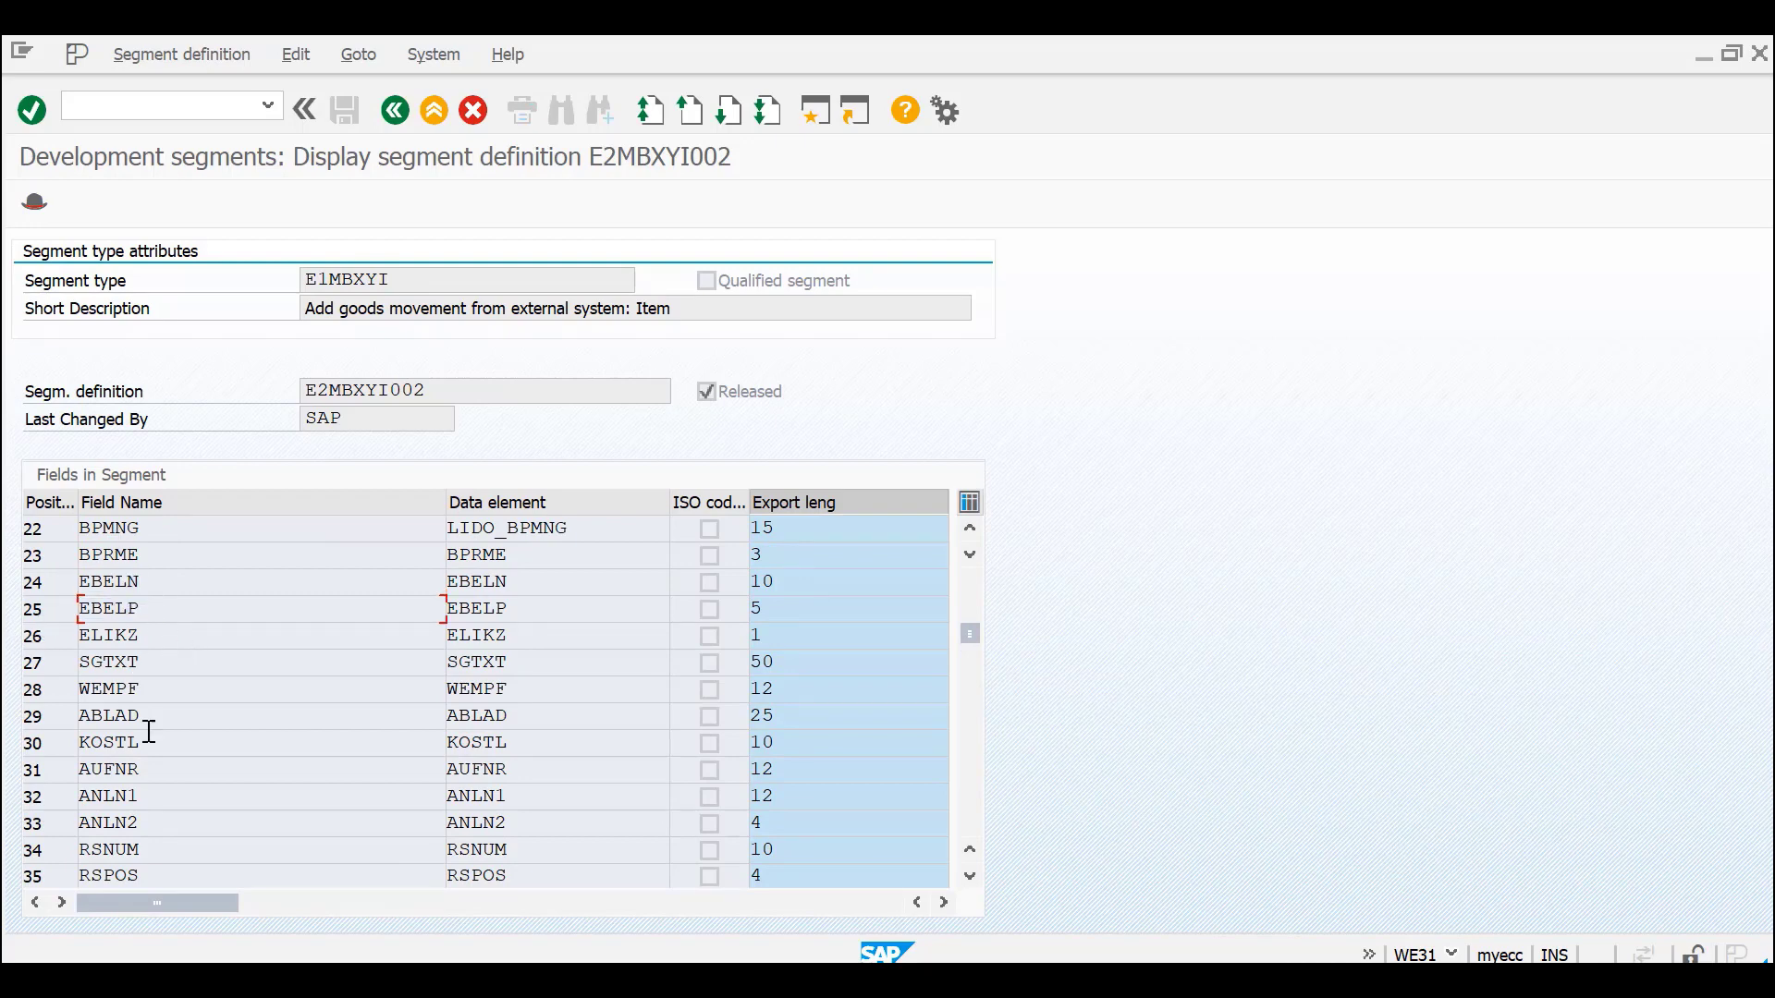
pyautogui.scroll(-2, 149, 759)
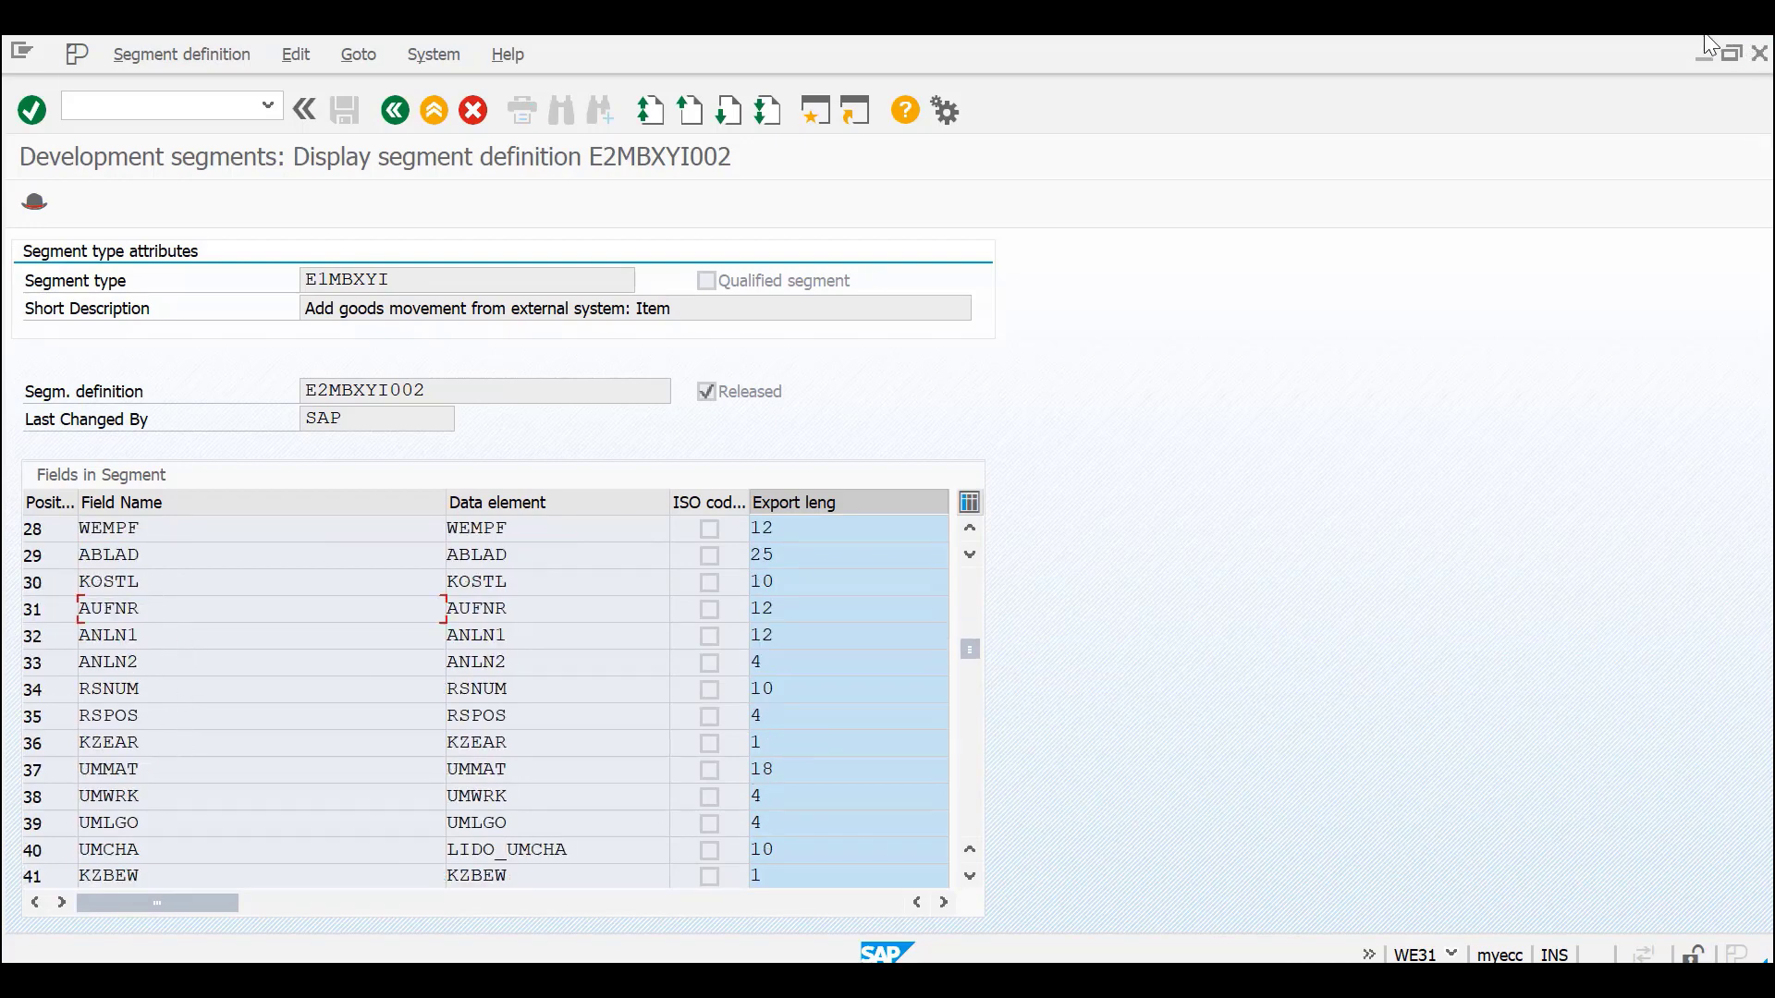
pyautogui.hotkey('alt', 'Tab')
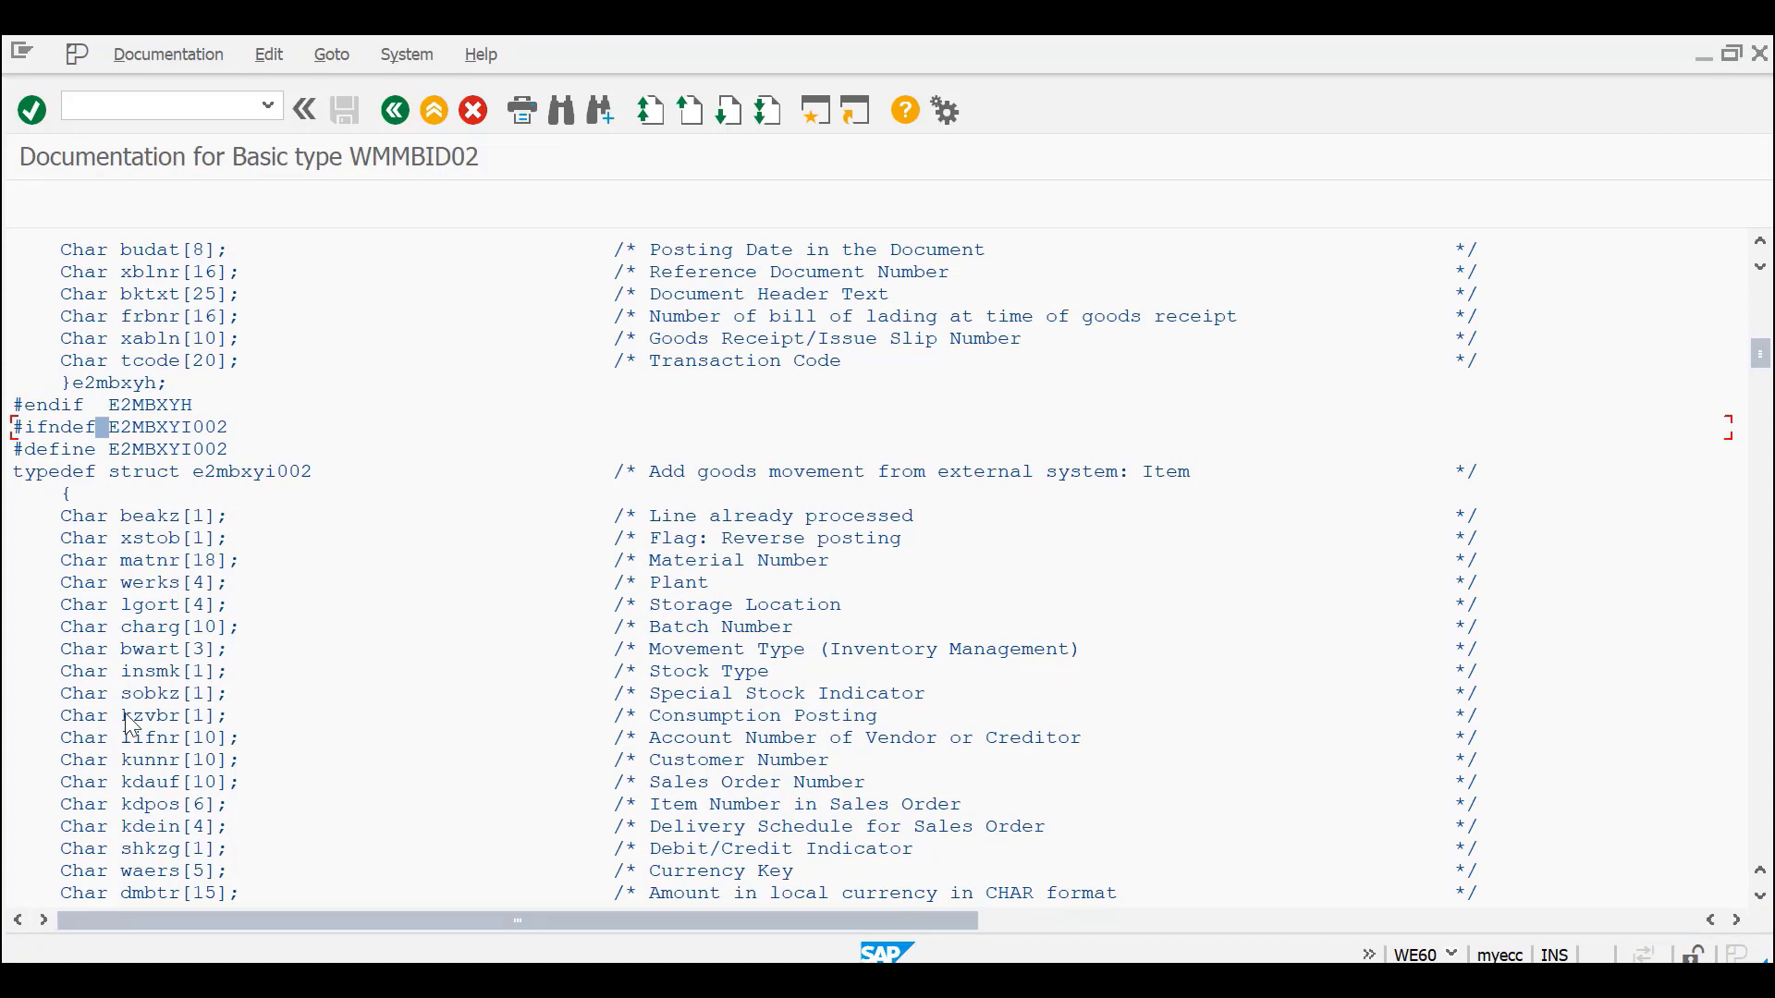
# - Examine the sobkz Special Stock Indicator line and the bwart, lgort and matnr fields
pyautogui.moveTo(107, 695); pyautogui.dragTo(194, 698)
pyautogui.click(721, 707)
pyautogui.moveTo(652, 695); pyautogui.dragTo(973, 710)
pyautogui.click(975, 712)
pyautogui.moveTo(114, 649); pyautogui.dragTo(226, 667)
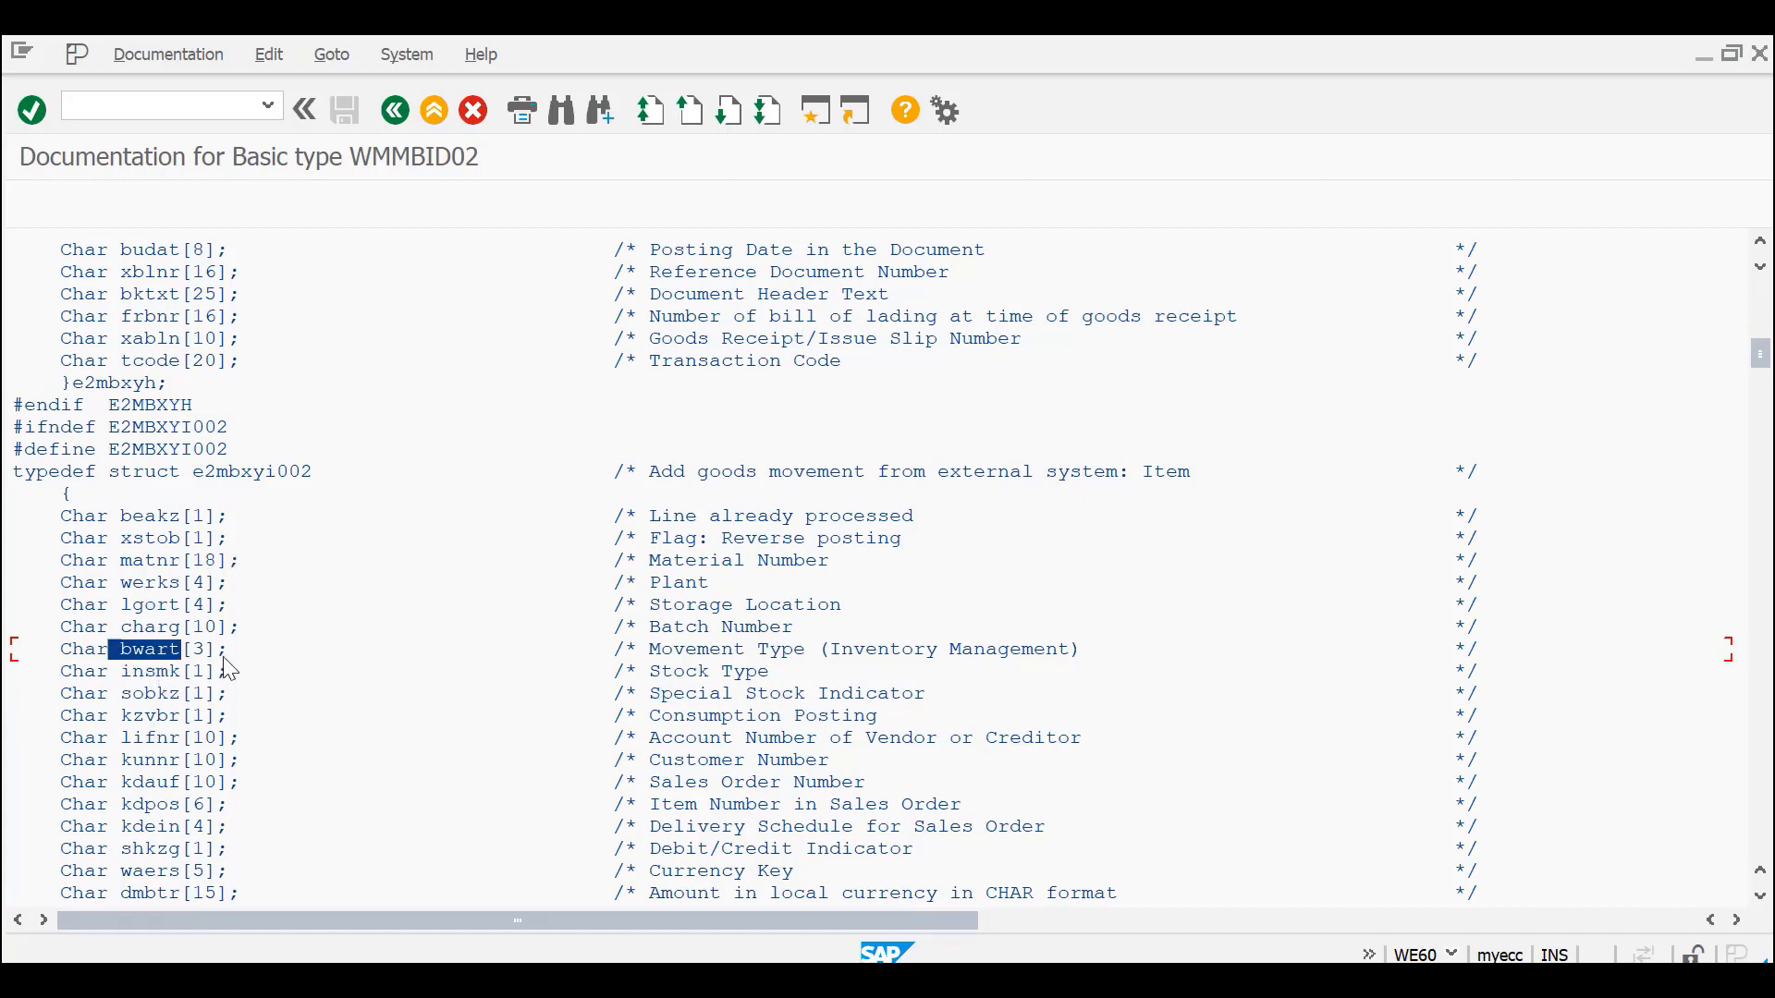
pyautogui.click(127, 602)
pyautogui.click(126, 562)
# - Highlight the erfmg field and the purchasing unit and document descriptions
pyautogui.scroll(-1, 284, 785)
pyautogui.scroll(-1, 208, 740)
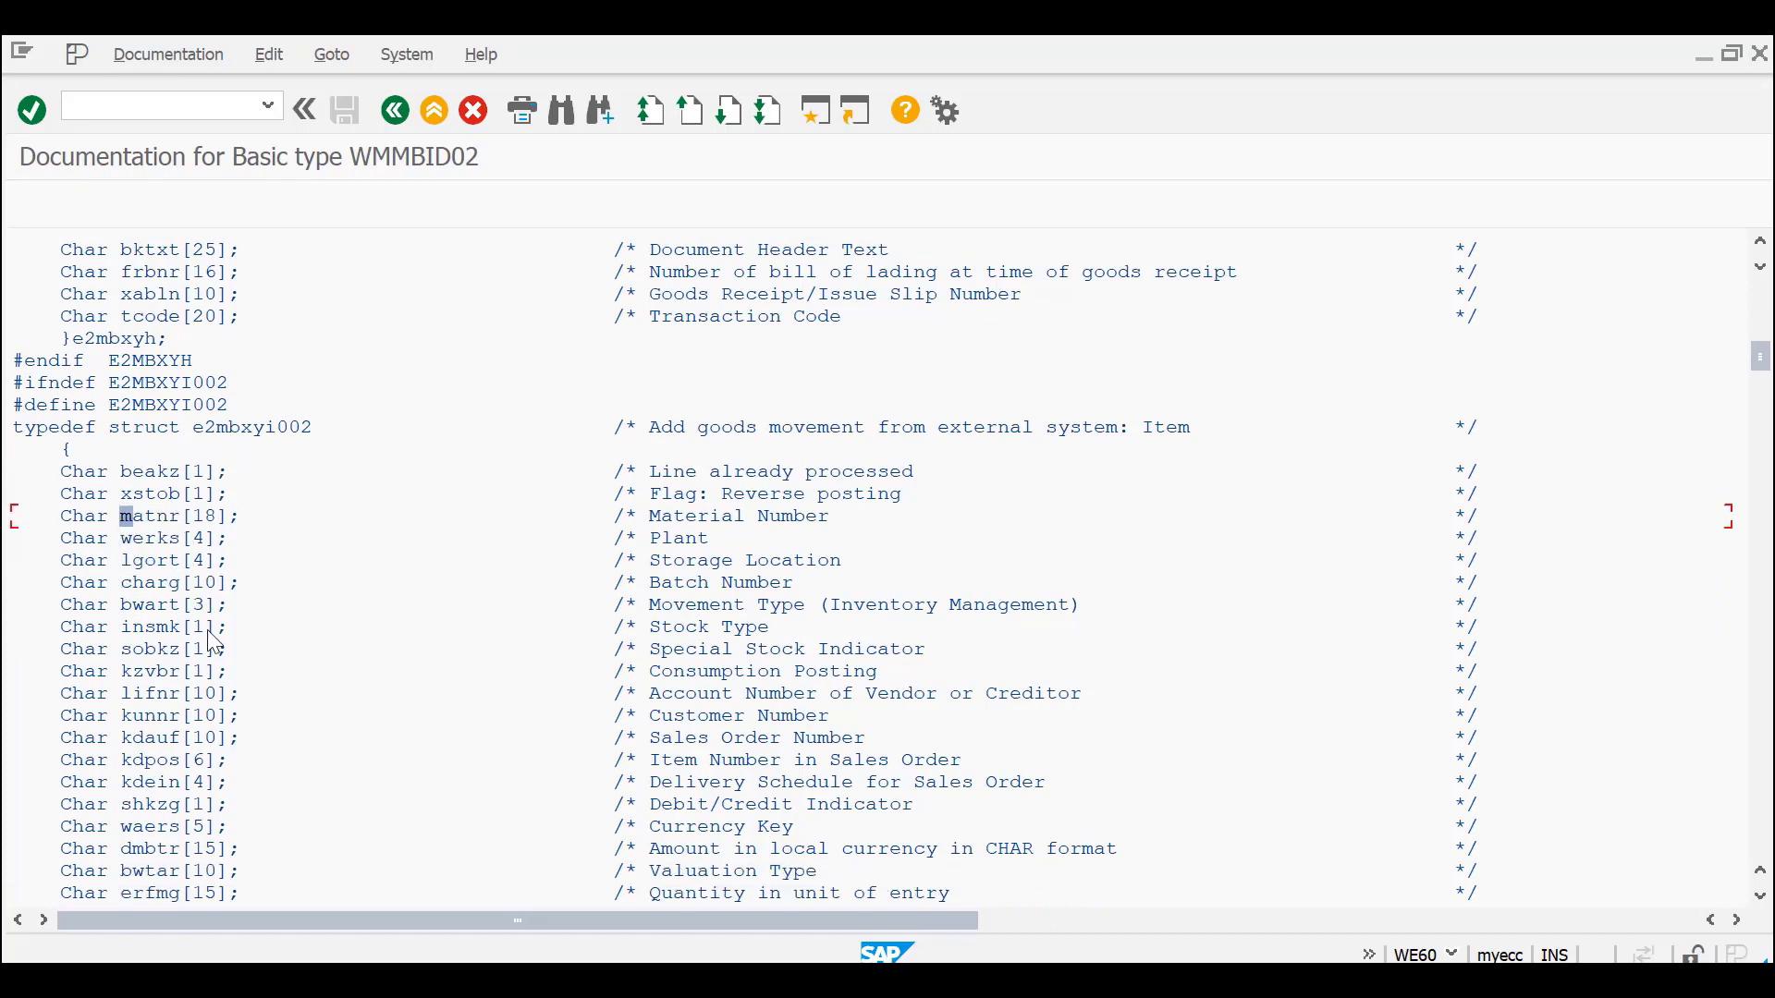
pyautogui.scroll(-4, 793, 647)
pyautogui.scroll(-4, 277, 673)
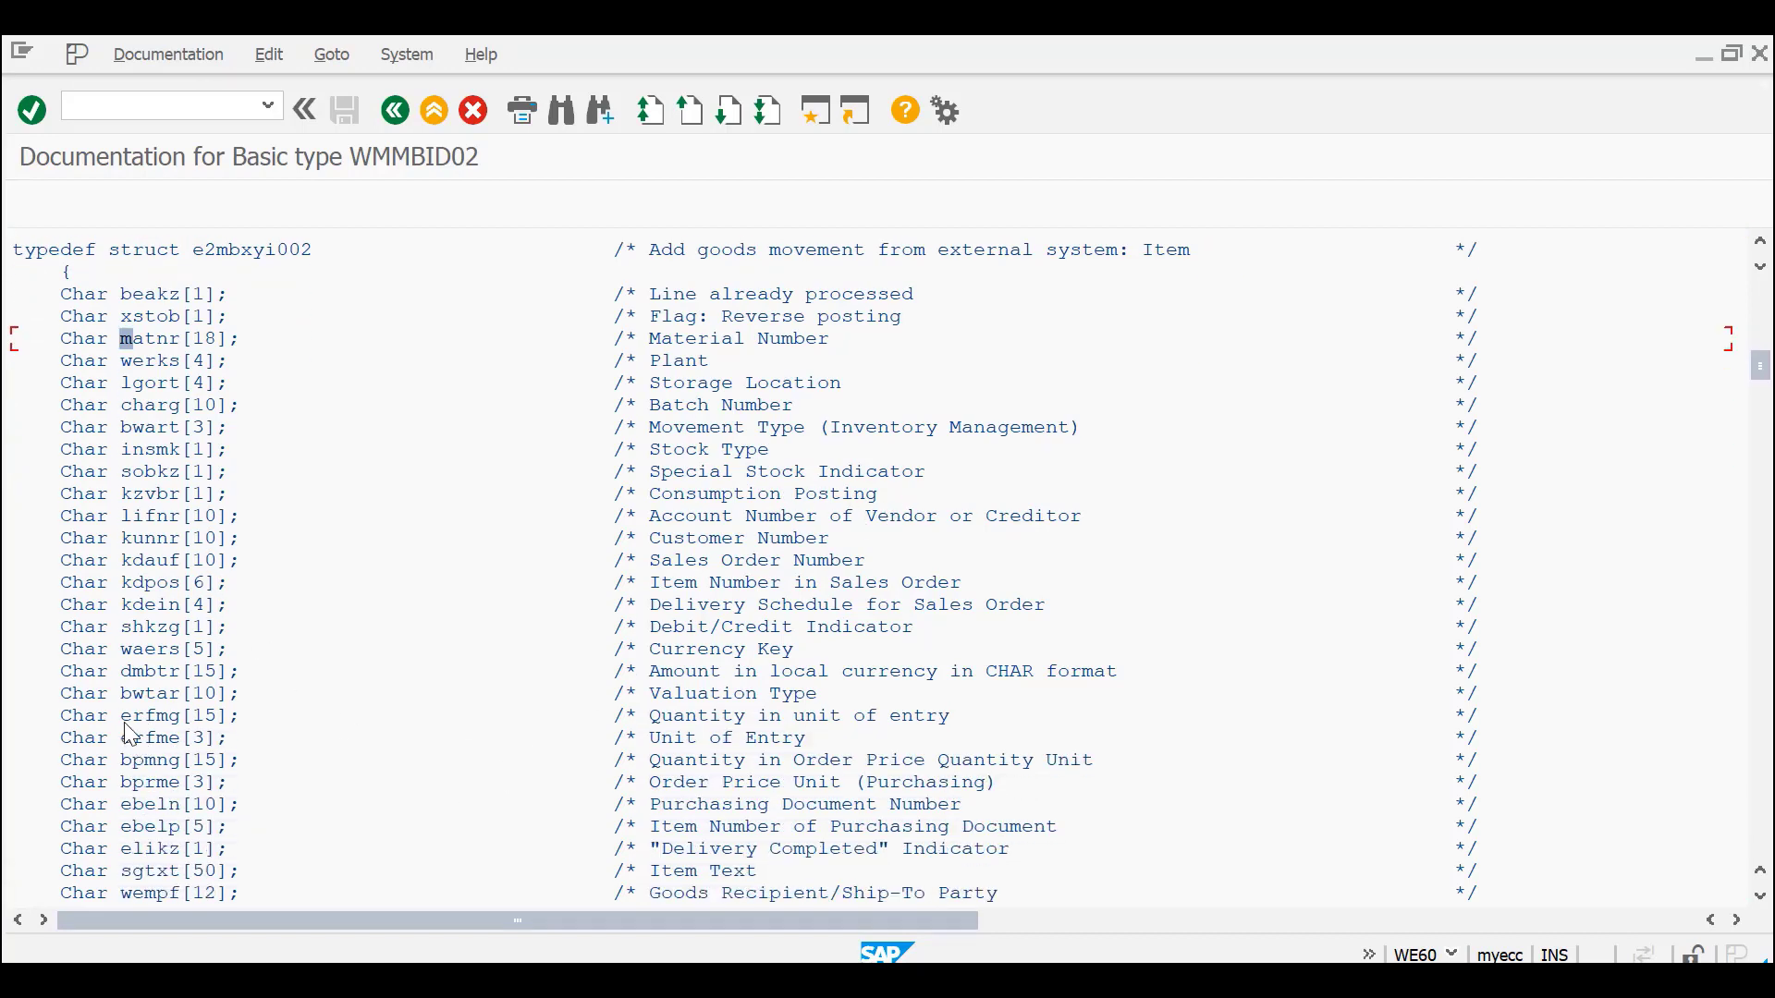
pyautogui.doubleClick(148, 717)
pyautogui.moveTo(652, 719); pyautogui.dragTo(1036, 723)
pyautogui.scroll(-4, 236, 721)
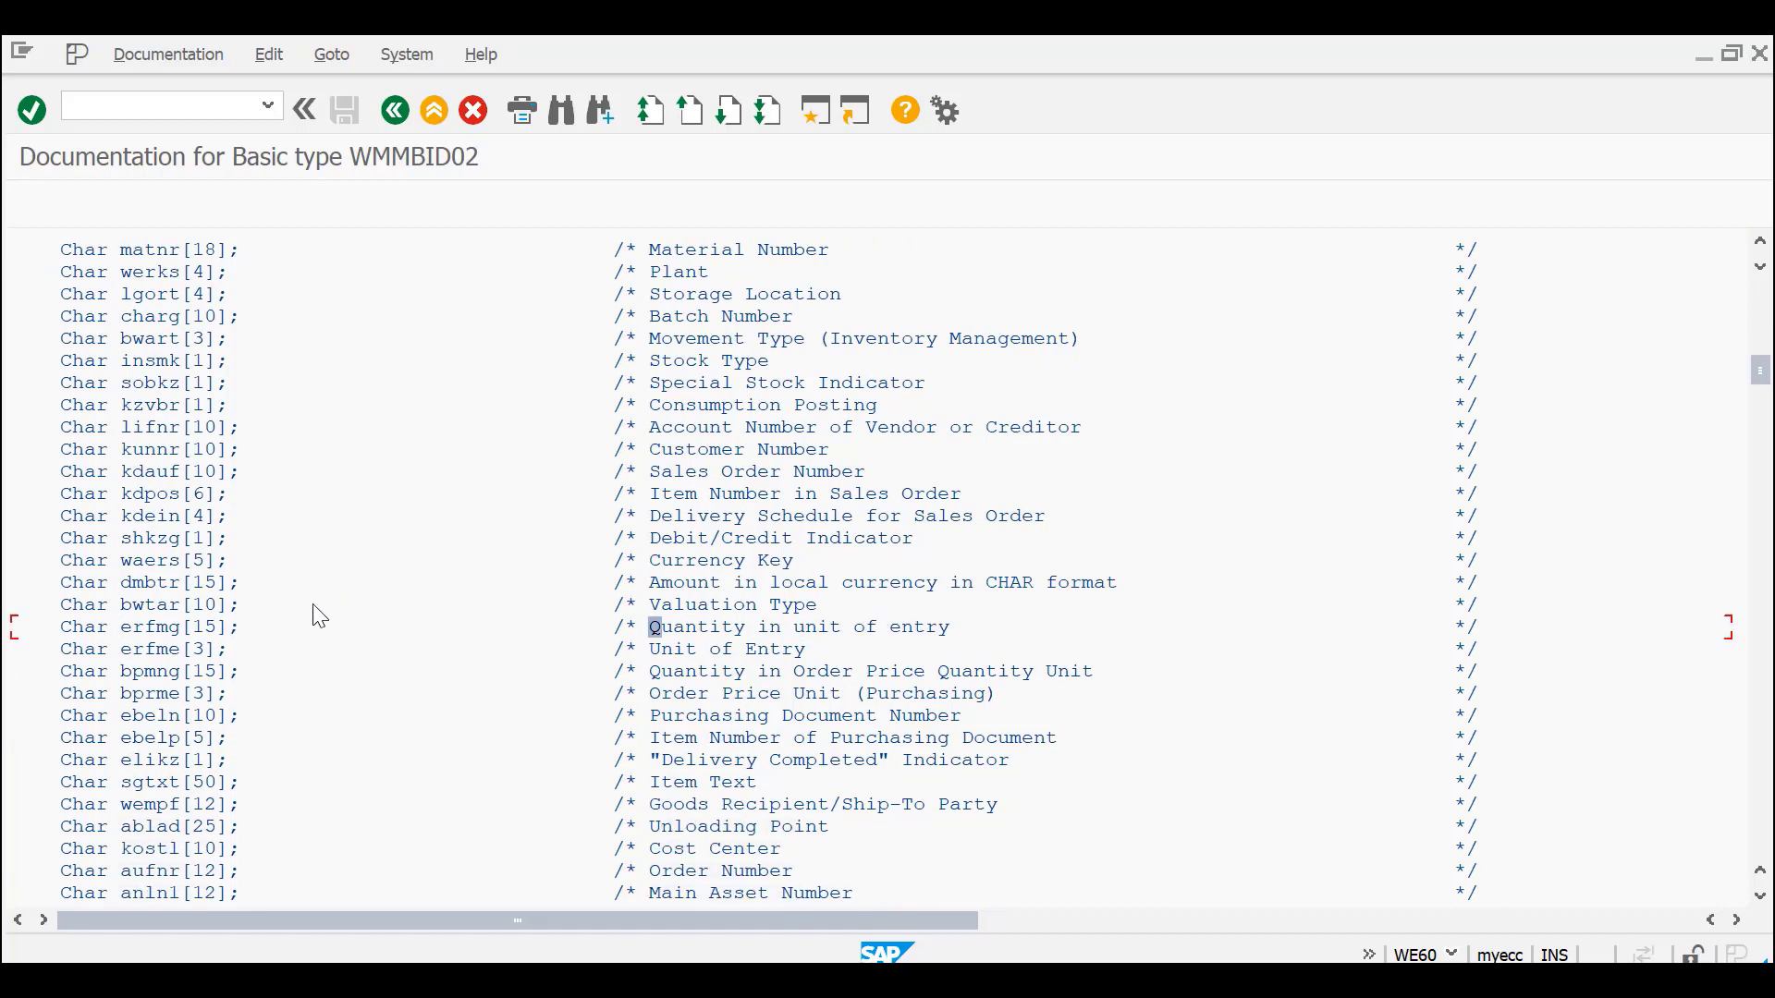
pyautogui.moveTo(638, 693)
pyautogui.mouseDown()
pyautogui.moveTo(1084, 709)
pyautogui.moveTo(1030, 737)
pyautogui.moveTo(646, 717)
pyautogui.mouseUp()
# - Highlight the ablad Unloading Point line and Goods Recipient/Ship-To Party description
pyautogui.scroll(-3, 325, 662)
pyautogui.scroll(-1, 296, 689)
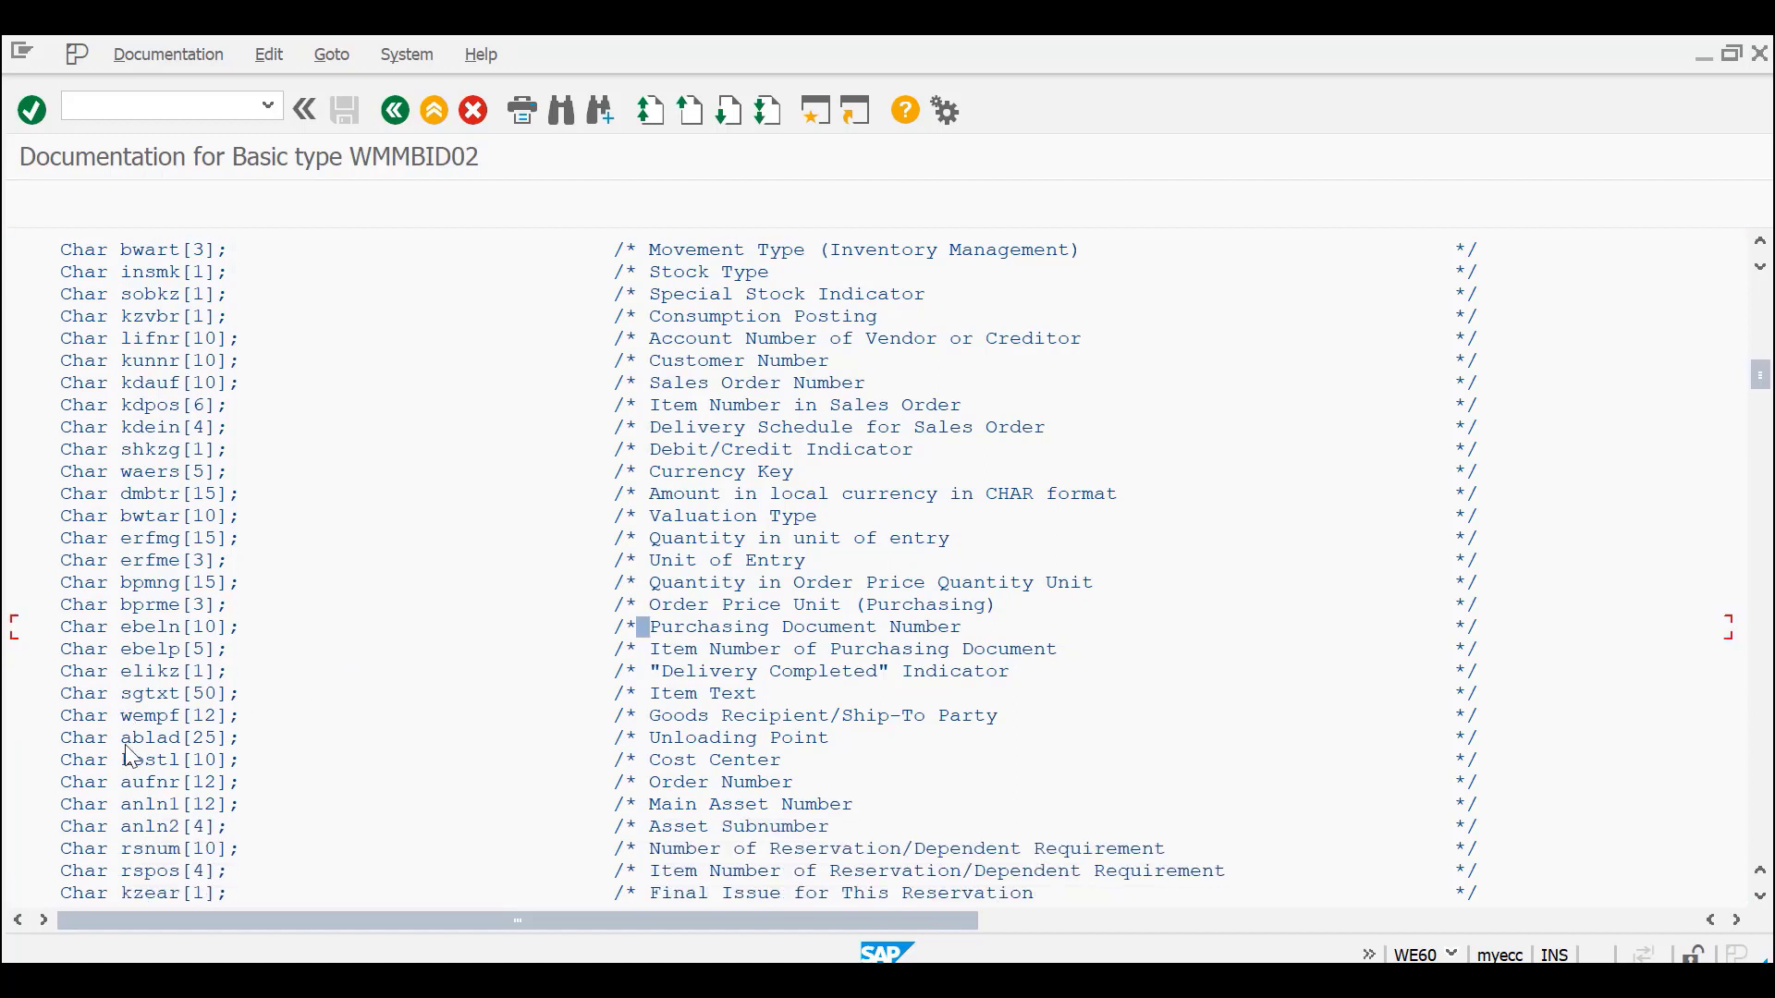
pyautogui.doubleClick(129, 740)
pyautogui.click(125, 740)
pyautogui.moveTo(643, 720); pyautogui.dragTo(590, 823)
pyautogui.moveTo(125, 746); pyautogui.dragTo(776, 691)
# - Scroll through the remaining e2mbxyi002 fields, then switch to the E2MBXYI002 definition window
pyautogui.scroll(-2, 370, 541)
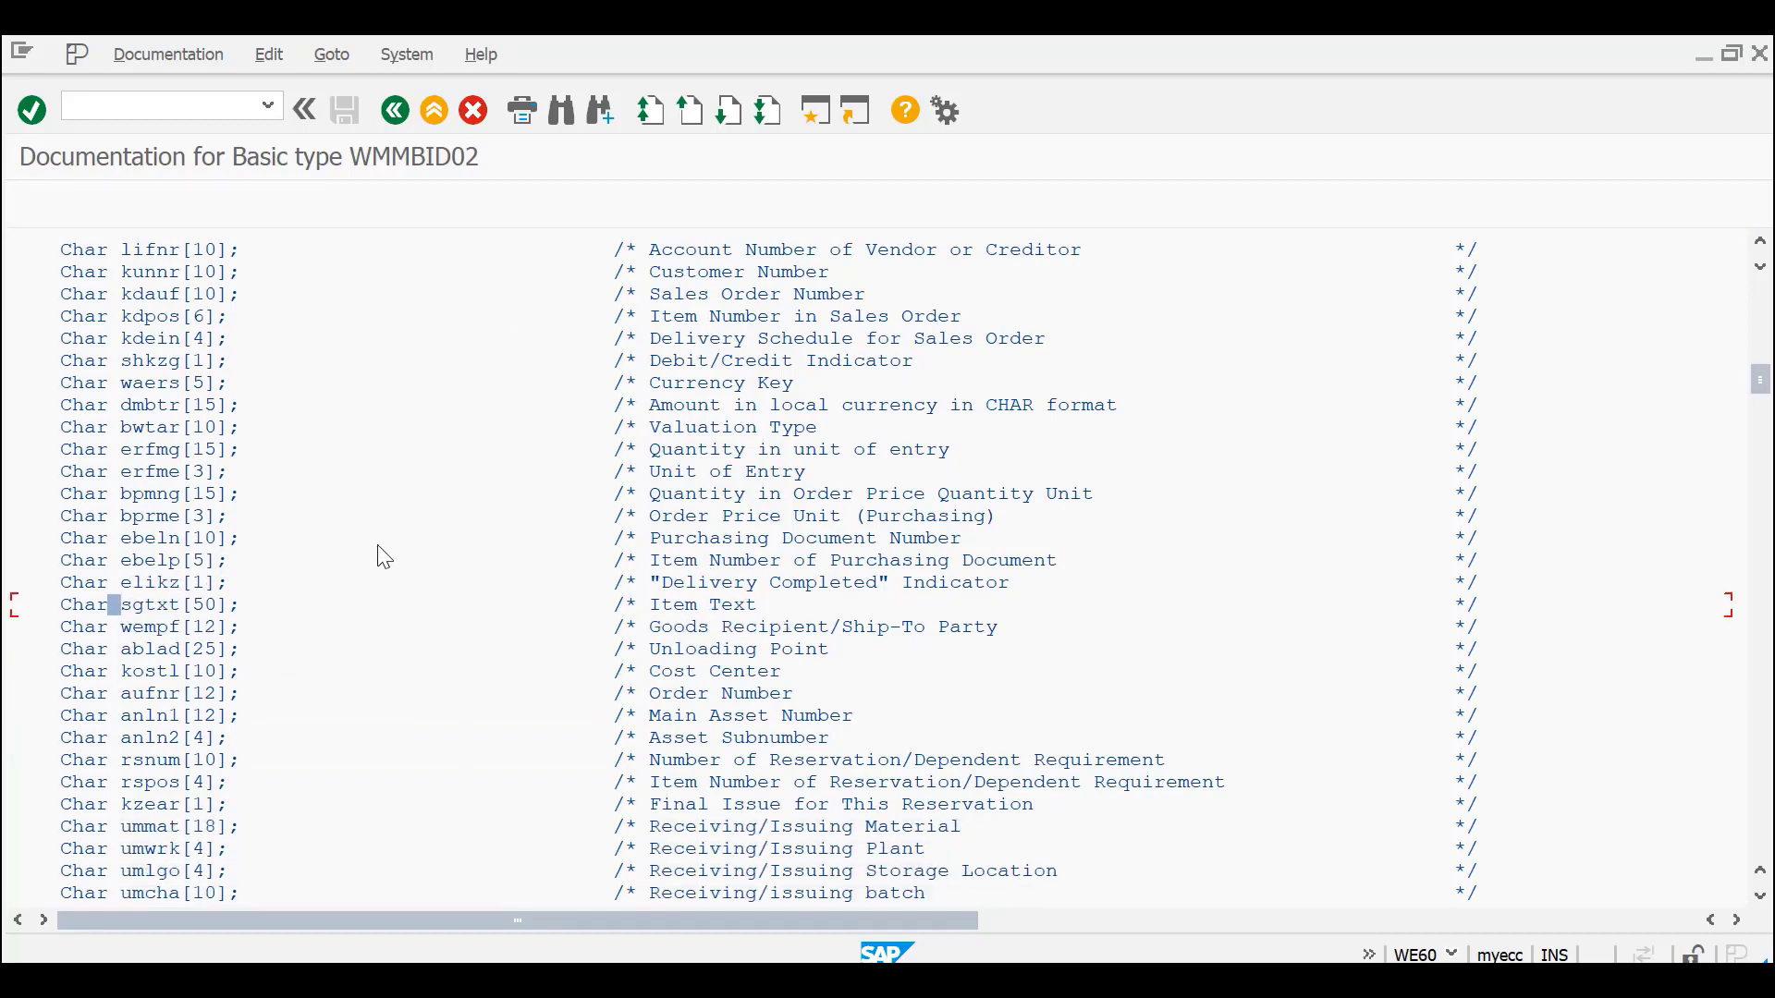
pyautogui.scroll(-4, 379, 553)
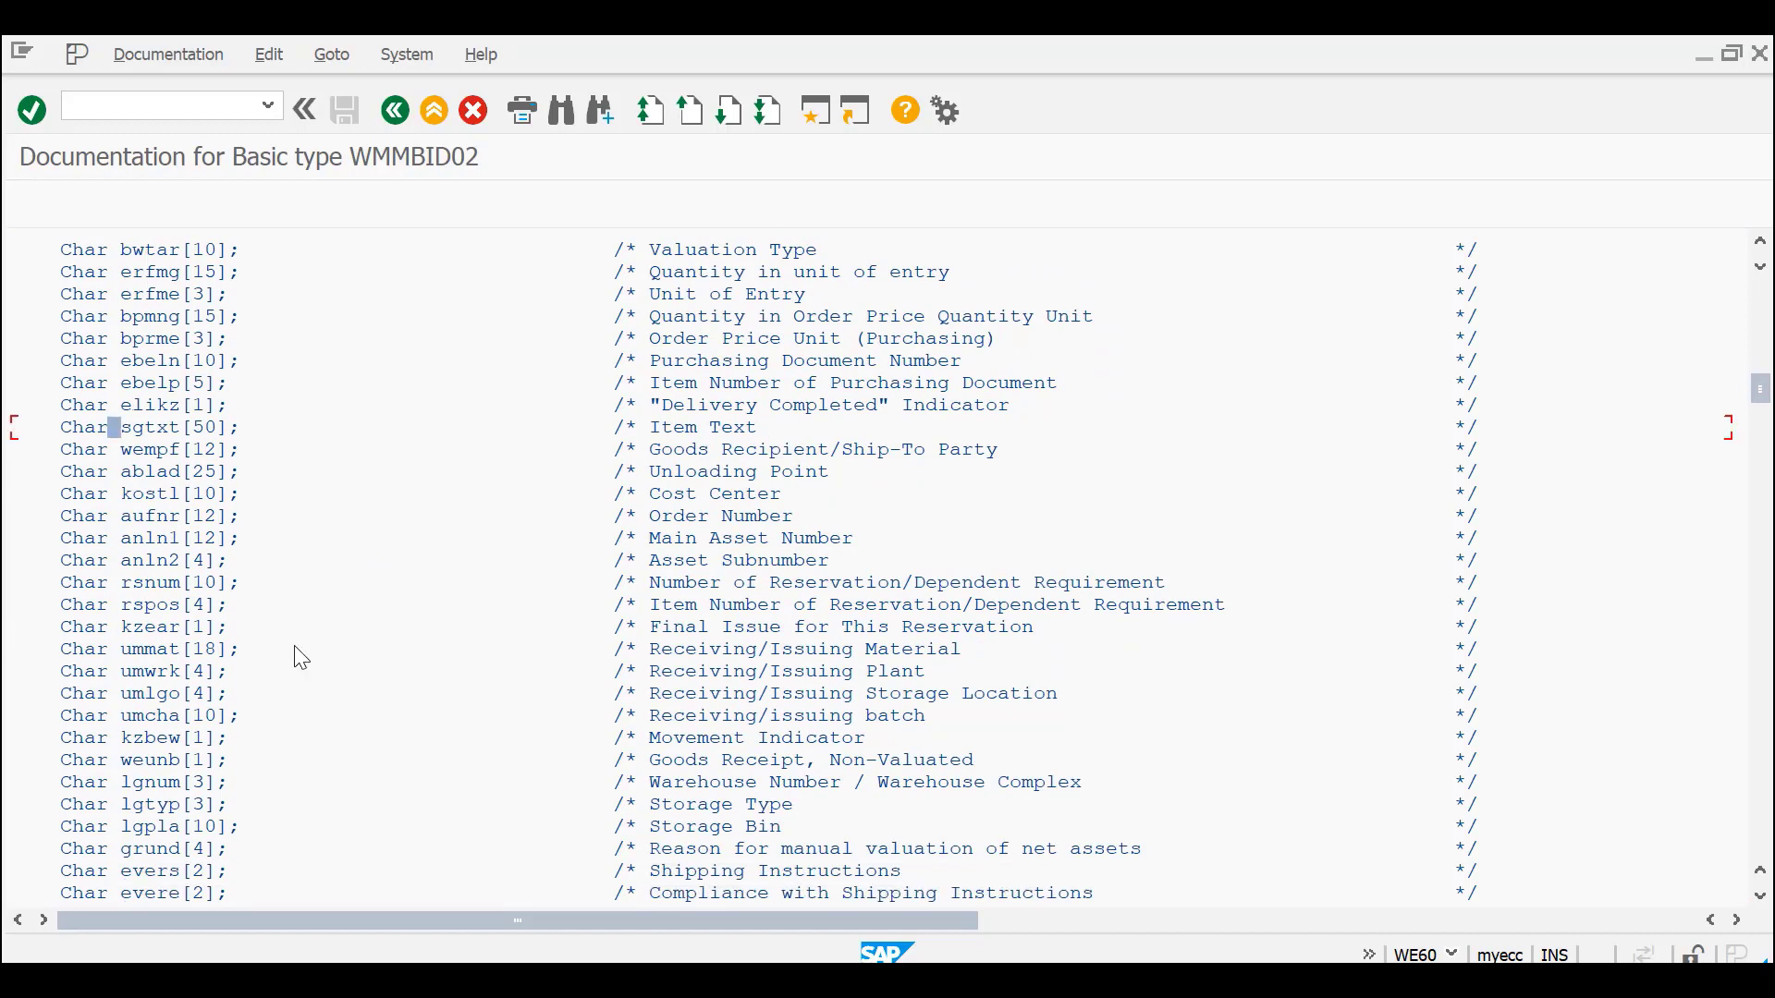
pyautogui.scroll(-4, 295, 640)
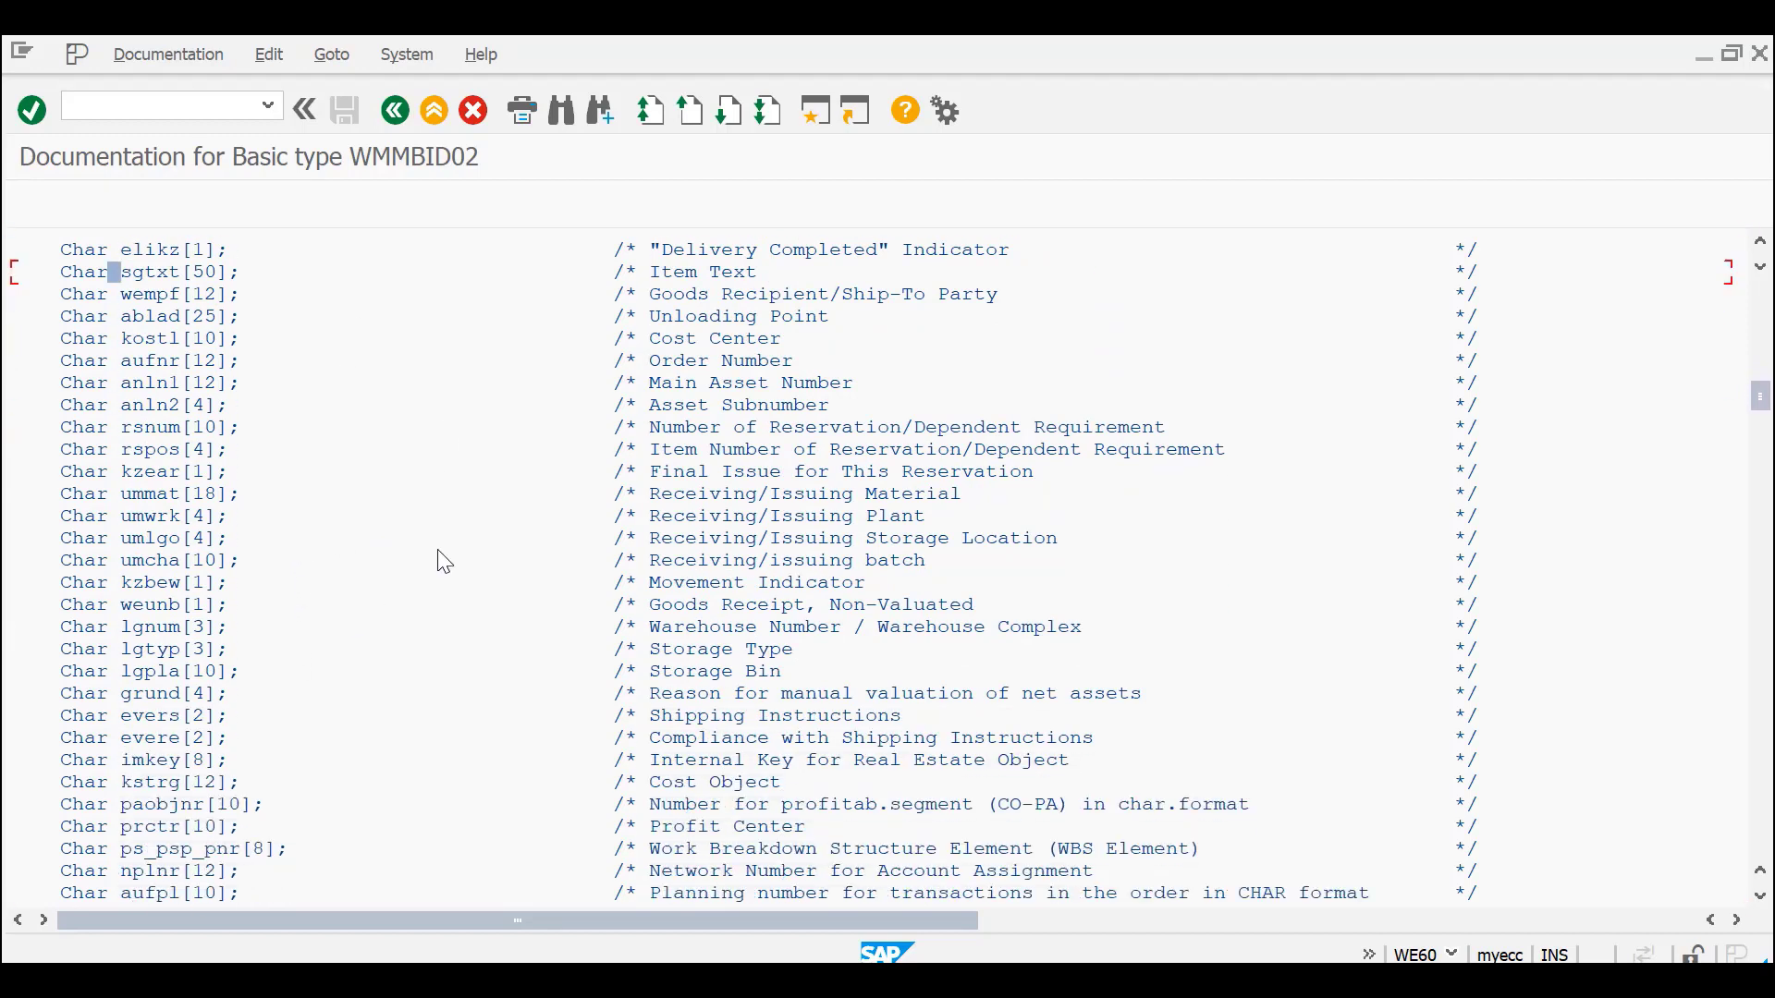
pyautogui.scroll(-2, 445, 561)
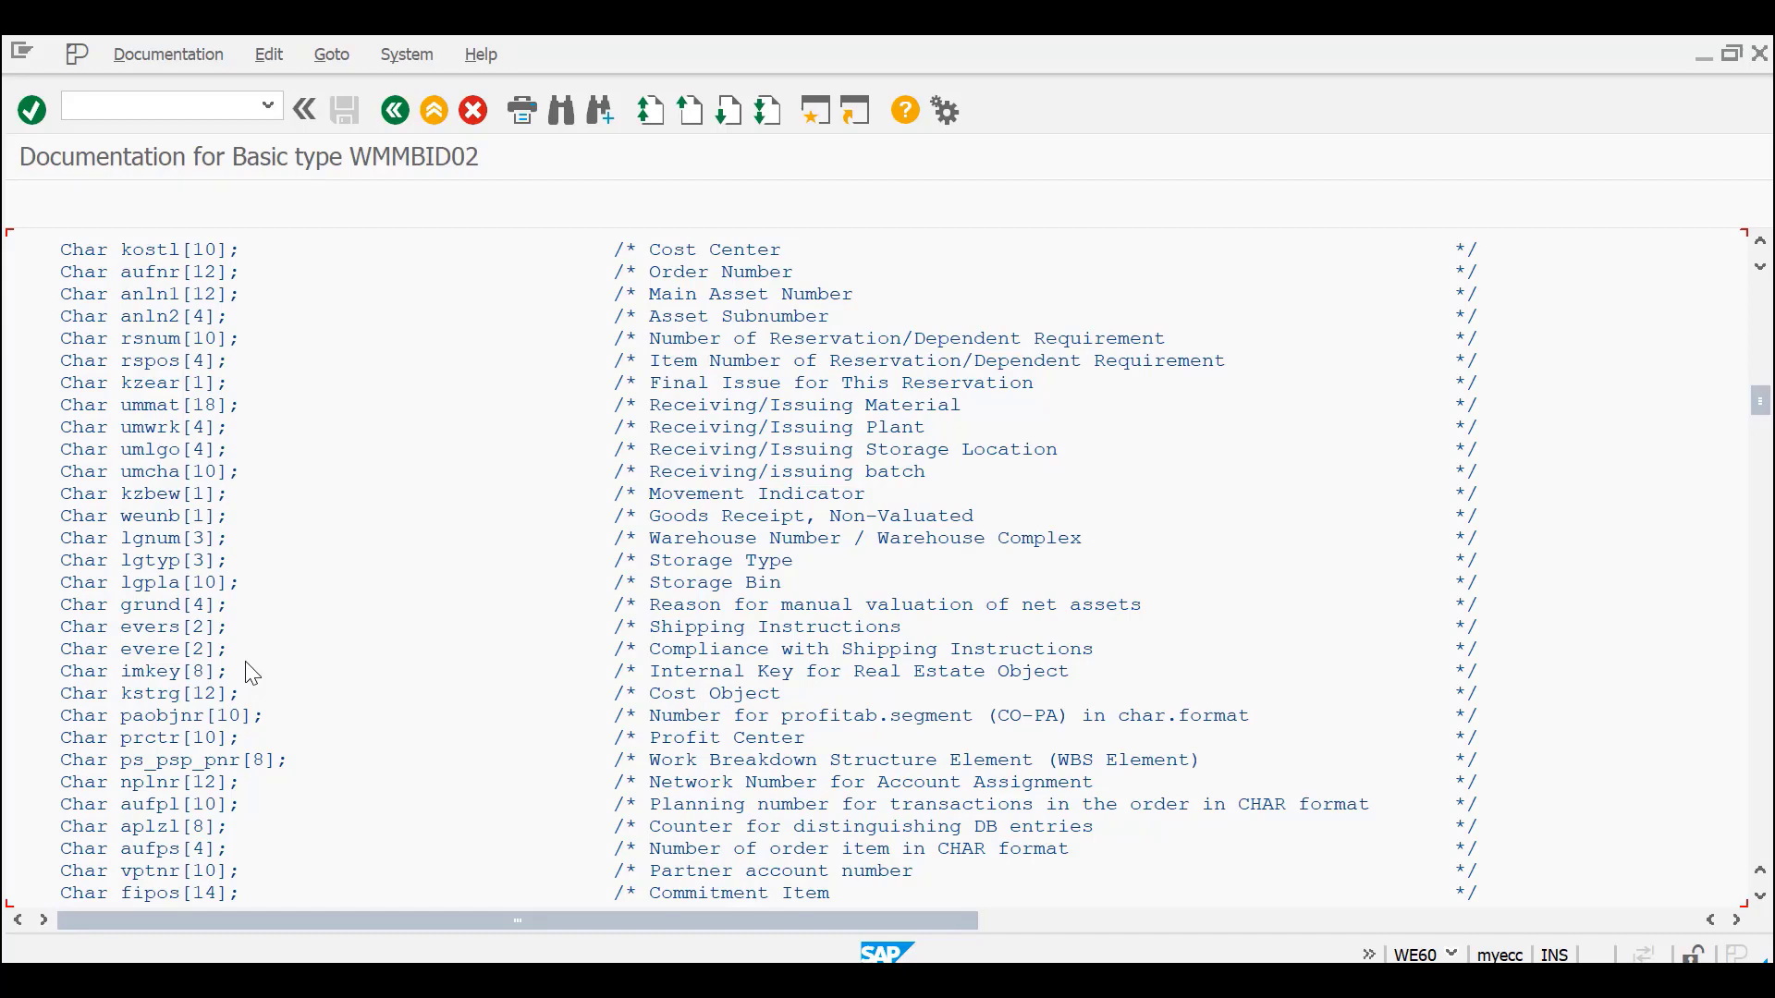
pyautogui.scroll(-5, 455, 496)
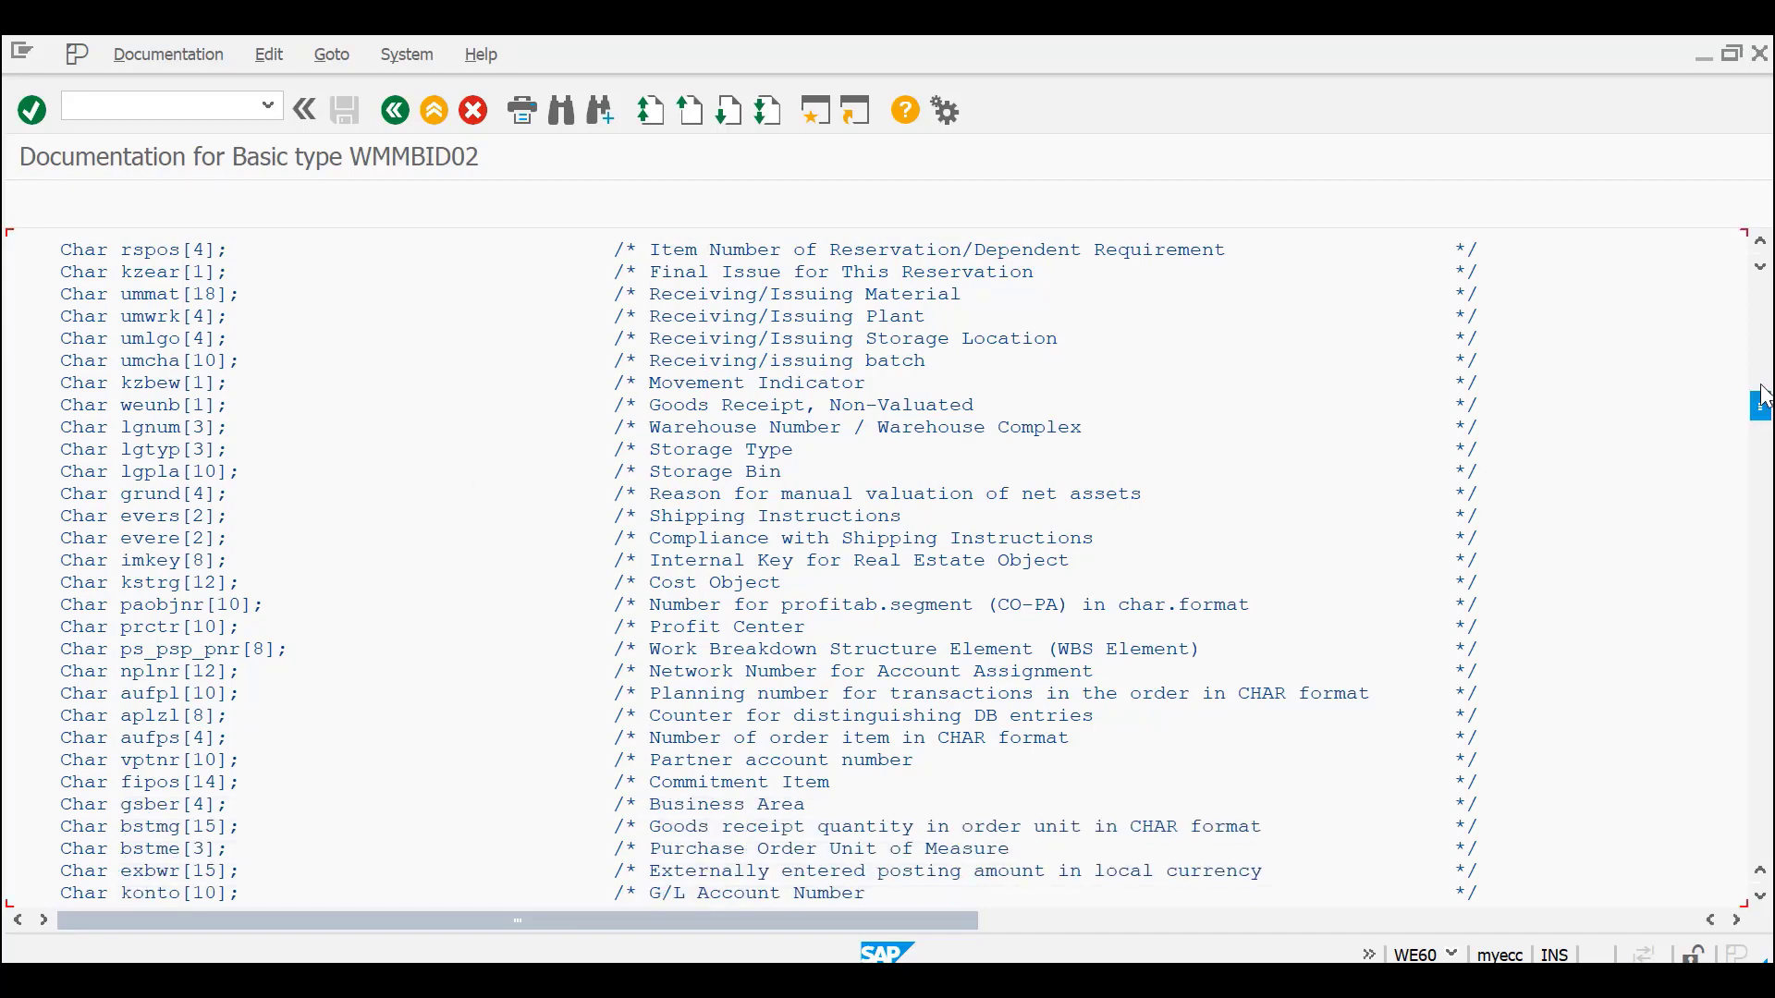
pyautogui.moveTo(1762, 404); pyautogui.dragTo(1762, 460)
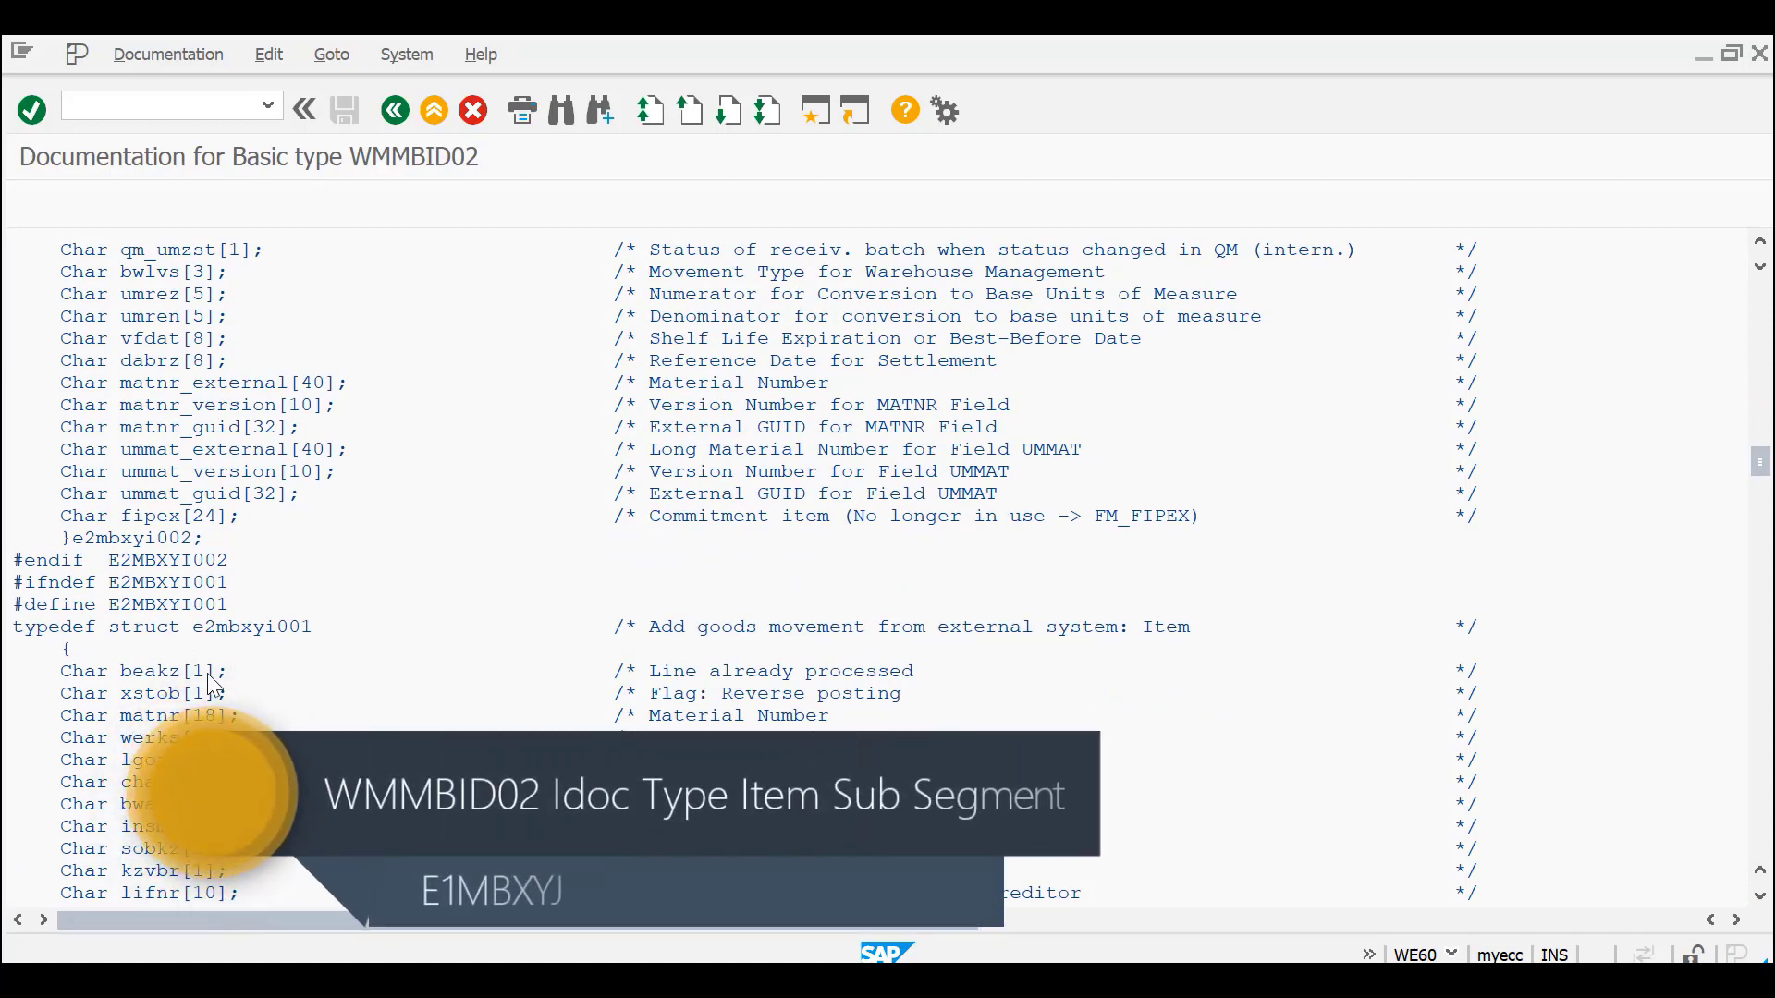
pyautogui.scroll(-6, 462, 599)
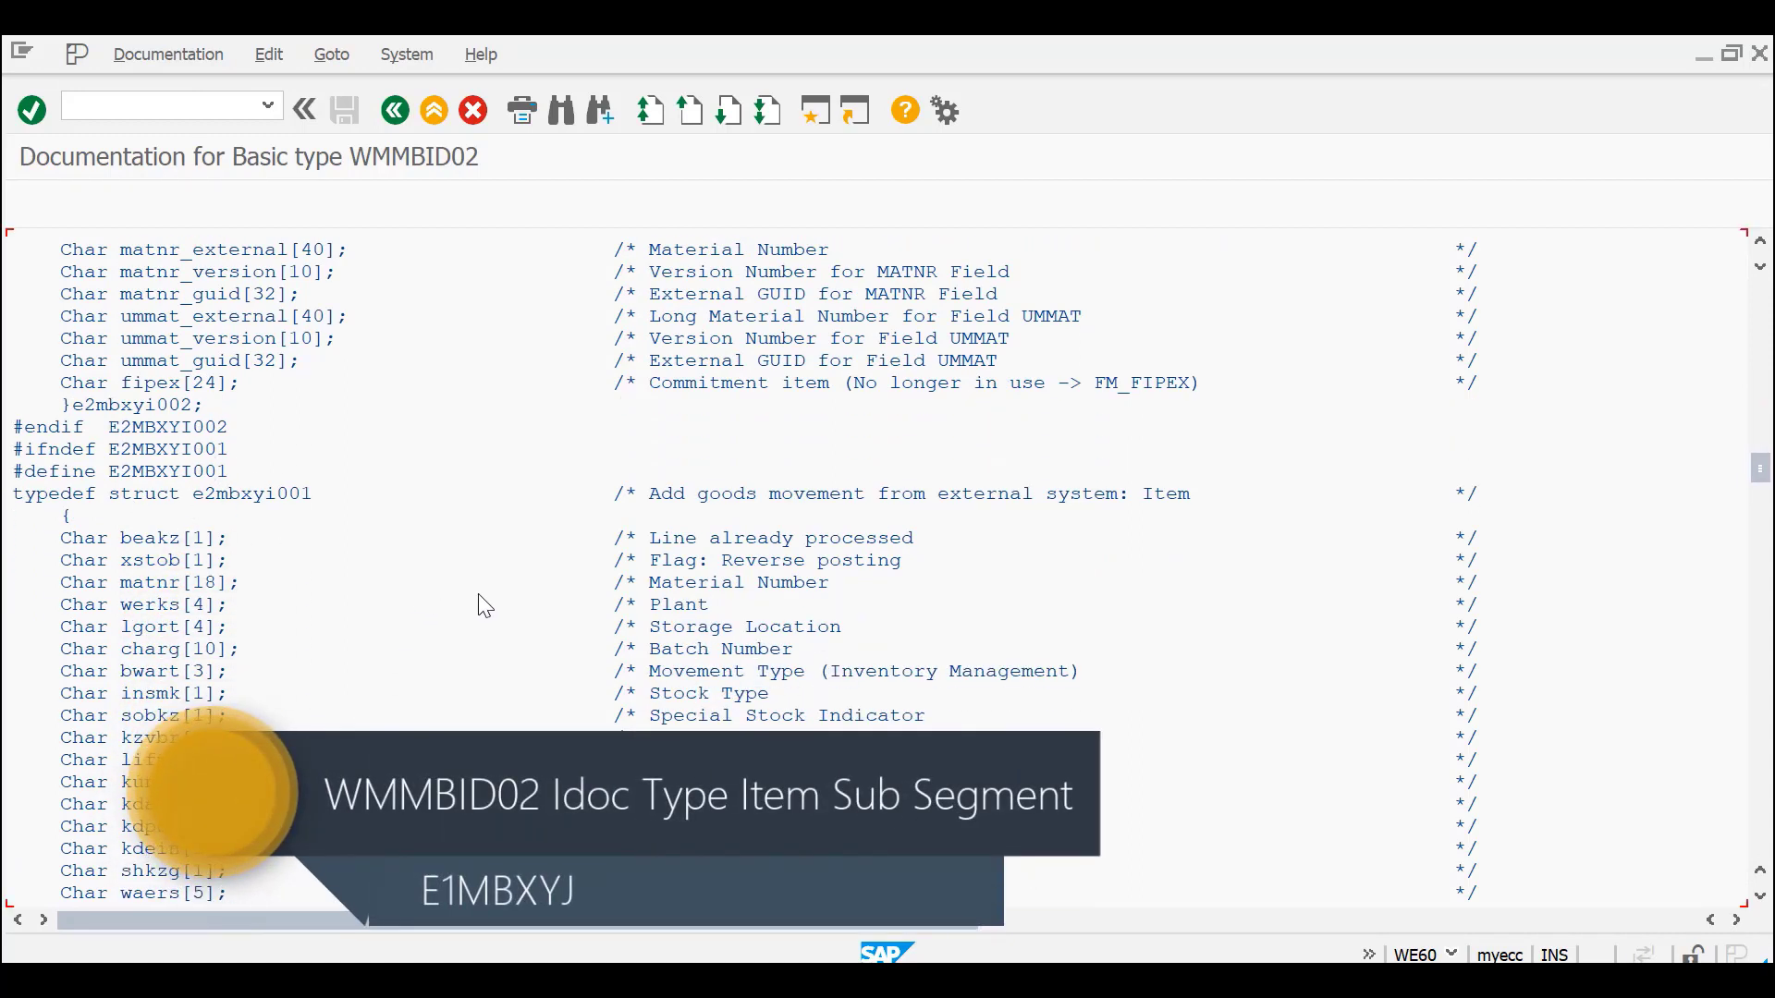
pyautogui.hotkey('alt', 'Tab')
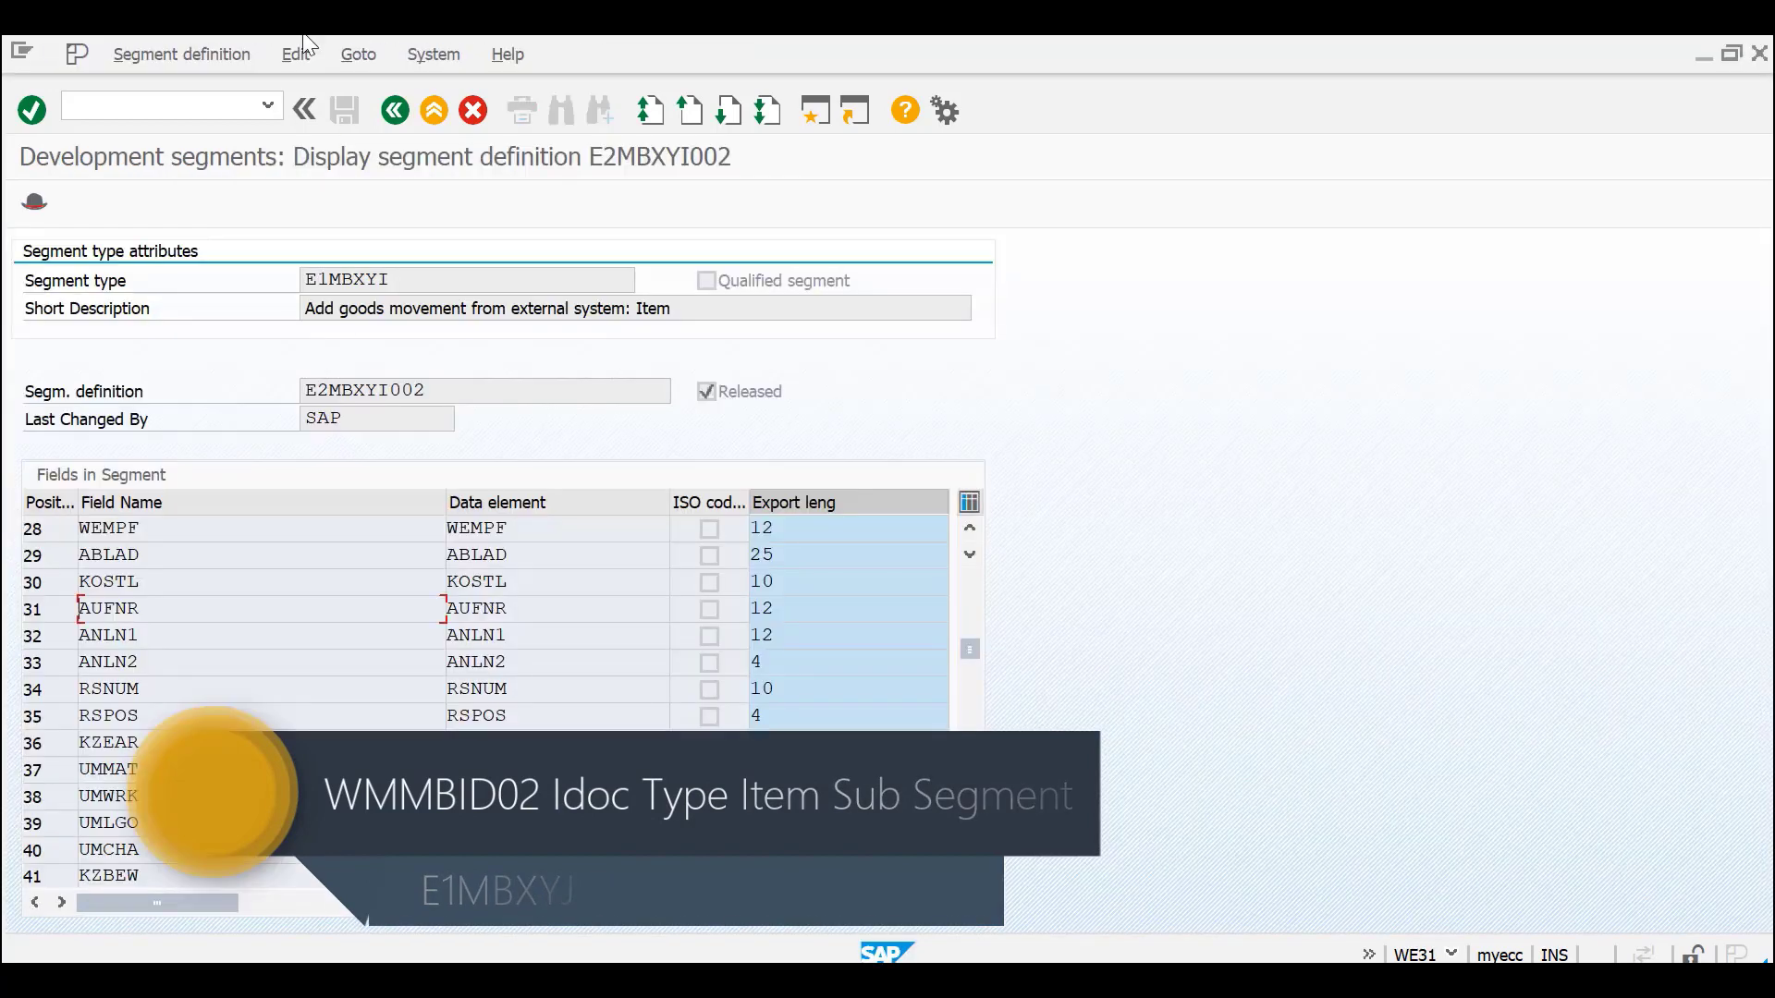
# - Change the segment type to E1MBXYJ and open definition E2MBXYJ001 full screen
pyautogui.click(392, 170)
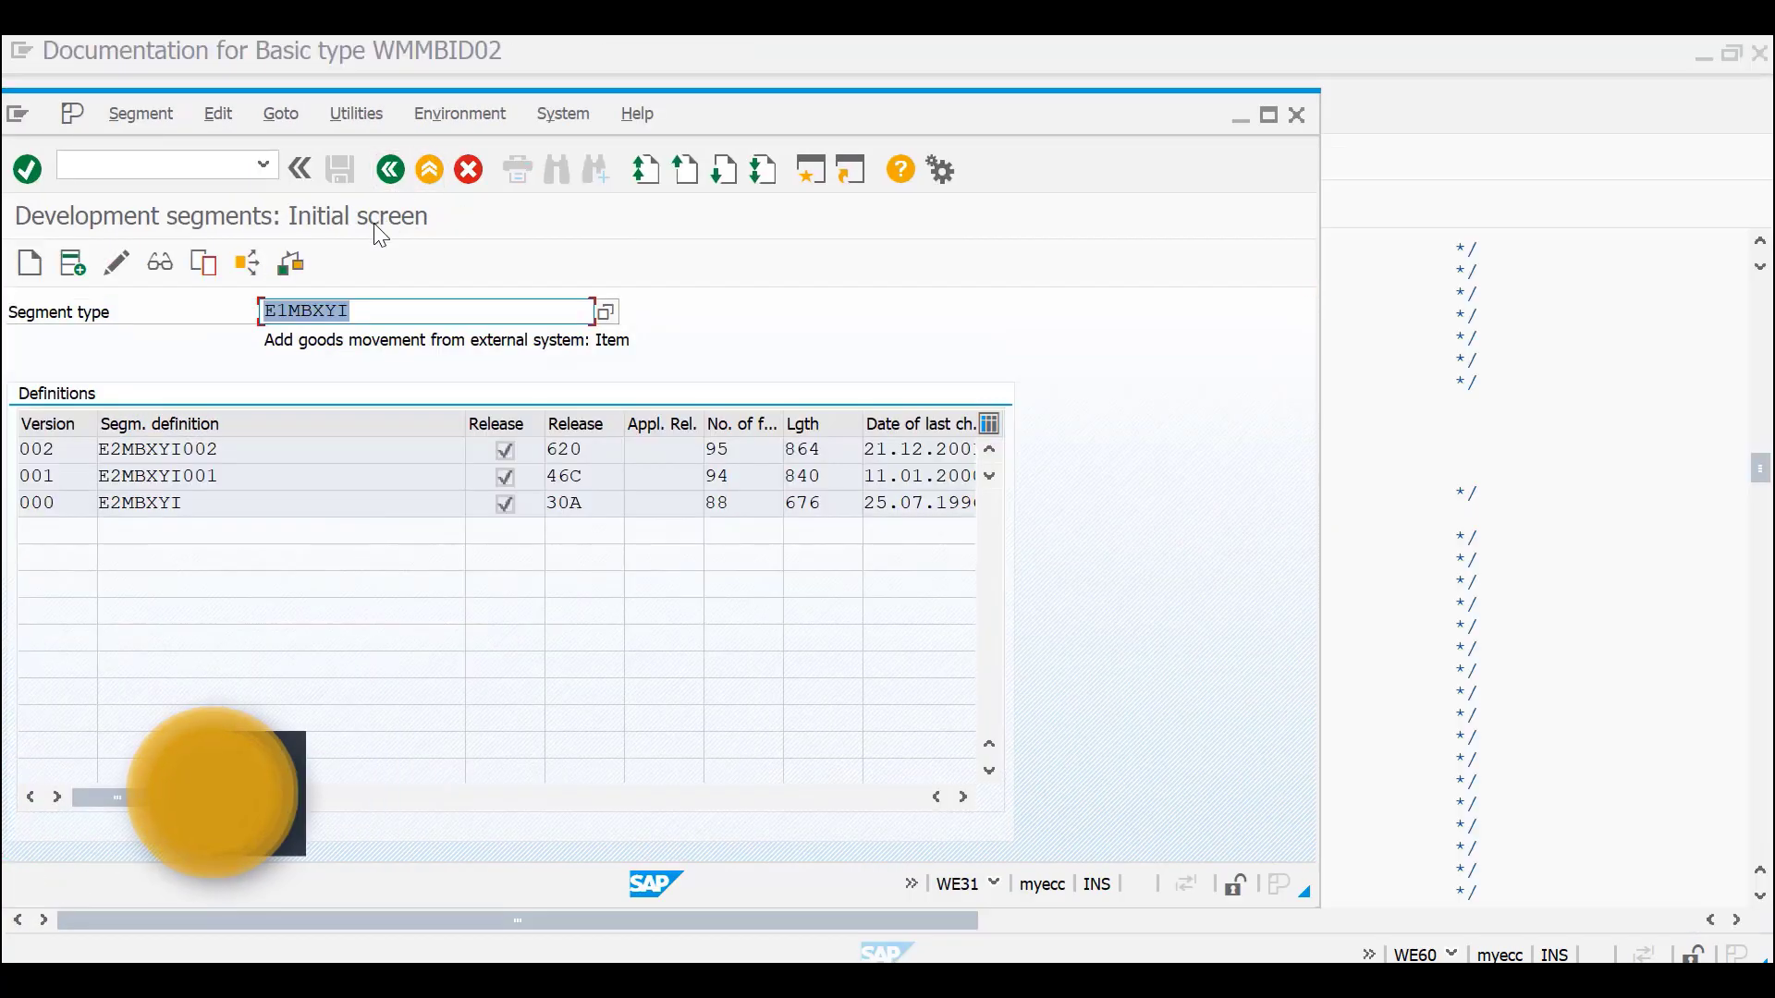
pyautogui.click(379, 314)
pyautogui.press('BackSpace')
pyautogui.write('J')
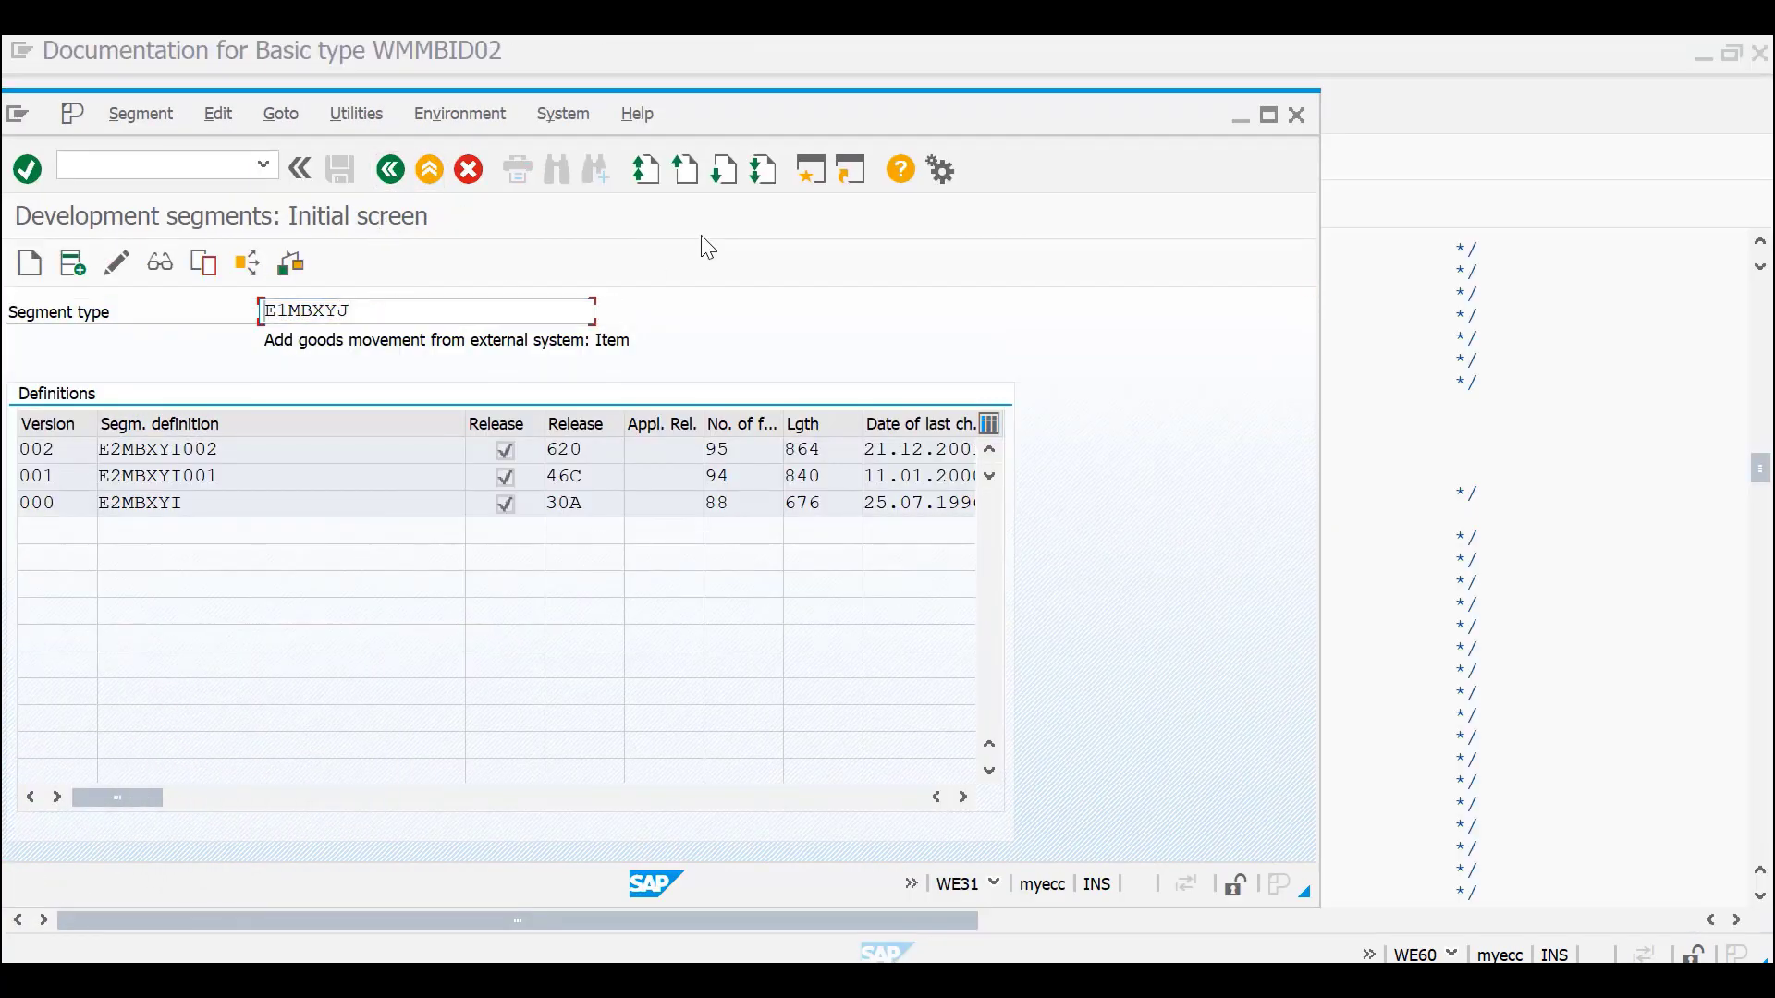
pyautogui.press('Return')
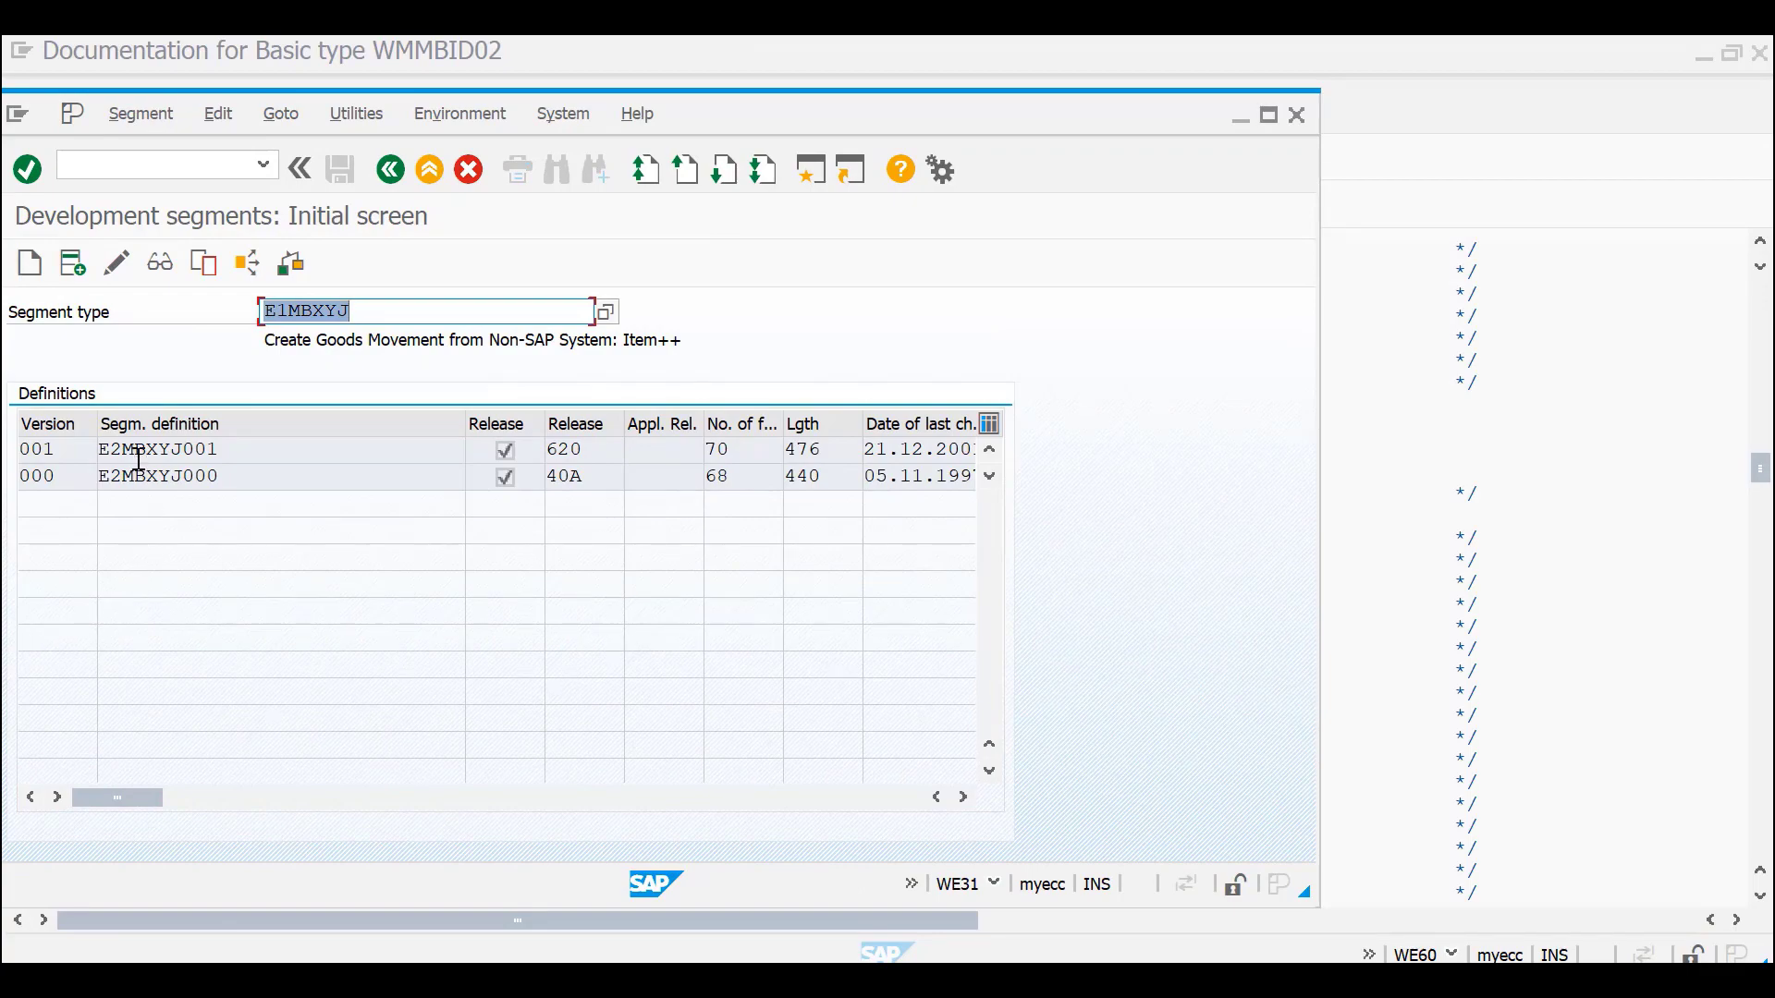
pyautogui.doubleClick(139, 451)
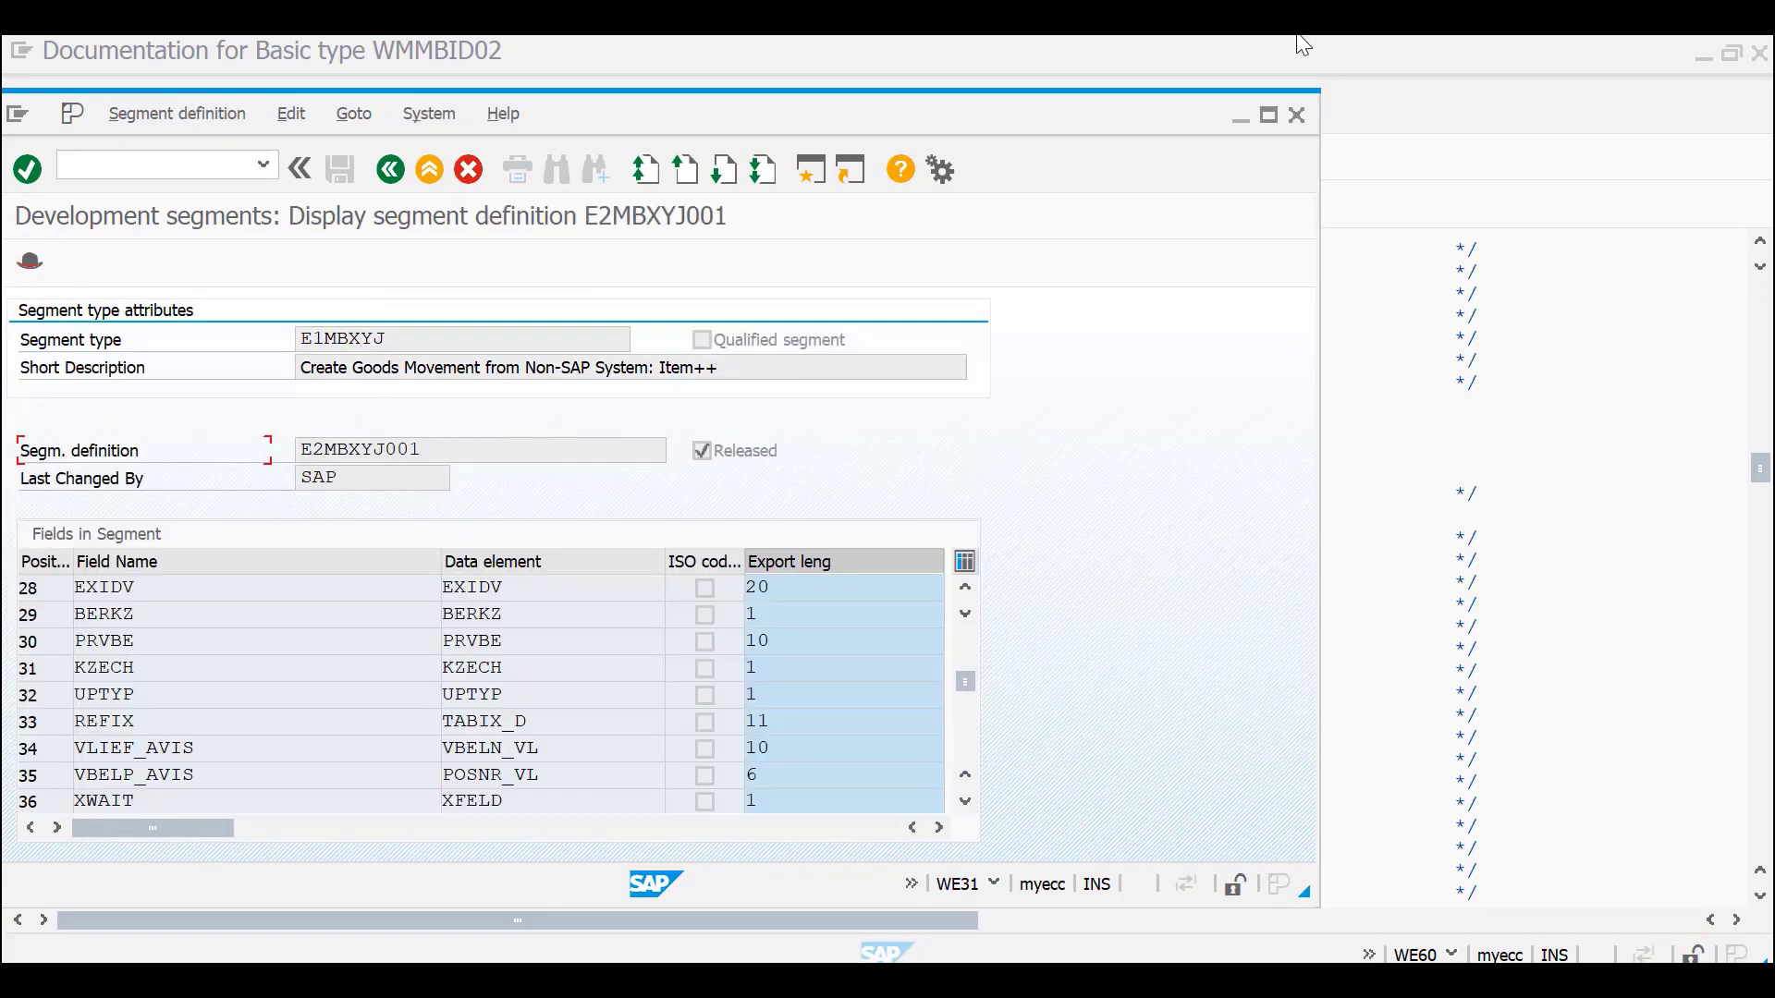
pyautogui.click(1269, 115)
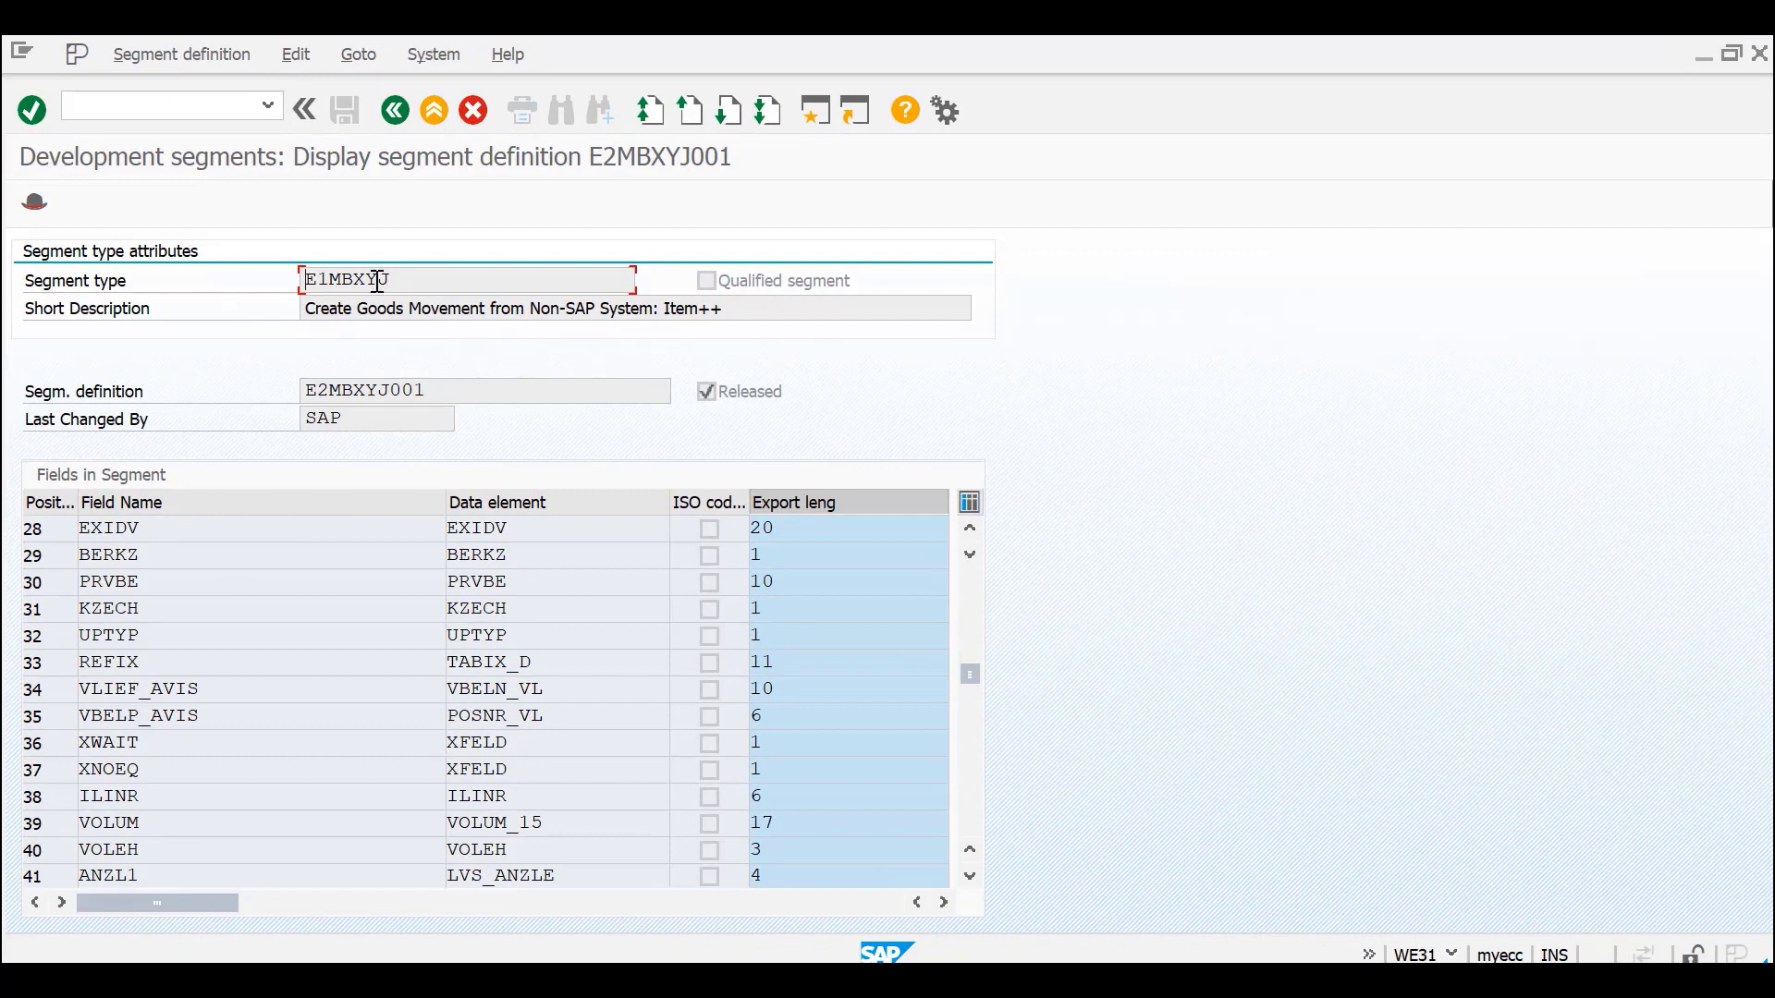
# - Scroll the E2MBXYJ001 fields from EXIDV past MJAHR to position 70 GRANT_NBR
pyautogui.click(104, 535)
pyautogui.scroll(-1, 245, 638)
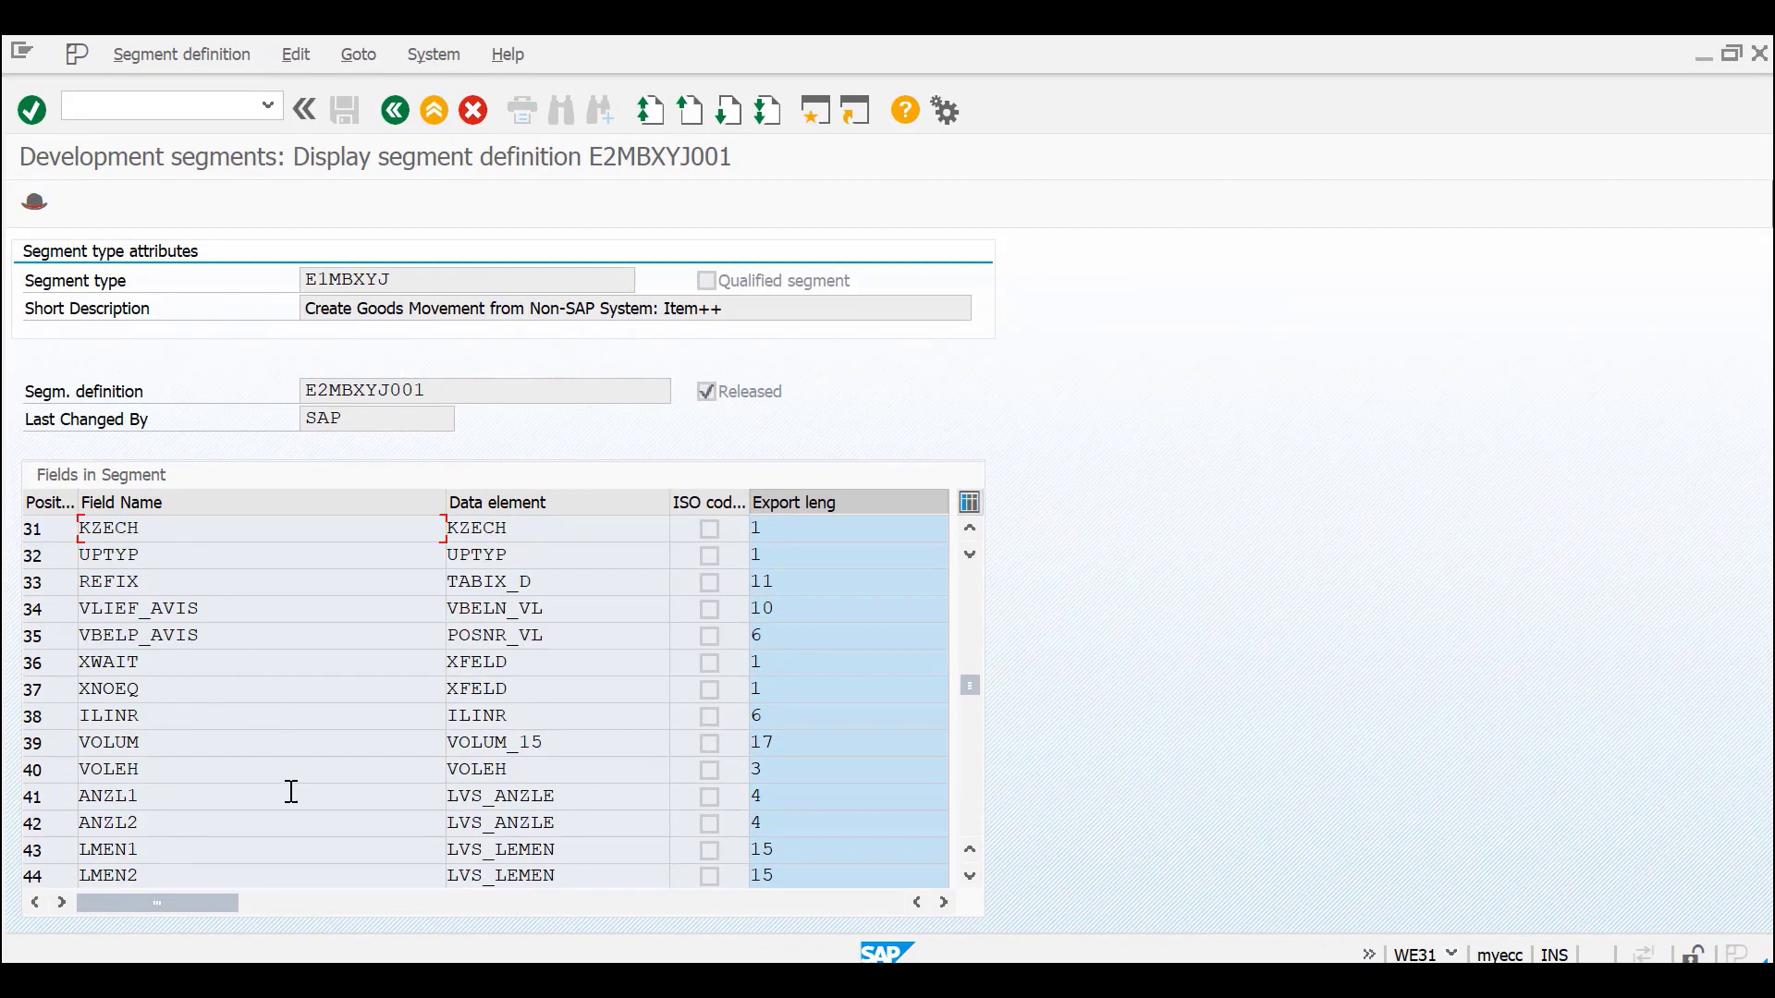
pyautogui.scroll(-2, 335, 681)
pyautogui.scroll(-1, 264, 793)
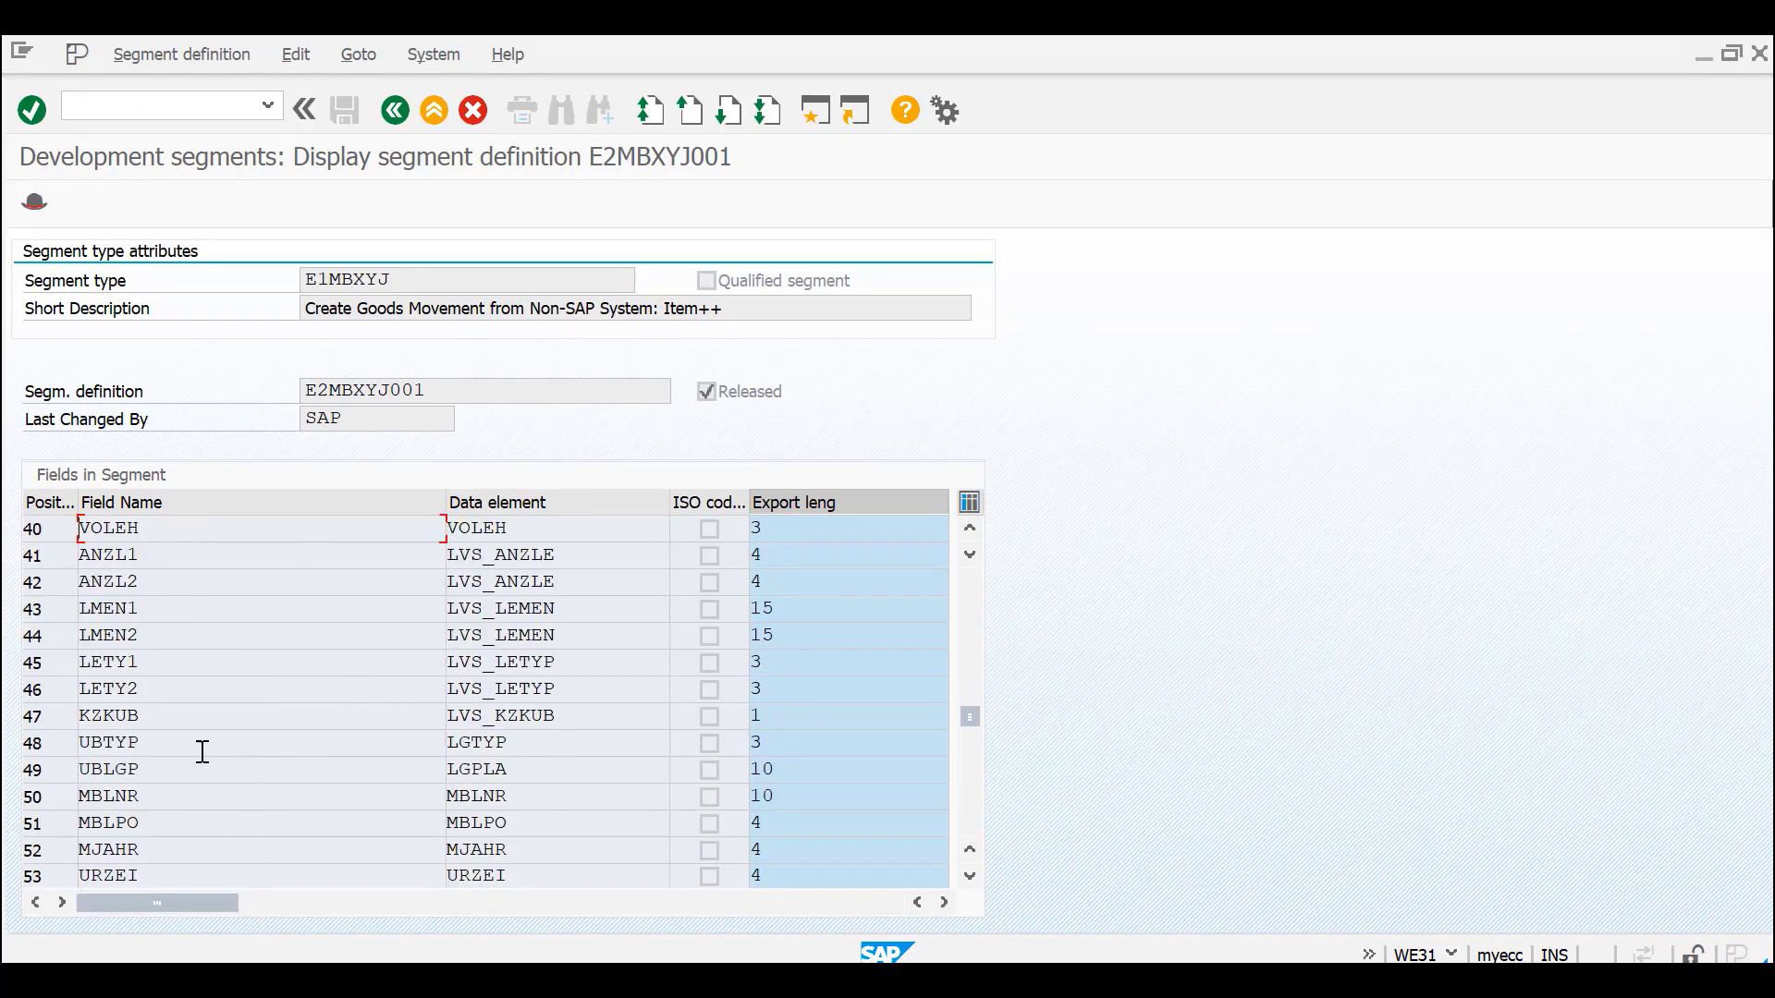
pyautogui.scroll(-1, 210, 790)
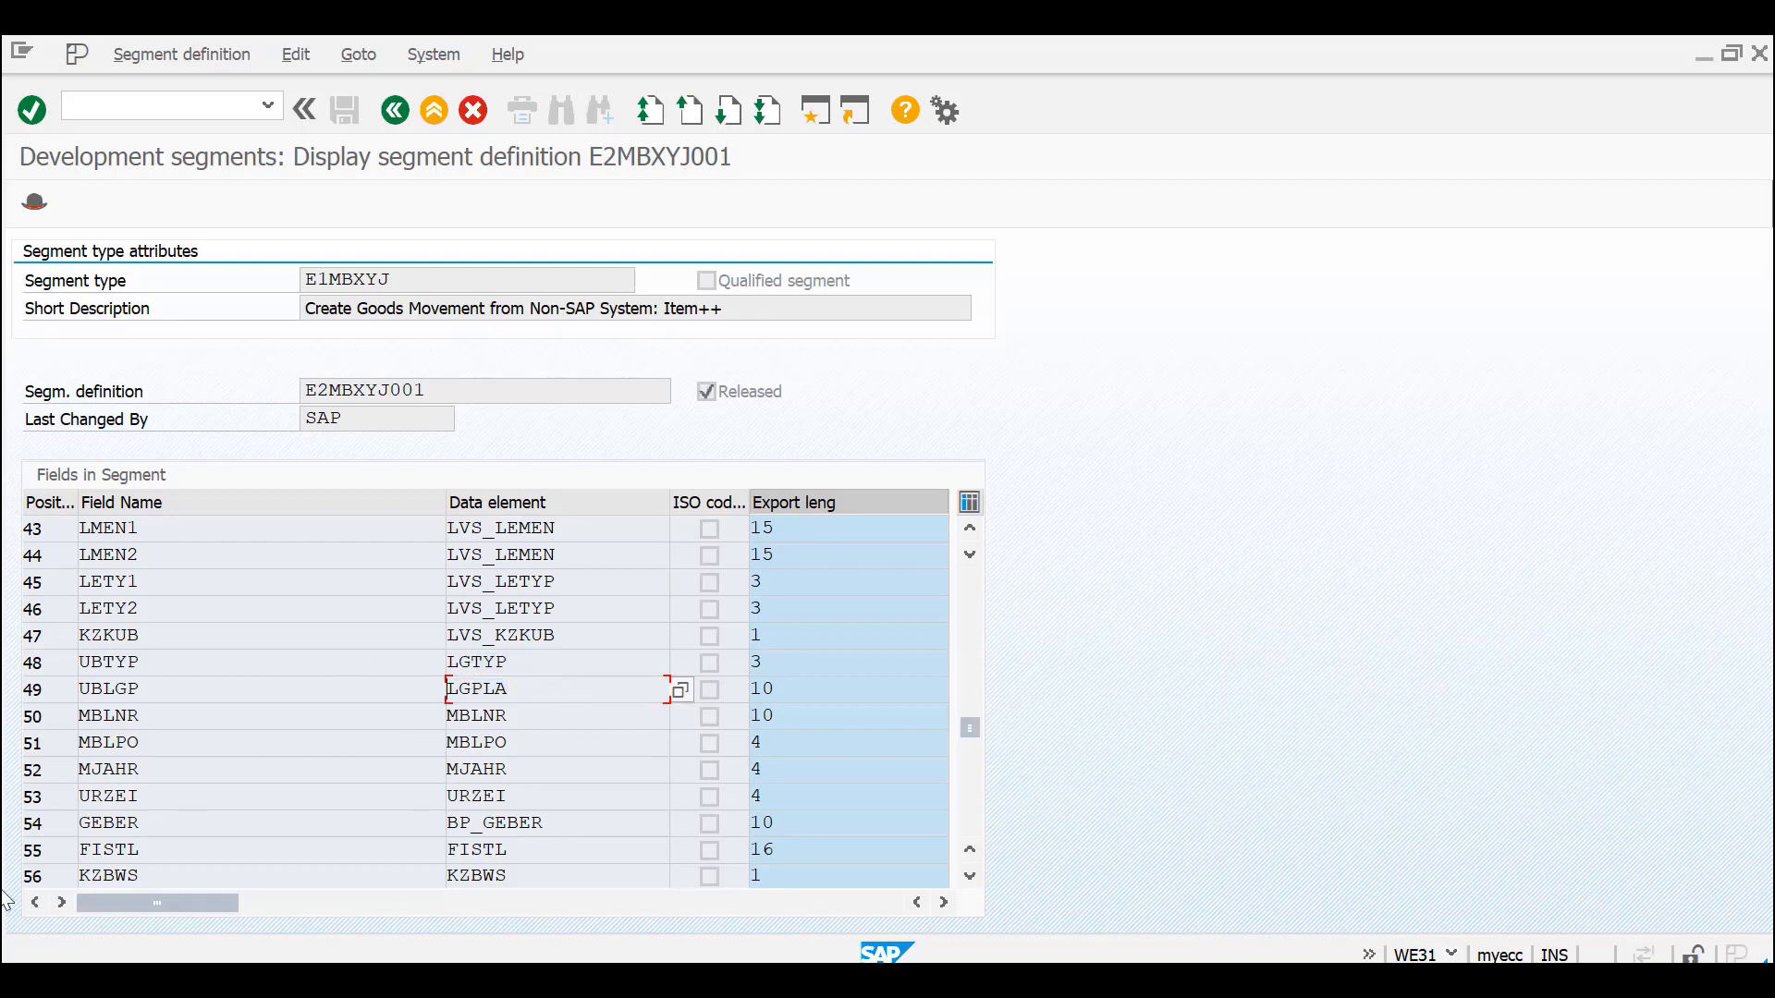
pyautogui.click(389, 749)
pyautogui.scroll(-2, 388, 749)
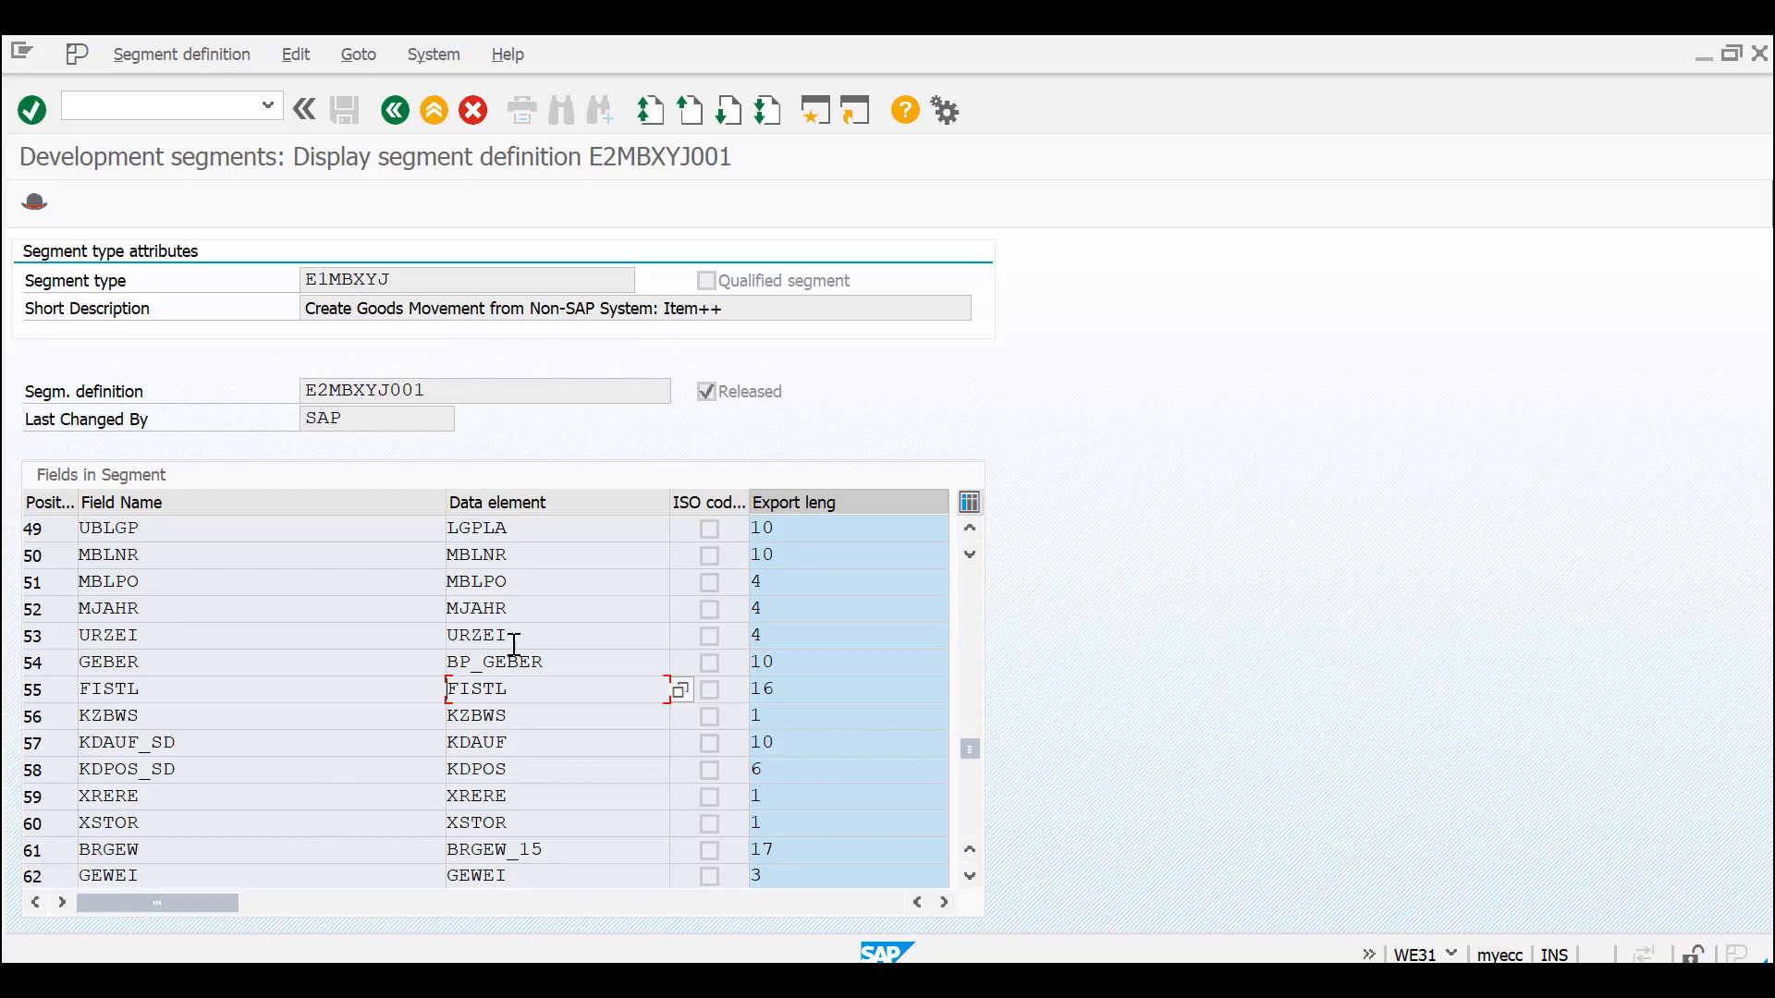
pyautogui.click(544, 610)
pyautogui.scroll(-1, 356, 829)
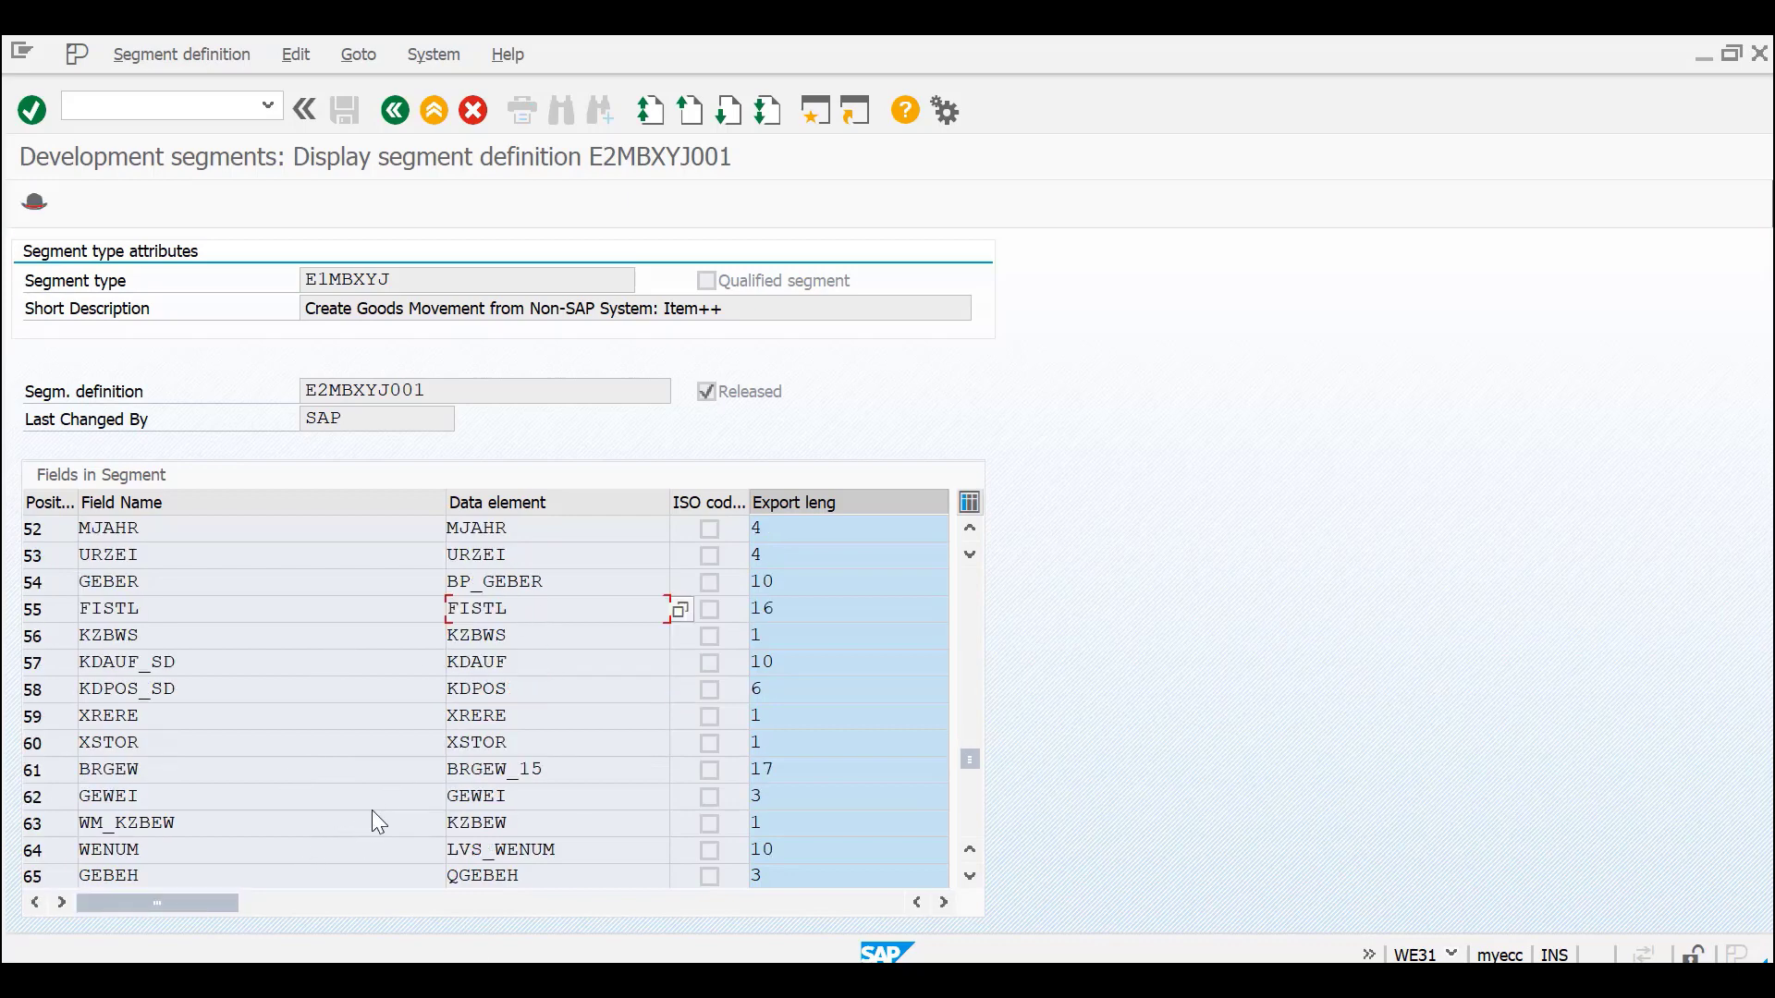
pyautogui.scroll(-2, 346, 708)
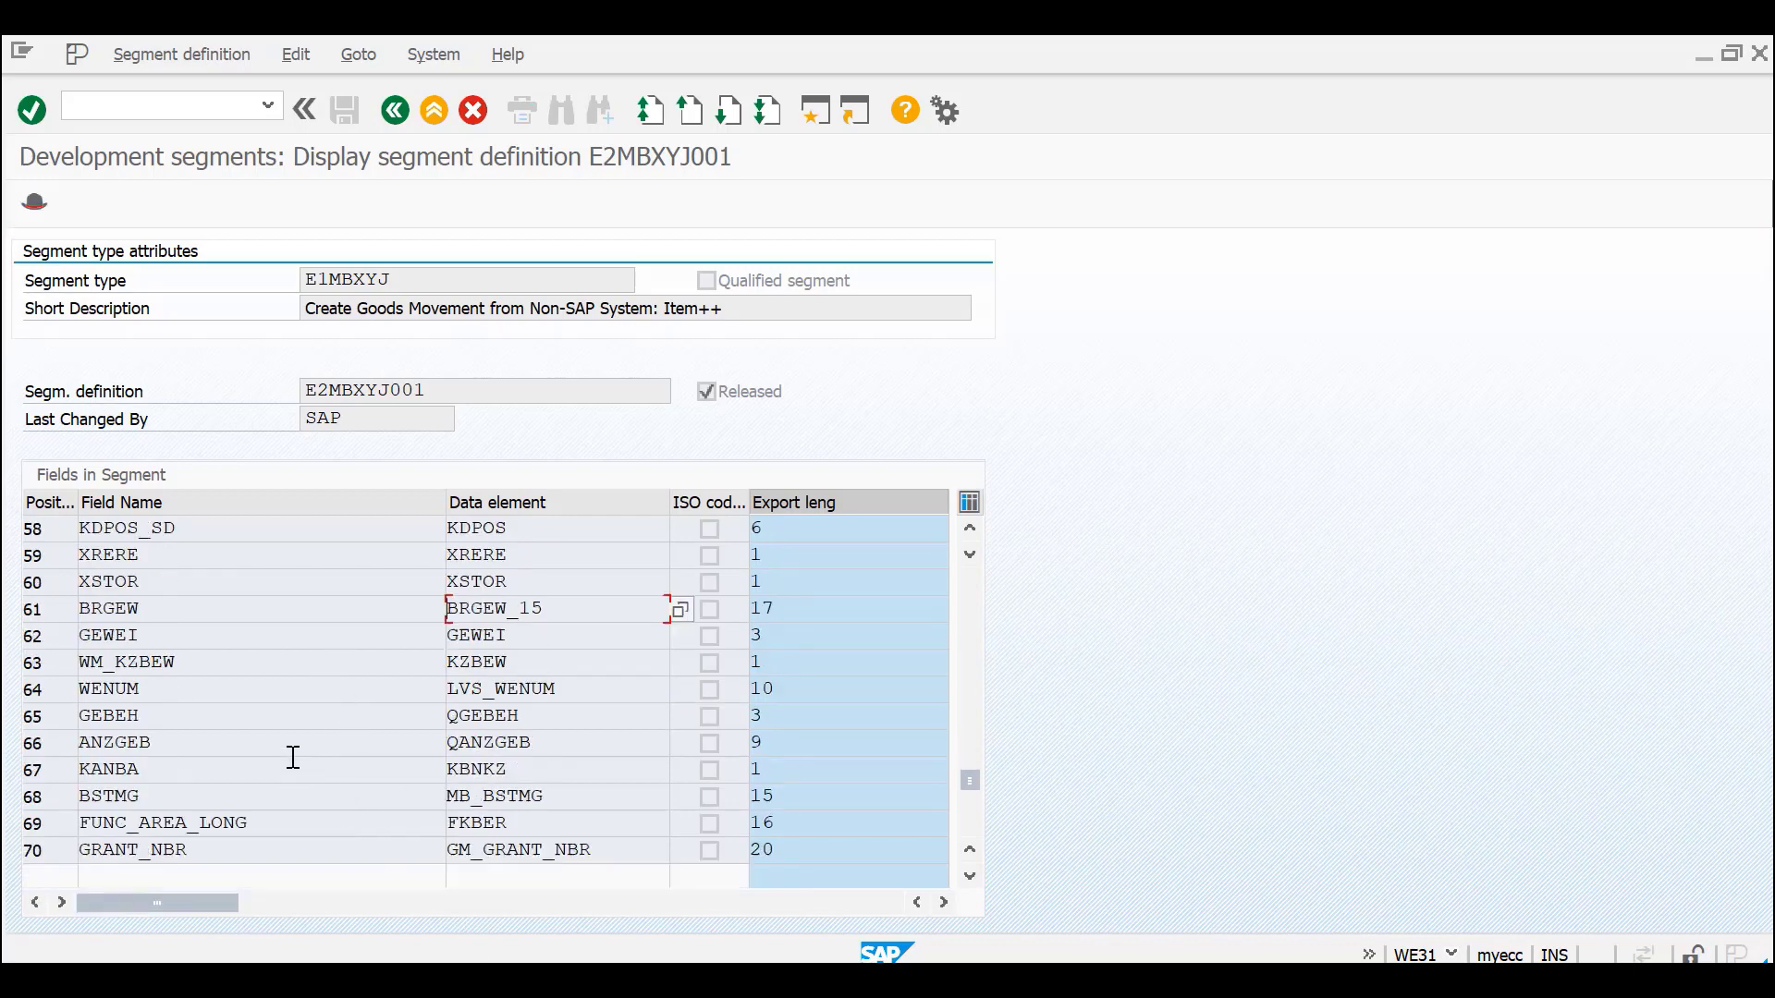
pyautogui.scroll(8, 354, 852)
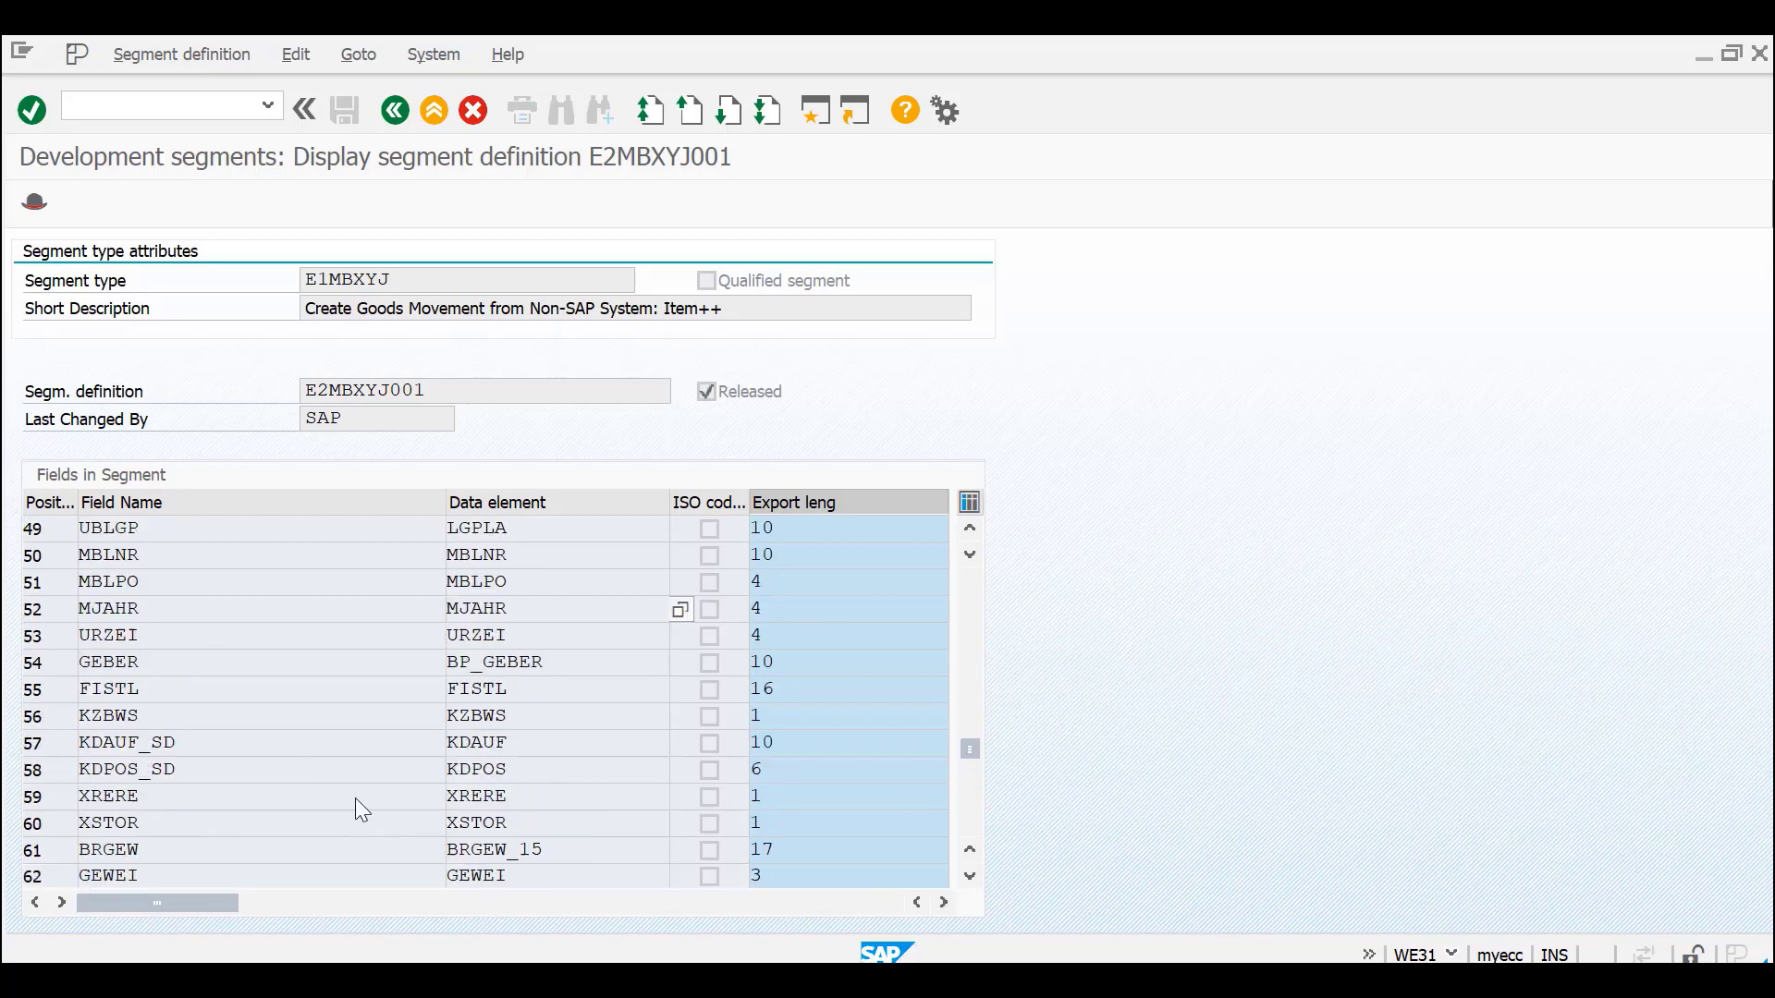
# - Scroll back and forth through the e2mbxyi item struct fields in the documentation
pyautogui.scroll(1, 390, 741)
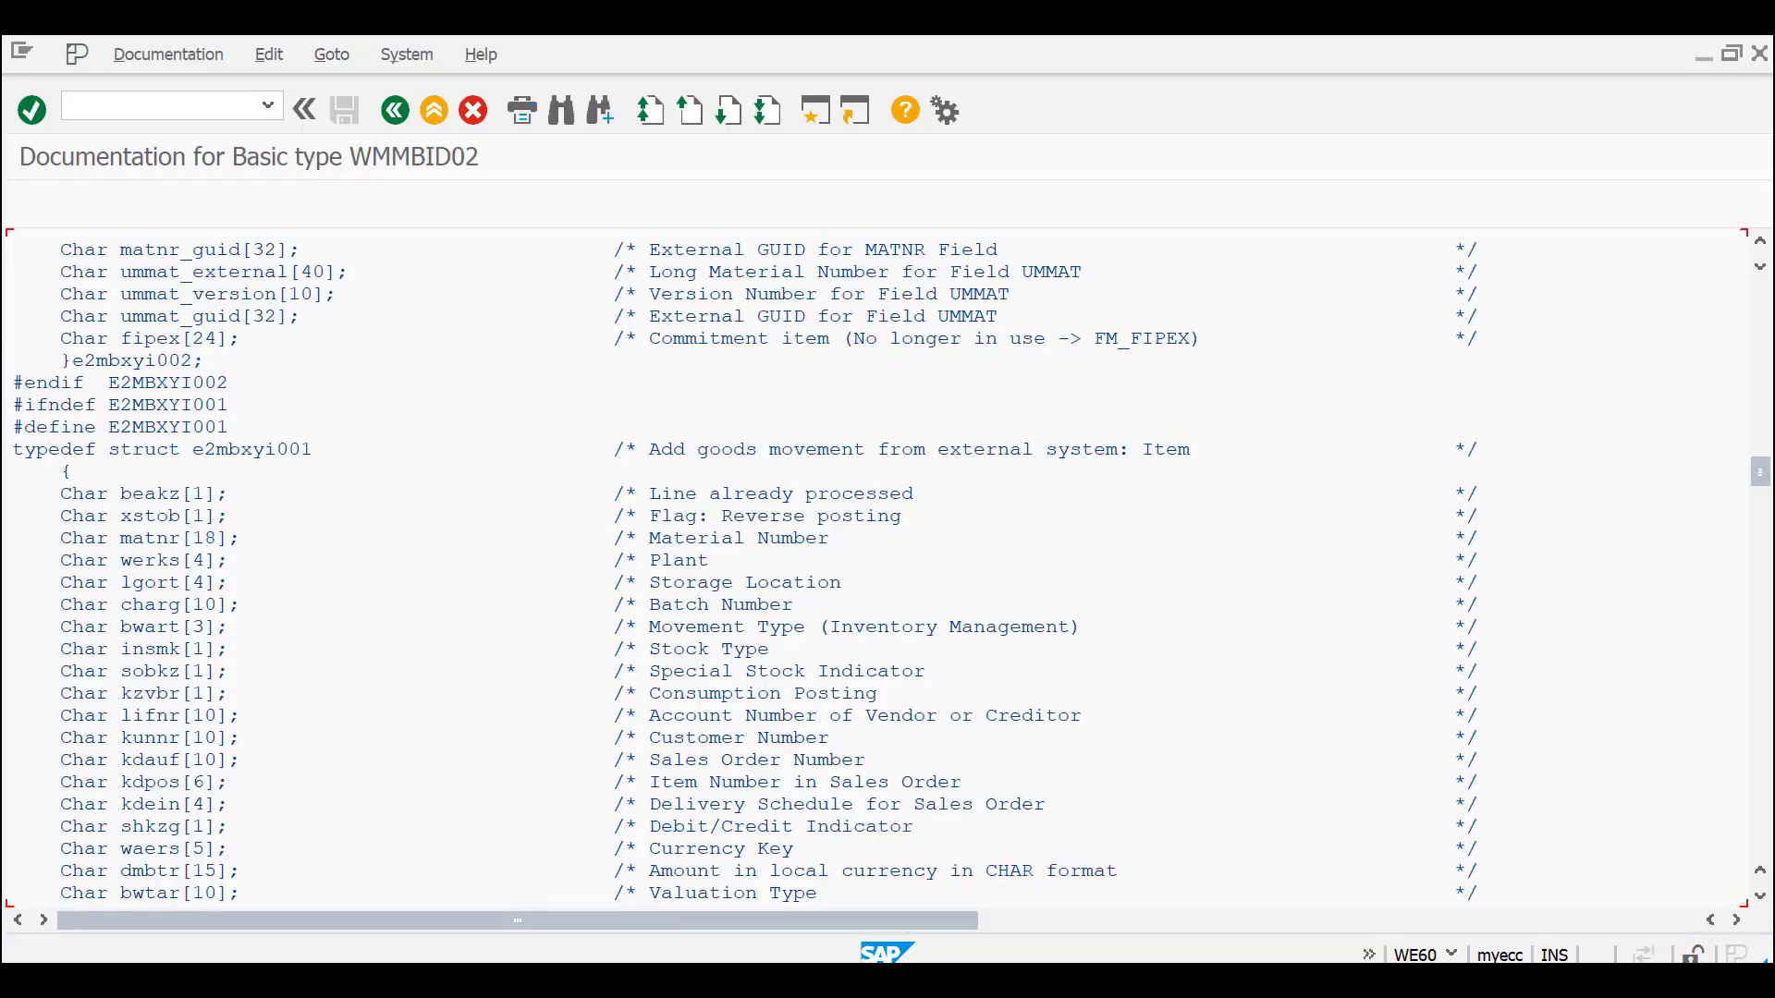
pyautogui.scroll(-1, 1736, 444)
pyautogui.scroll(-9, 317, 745)
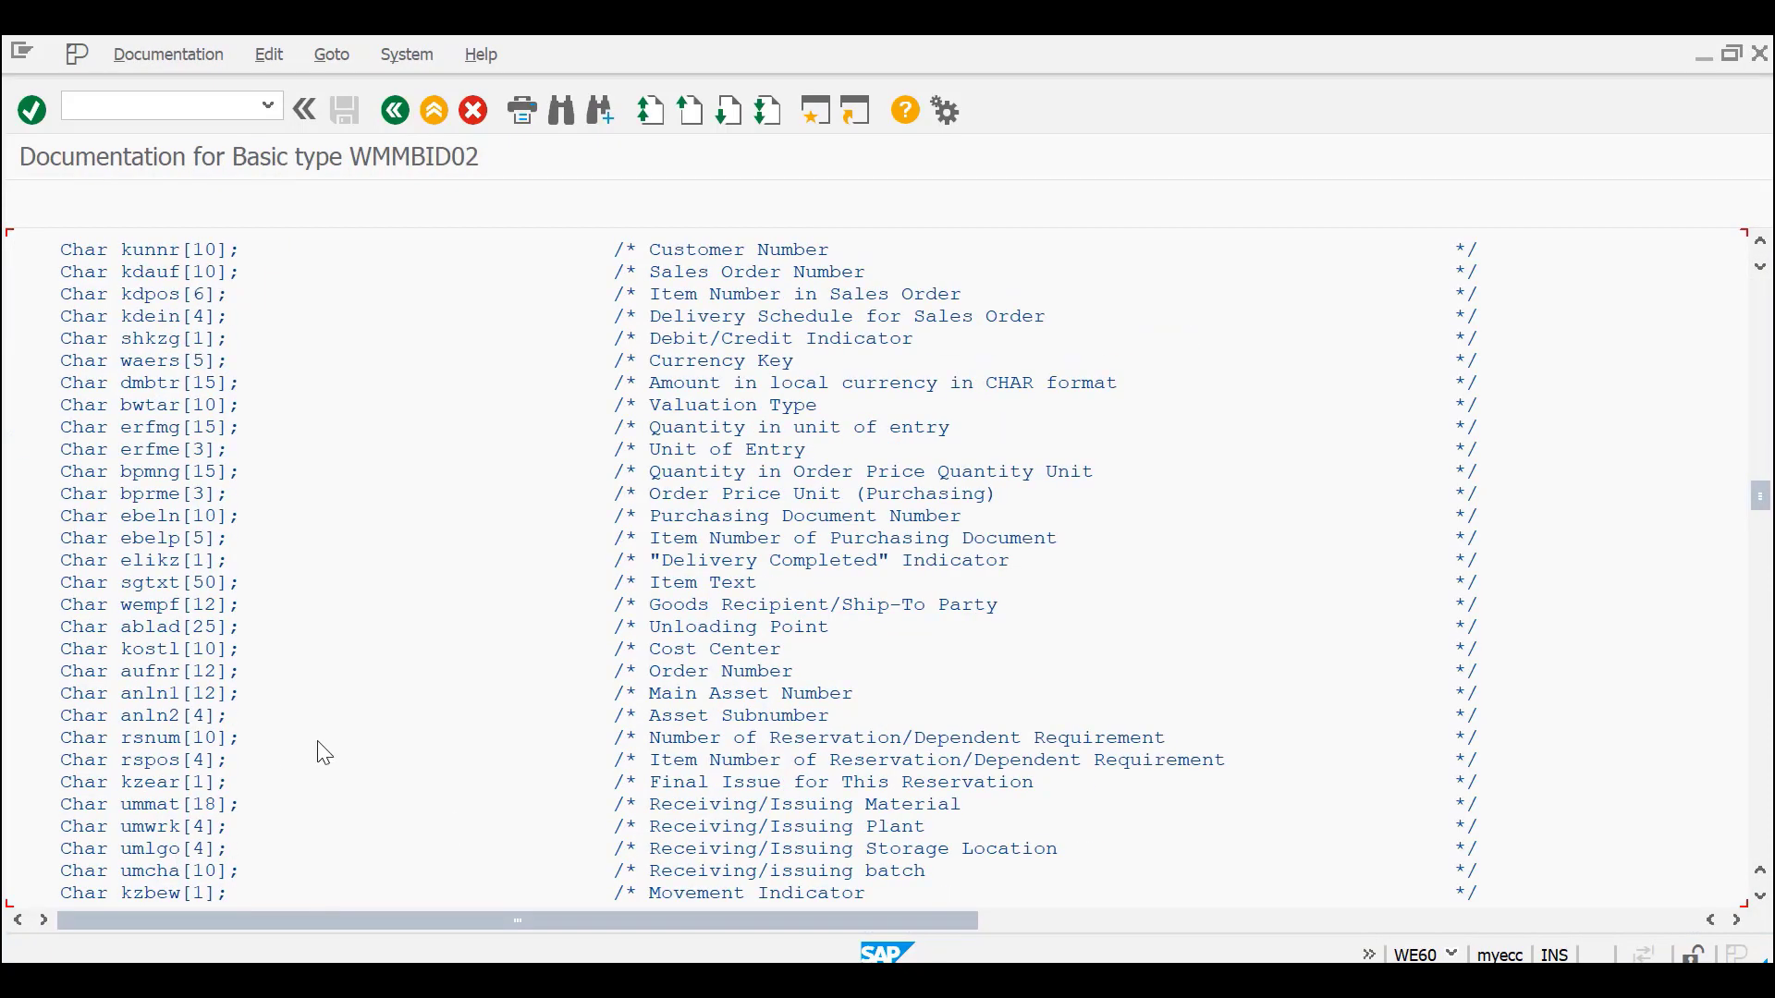
pyautogui.scroll(-1, 277, 666)
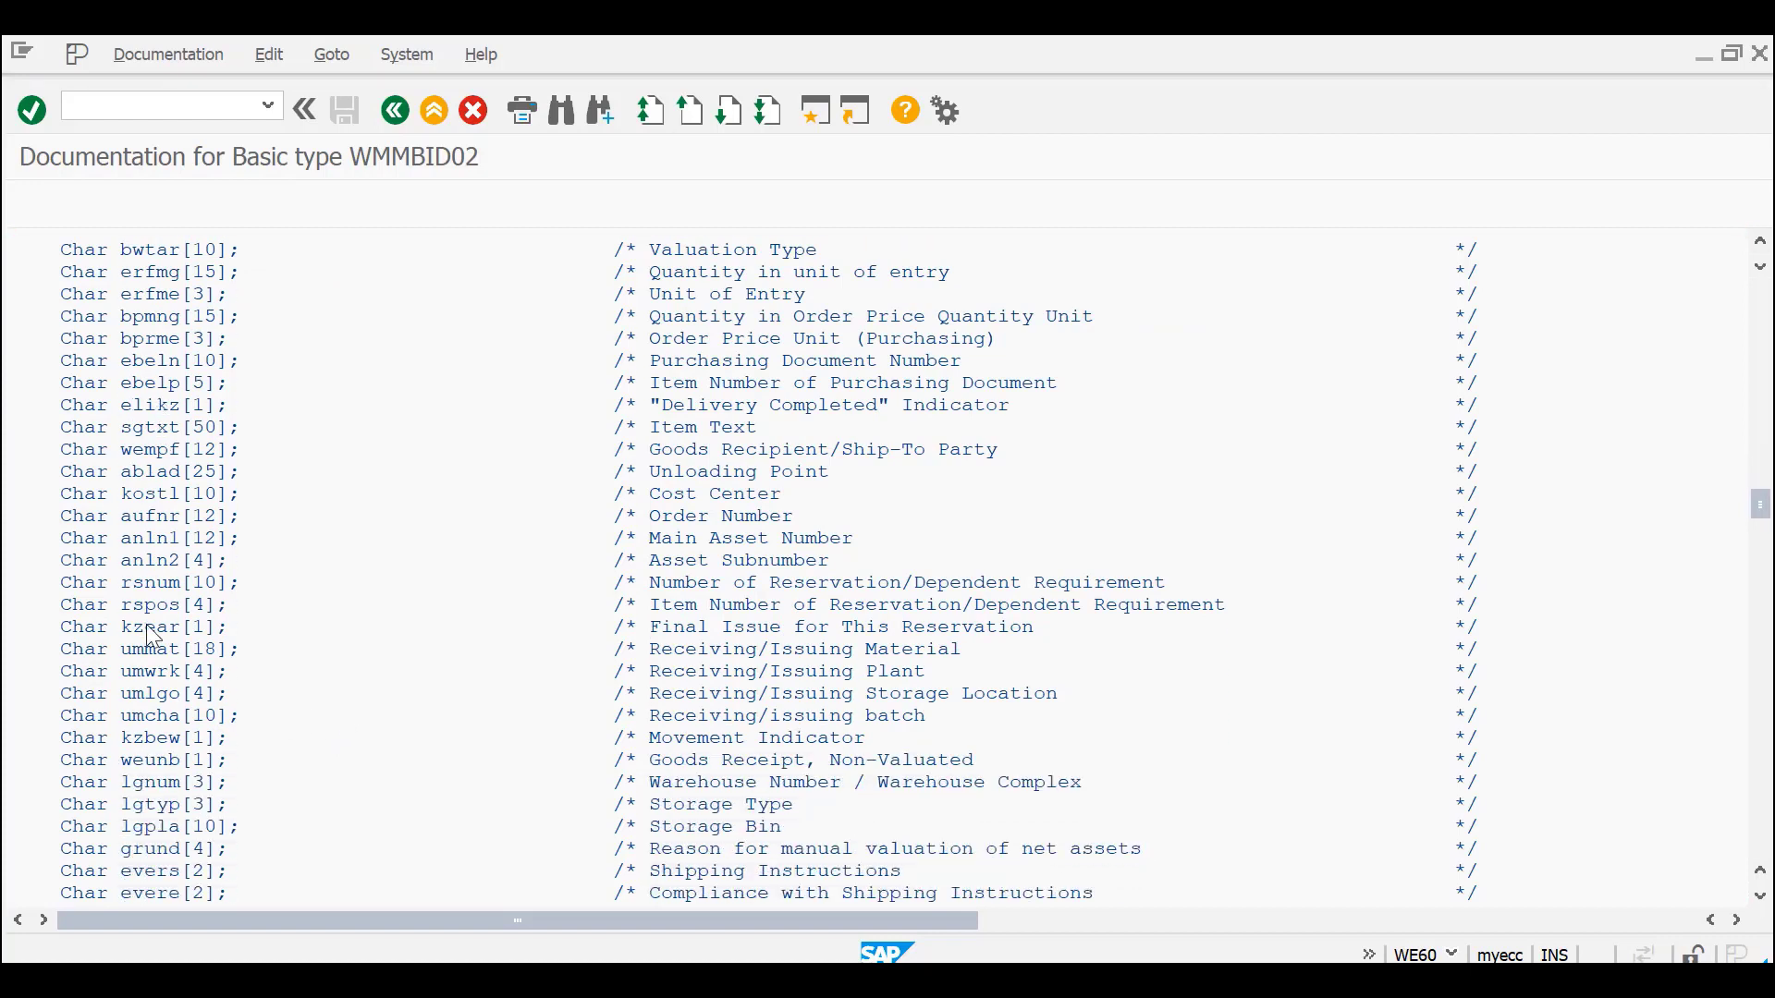
pyautogui.scroll(1, 176, 608)
pyautogui.scroll(3, 202, 573)
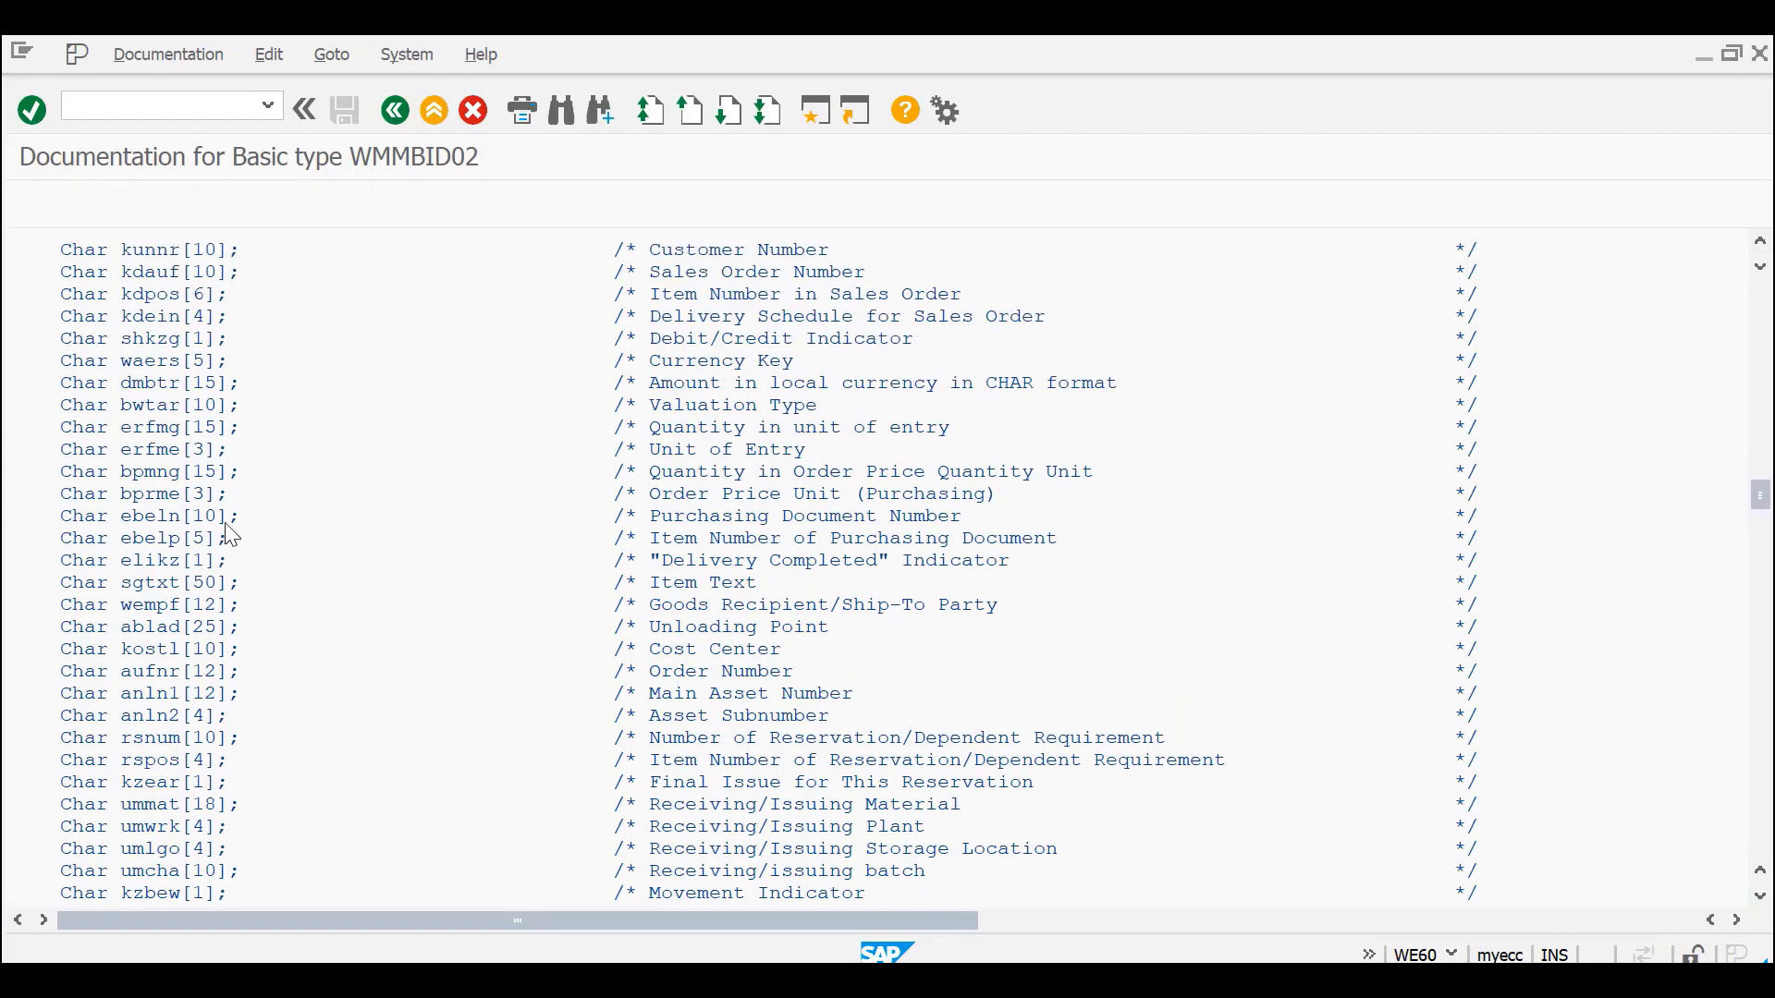
pyautogui.scroll(3, 260, 537)
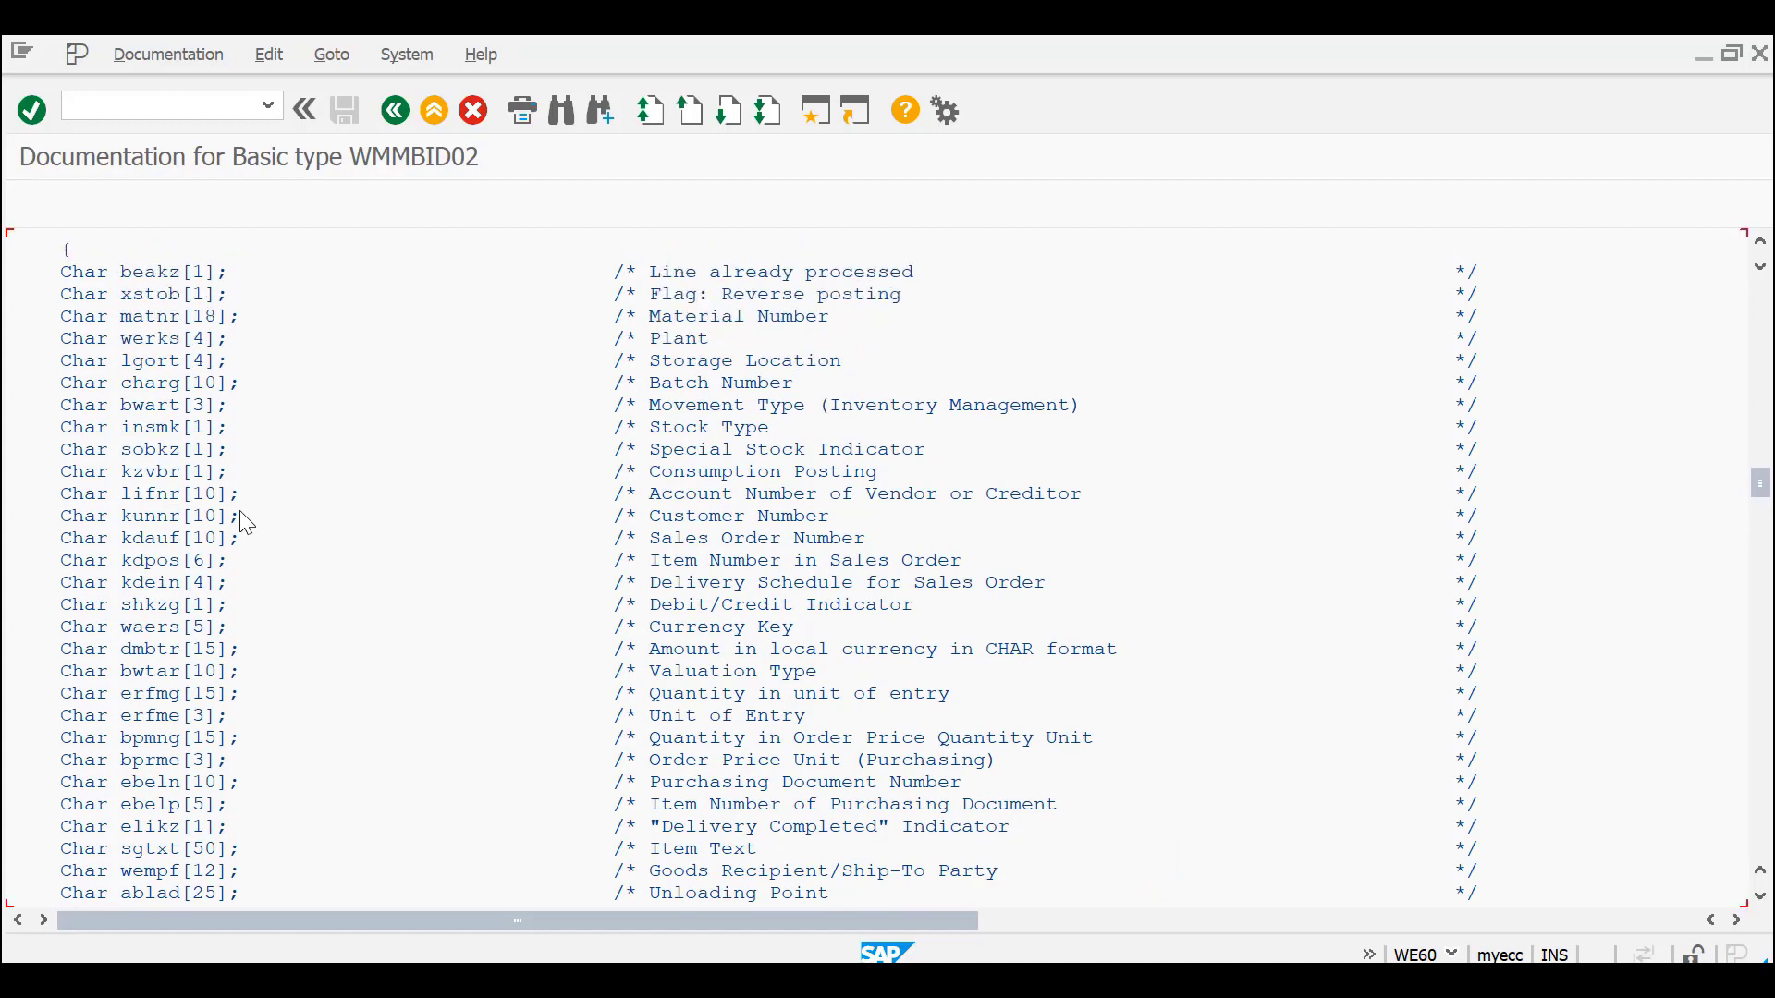
# - Move down to the e2mbxyj001 typedef and highlight the structure name
pyautogui.scroll(-1, 246, 524)
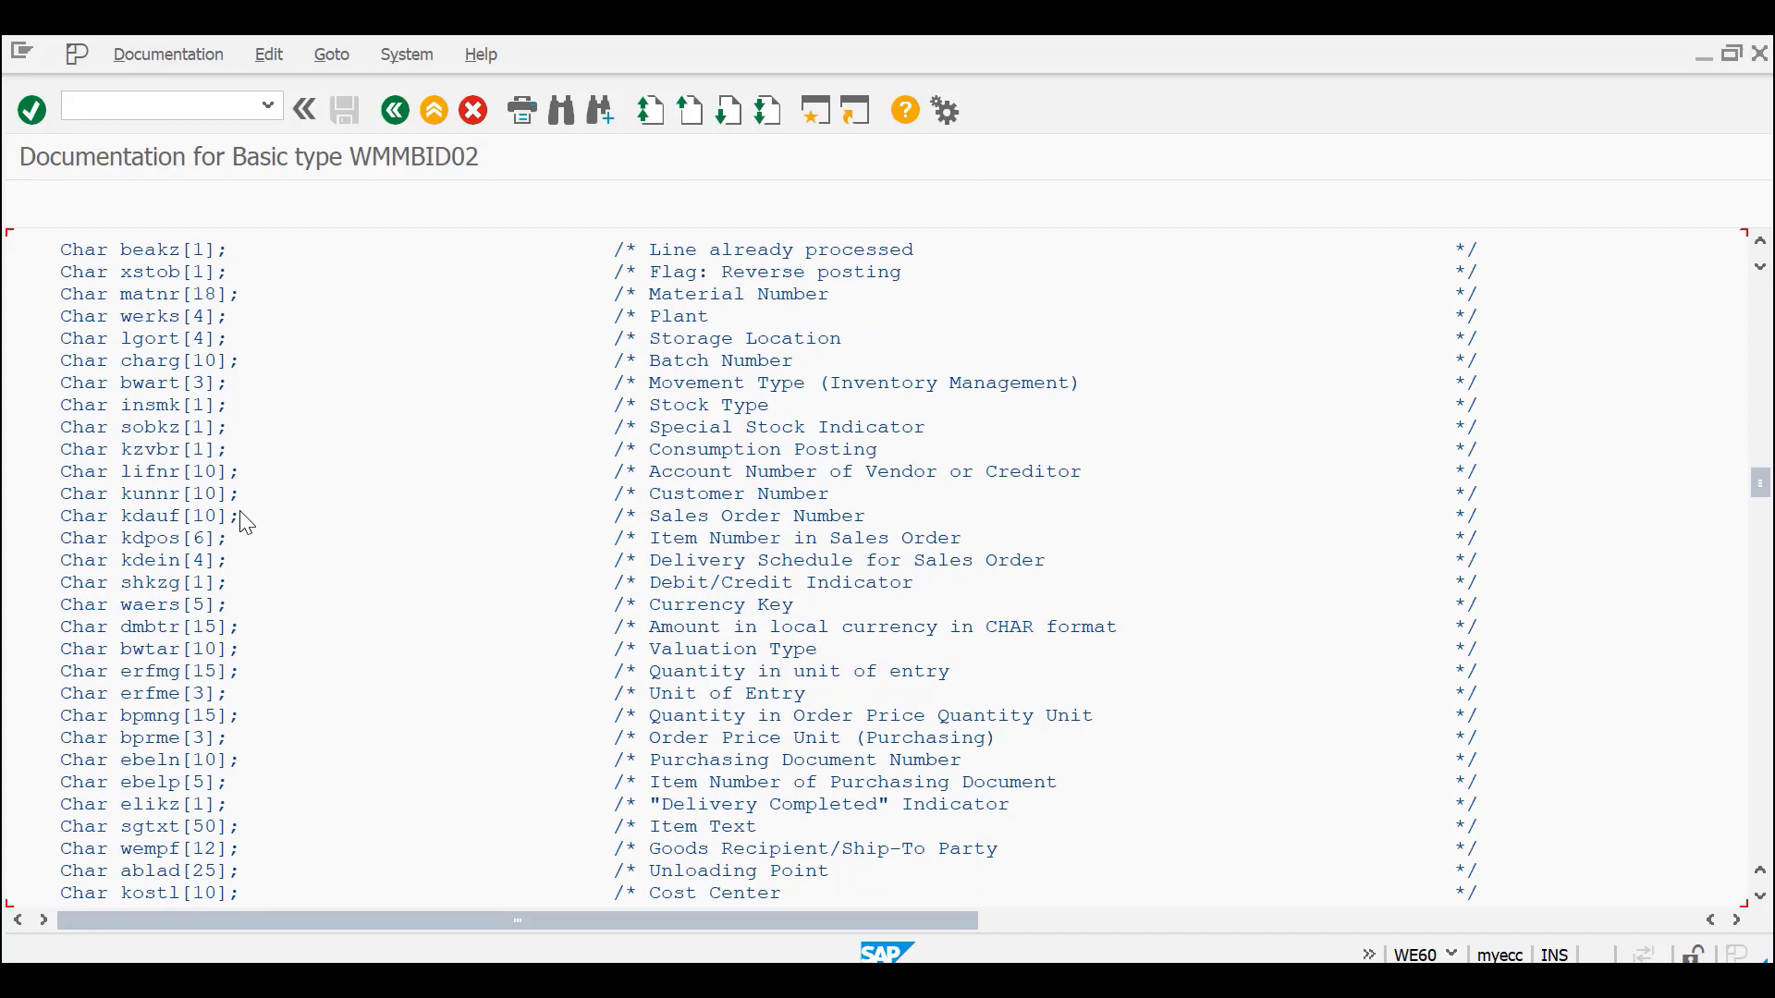
pyautogui.scroll(-10, 246, 523)
pyautogui.scroll(-10, 246, 523)
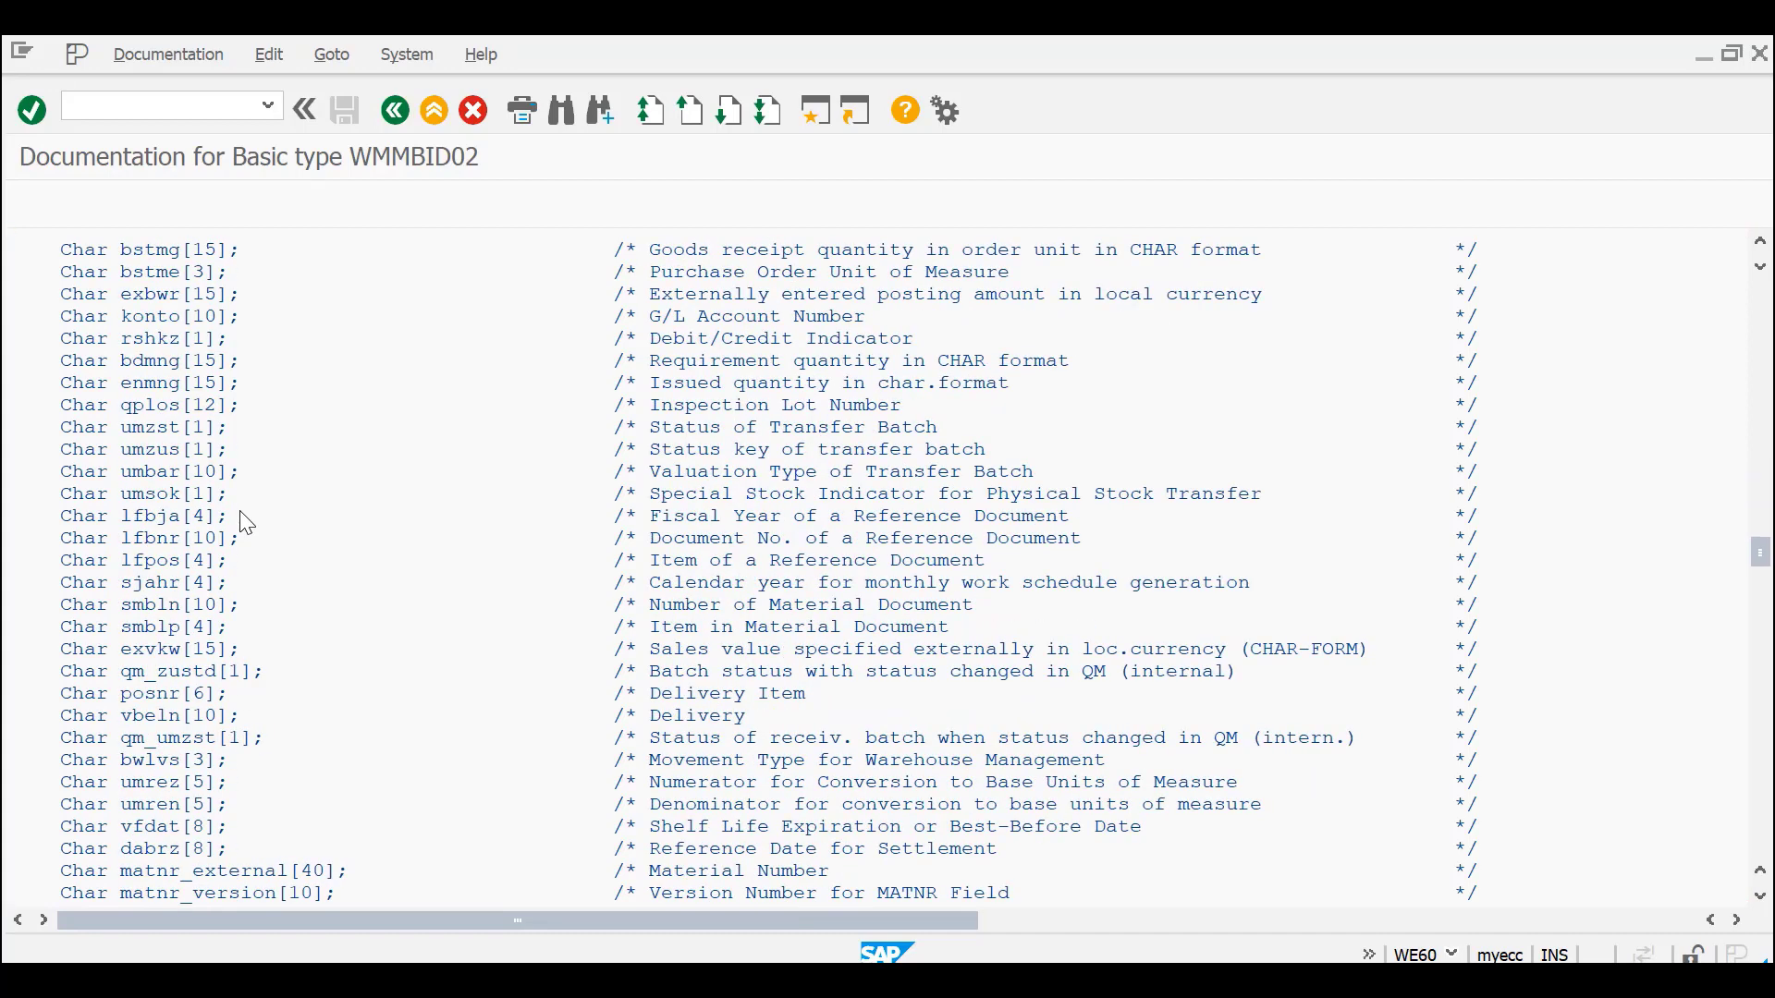
pyautogui.scroll(13, 246, 524)
pyautogui.scroll(10, 246, 523)
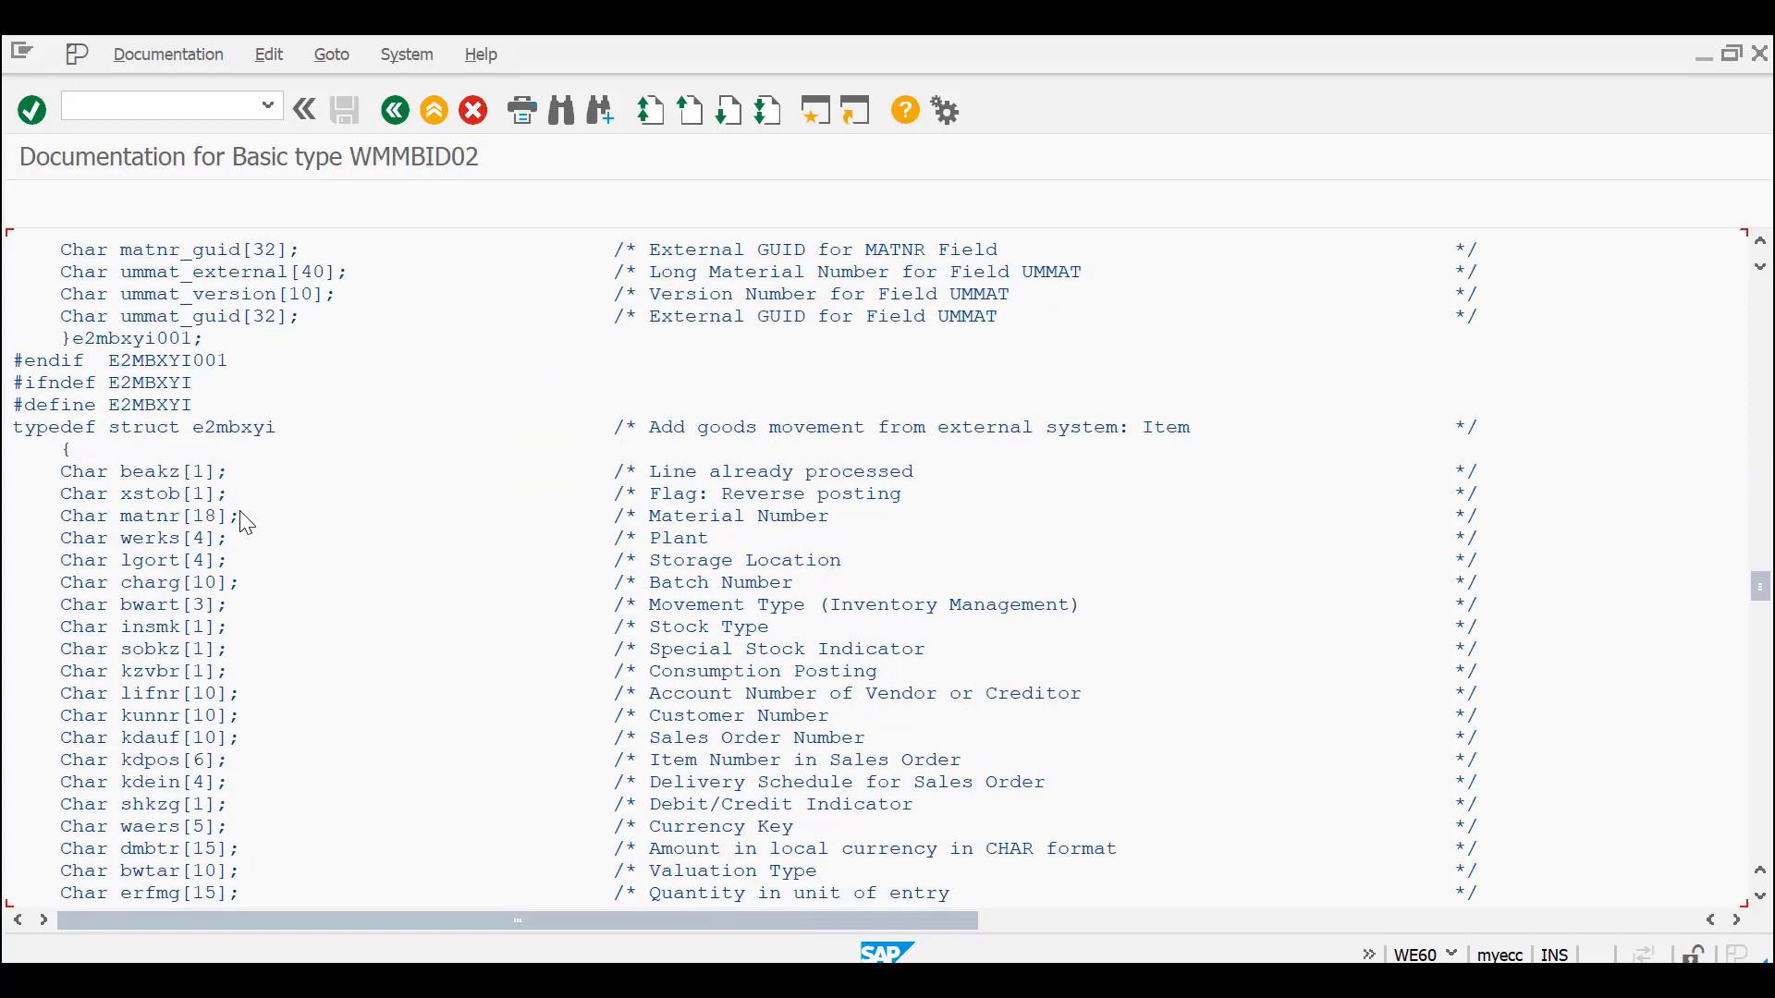
pyautogui.scroll(-1, 292, 704)
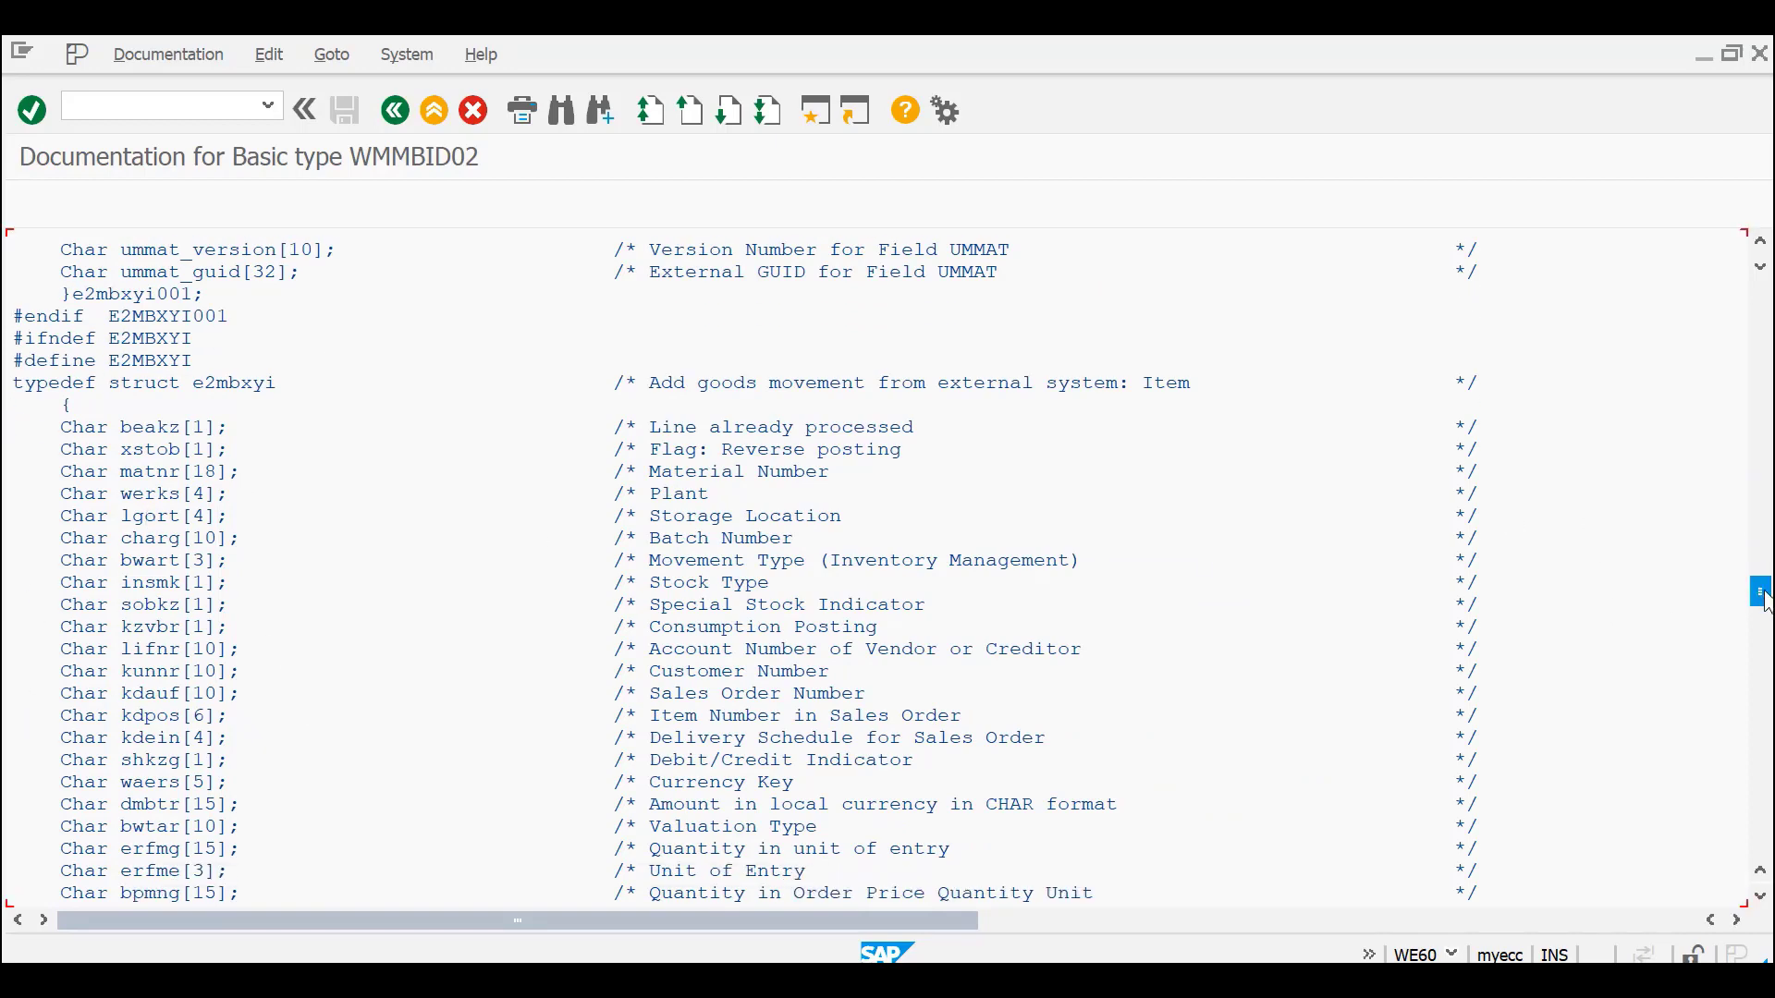
pyautogui.moveTo(1759, 589); pyautogui.dragTo(1760, 682)
pyautogui.moveTo(188, 669); pyautogui.dragTo(317, 667)
# - Clear the structure-name highlight and point out the pargb field in E2MBXYJ001
pyautogui.hotkey('ctrl', 'c')
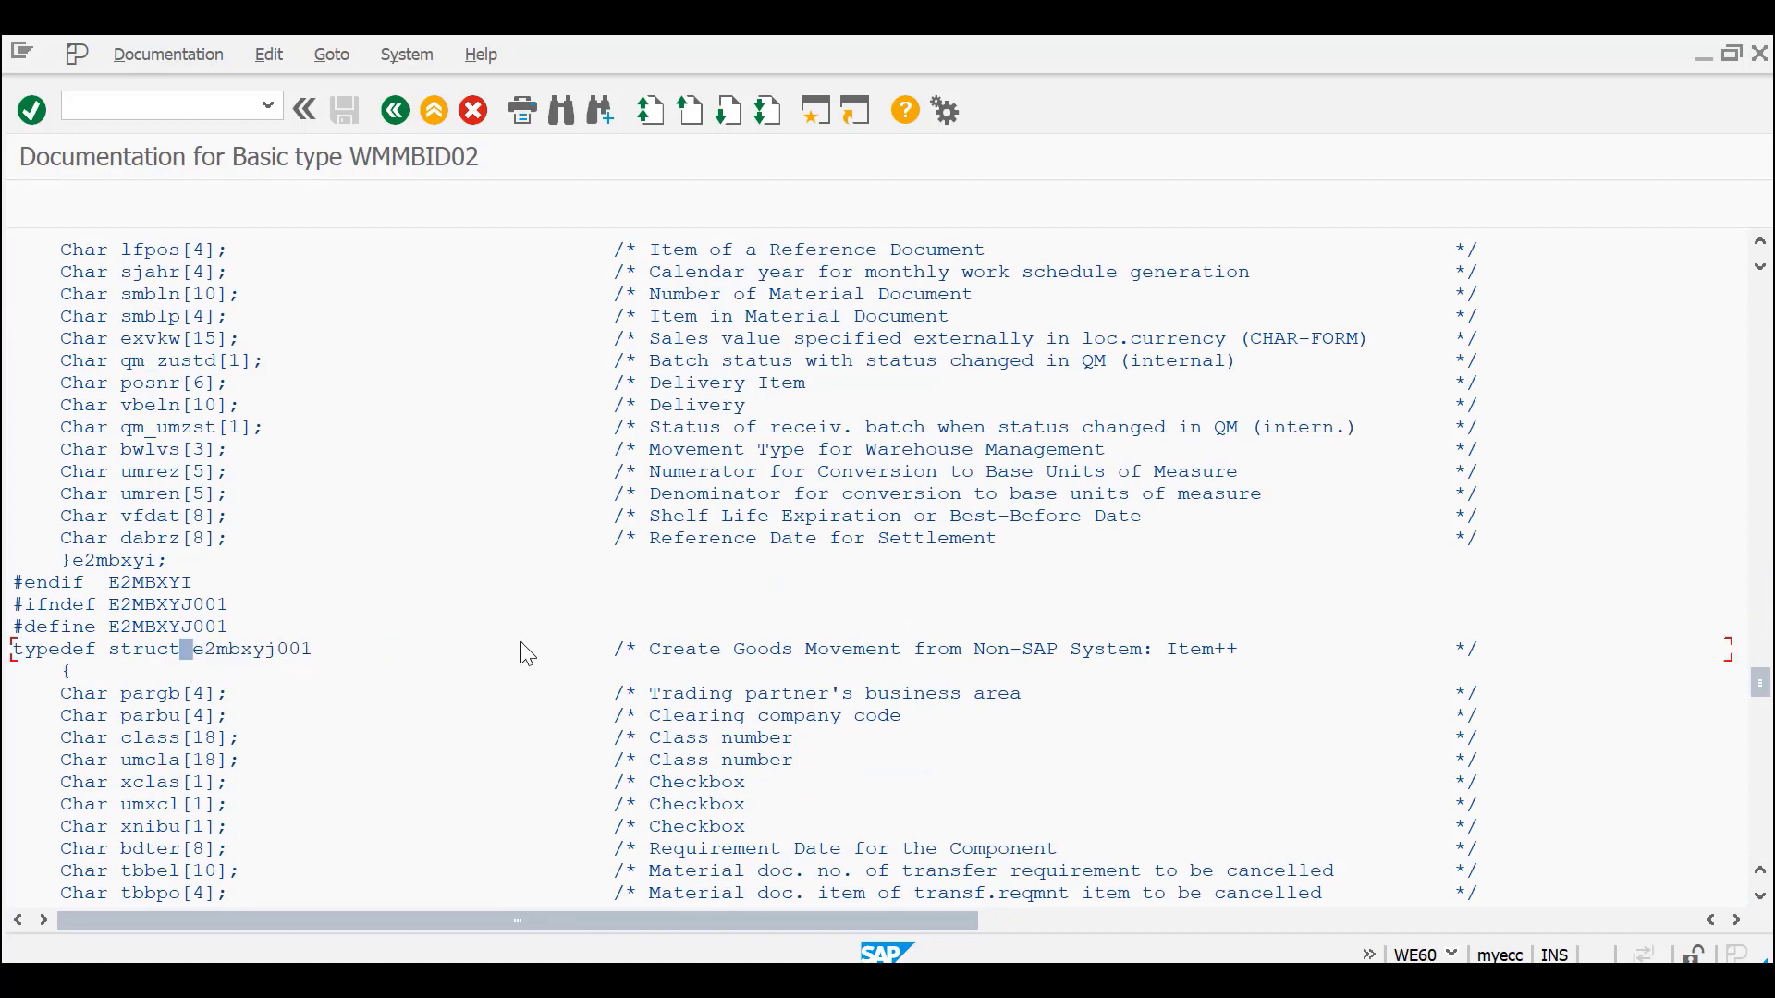
pyautogui.scroll(-2, 430, 716)
pyautogui.scroll(-1, 448, 711)
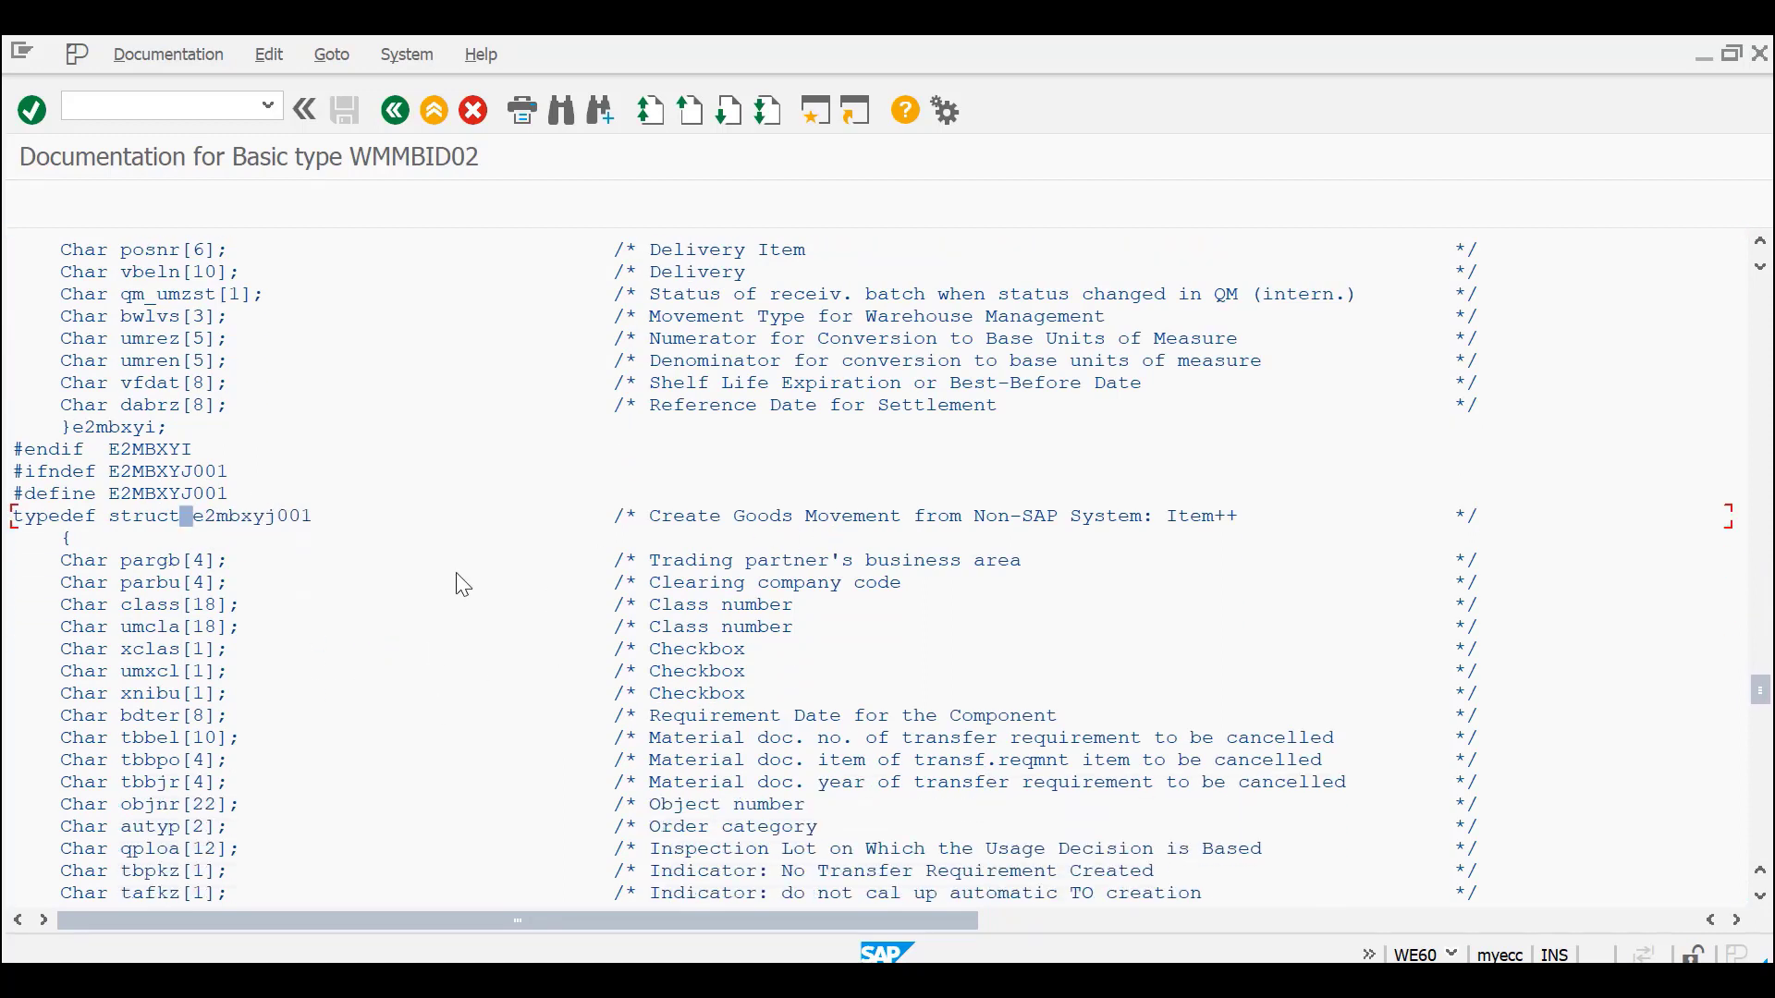
pyautogui.click(127, 561)
# - Scroll further and mark the umcla field line and the tbbel field's description
pyautogui.scroll(-1, 296, 664)
pyautogui.scroll(-2, 268, 597)
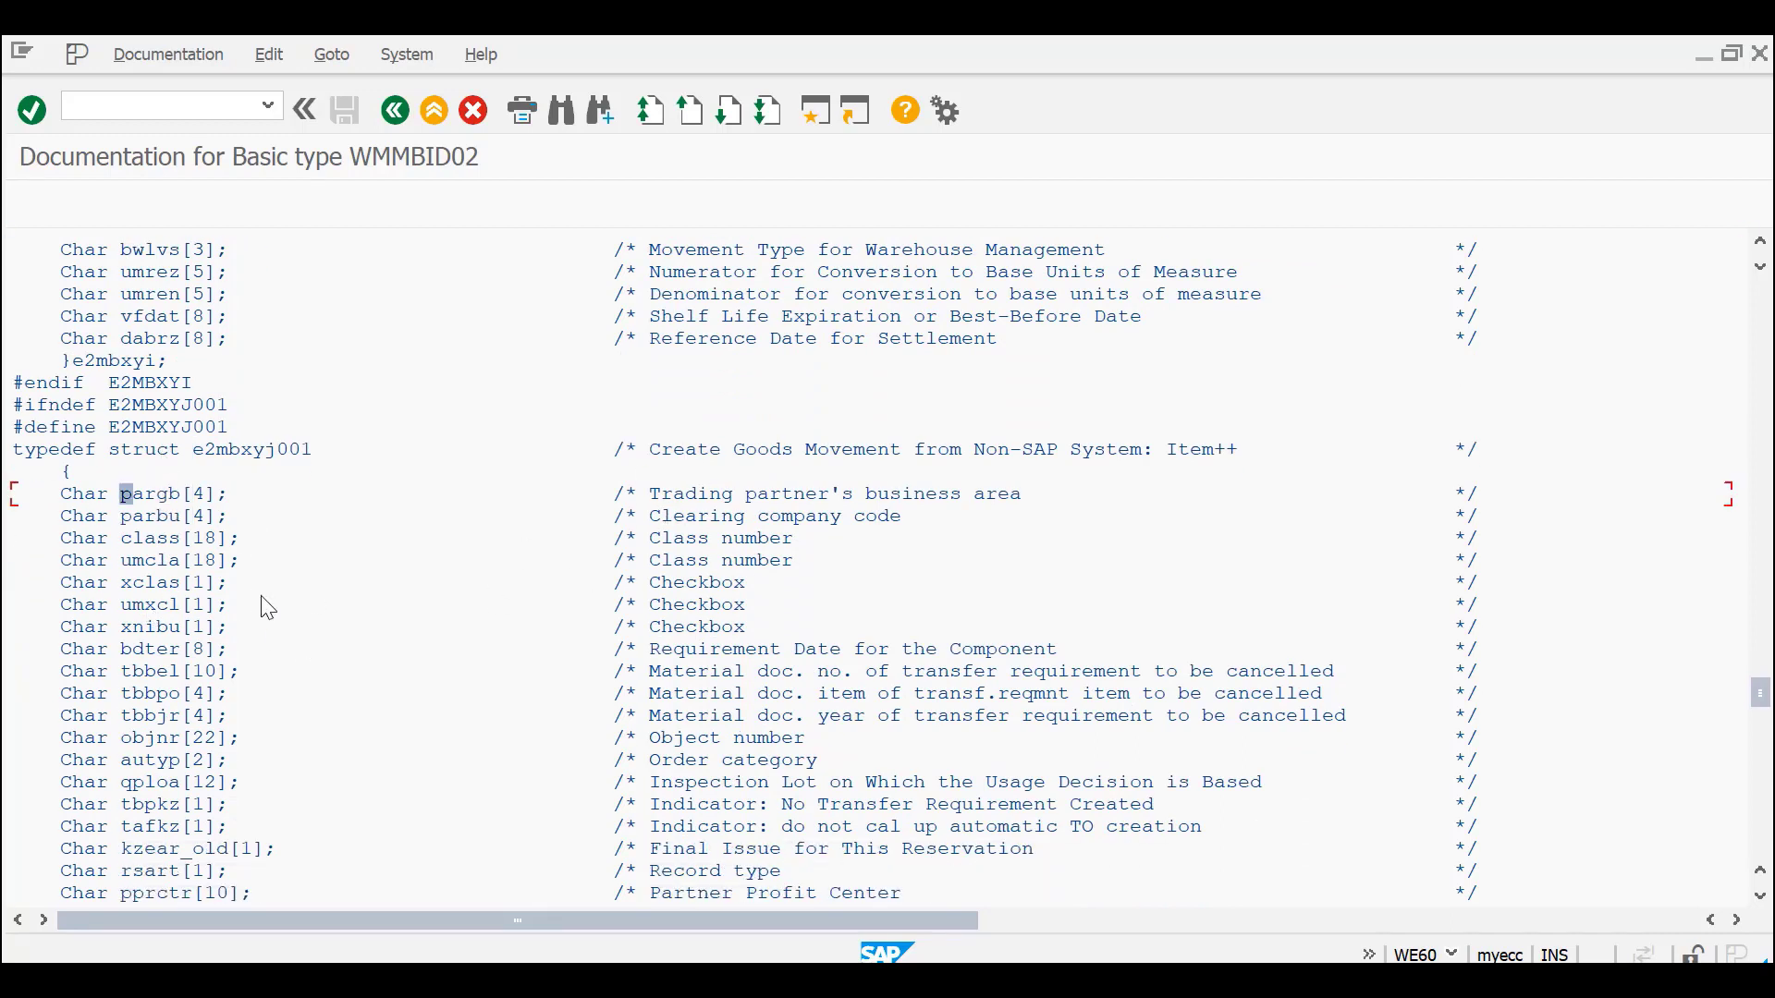
pyautogui.scroll(-1, 201, 586)
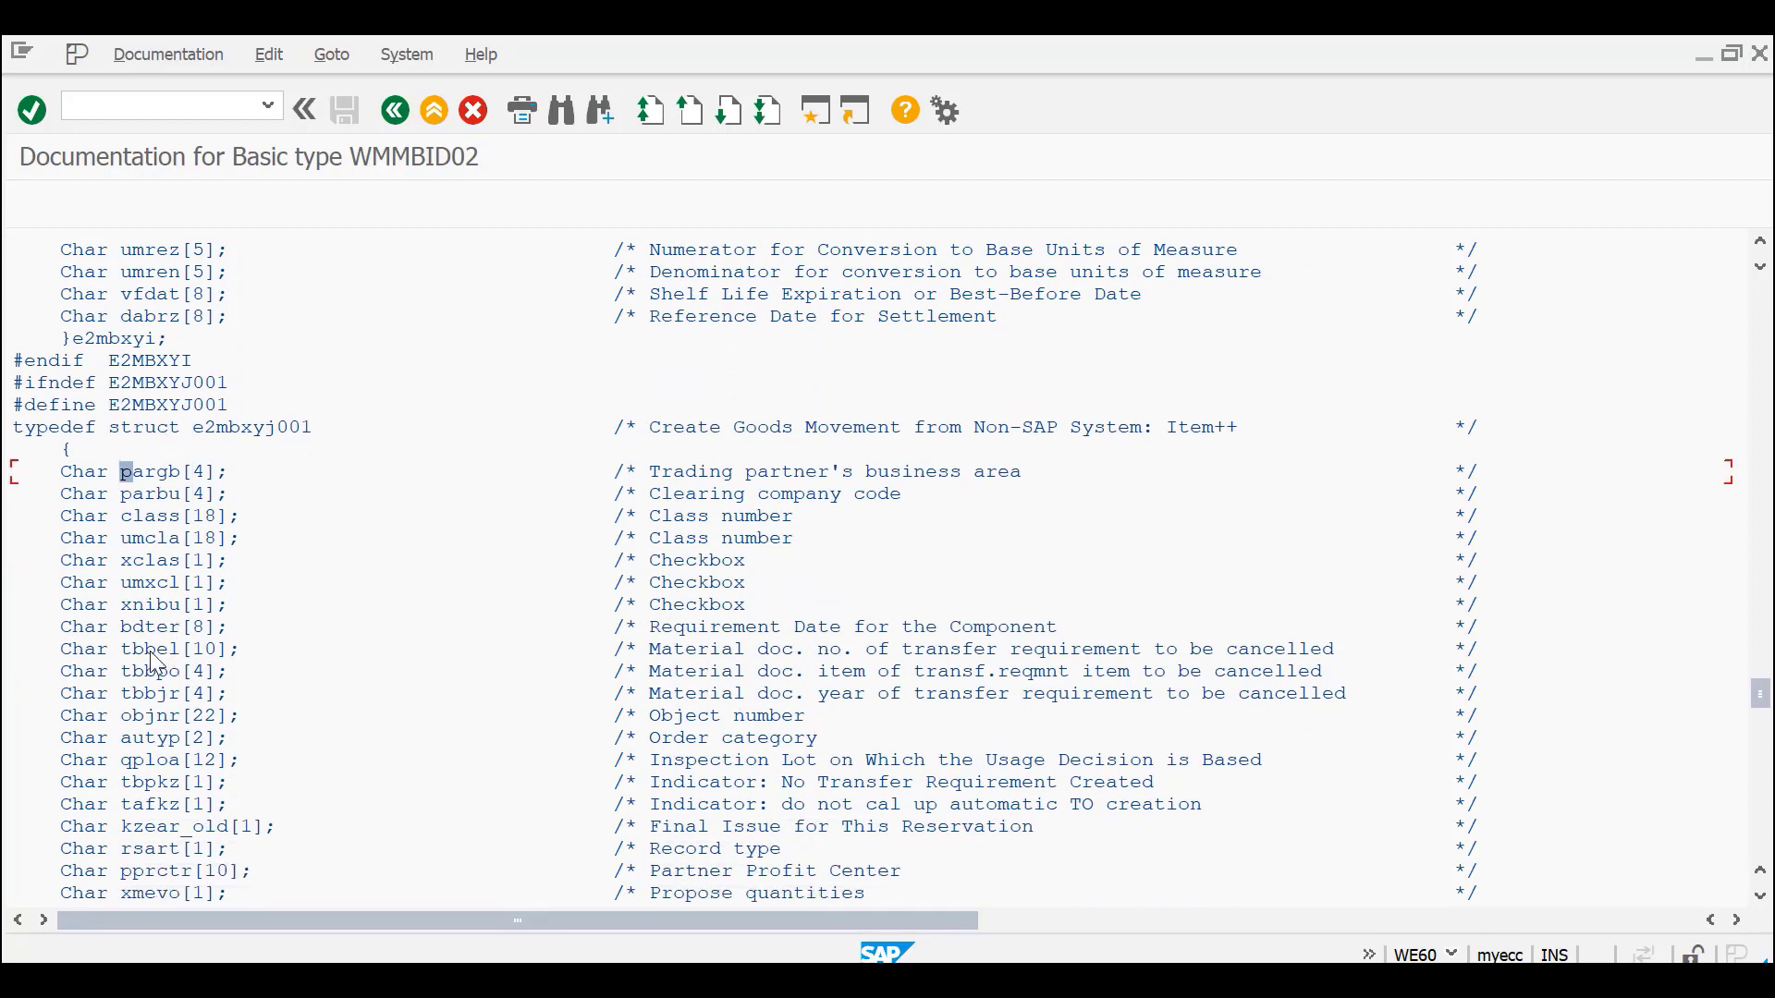
pyautogui.click(138, 538)
pyautogui.click(669, 650)
# - Scroll down and mark the Storage Bin description line
pyautogui.scroll(-8, 13, 786)
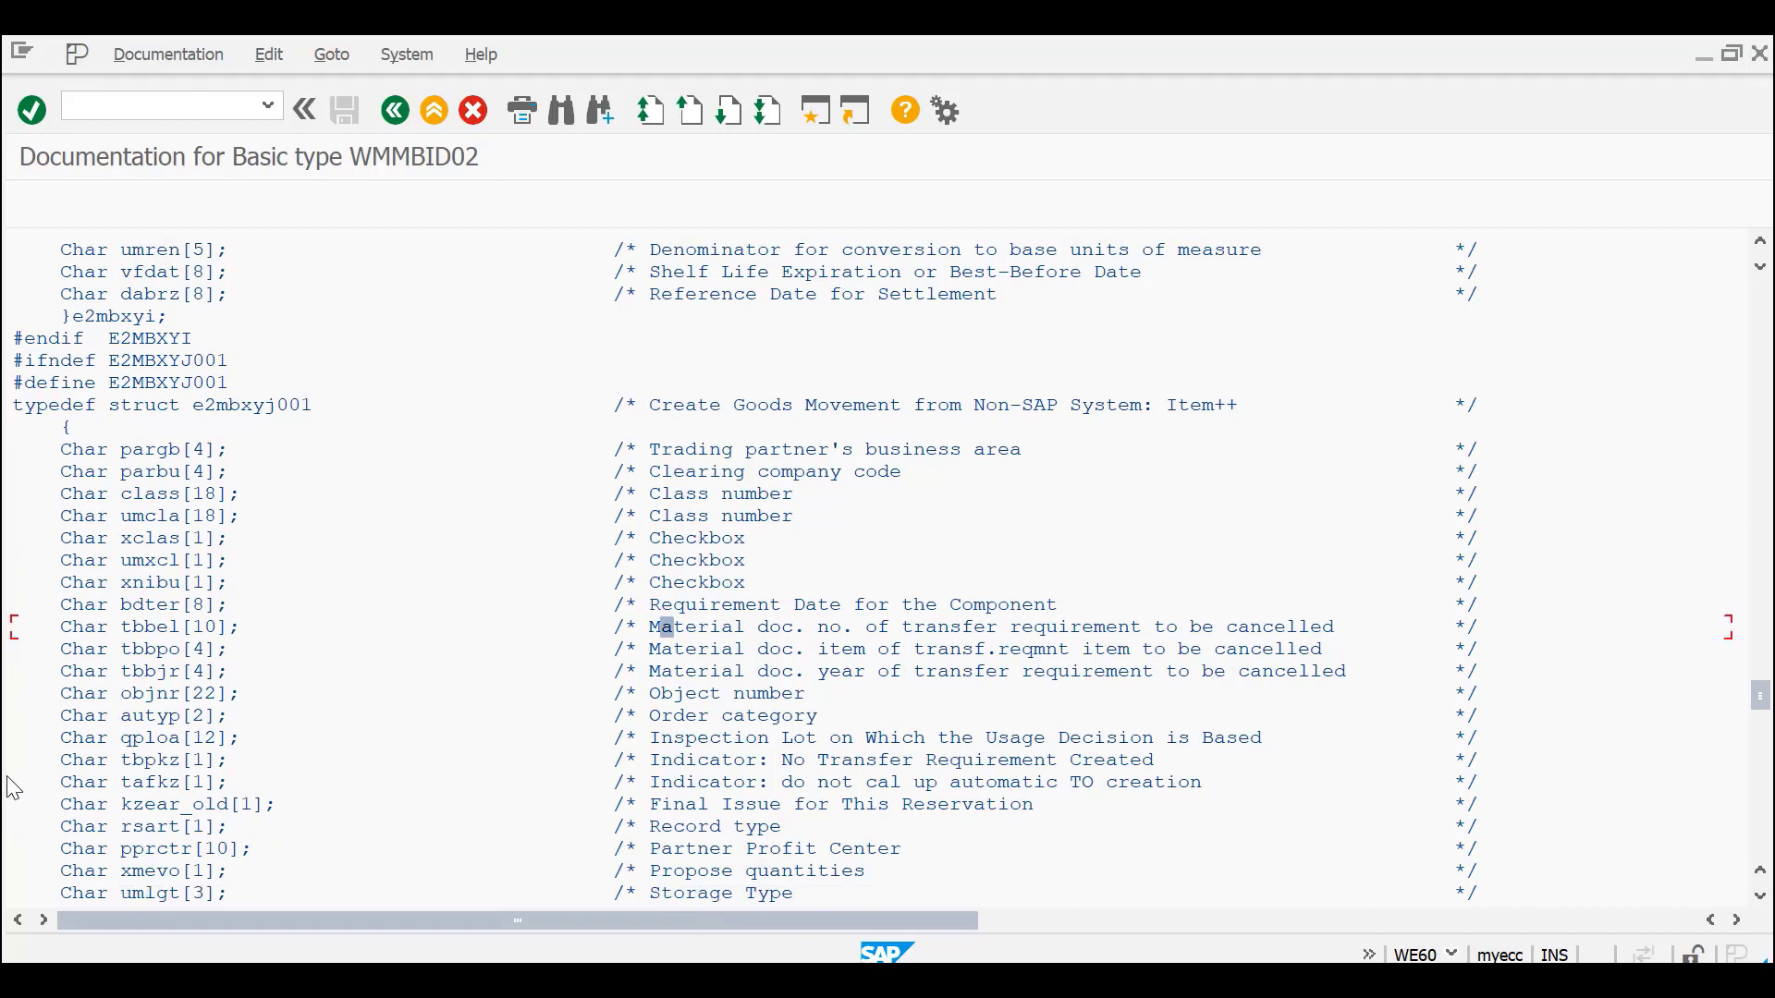
pyautogui.scroll(-3, 194, 739)
pyautogui.scroll(-1, 166, 703)
pyautogui.scroll(-3, 276, 589)
pyautogui.moveTo(793, 651); pyautogui.dragTo(733, 667)
pyautogui.click(736, 670)
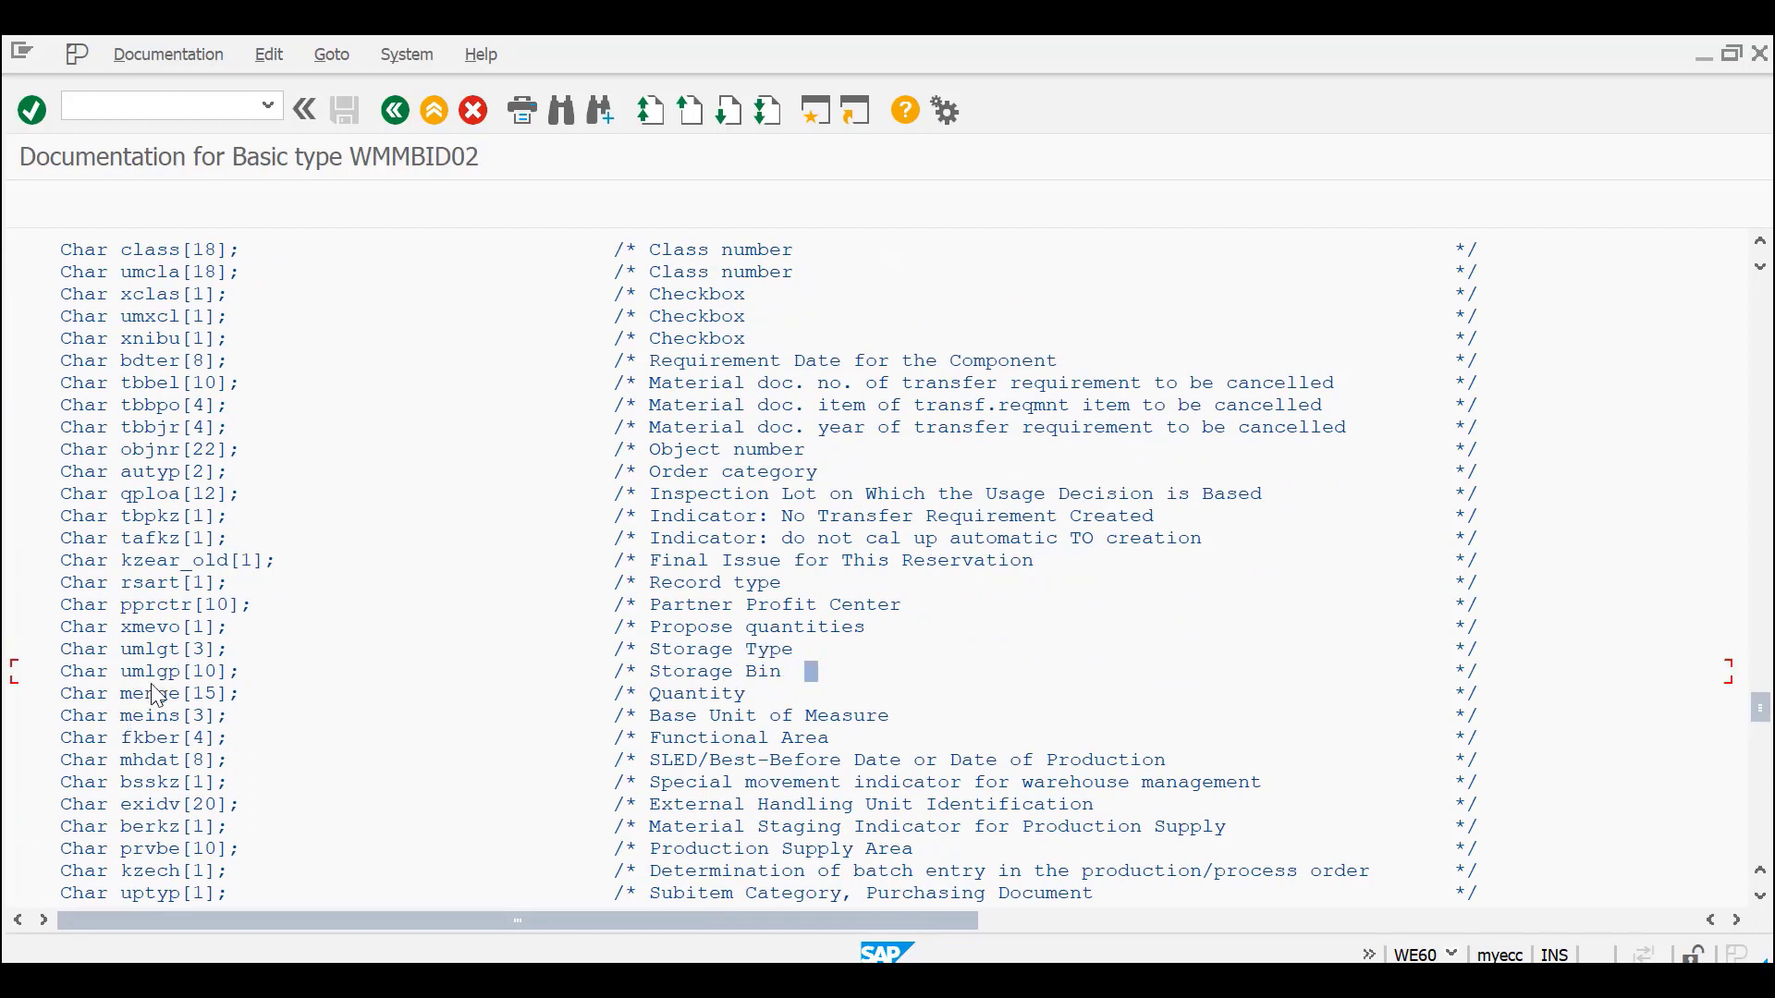
# - Highlight the External Handling Unit Identification, Base Unit of Measure, Quantity, umlgt and Propose quantities lines
pyautogui.scroll(-3, 236, 700)
pyautogui.scroll(-3, 231, 703)
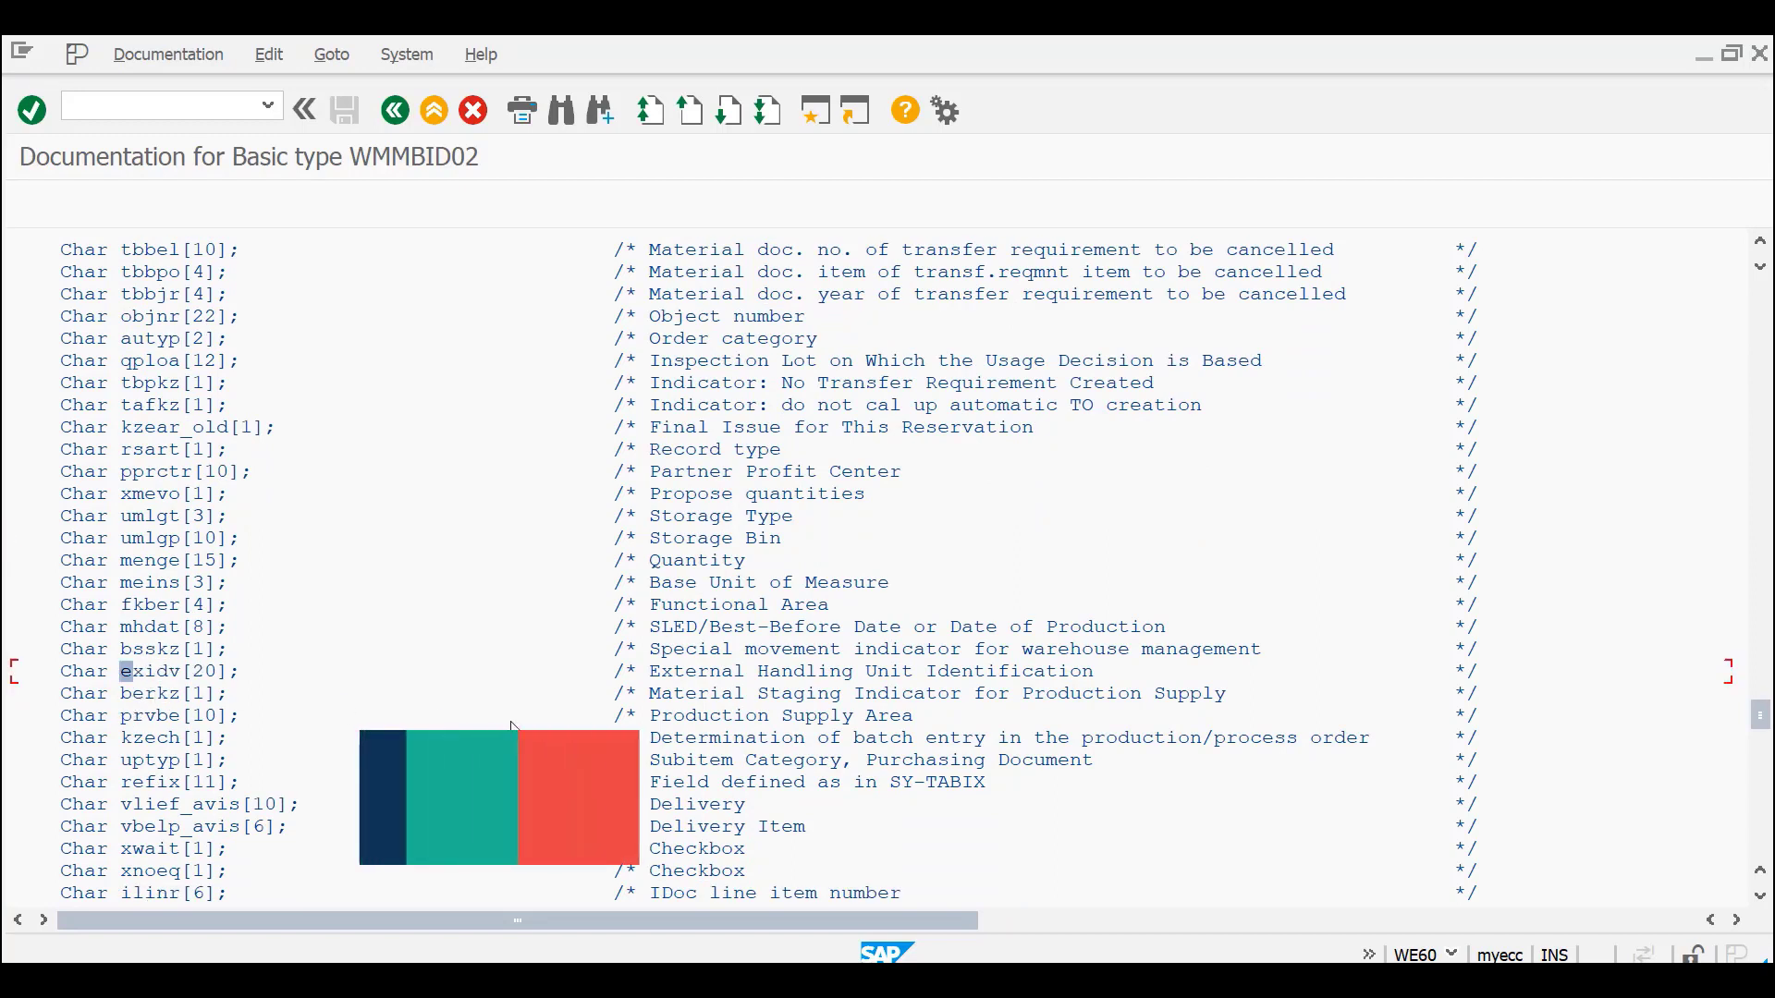
pyautogui.moveTo(662, 671); pyautogui.dragTo(1097, 691)
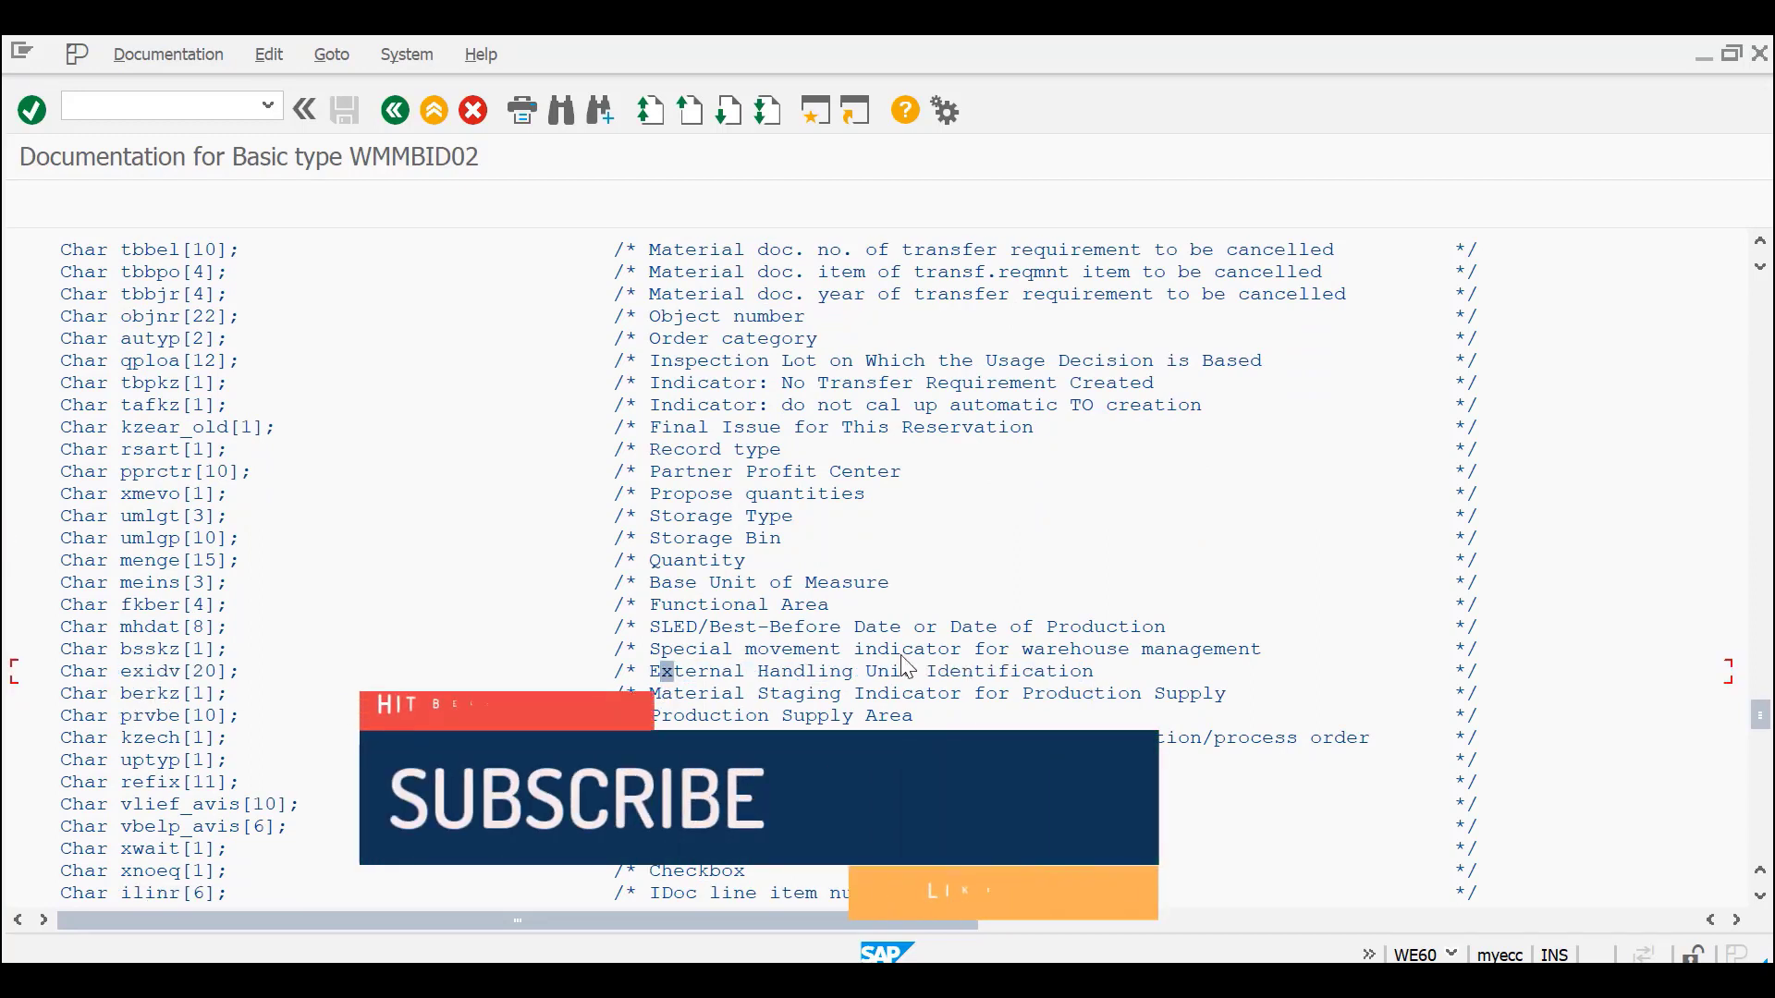
pyautogui.click(656, 582)
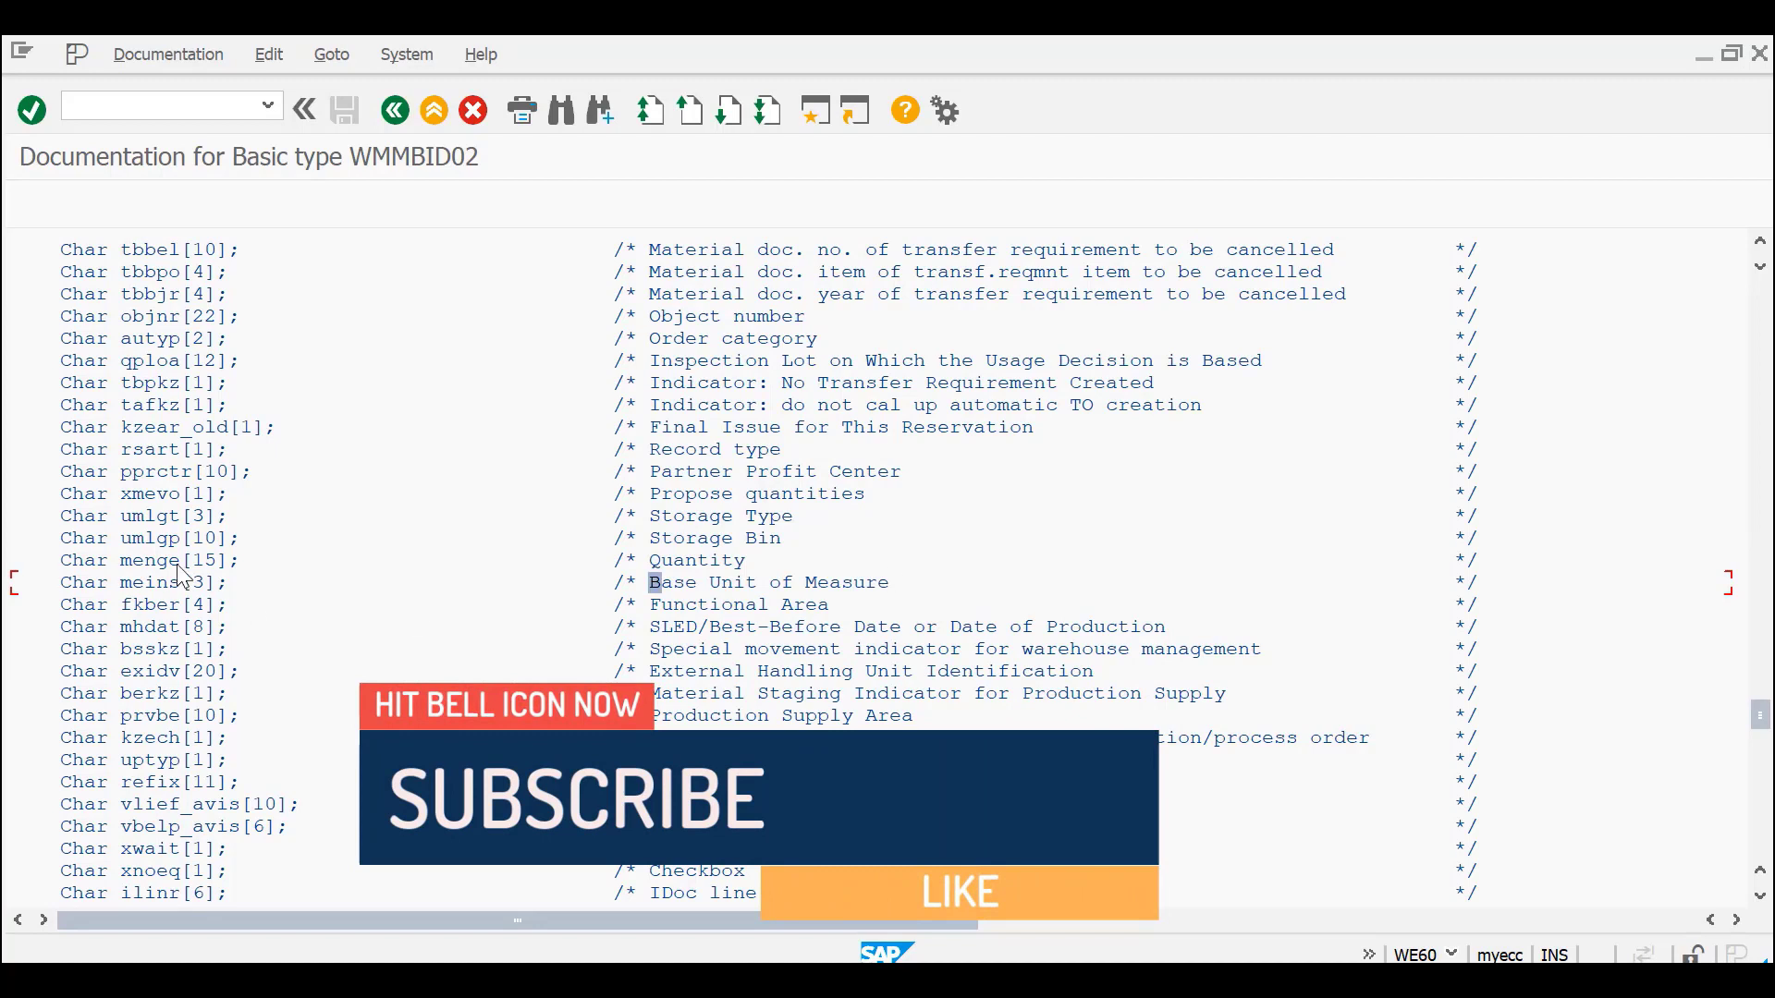
pyautogui.press('Up')
pyautogui.click(126, 517)
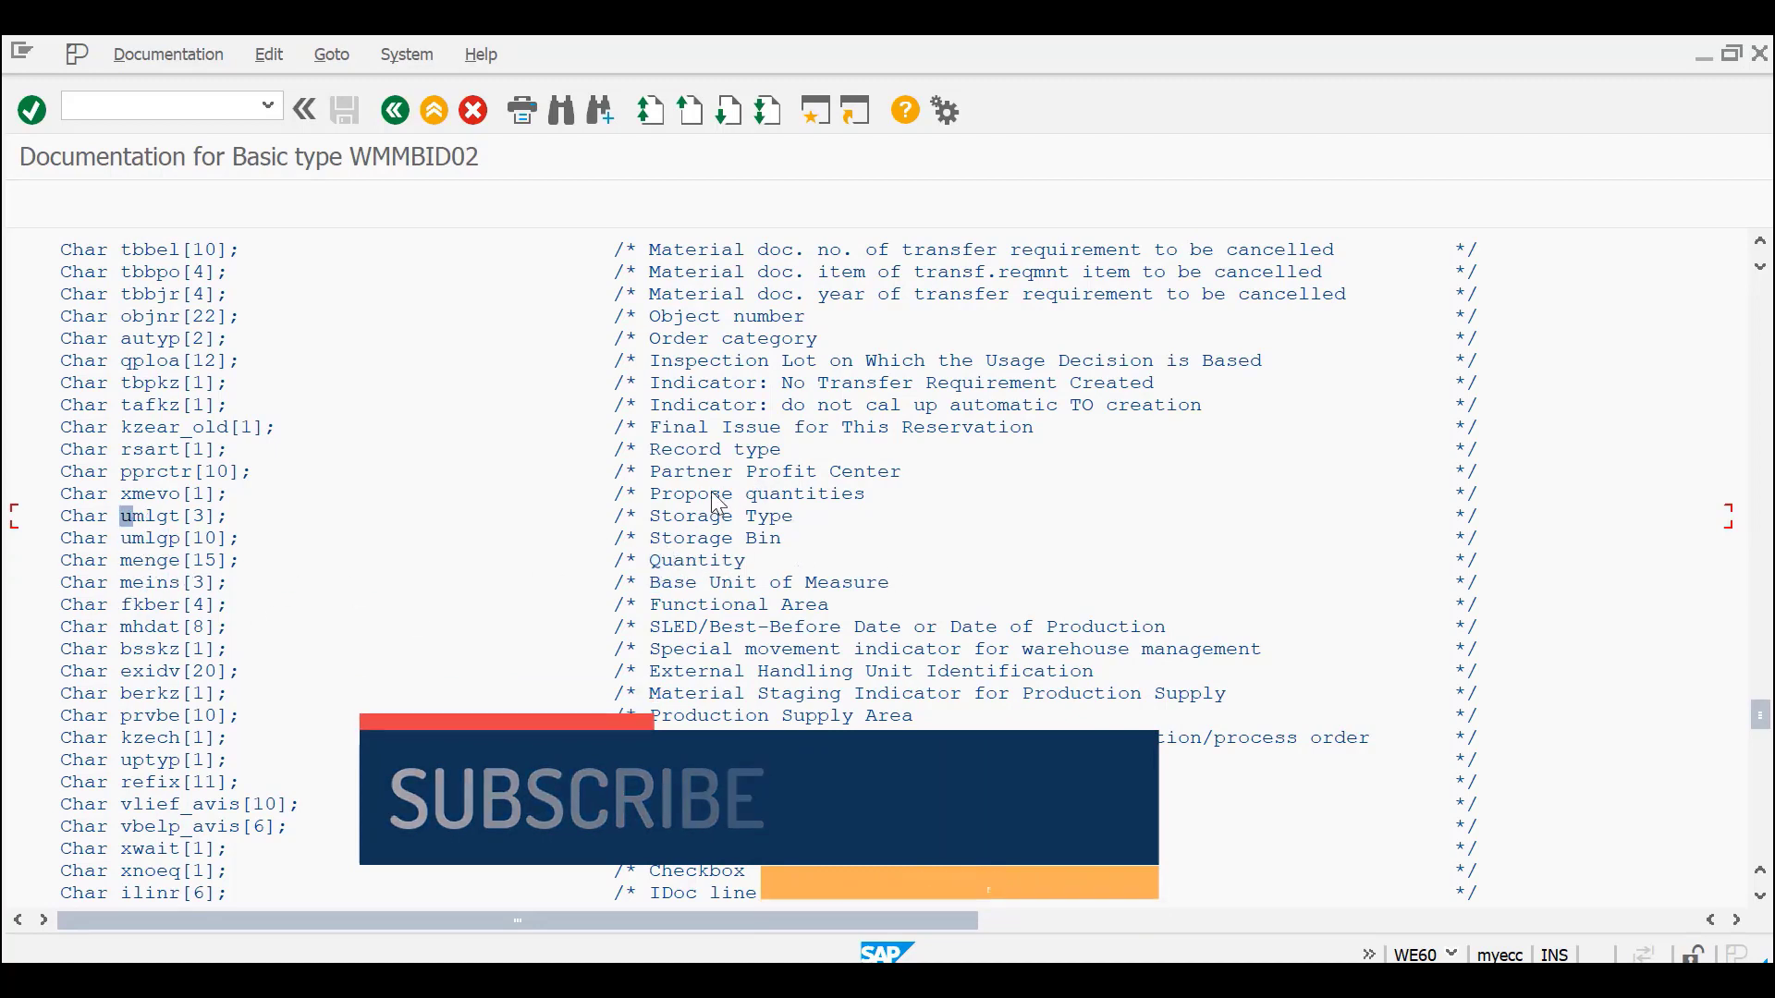
pyautogui.moveTo(638, 495); pyautogui.dragTo(929, 509)
pyautogui.hotkey('ctrl', 'c')
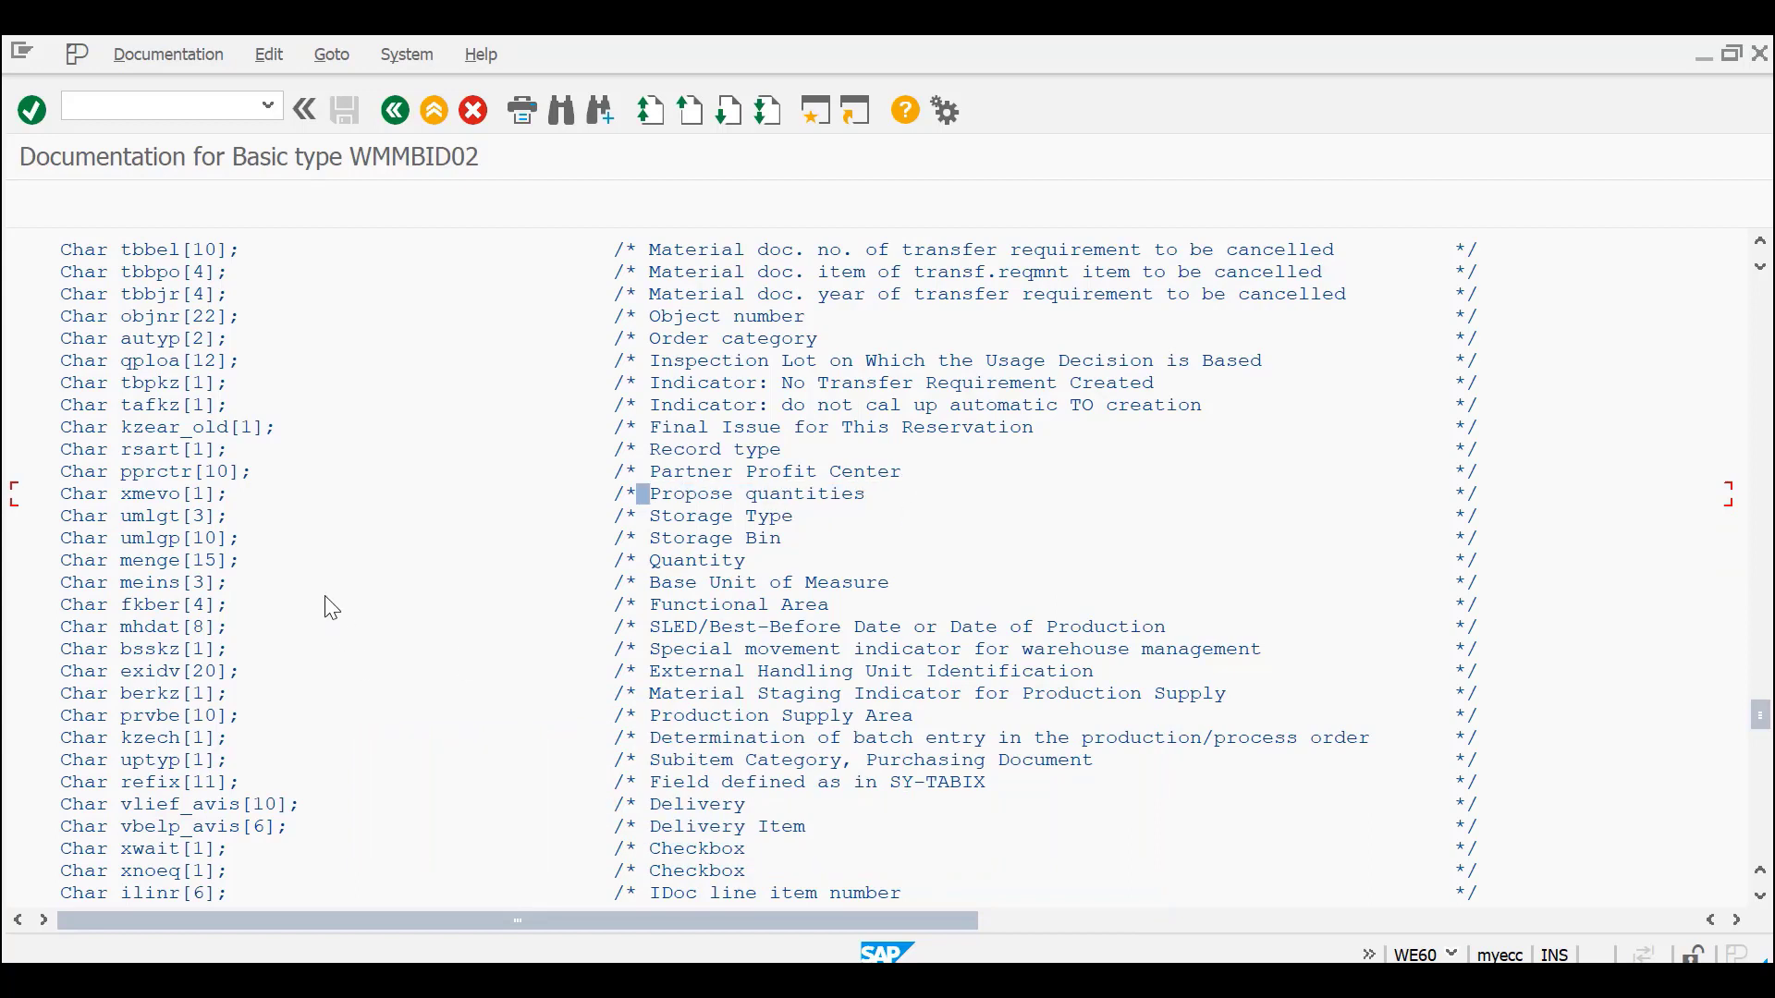
# - Scroll on to mark the mjahr field and highlight mblpo with its 'Item' description
pyautogui.scroll(-4, 325, 601)
pyautogui.scroll(-6, 282, 760)
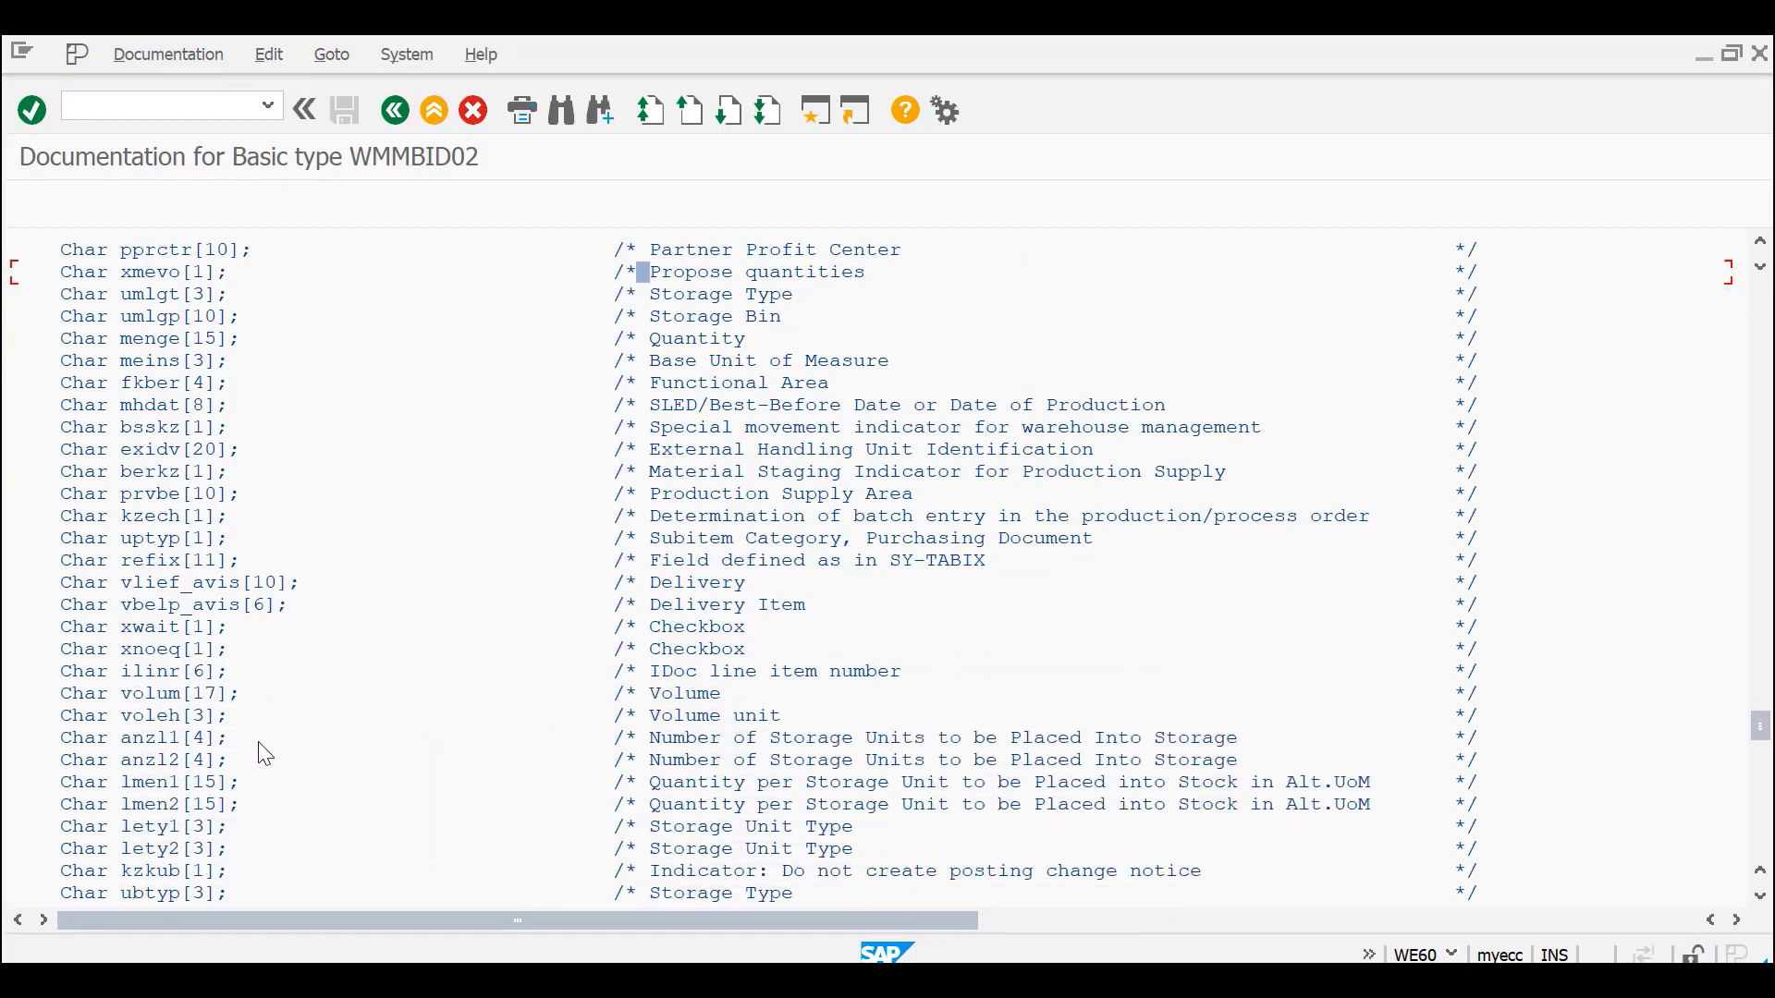
pyautogui.scroll(-6, 376, 662)
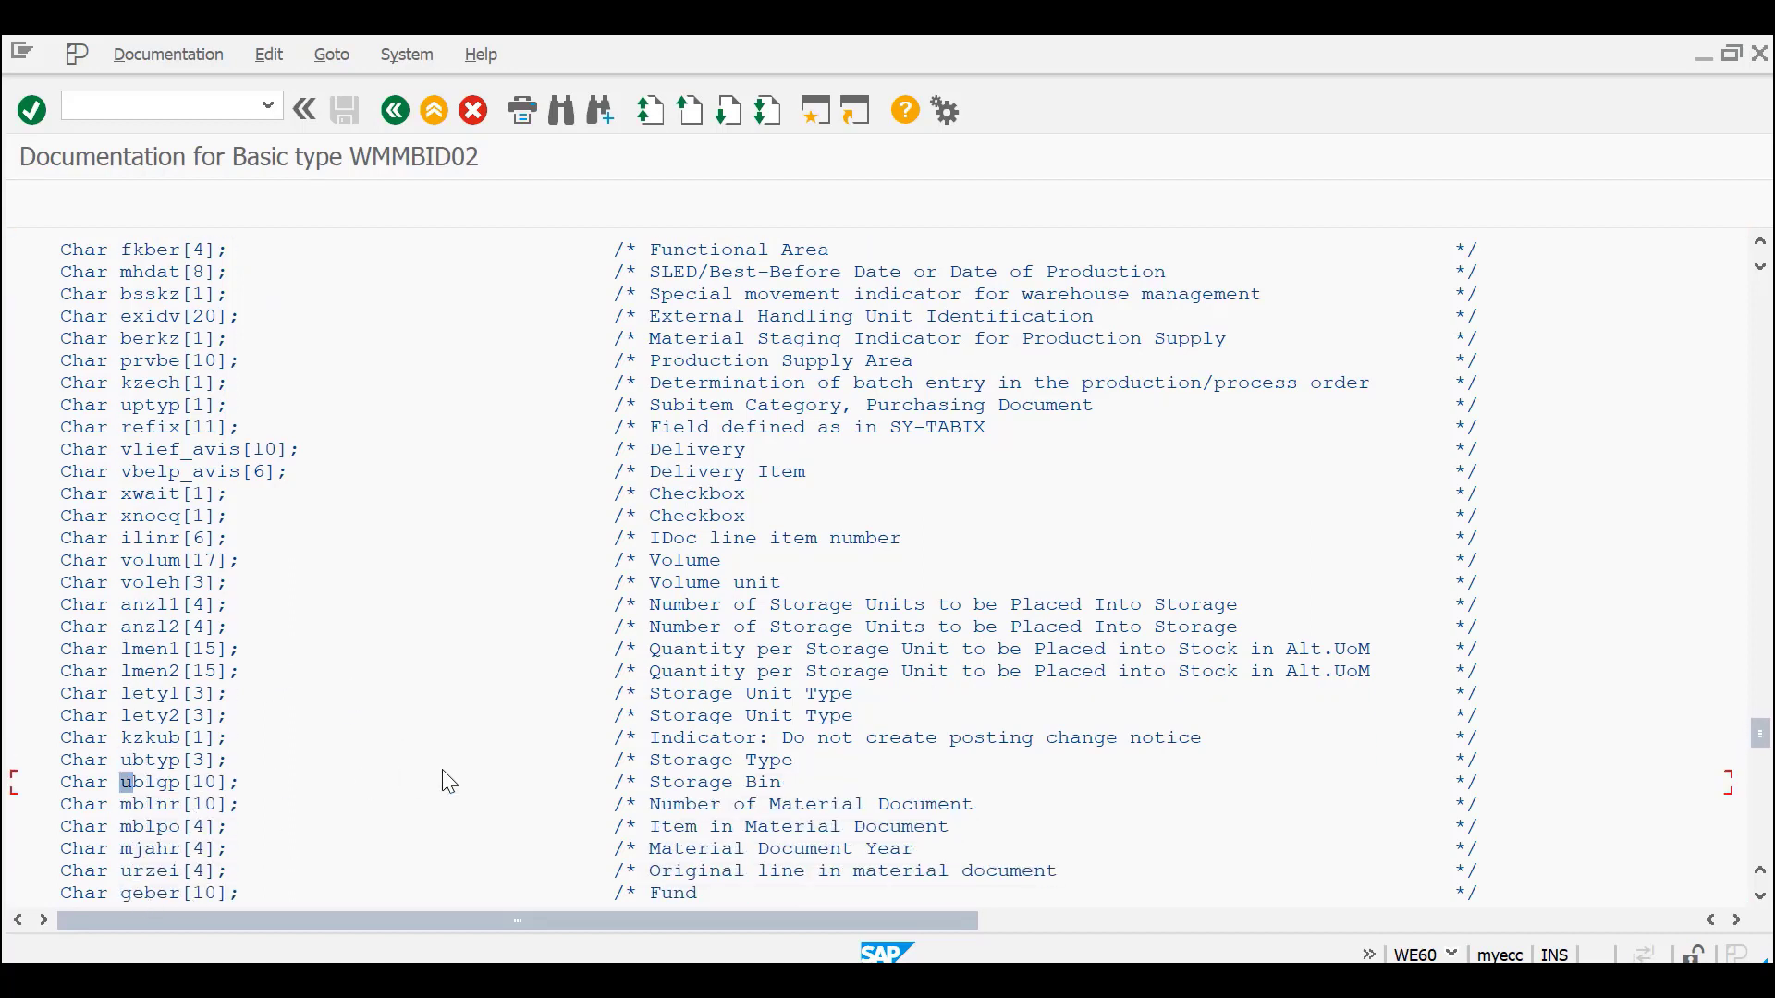
pyautogui.scroll(-2, 466, 782)
pyautogui.scroll(-5, 467, 773)
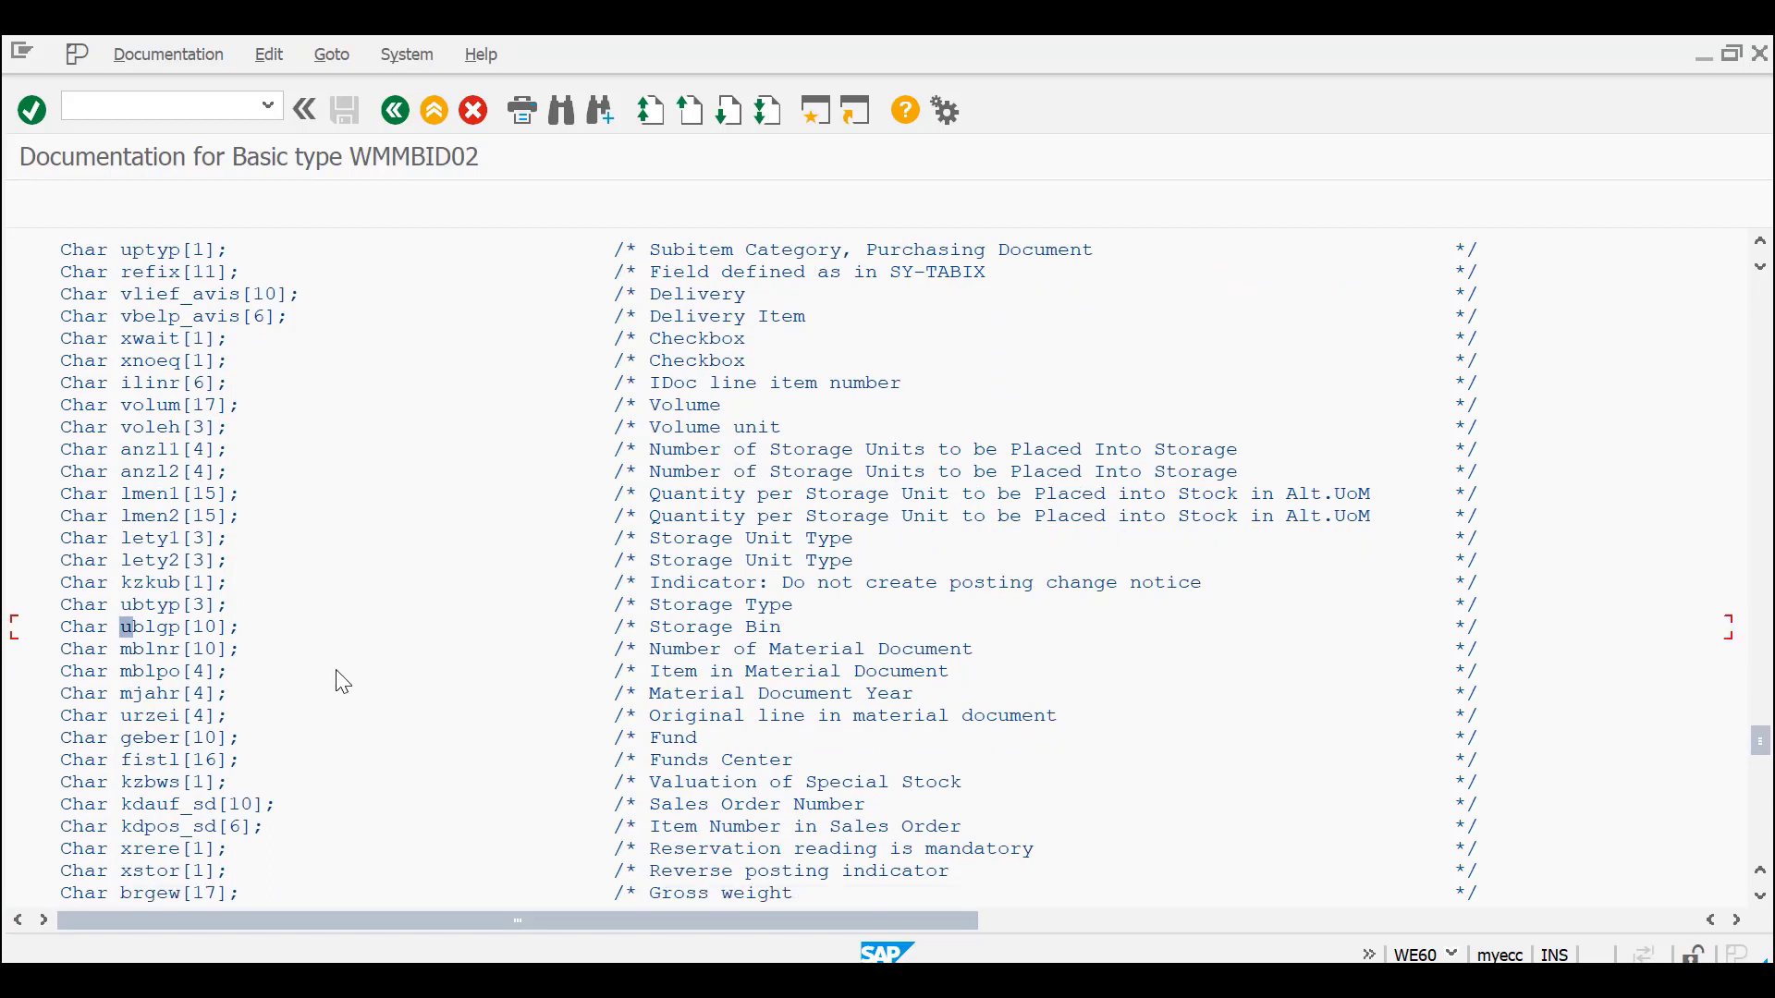
pyautogui.click(115, 695)
pyautogui.doubleClick(121, 673)
pyautogui.doubleClick(647, 673)
# - Scroll to the end of E2MBXYJ001, closing with func_area_long[16] and grant_nbr[20]
pyautogui.scroll(-1, 206, 788)
pyautogui.scroll(-5, 205, 788)
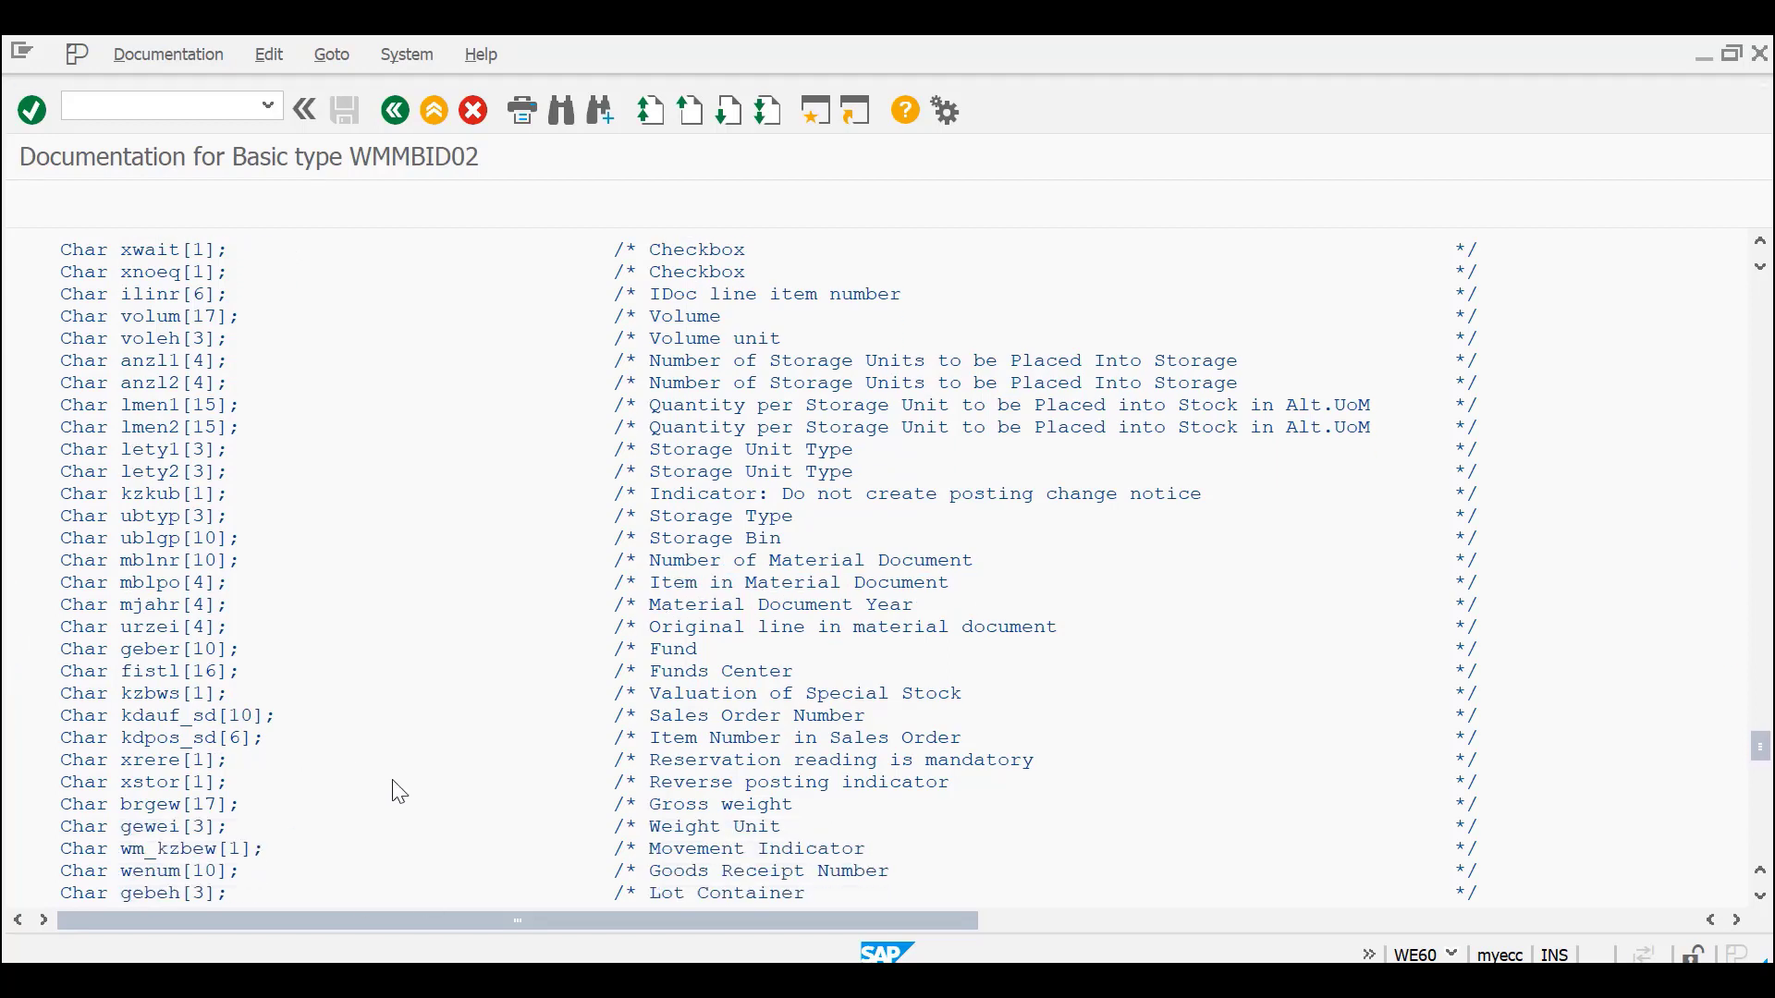
pyautogui.scroll(-6, 315, 818)
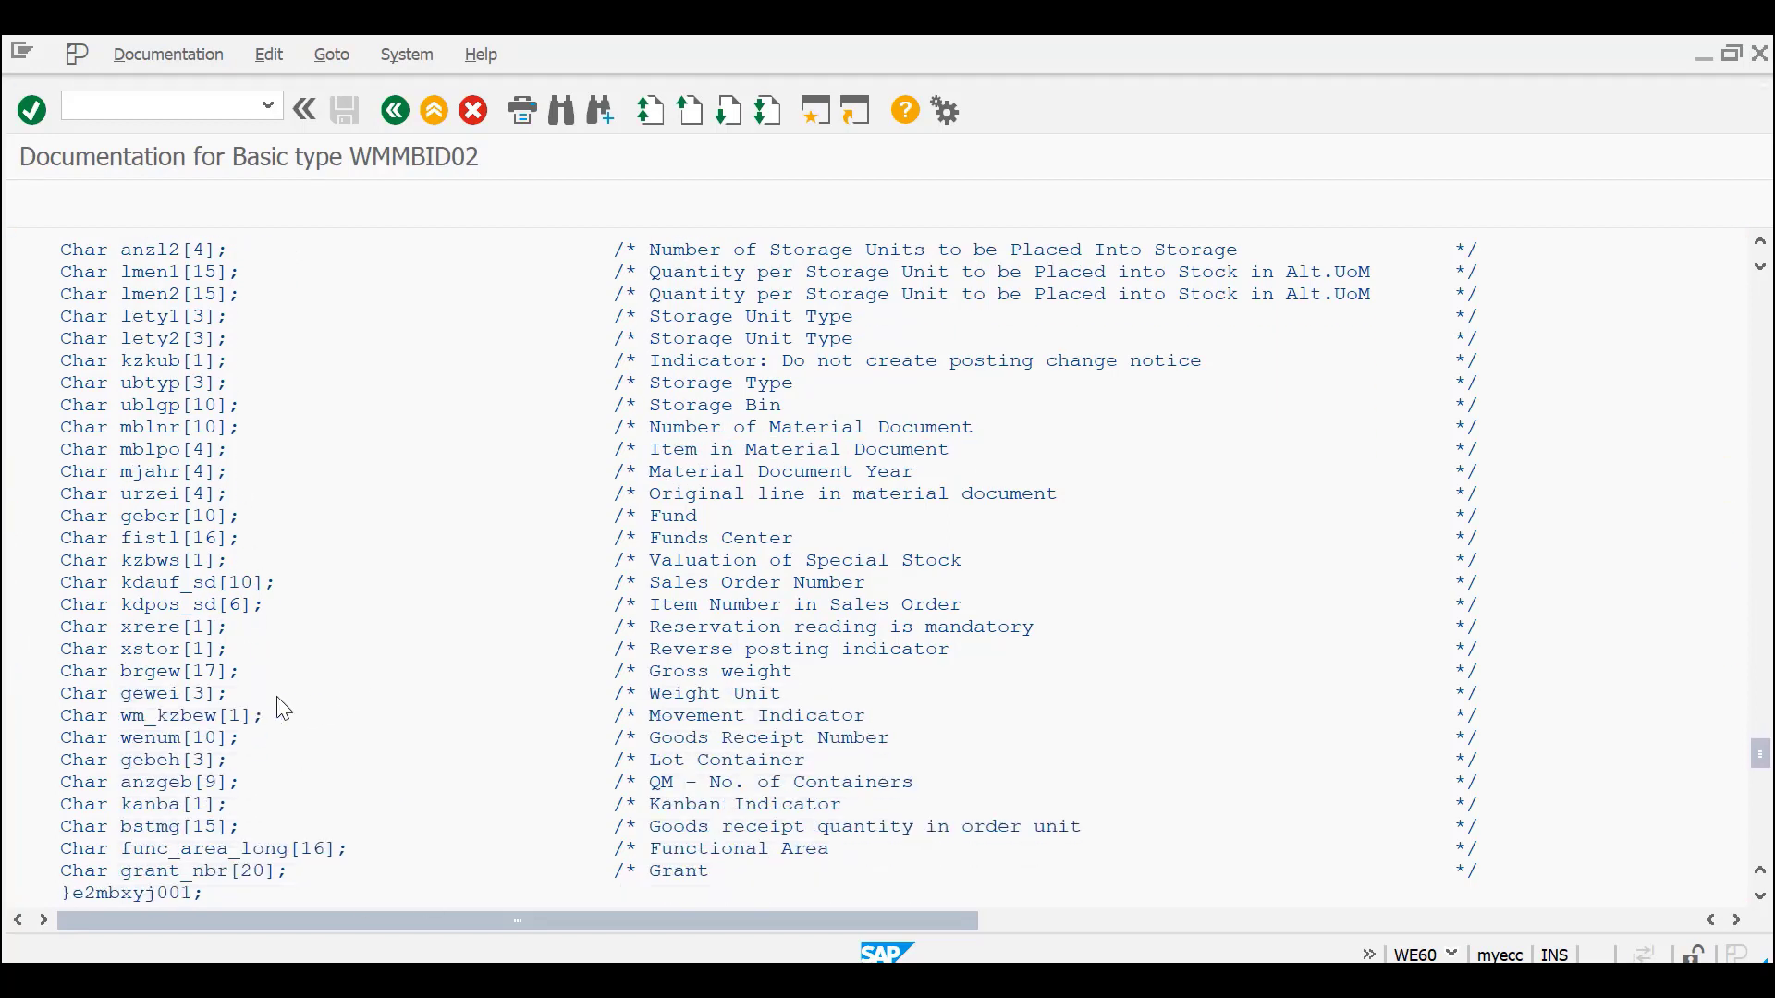
# - Scroll past the close of e2mbxyj001 to the e2mbxyj000 typedef with pargb, parbu, class, umcla
pyautogui.scroll(-3, 444, 599)
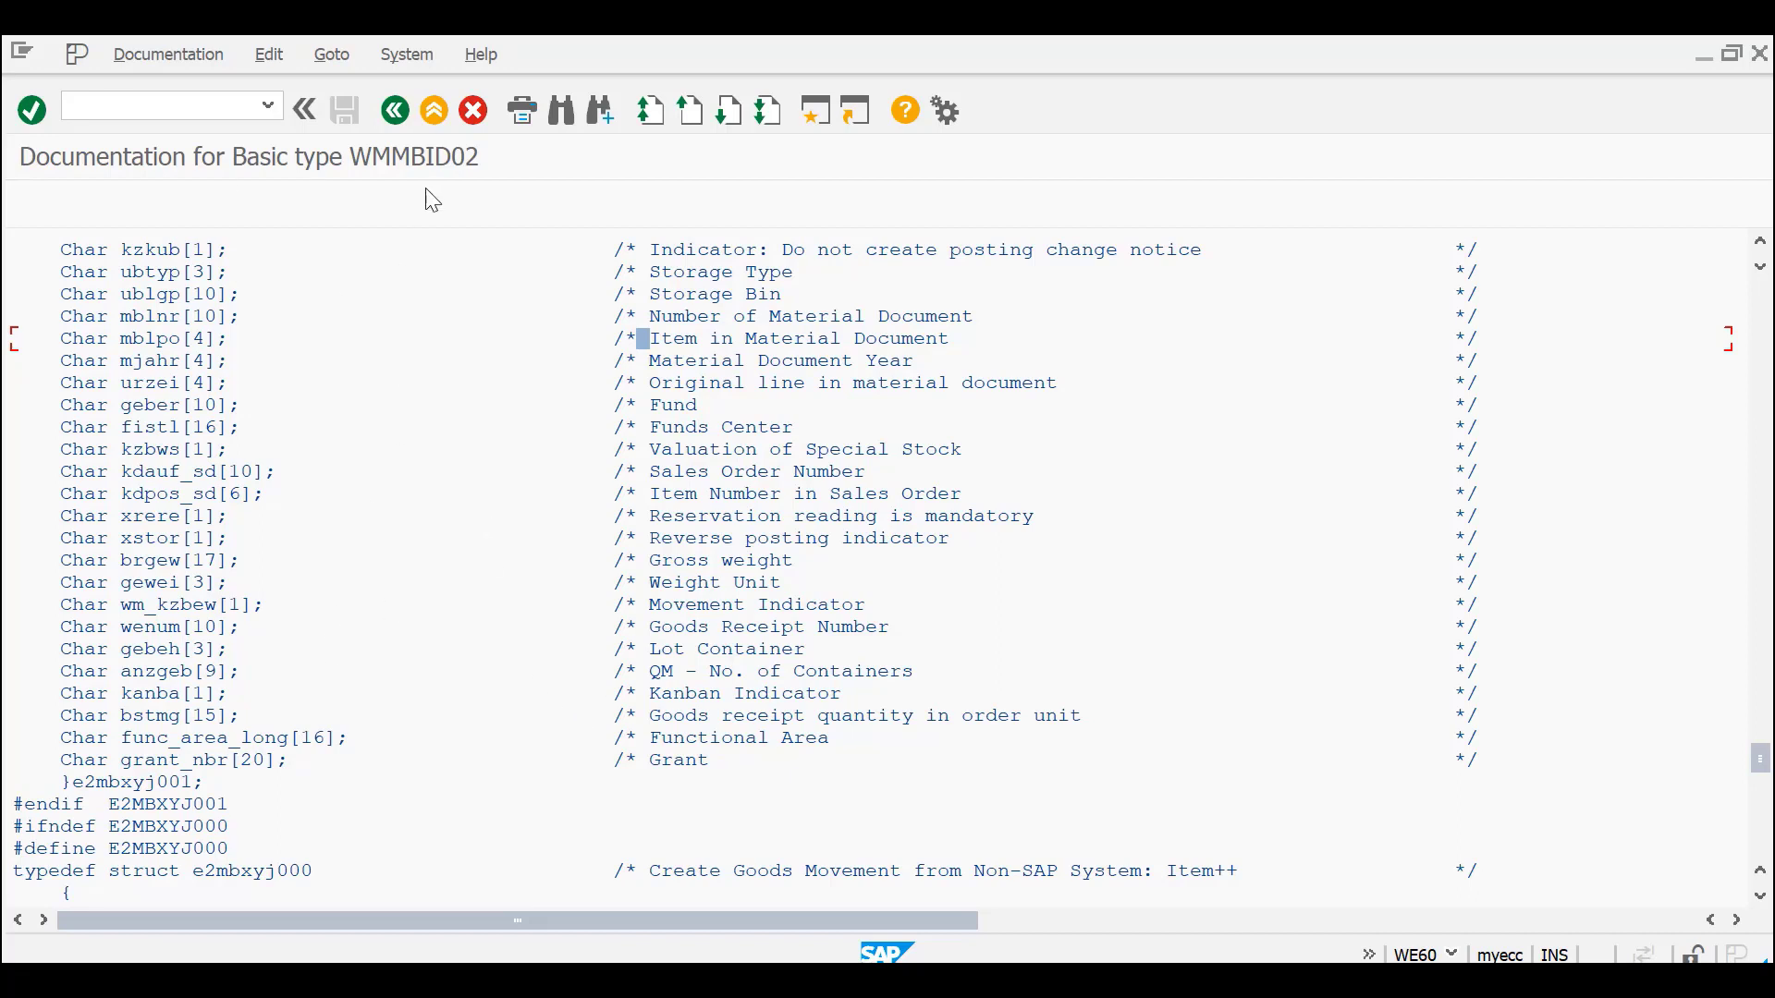
pyautogui.scroll(-2, 392, 582)
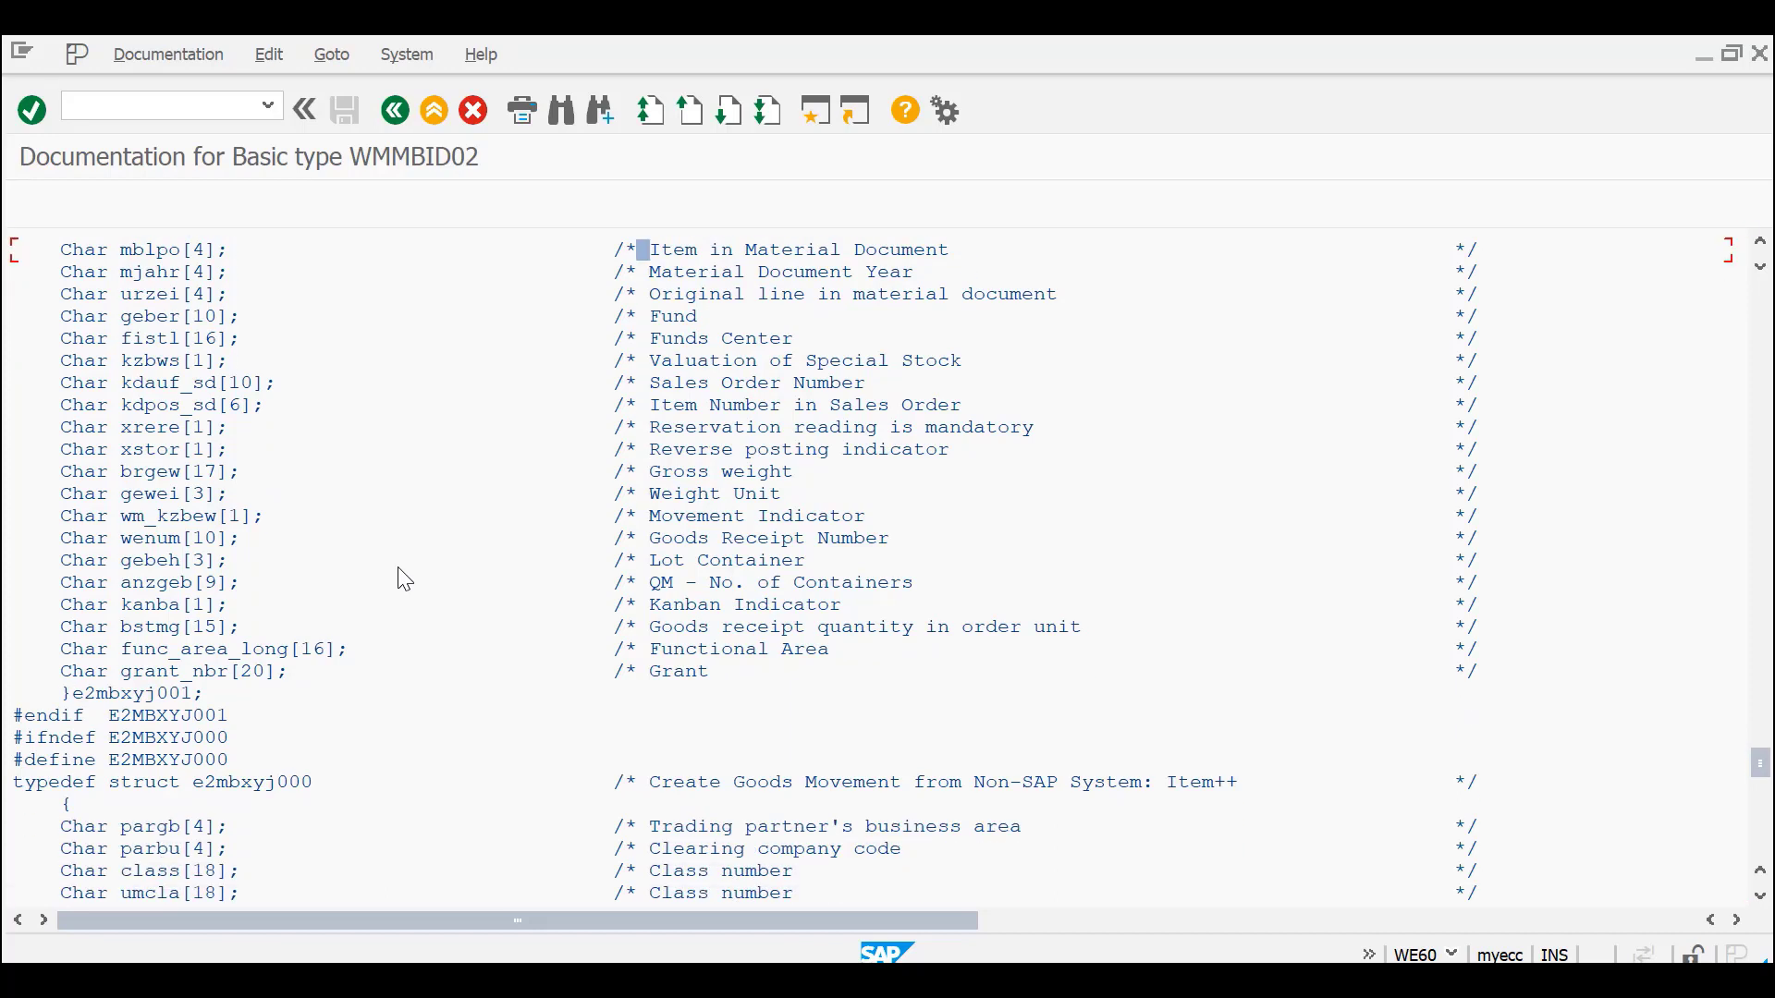